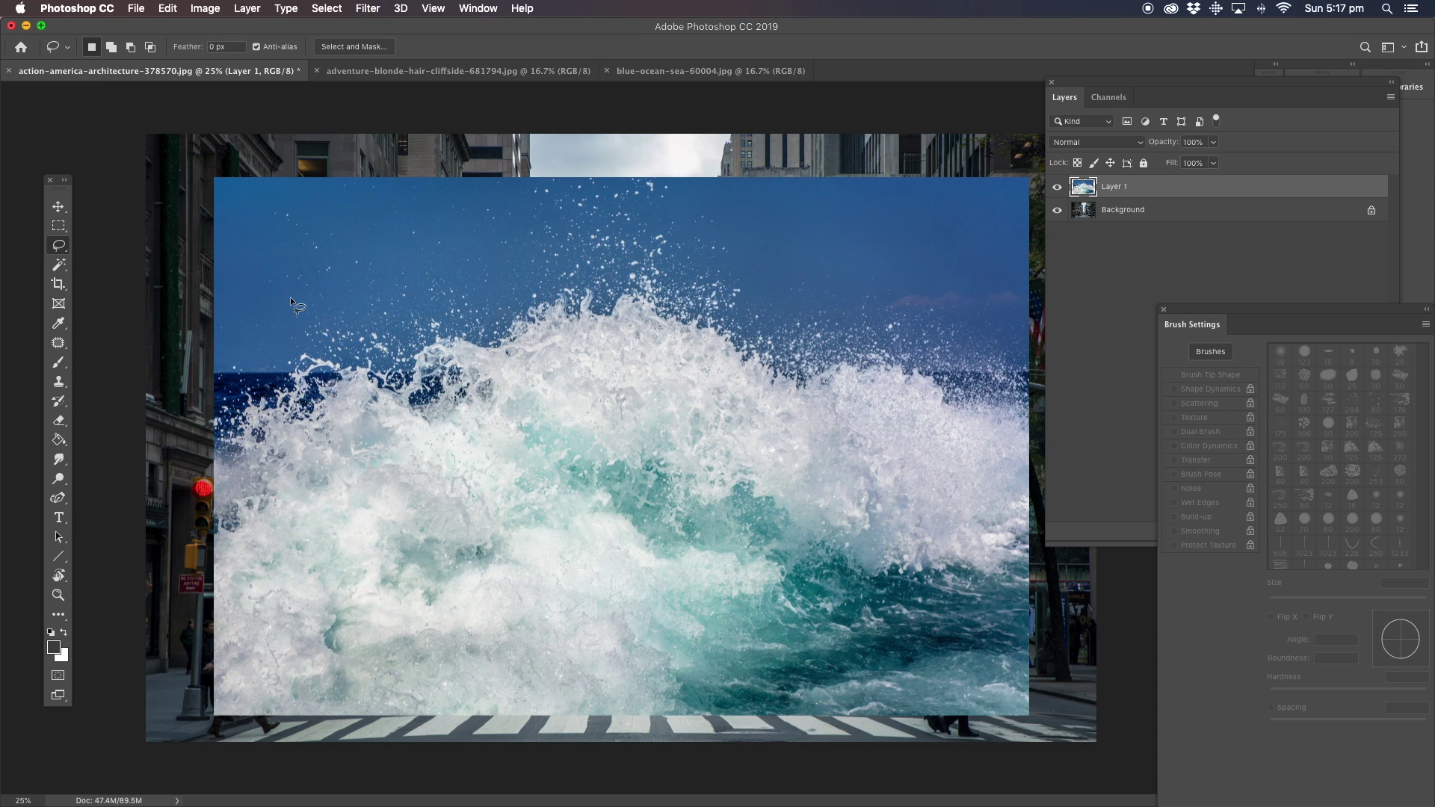
Knock the blue sky out of Layer 1 by setting Blend If to Blue and raising the This Layer shadow limit well past midrange.
left_click(1141, 265)
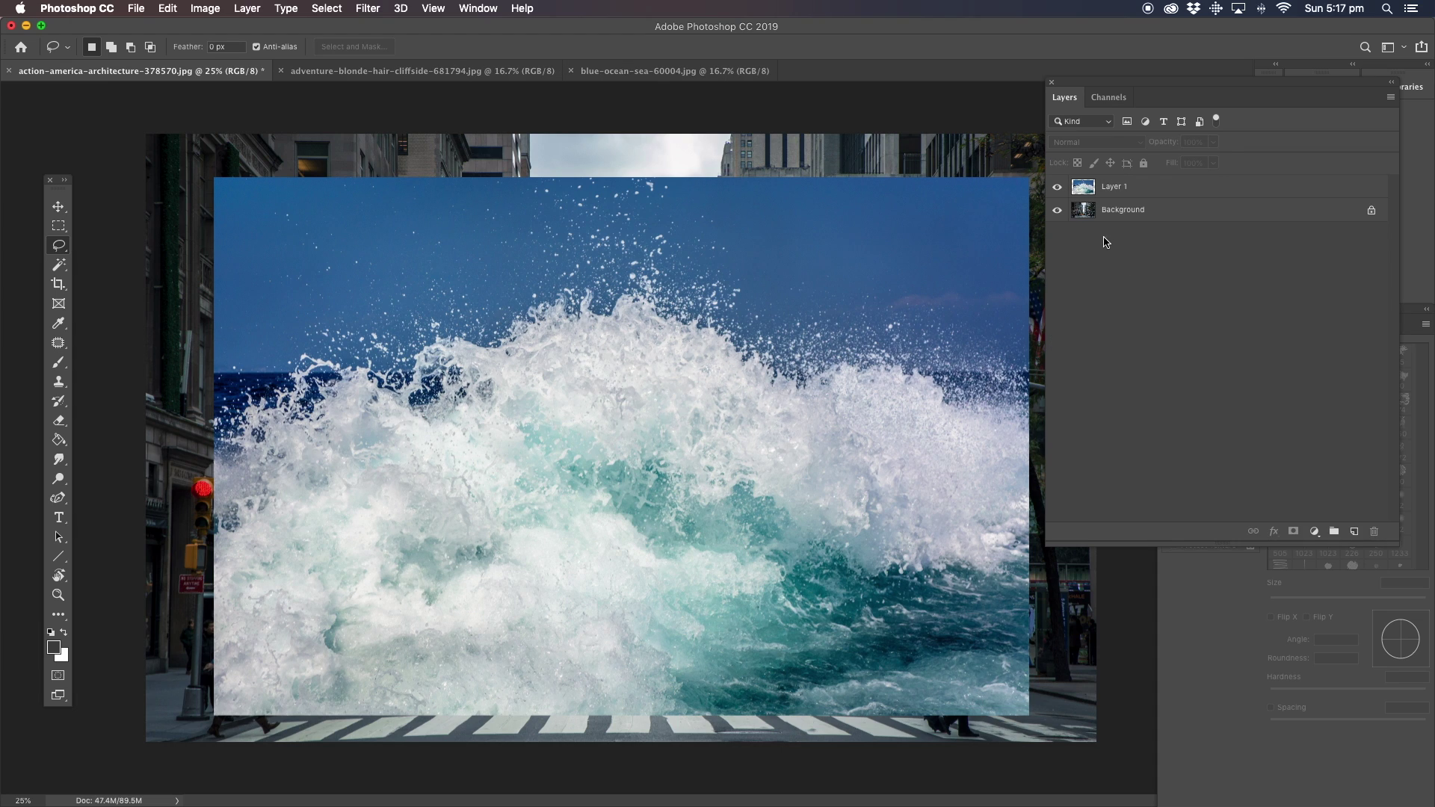
left_click(1122, 197)
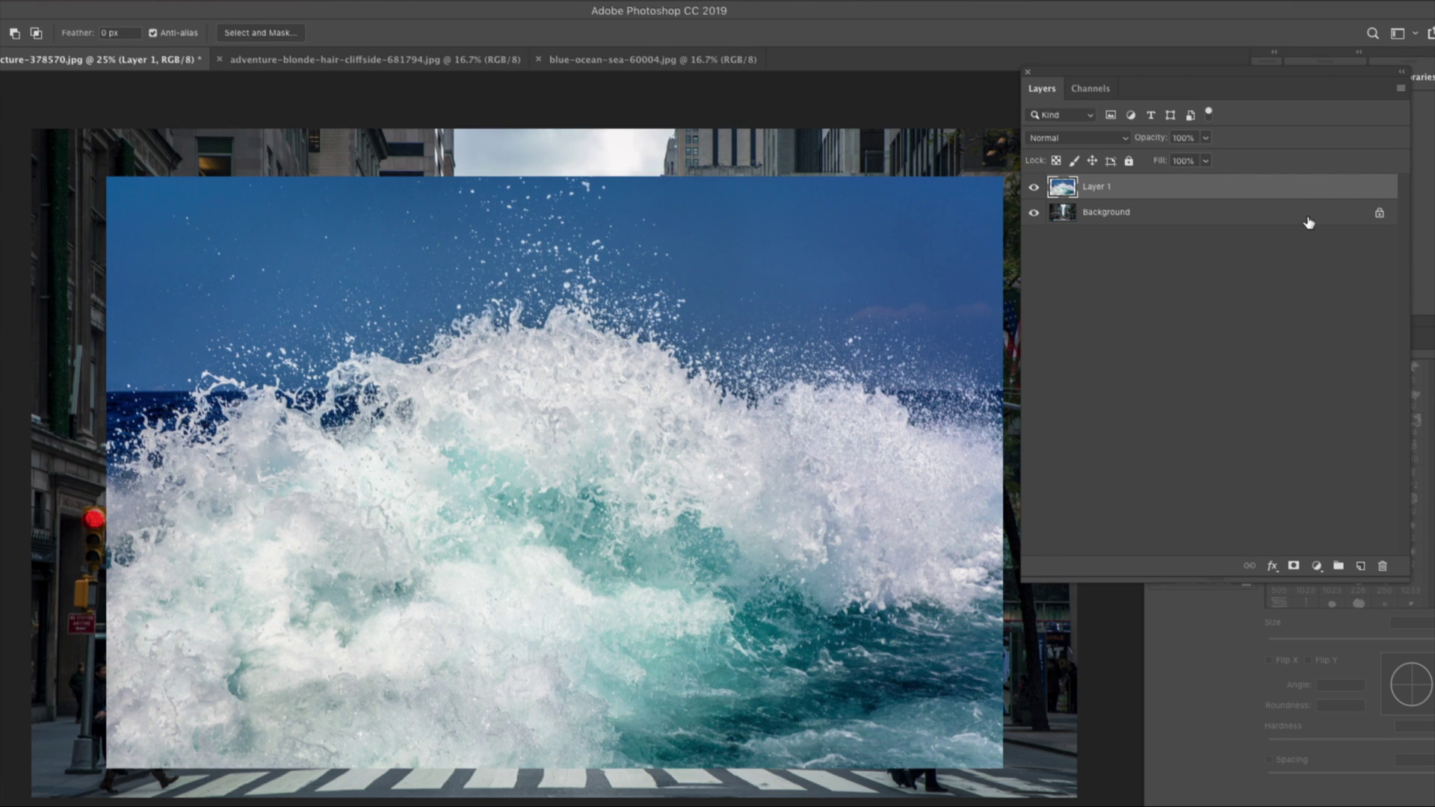
double_click(1282, 193)
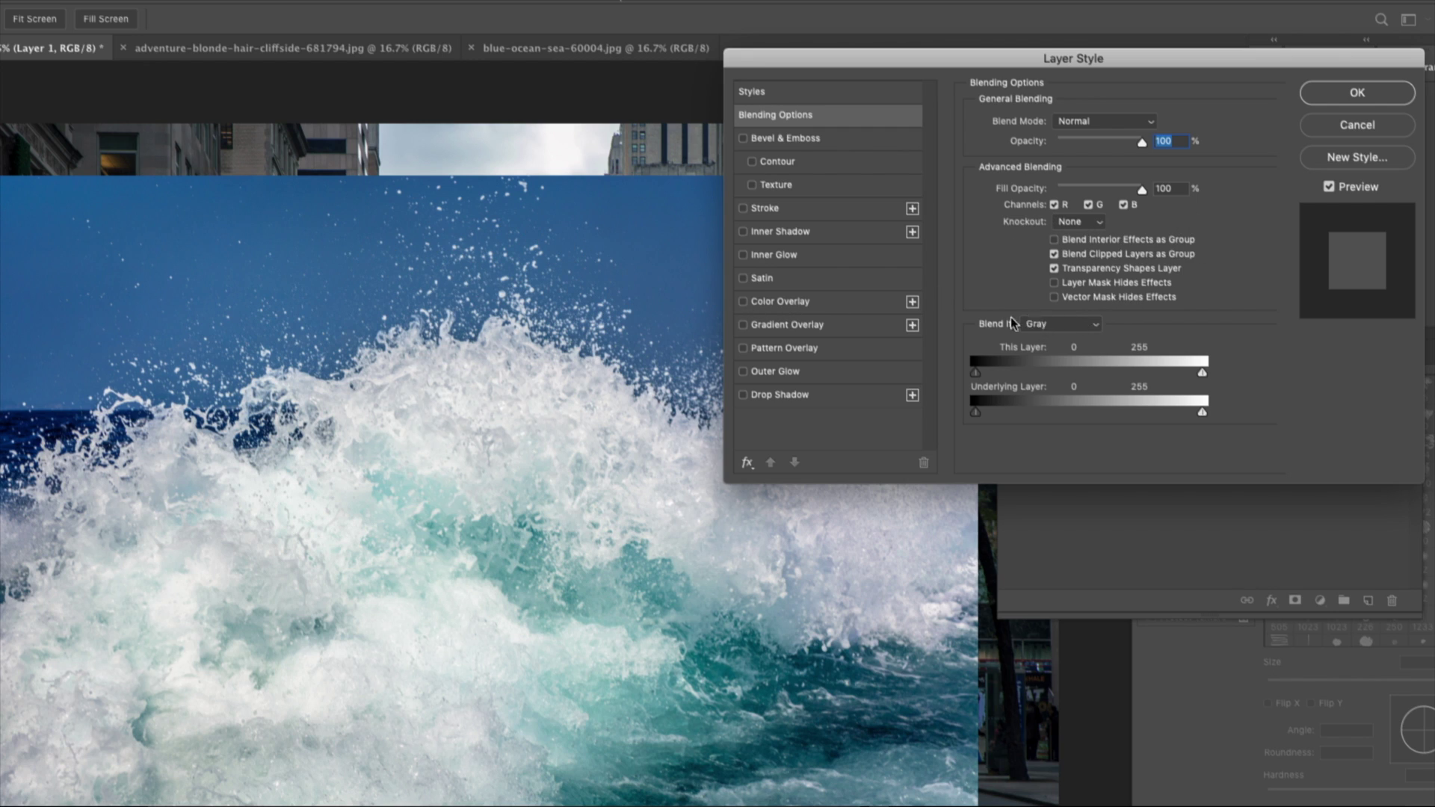
left_click(1096, 328)
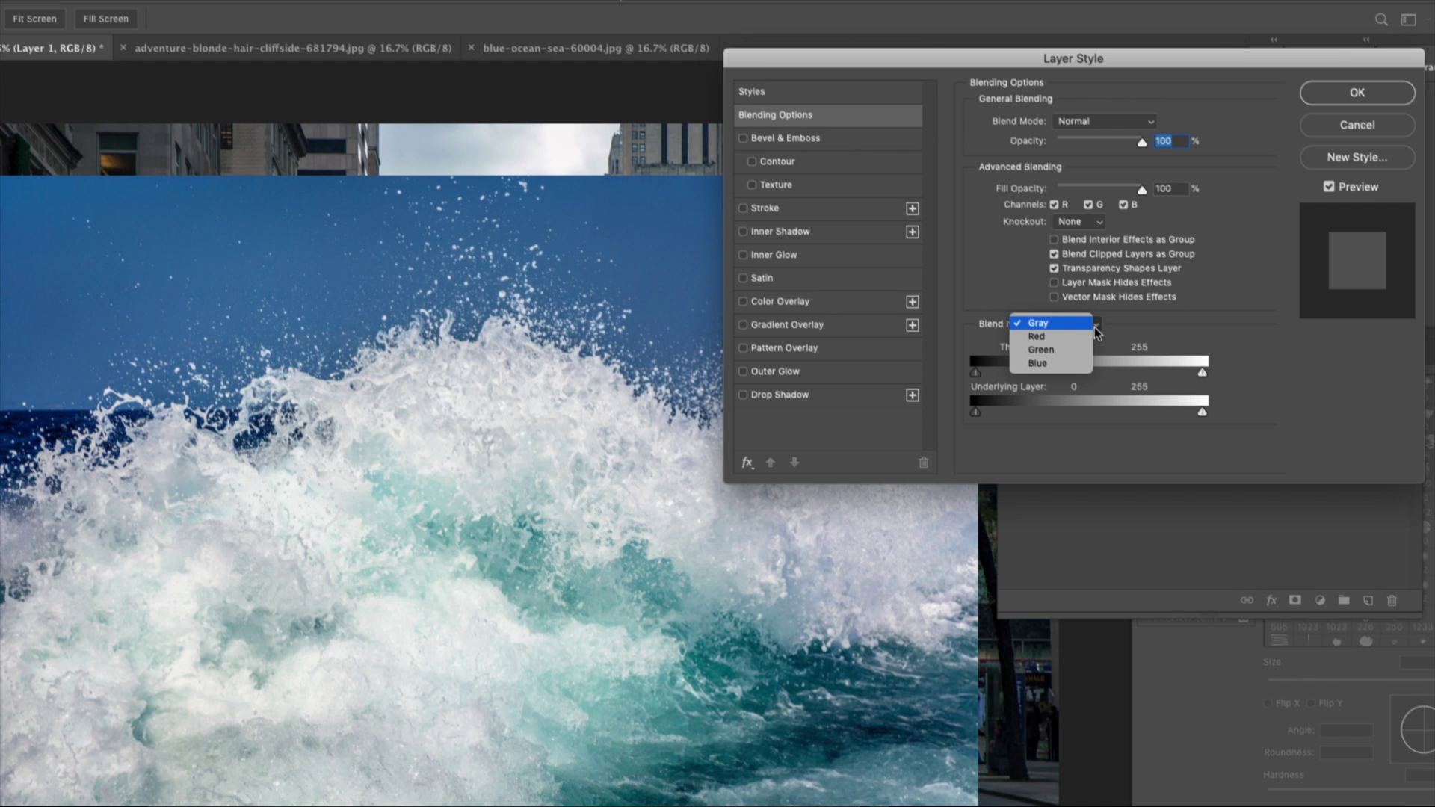
left_click(1050, 363)
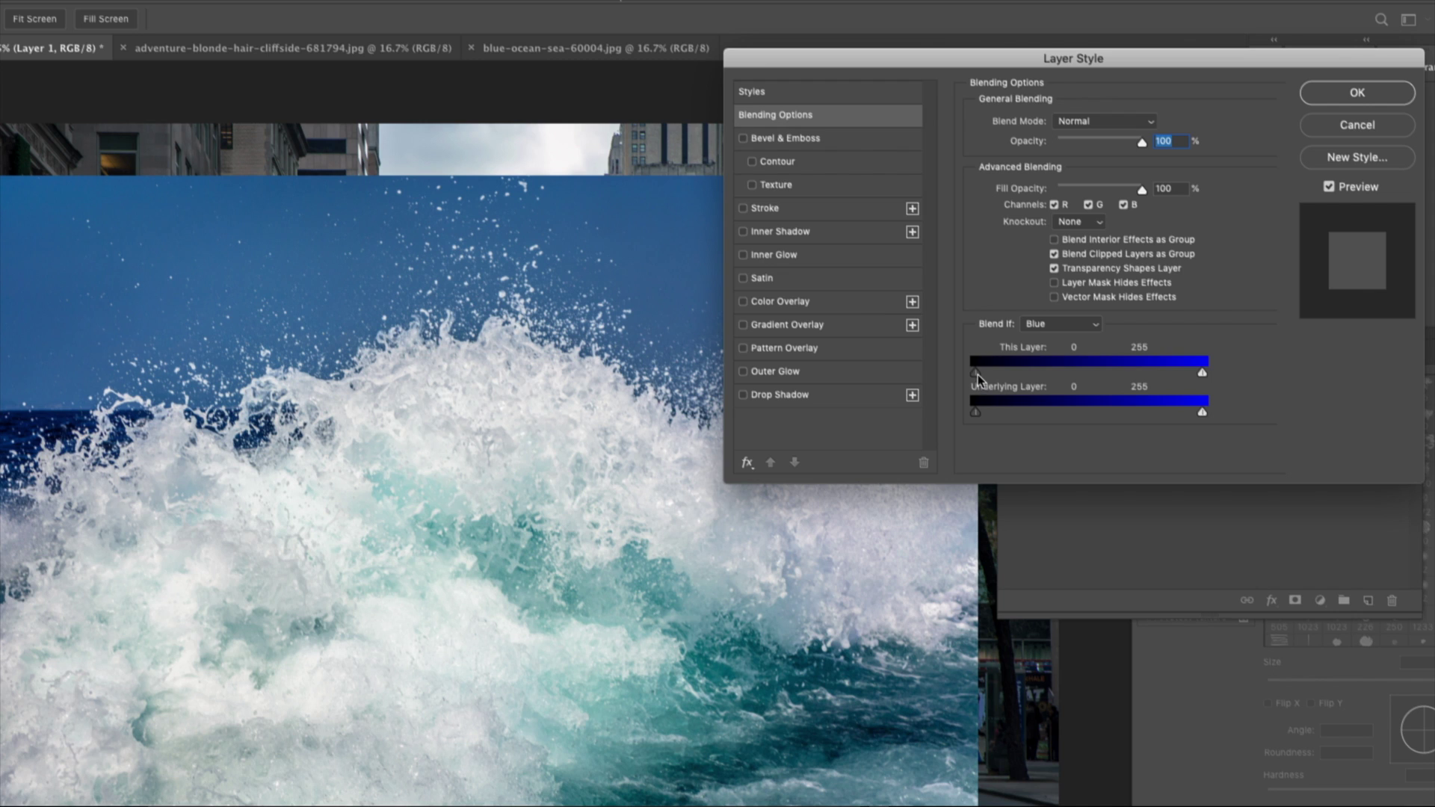
left_click_drag(1007, 373, 1133, 374)
left_click(1354, 99)
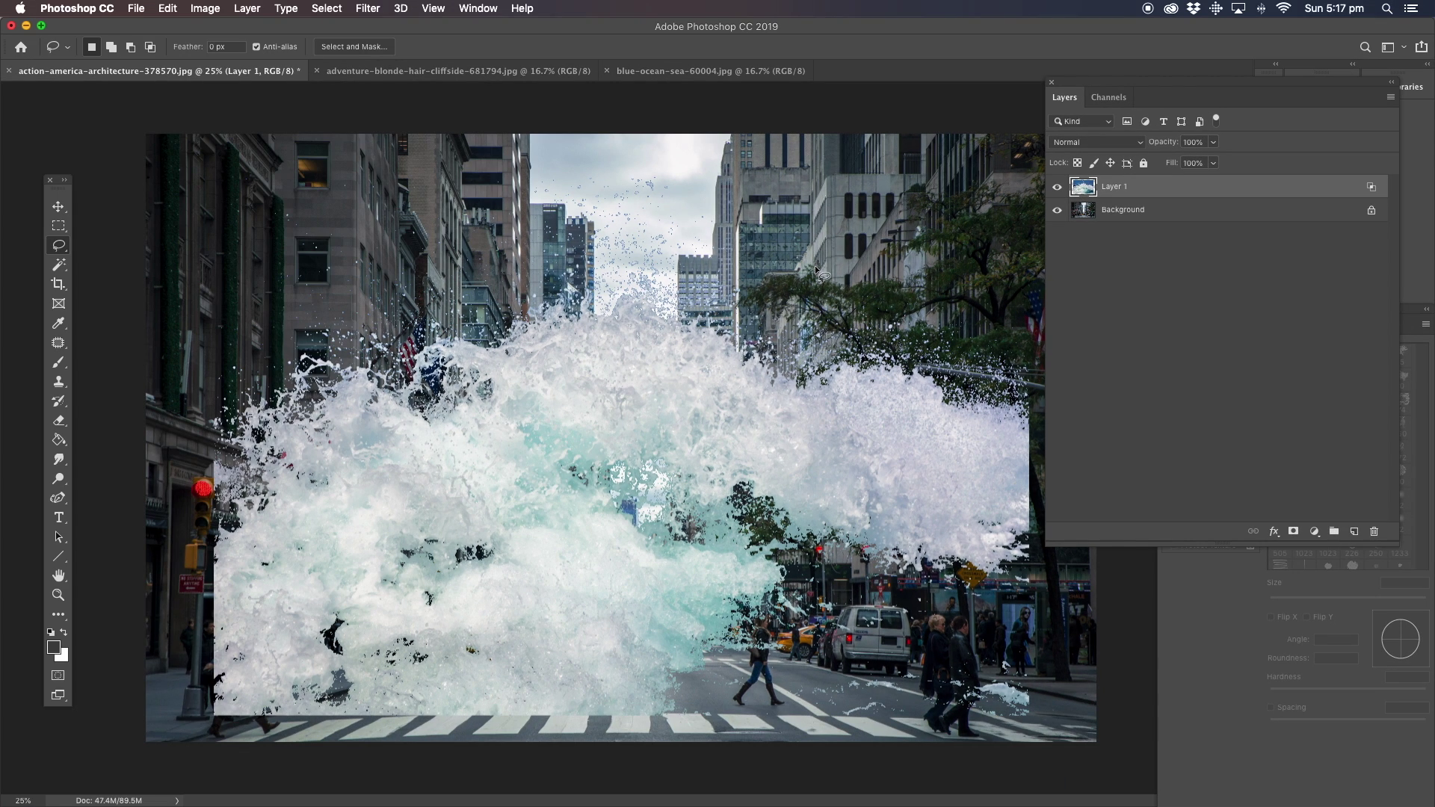
Move the wave to the lower-left corner of the street photo and stretch it to about 125.57% width and 102.64% height.
key("v")
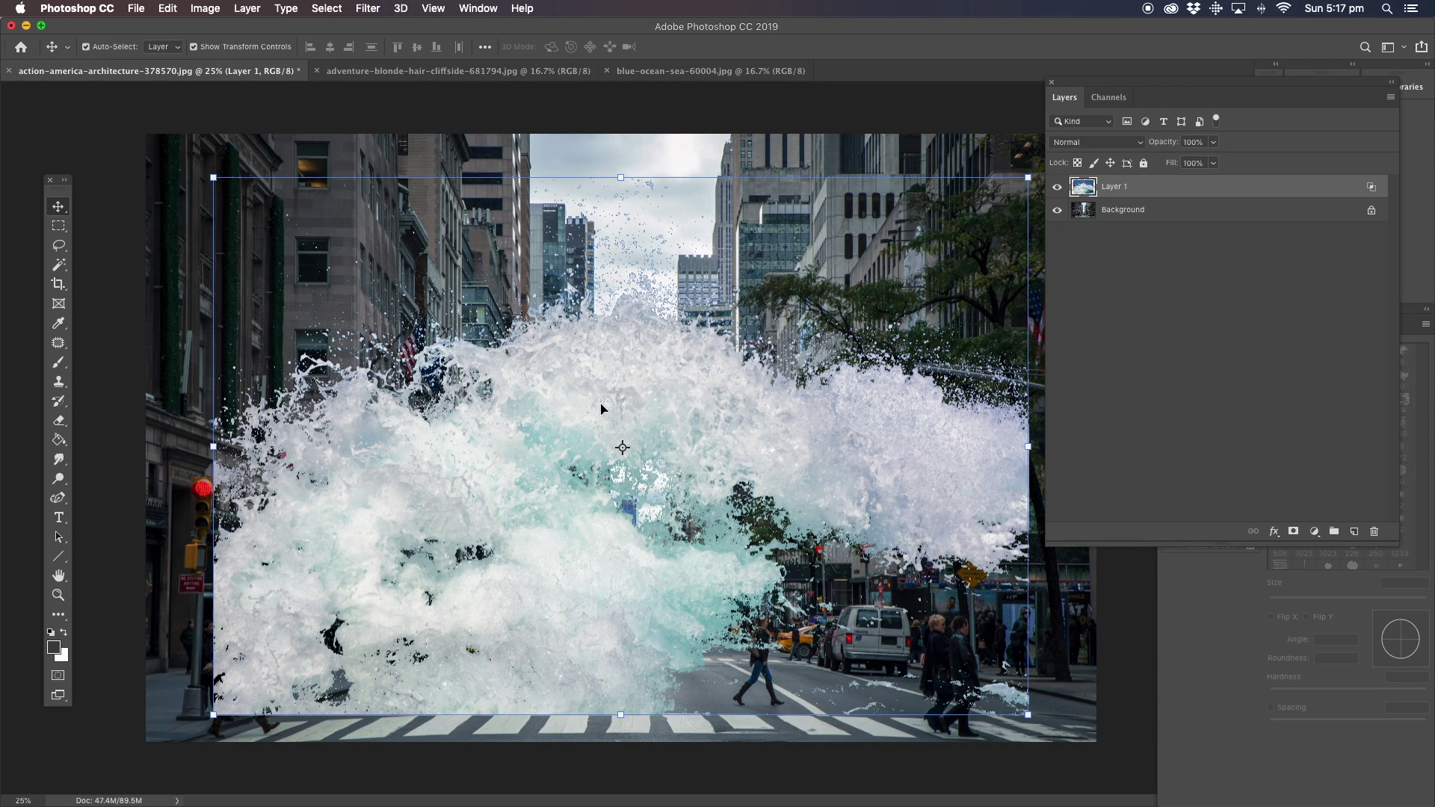
left_click_drag(584, 399, 514, 427)
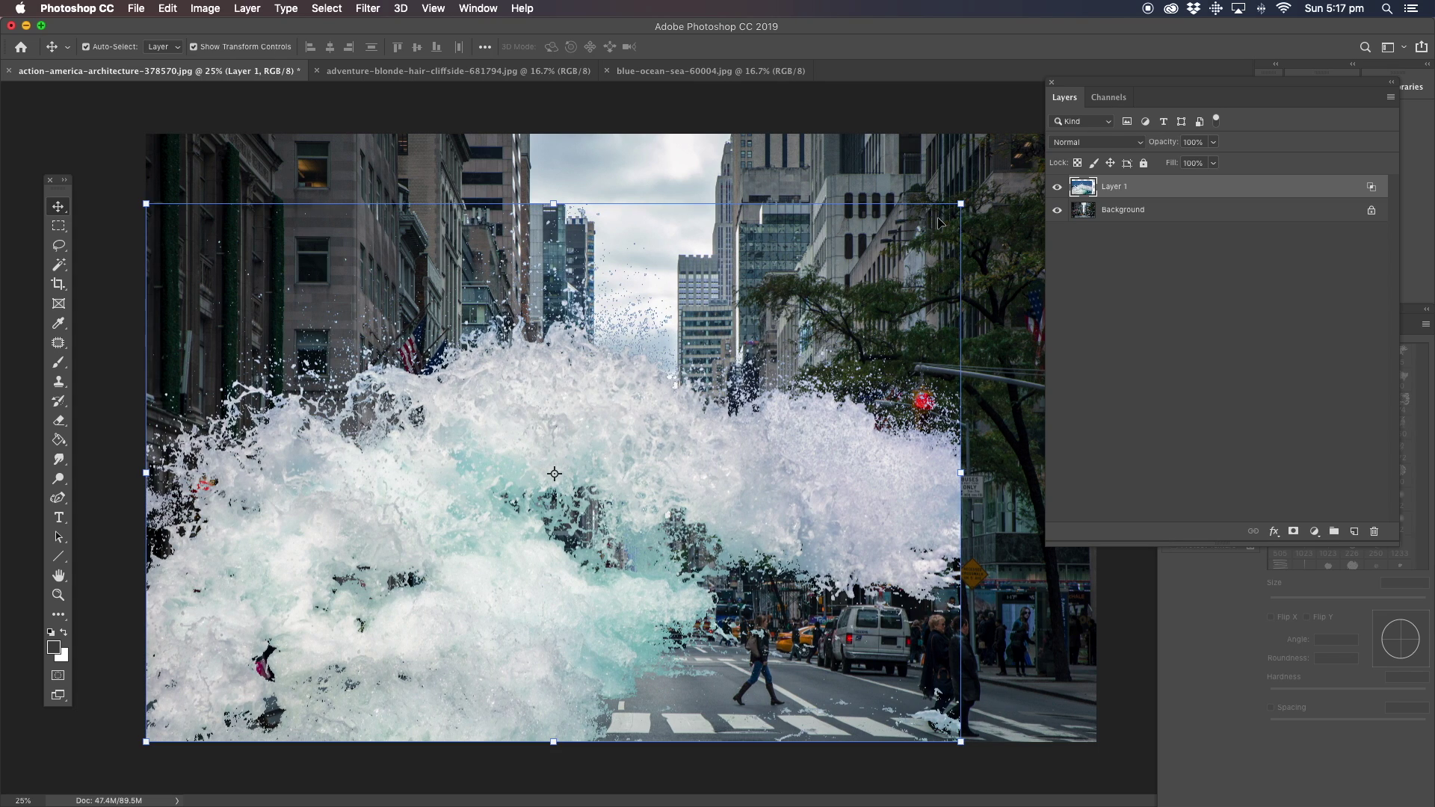
left_click_drag(962, 202, 1157, 189)
left_click_drag(602, 395, 606, 404)
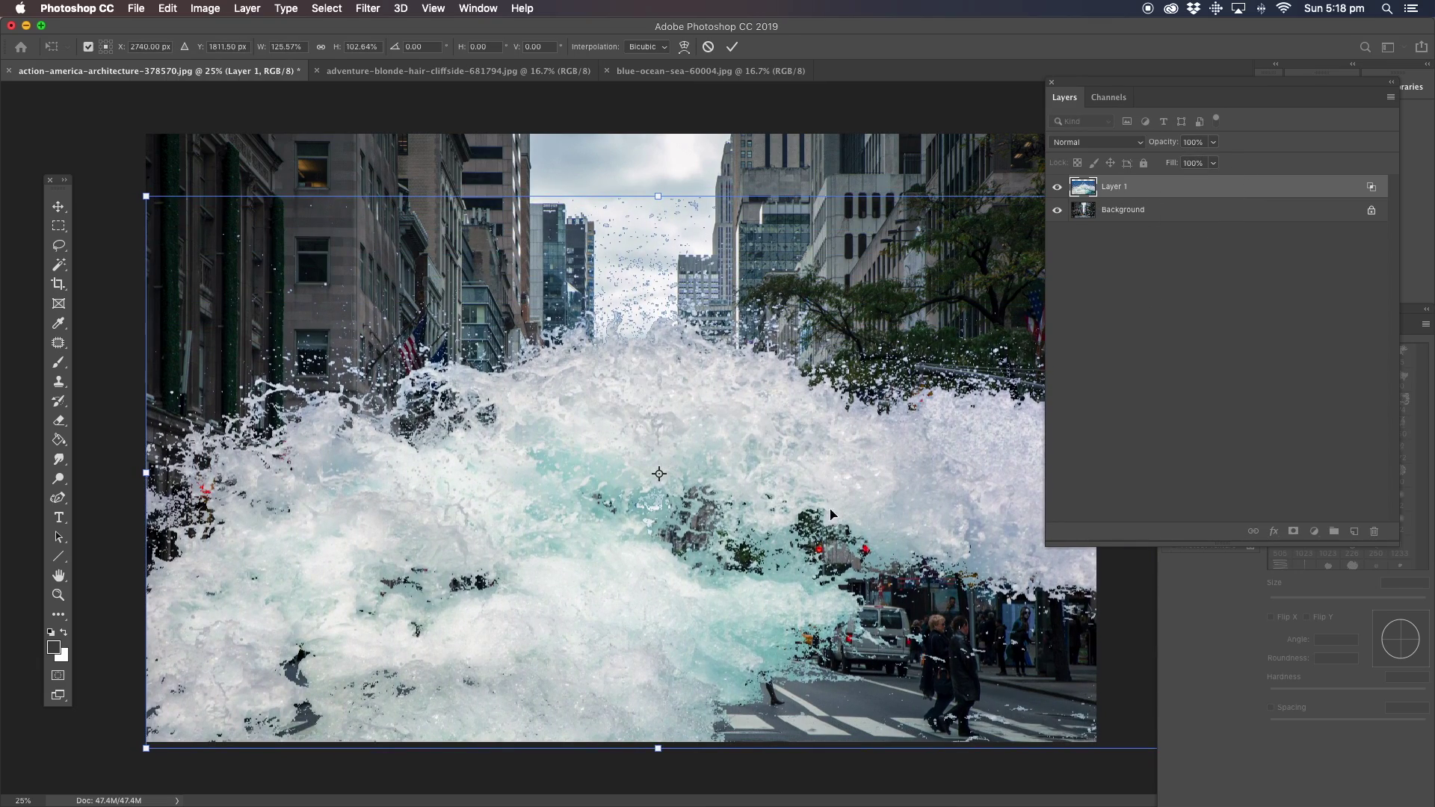
left_click_drag(798, 28, 749, 27)
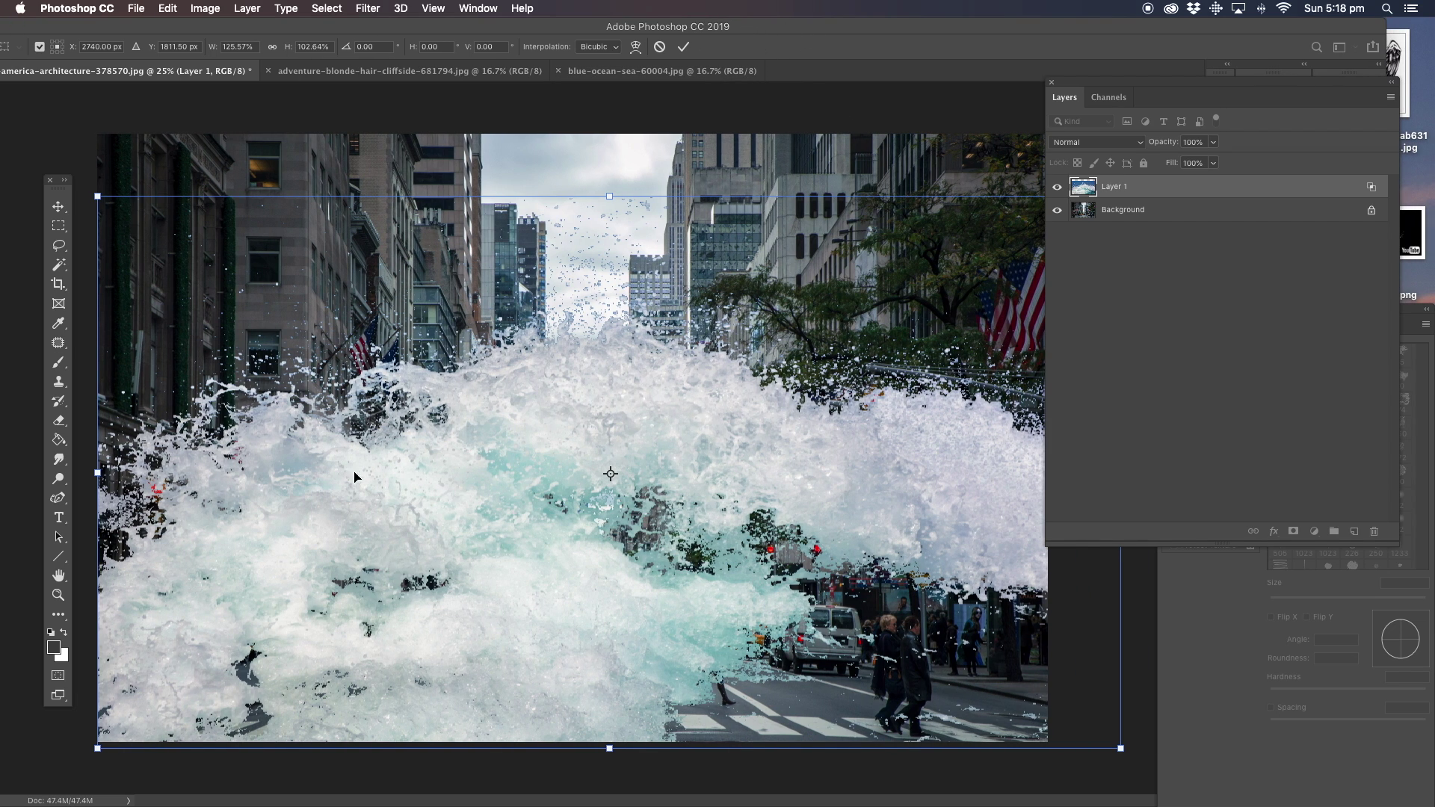
left_click(58, 245)
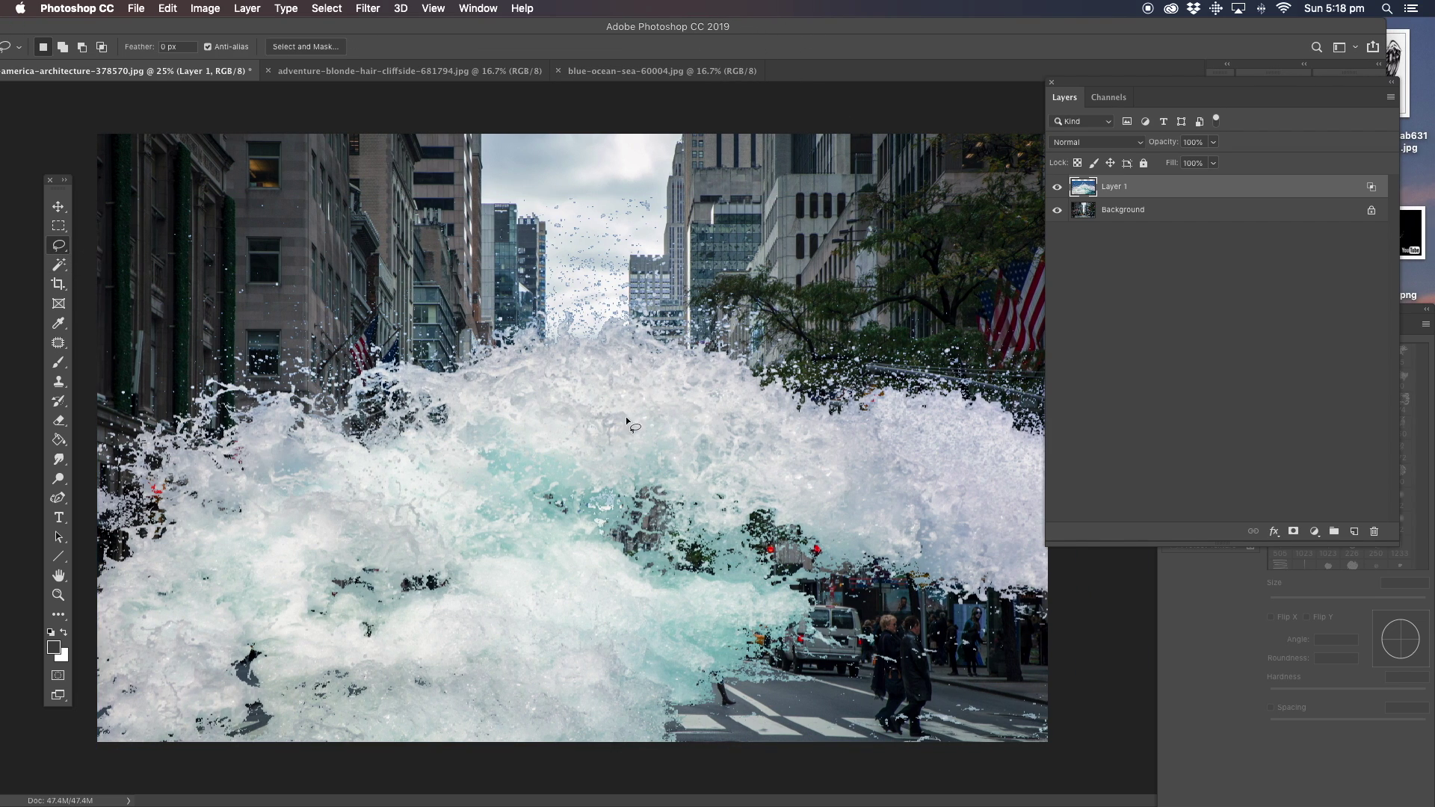
Clone a patch of foam onto the road beside the van using a 90 px Clone Stamp brush.
left_click(59, 383)
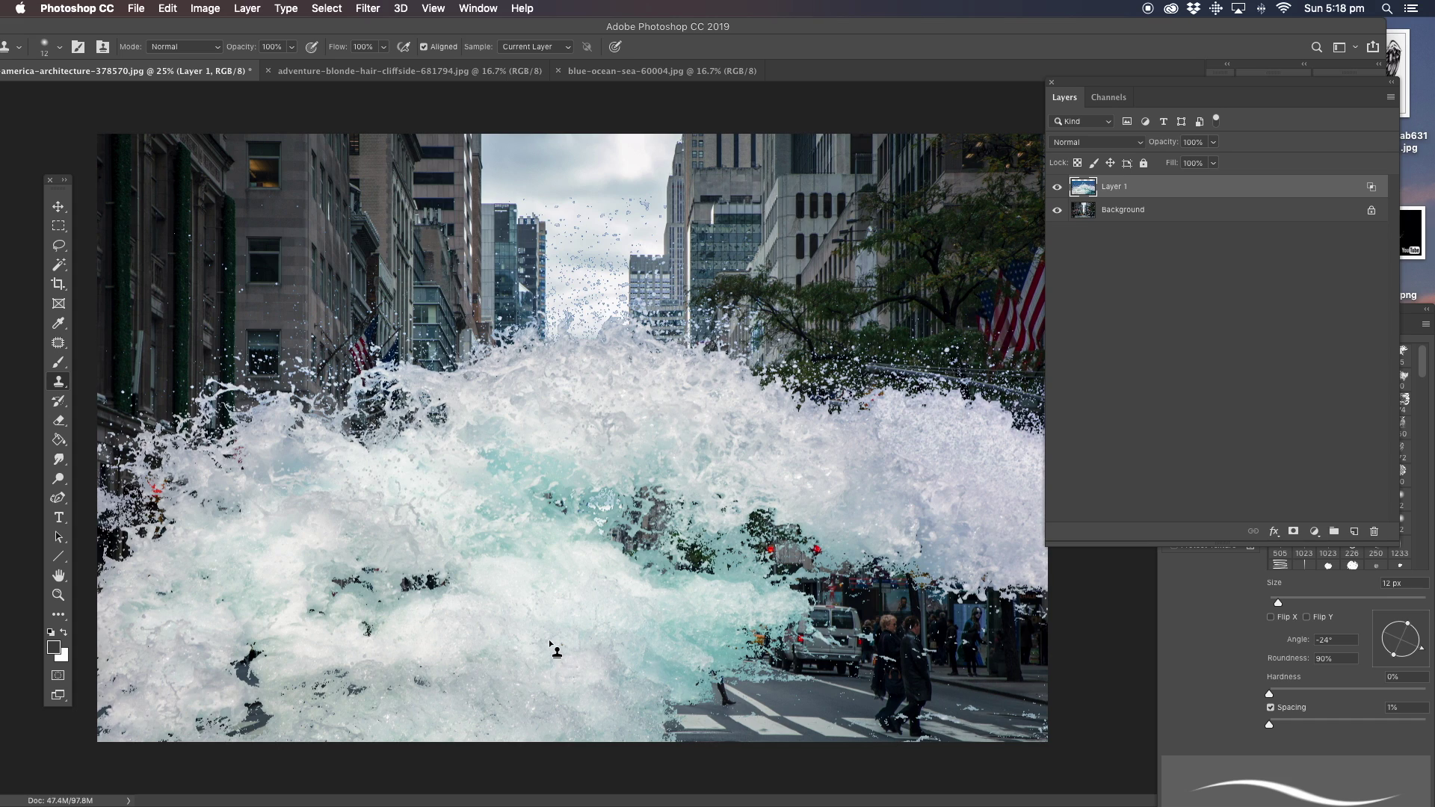
left_click(1218, 603)
left_click_drag(1312, 605, 1338, 603)
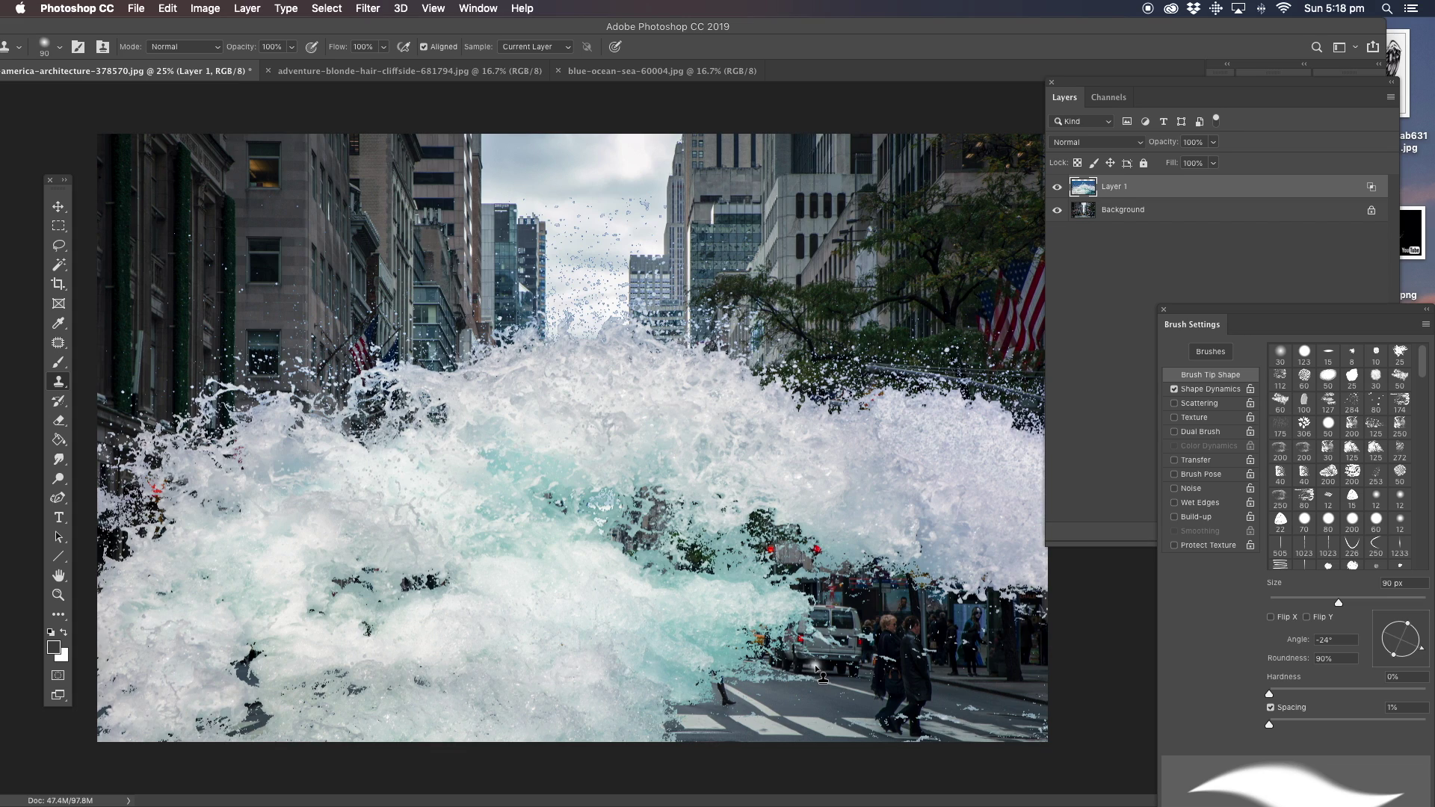
mouse_move(830, 681)
left_mouse_down()
mouse_move(822, 658)
mouse_move(792, 666)
mouse_move(807, 695)
mouse_move(832, 681)
left_mouse_up()
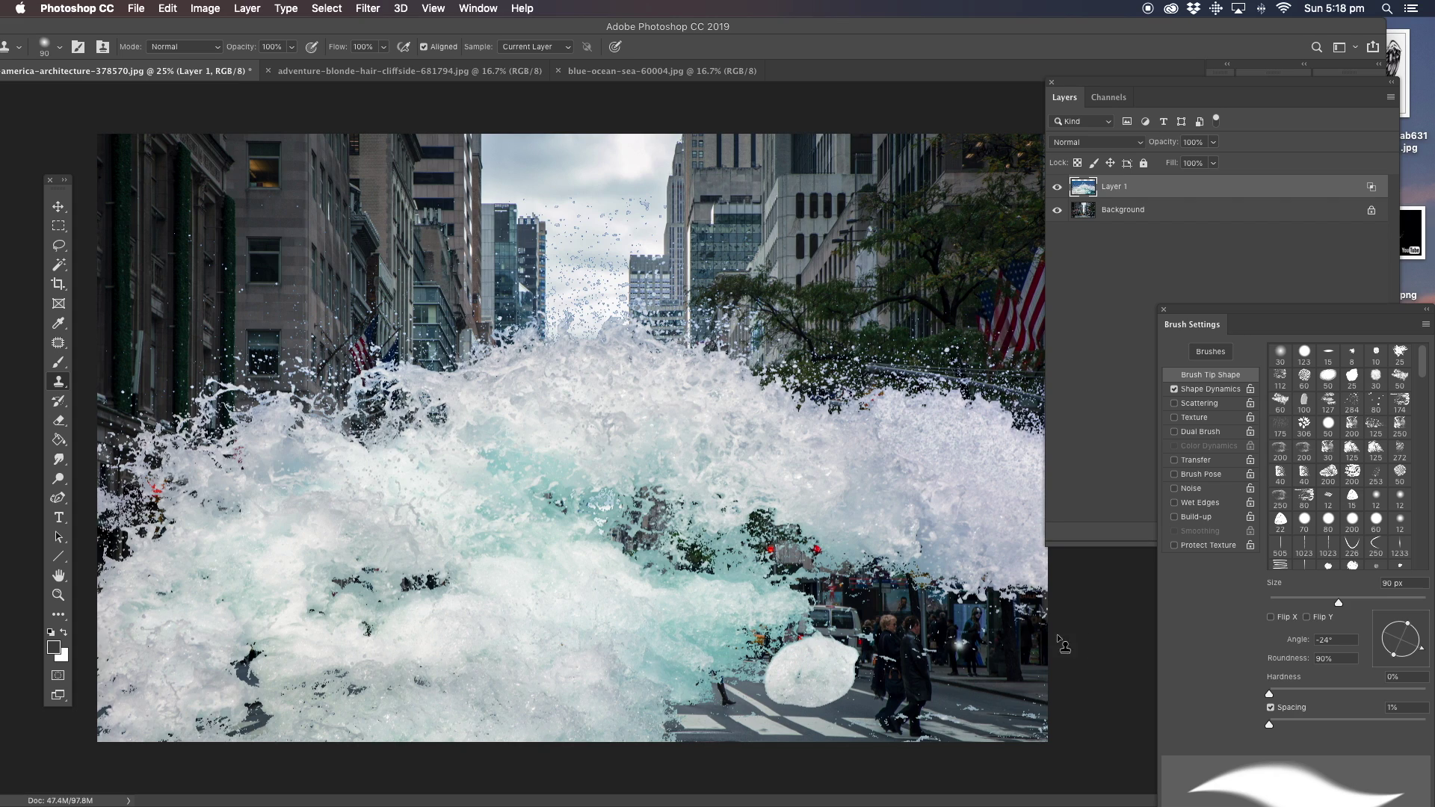
Enlarge the Clone Stamp brush to 376 px and cover the van, pedestrians and crosswalk with cloned water.
left_click(1401, 601)
mouse_move(857, 668)
left_mouse_down()
mouse_move(827, 698)
mouse_move(733, 676)
mouse_move(691, 704)
mouse_move(762, 717)
mouse_move(737, 718)
left_mouse_up()
mouse_move(871, 730)
left_mouse_down()
mouse_move(827, 707)
mouse_move(869, 723)
mouse_move(977, 706)
mouse_move(804, 607)
mouse_move(909, 613)
mouse_move(1036, 726)
mouse_move(1028, 661)
mouse_move(1036, 707)
mouse_move(1010, 722)
mouse_move(1054, 710)
mouse_move(1049, 650)
mouse_move(1014, 605)
mouse_move(830, 607)
mouse_move(756, 587)
mouse_move(730, 617)
mouse_move(722, 601)
mouse_move(760, 595)
left_mouse_up()
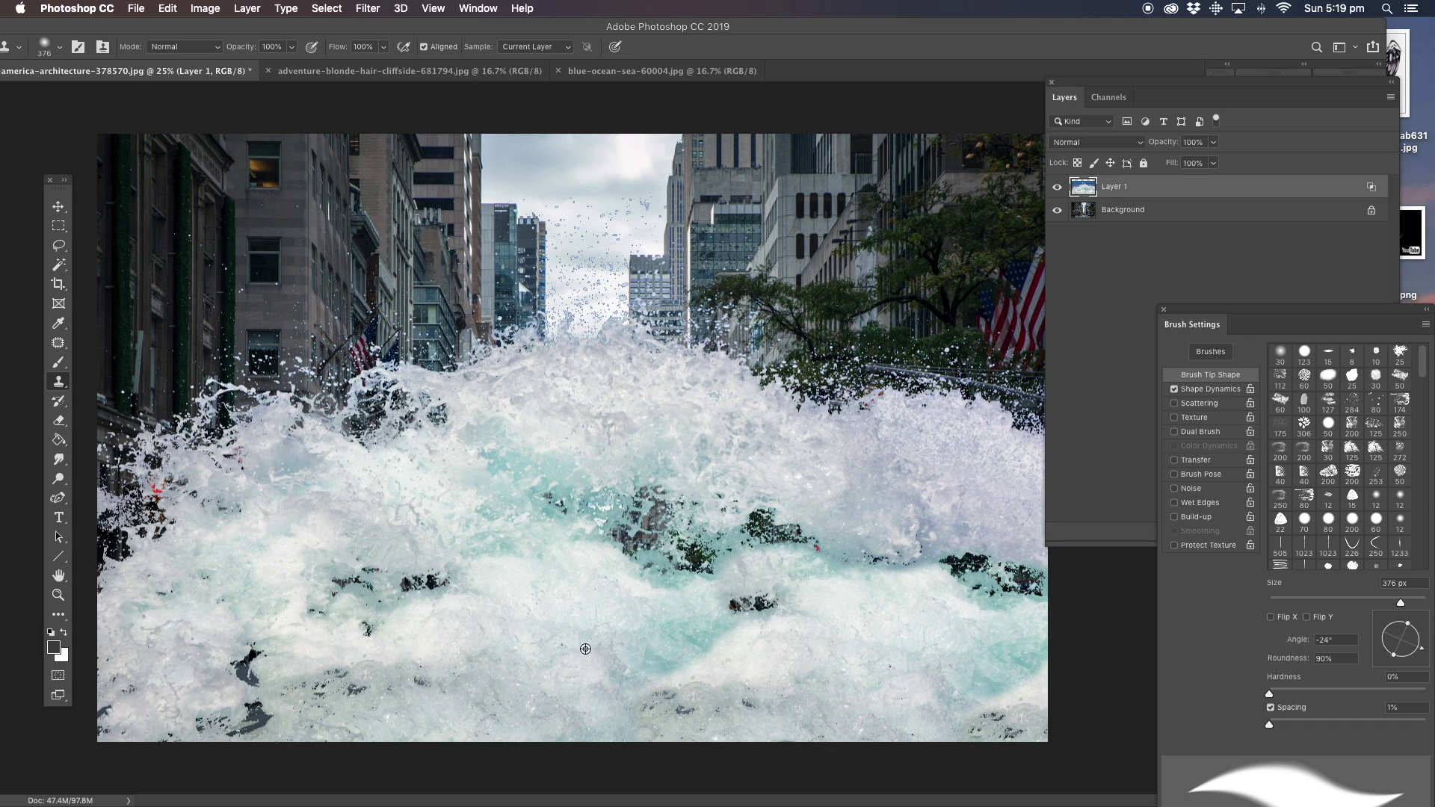
Clone clean foam over the dark gaps in the middle and right part of the wave.
left_click(608, 645, "alt")
left_click_drag(772, 619, 740, 604)
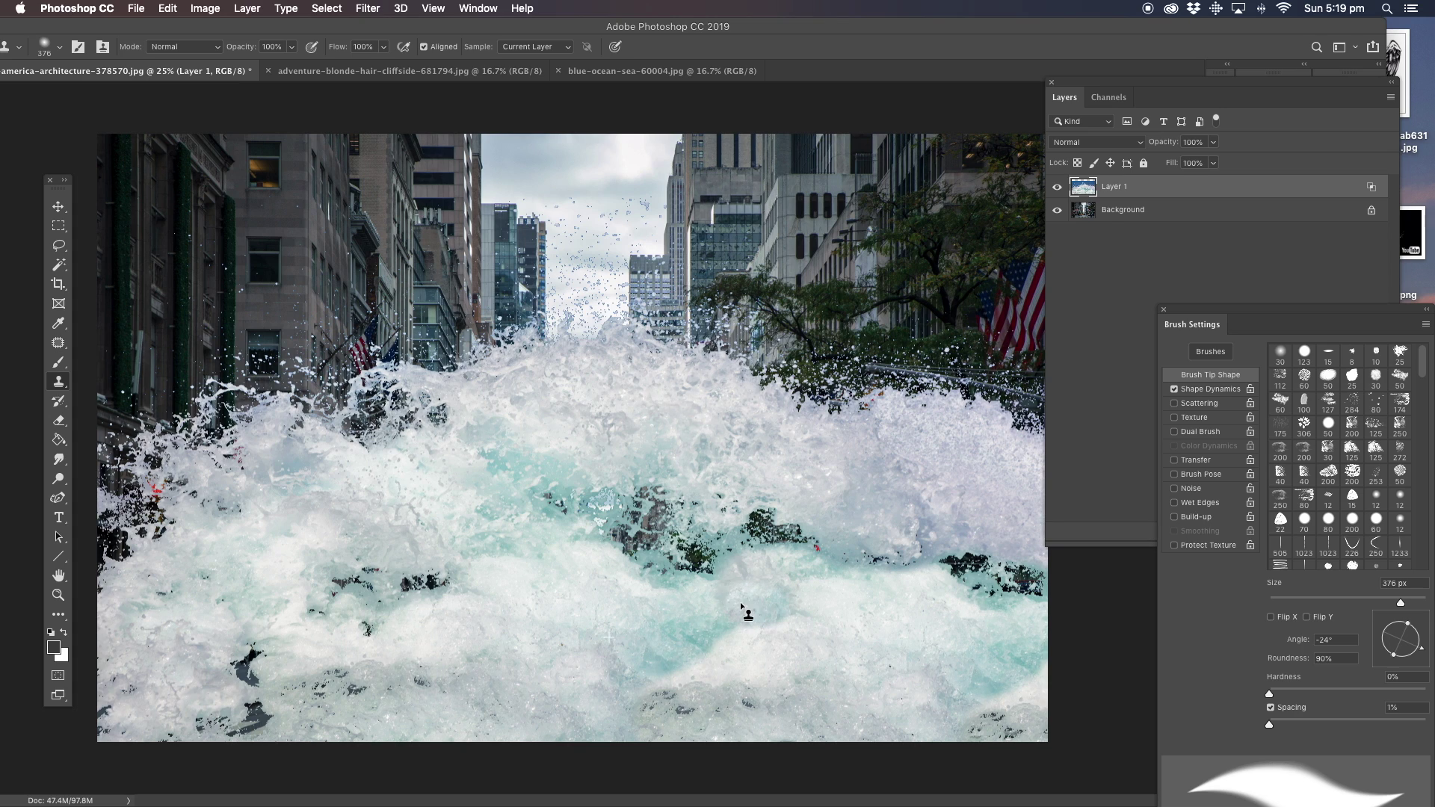
mouse_move(772, 555)
left_mouse_down()
mouse_move(682, 566)
mouse_move(643, 505)
mouse_move(705, 569)
mouse_move(634, 562)
mouse_move(747, 538)
mouse_move(749, 515)
mouse_move(801, 546)
mouse_move(981, 556)
mouse_move(997, 589)
mouse_move(1022, 591)
mouse_move(827, 602)
left_mouse_up()
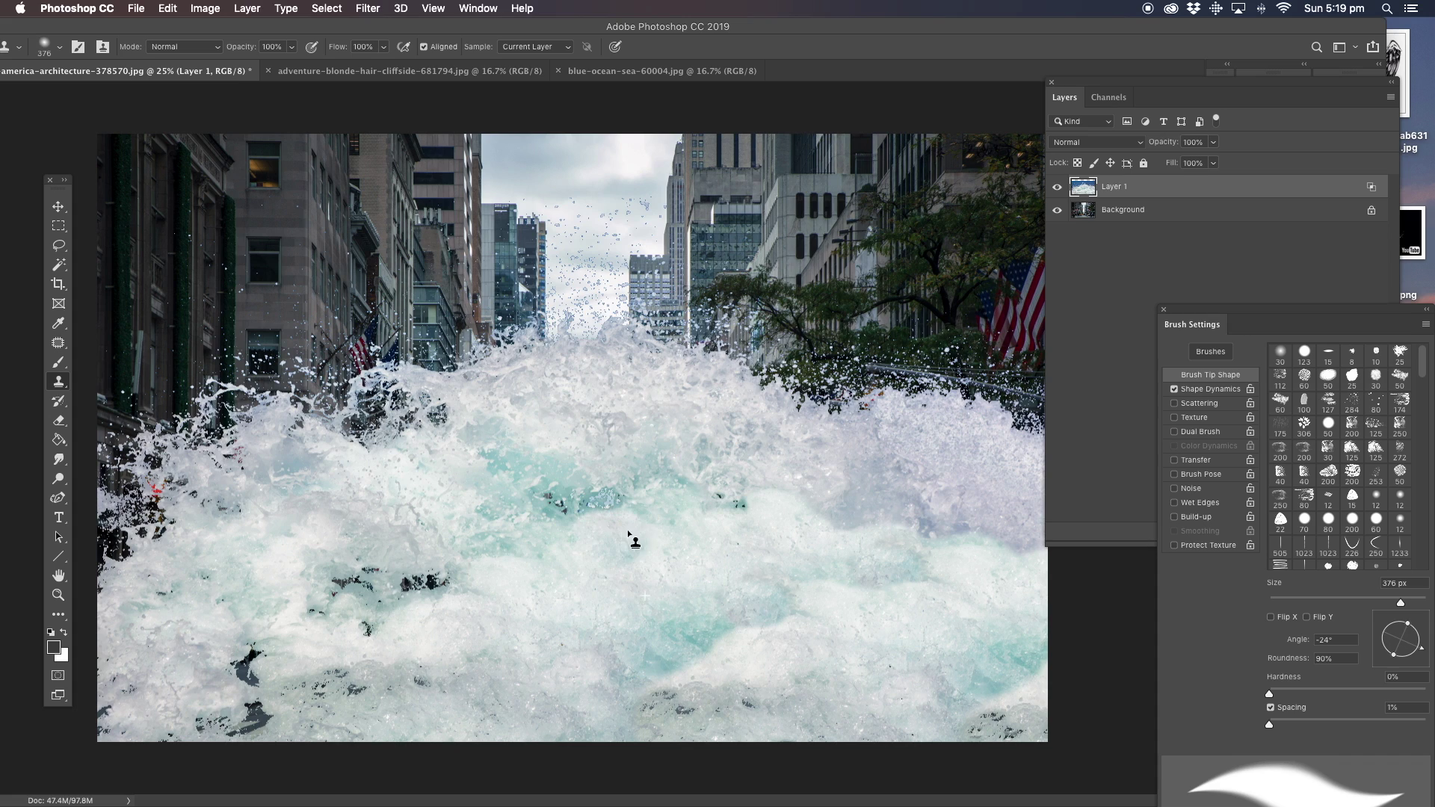
left_click(694, 444, "alt")
mouse_move(613, 497)
left_mouse_down()
mouse_move(580, 523)
mouse_move(725, 503)
mouse_move(837, 520)
left_mouse_up()
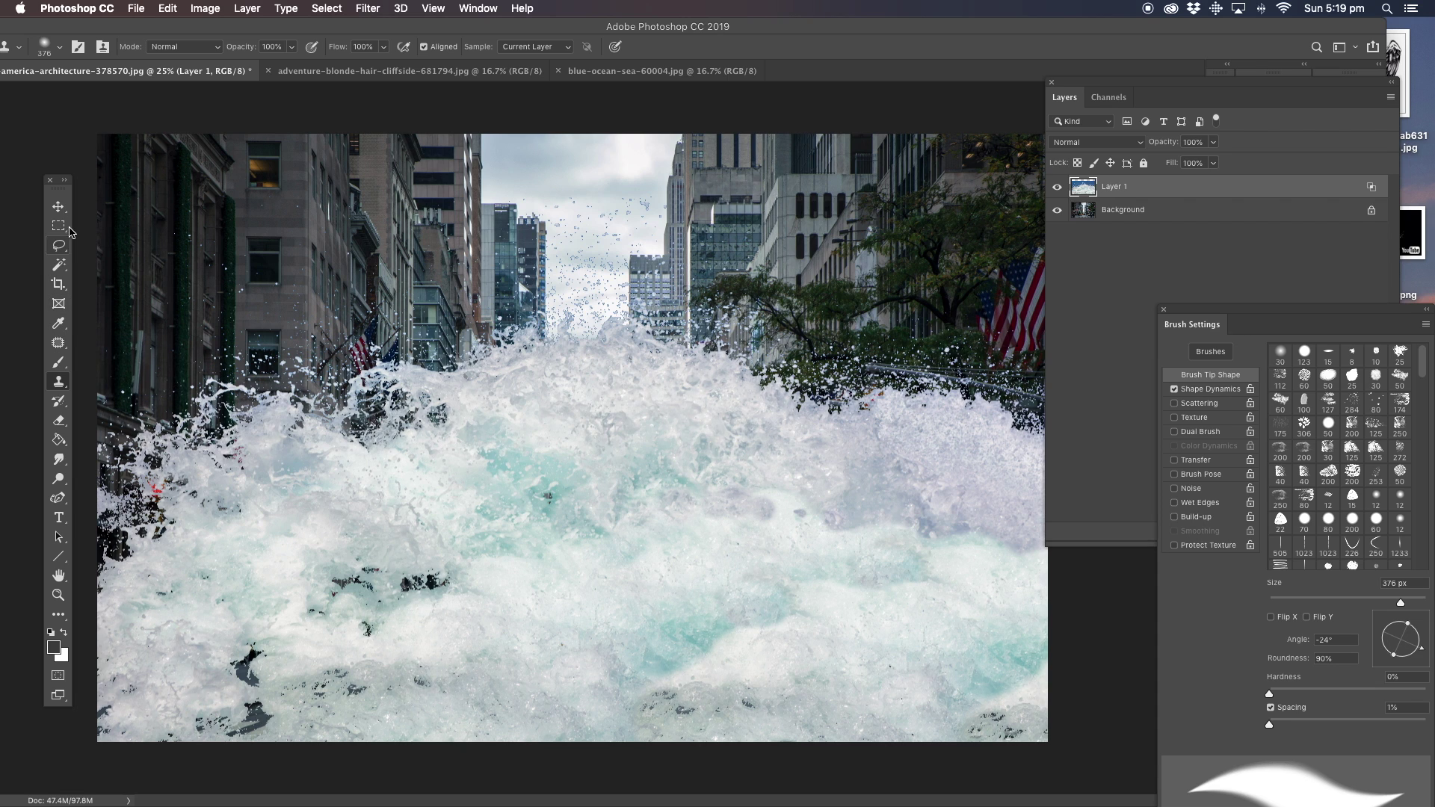
Select the left half of the image on Layer 1 with the Rectangular Marquee, from top to bottom.
left_click(58, 595)
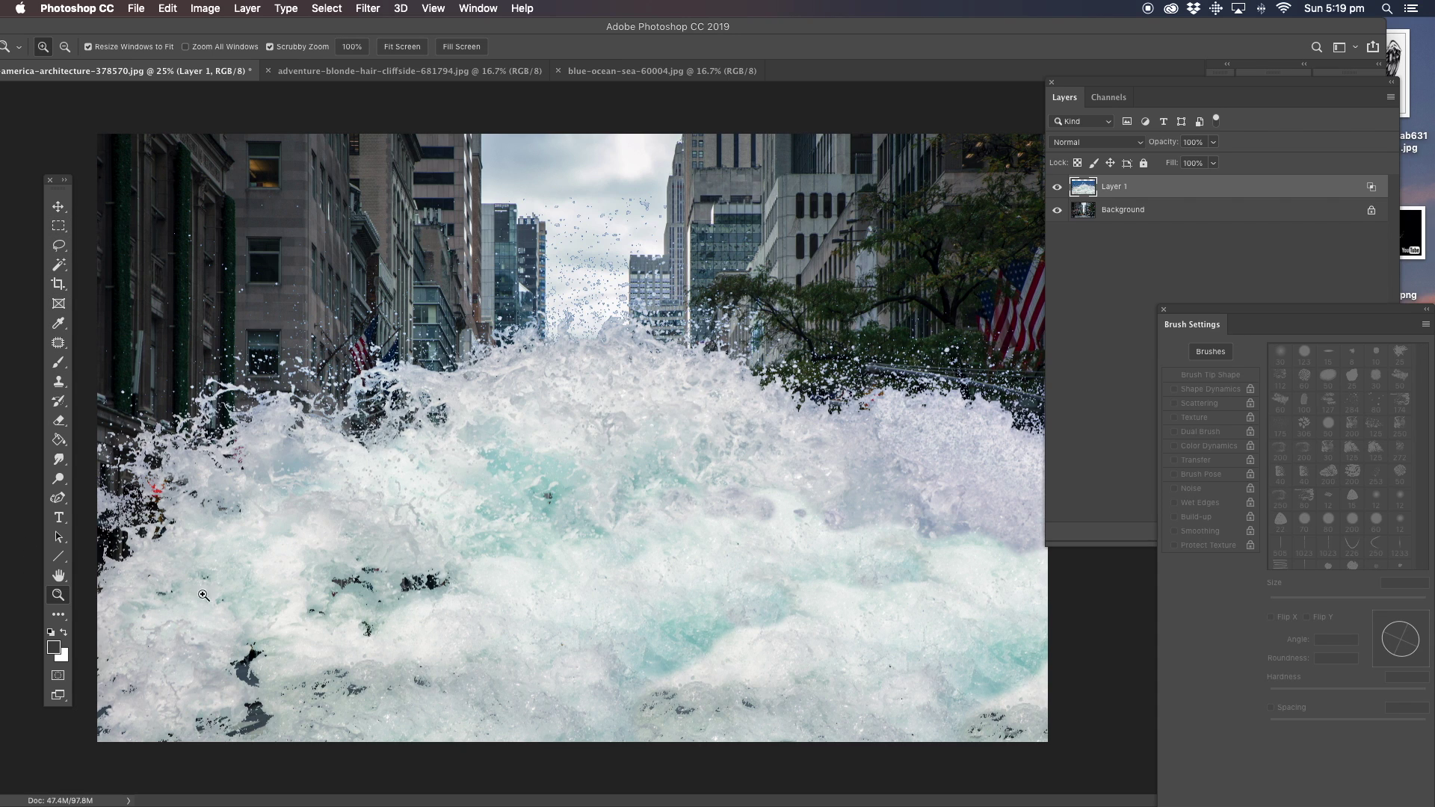
left_click(485, 535, "alt")
left_click(59, 227)
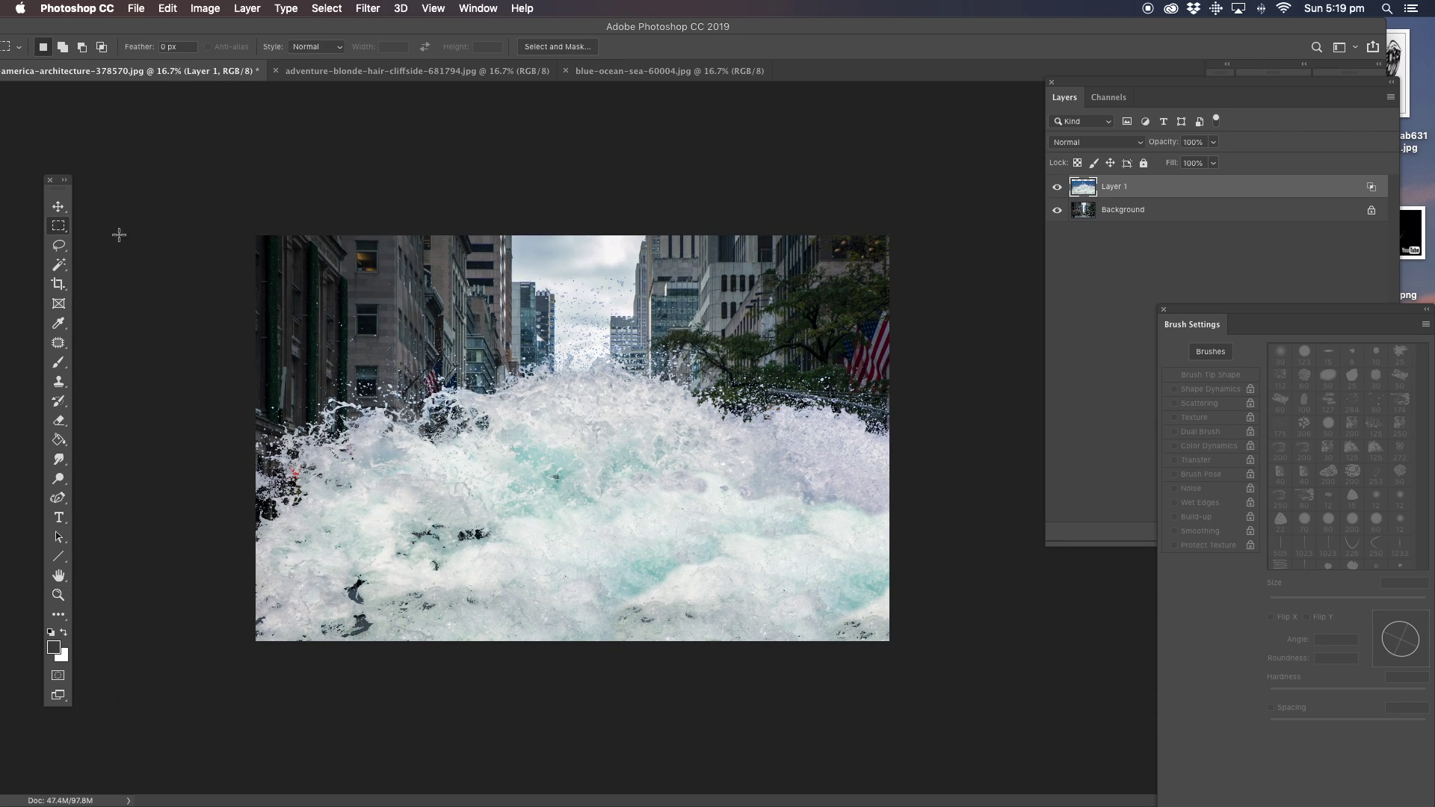
right_click(55, 227)
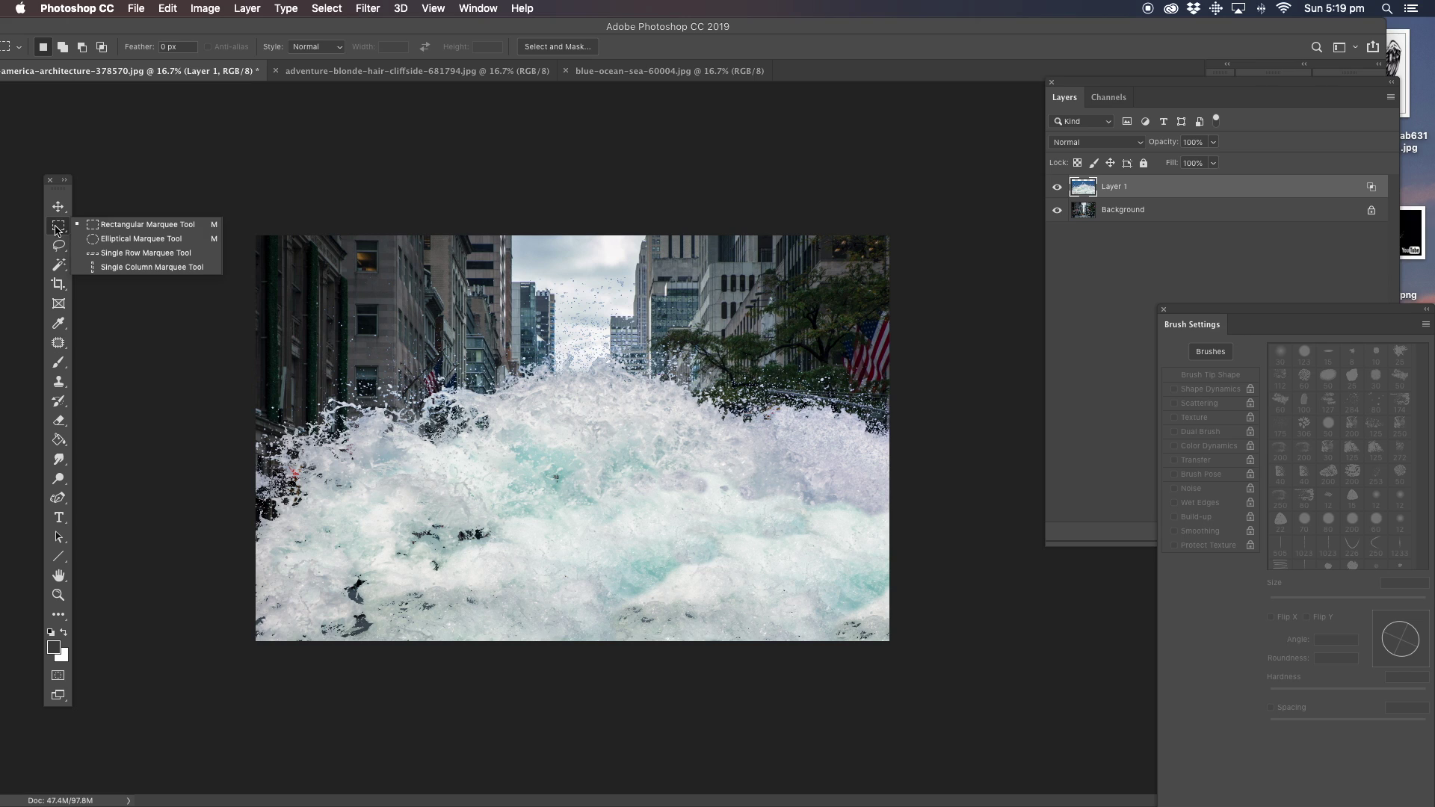
left_click(158, 225)
left_click_drag(231, 199, 579, 689)
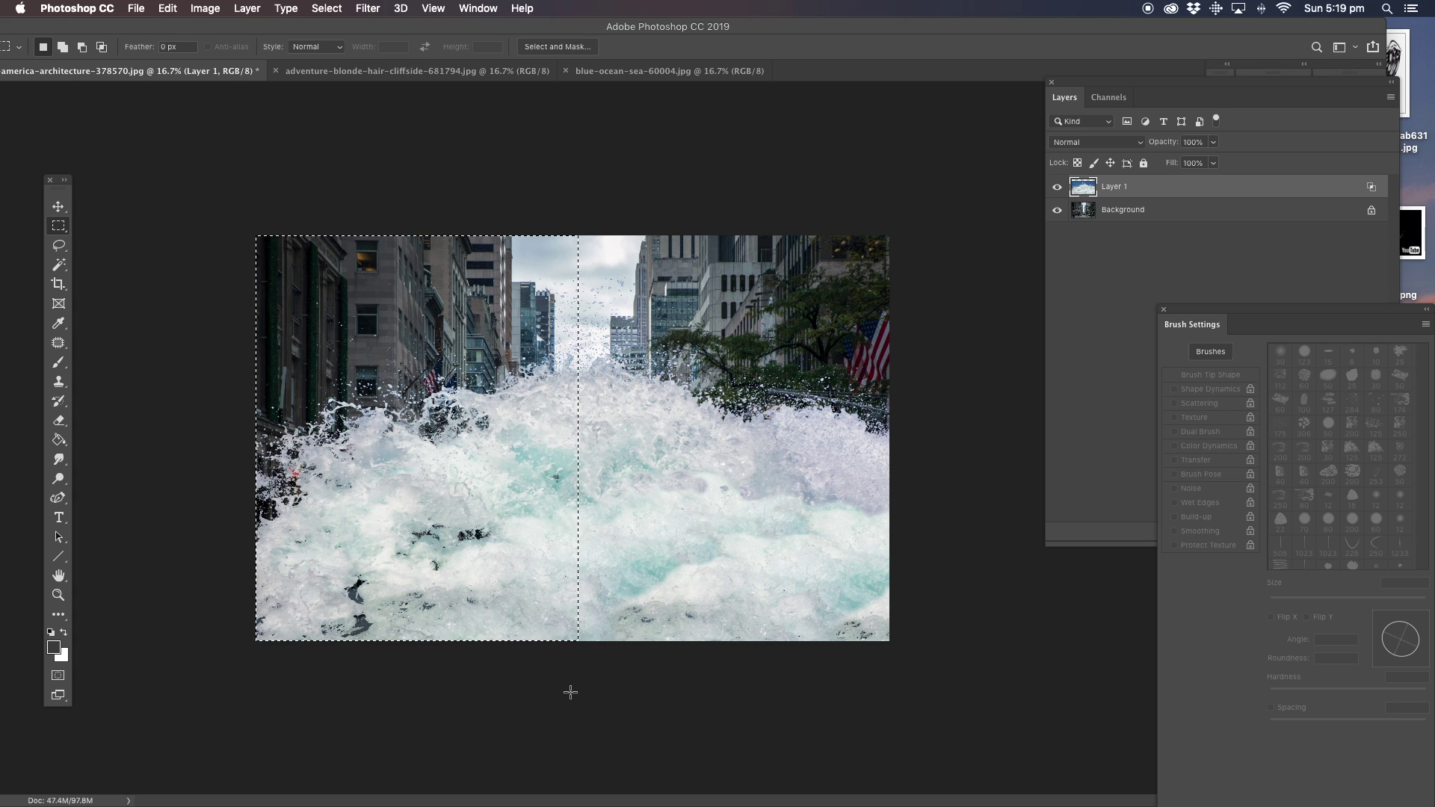
left_click(58, 595)
left_click(363, 534)
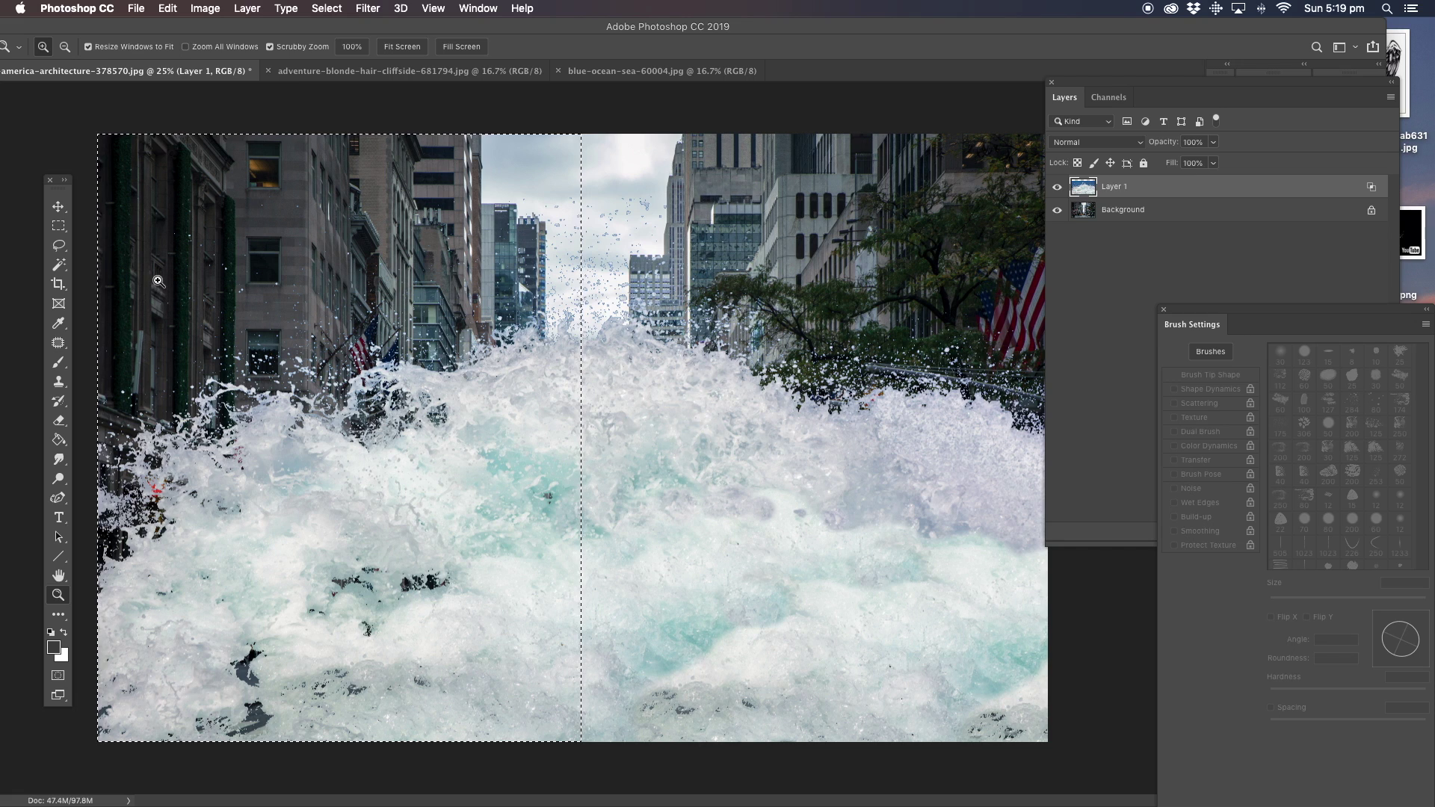
Warp the selected left half of the wave, pulling its upper-right corner up and toward the left-hand buildings.
left_click(169, 9)
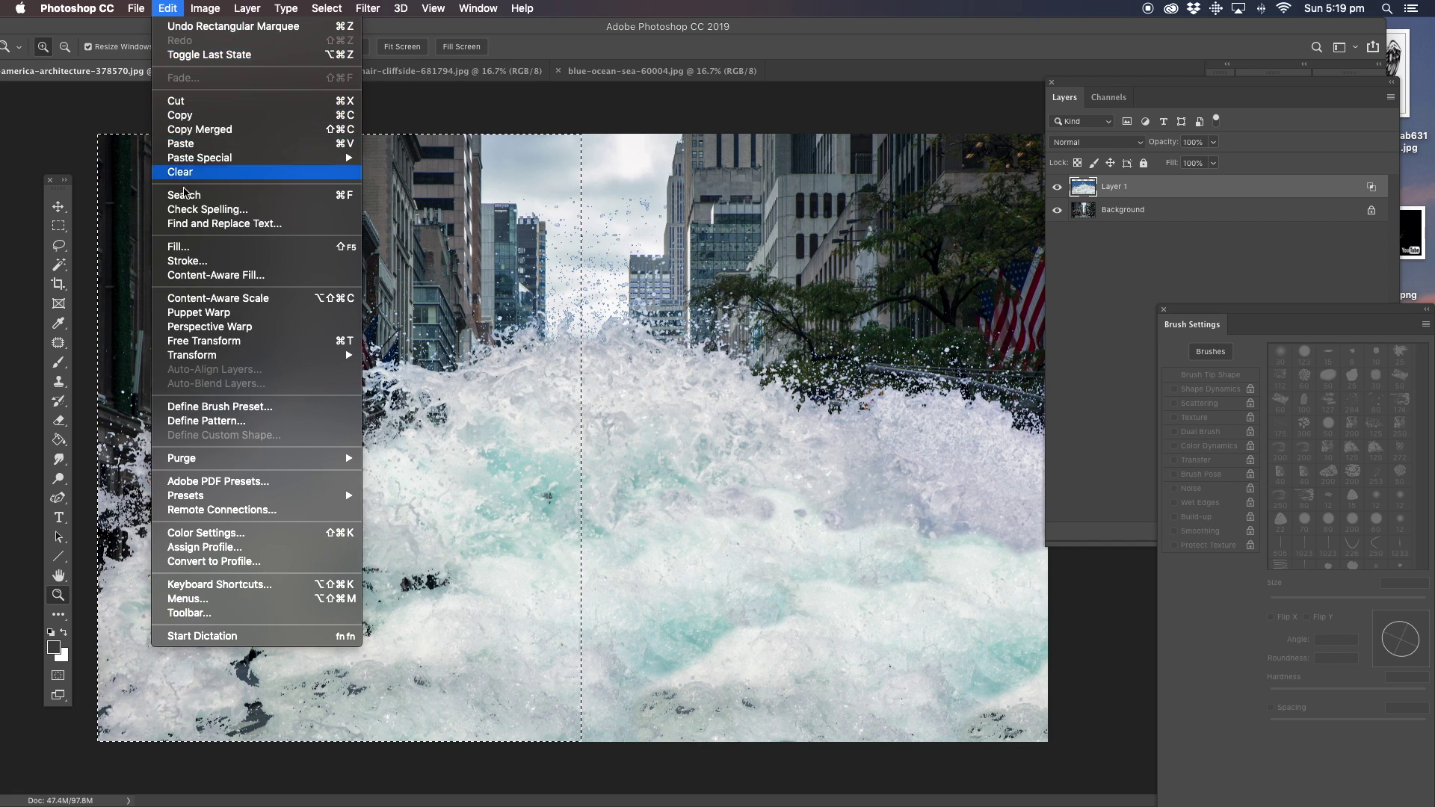
mouse_move(210, 358)
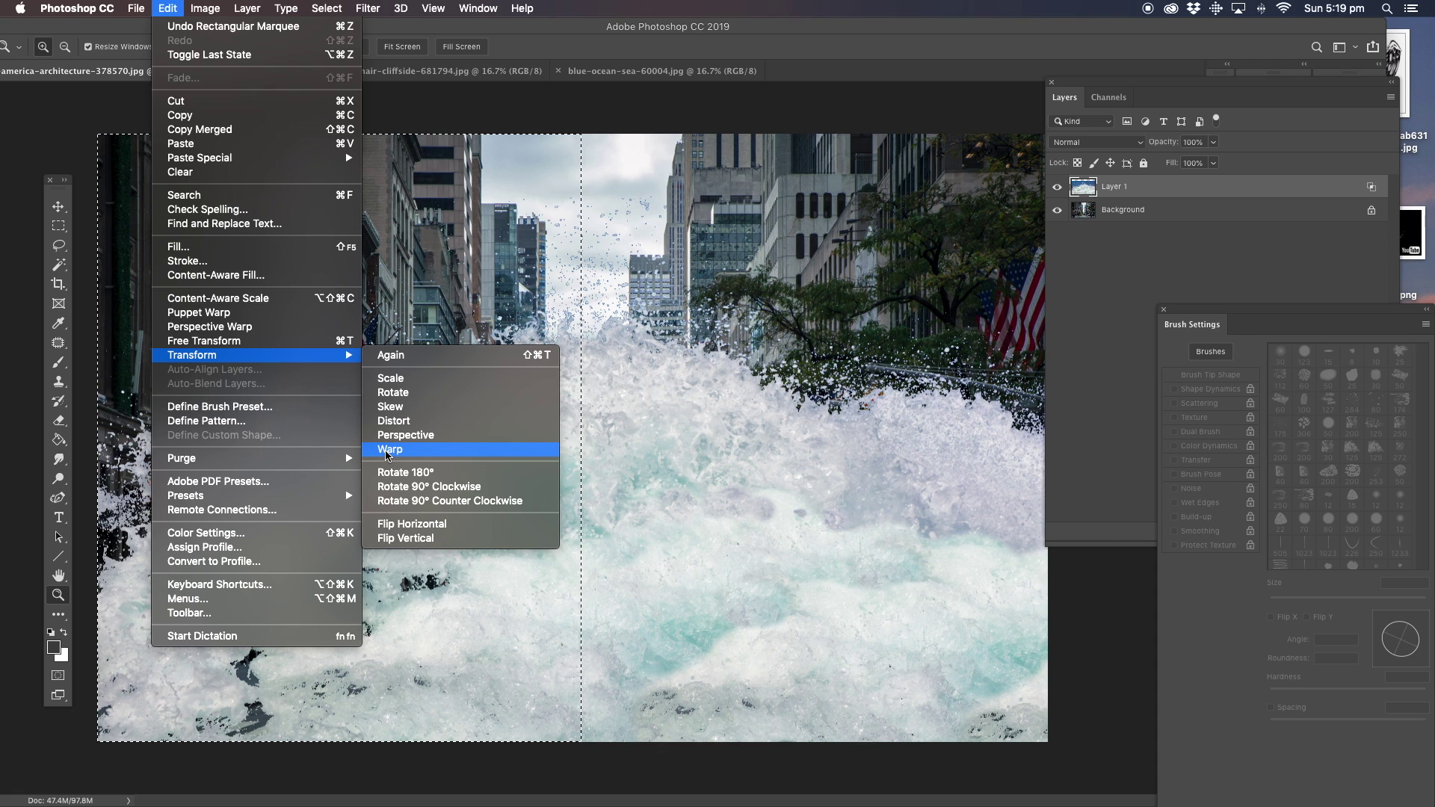
left_click(423, 450)
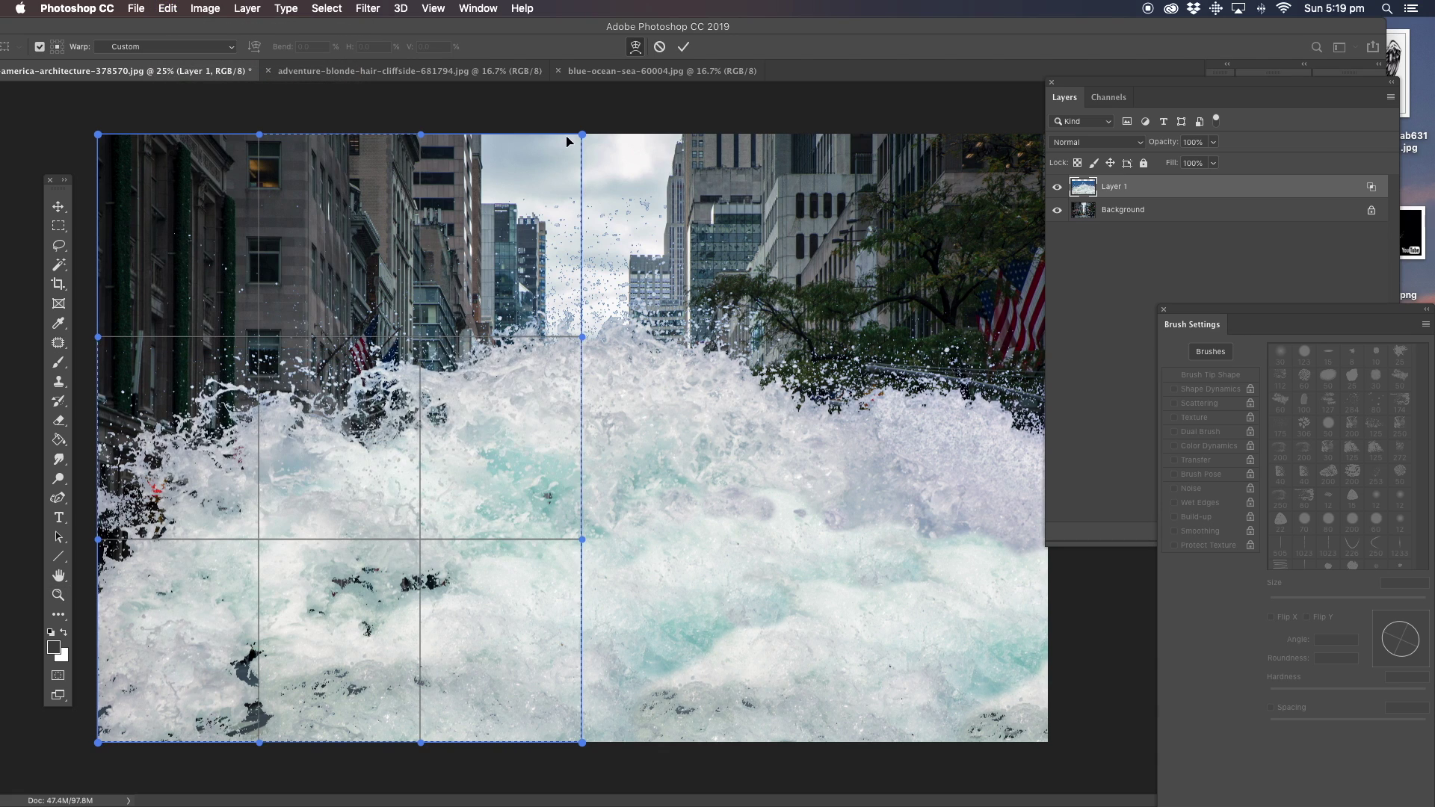
left_click_drag(582, 136, 502, 125)
left_click_drag(331, 167, 259, 219)
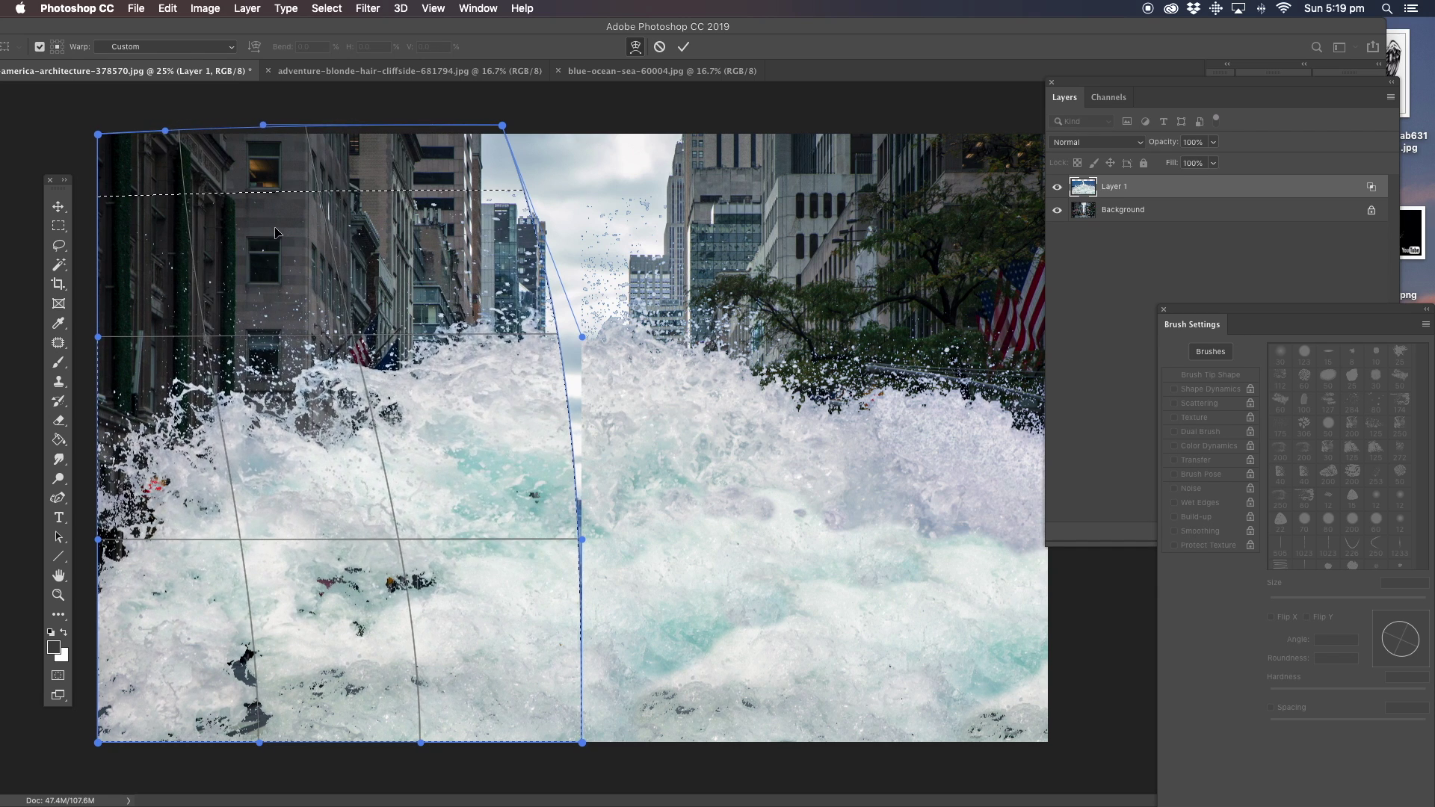
left_click_drag(516, 173, 406, 159)
mouse_move(507, 381)
left_mouse_down()
mouse_move(532, 373)
mouse_move(506, 386)
left_mouse_up()
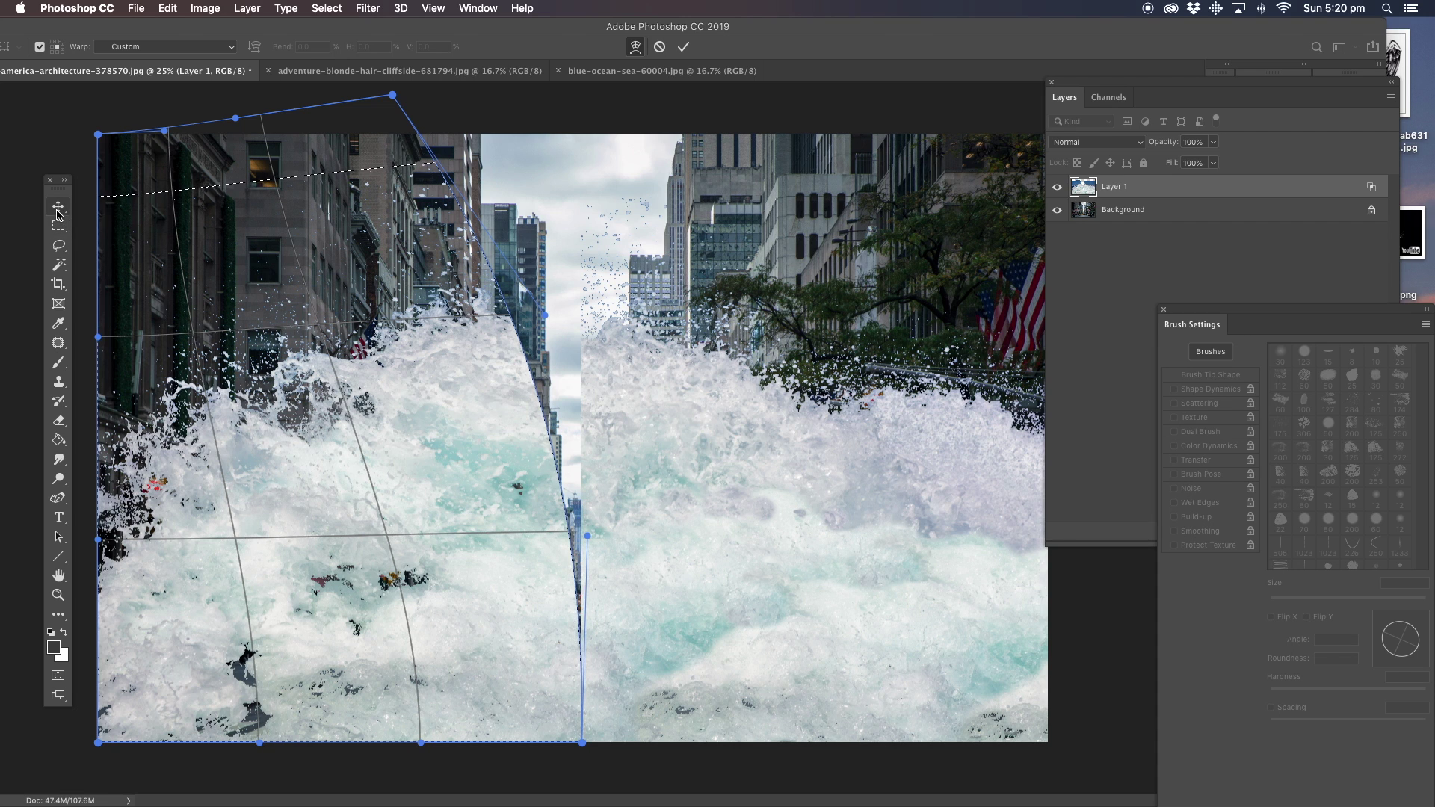
Pull the warp's lower-right corner inward, raise the wave crest against the left-hand buildings, apply the warp and deselect.
left_click_drag(559, 675, 530, 675)
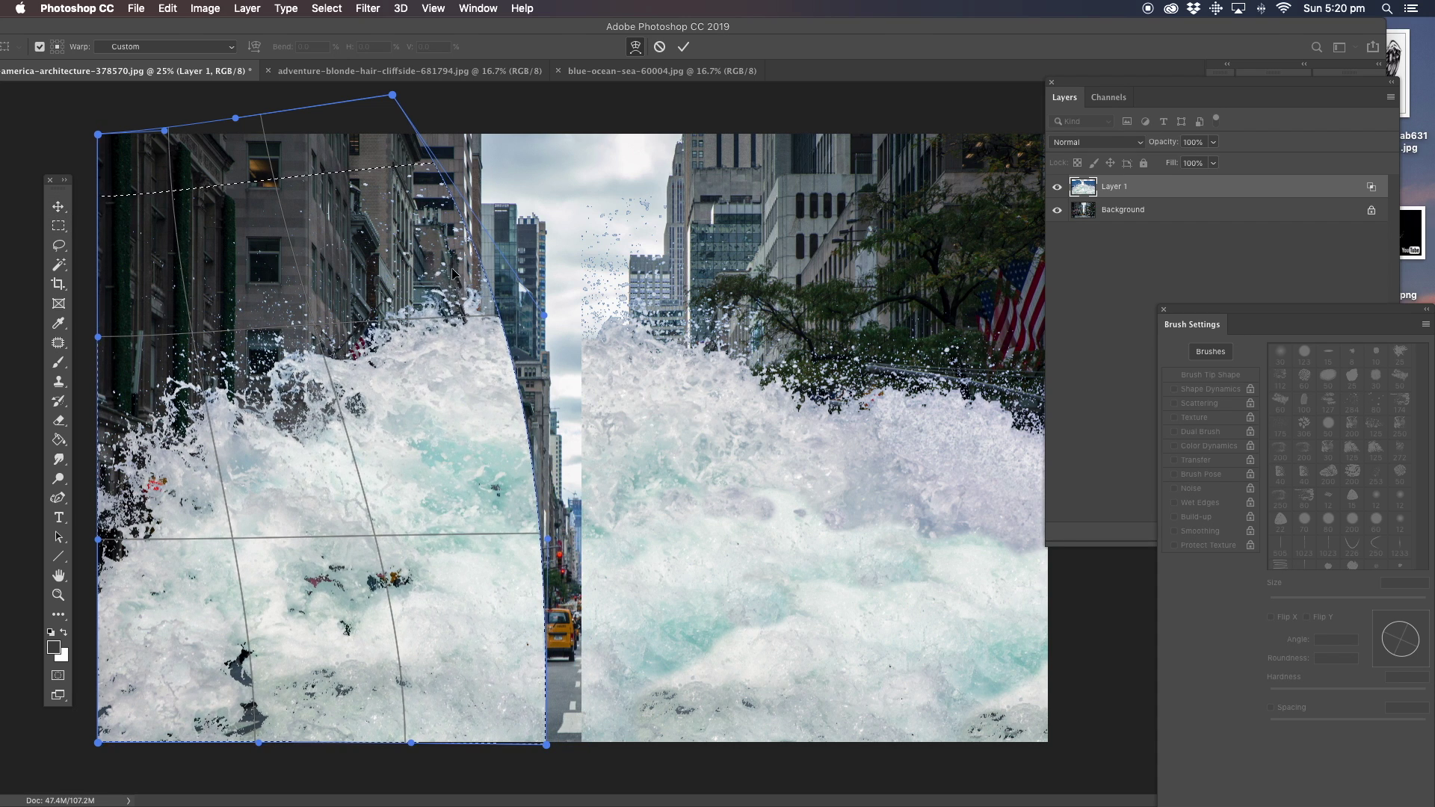
left_click_drag(353, 284, 411, 207)
left_click_drag(460, 266, 450, 260)
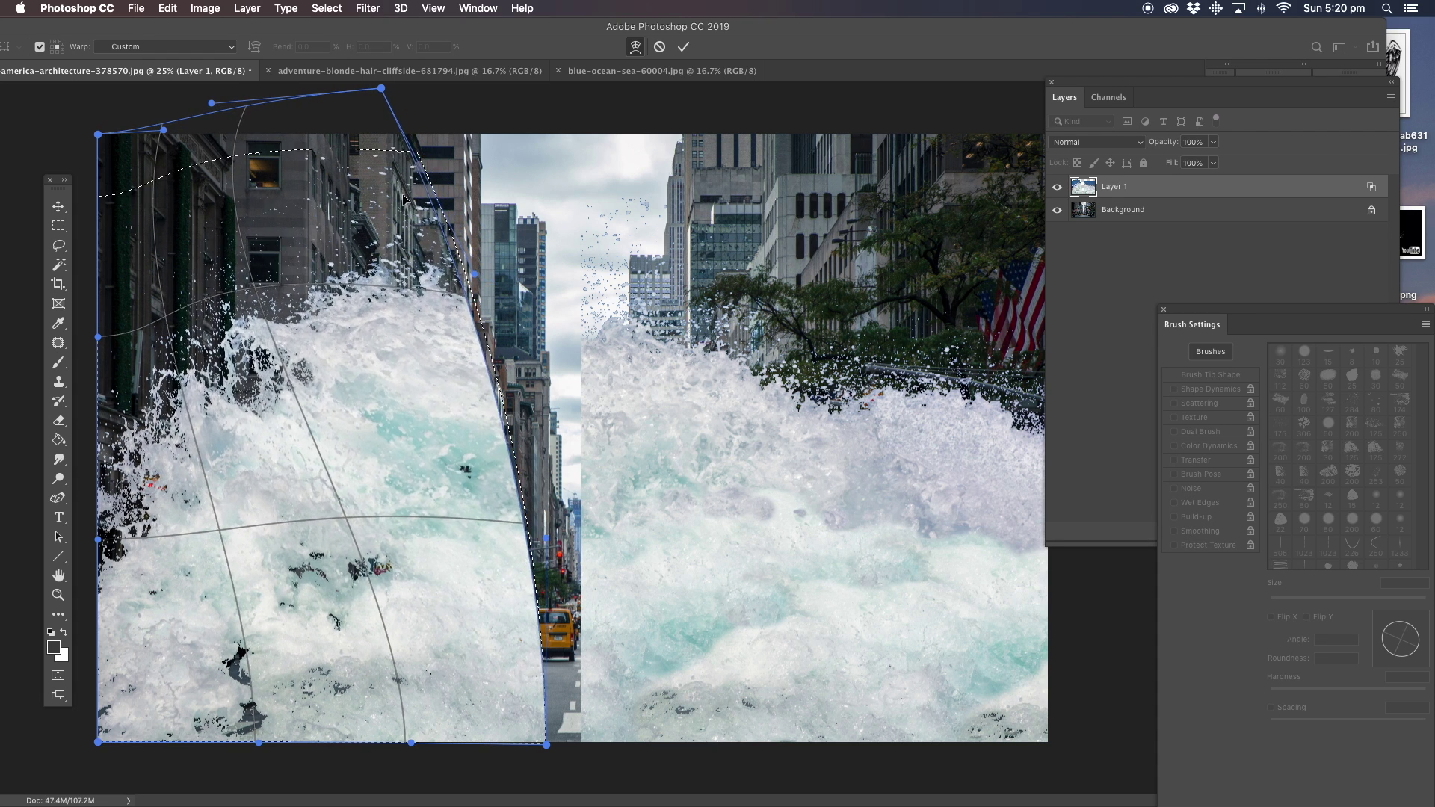
left_click(59, 247)
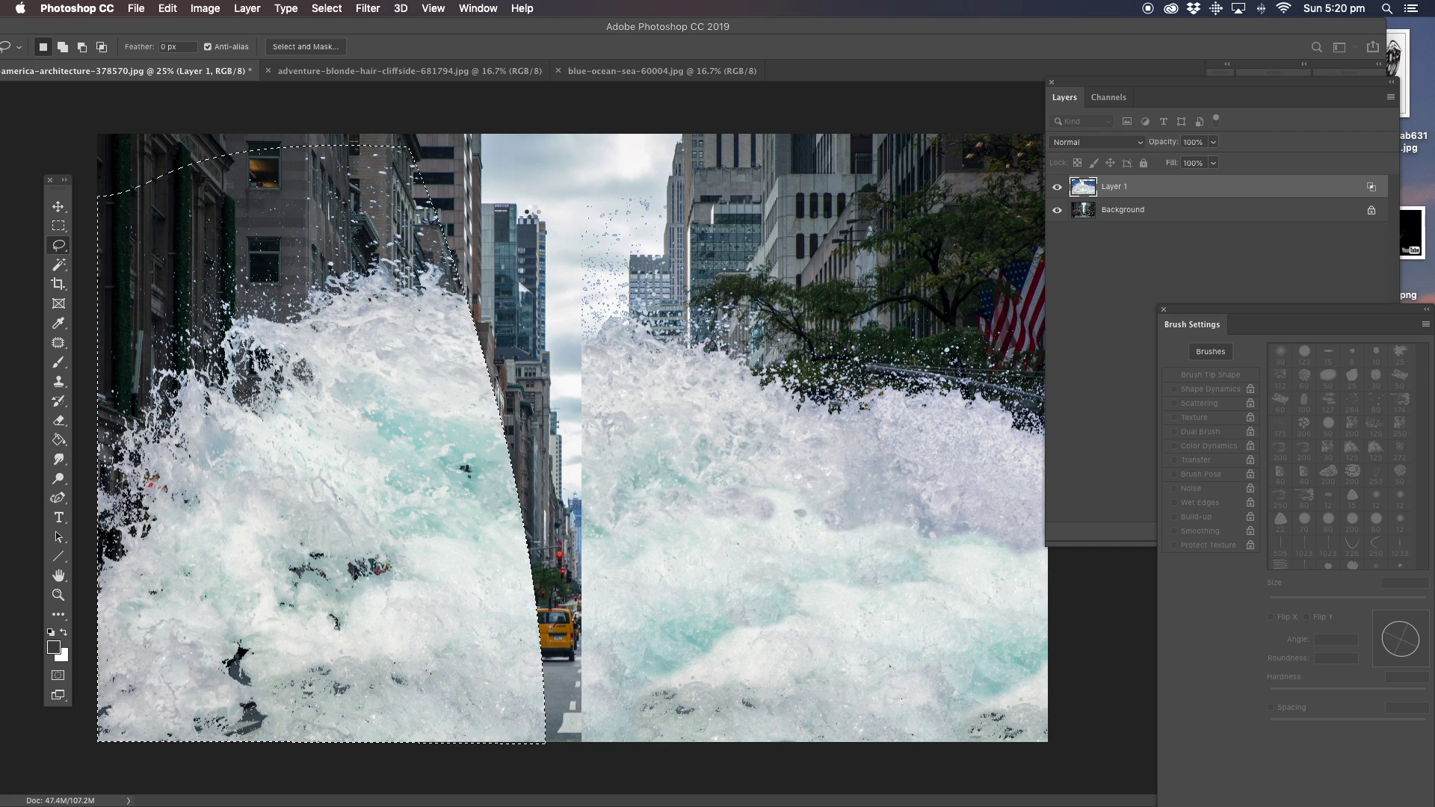
left_click(526, 215)
Select the right half of the wave layer with the Rectangular Marquee and show its transform controls.
left_click(57, 225)
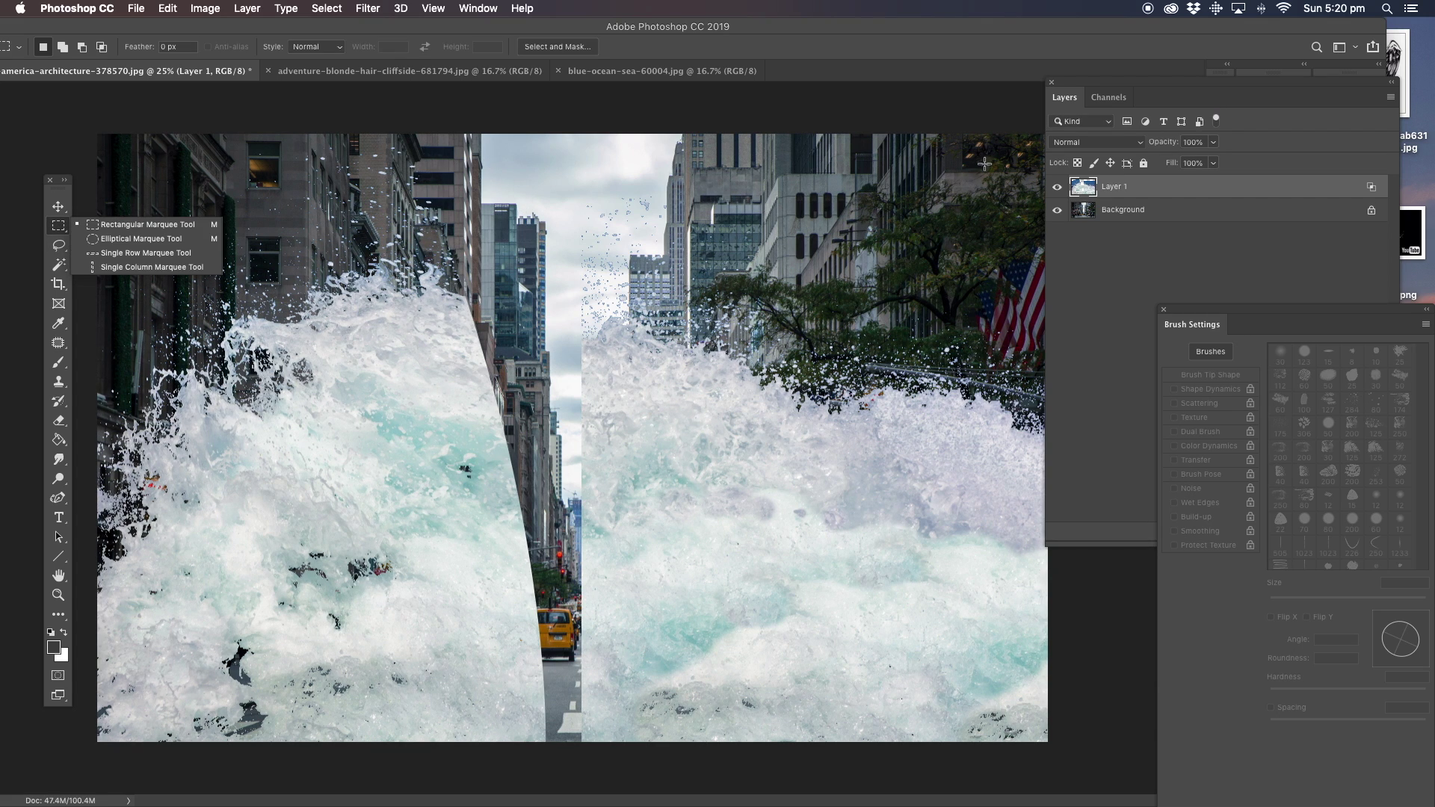
left_click(1057, 749)
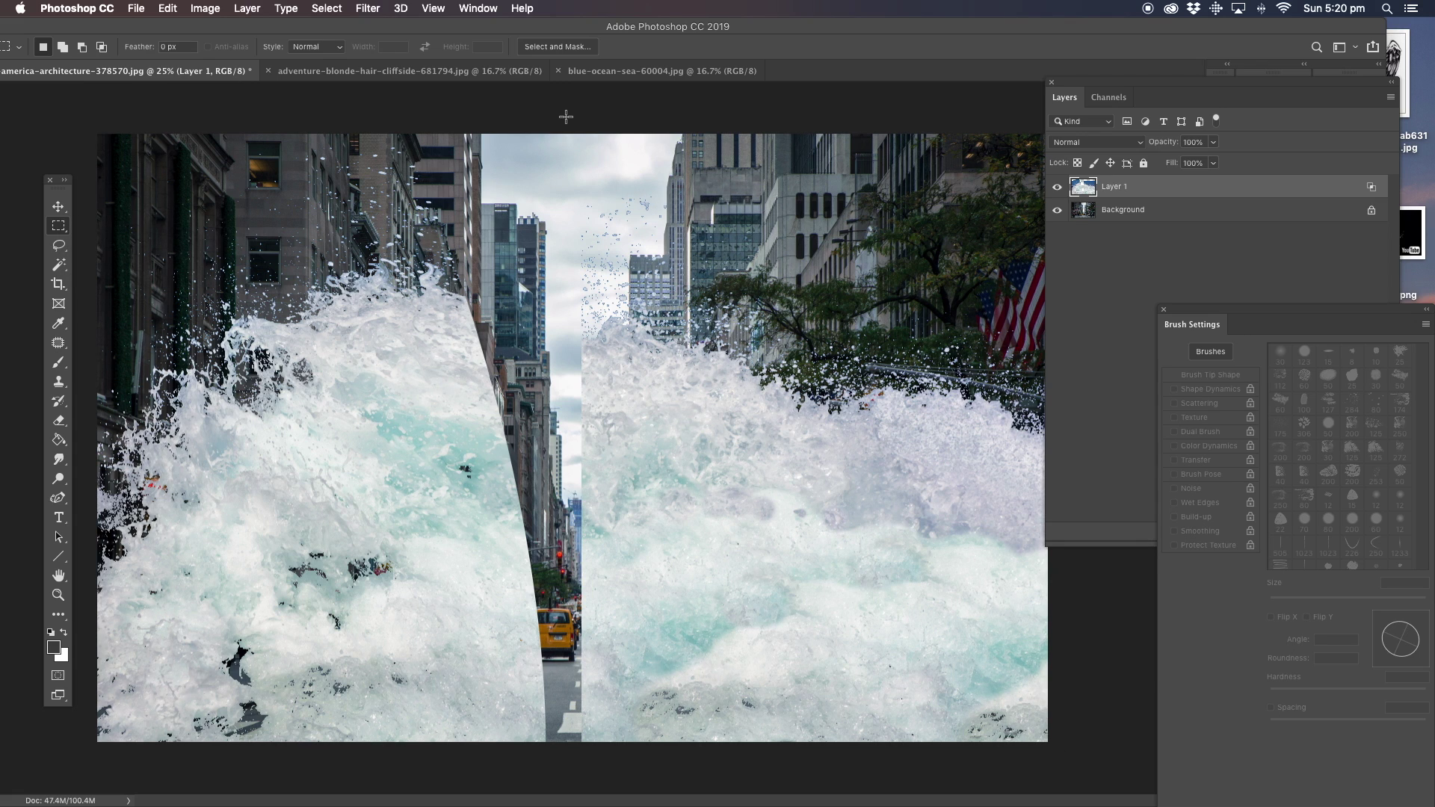
left_click_drag(1065, 759, 573, 103)
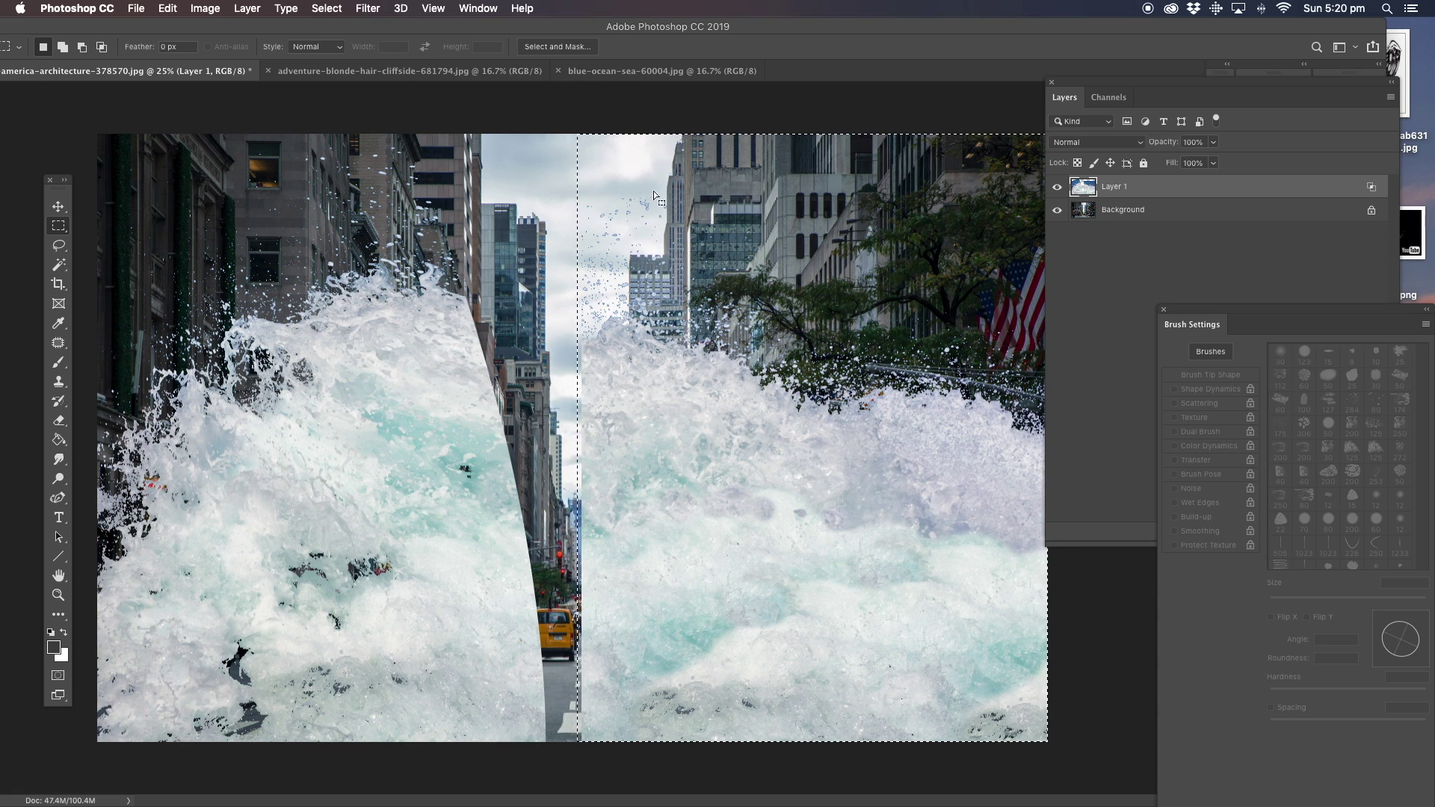
left_click(59, 207)
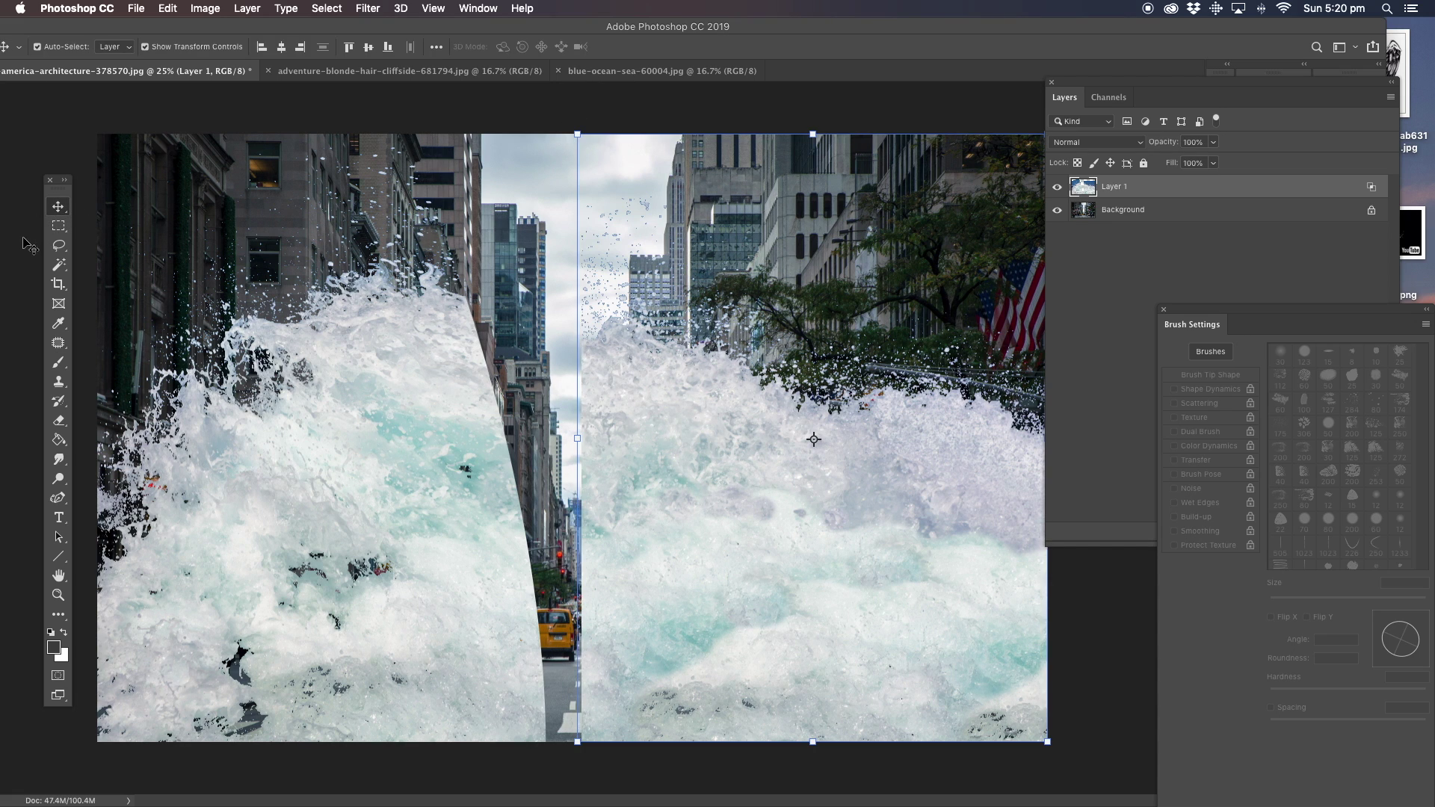
Warp the selected right half of the wave, pulling its upper-left corner toward the right-hand buildings.
left_click(174, 10)
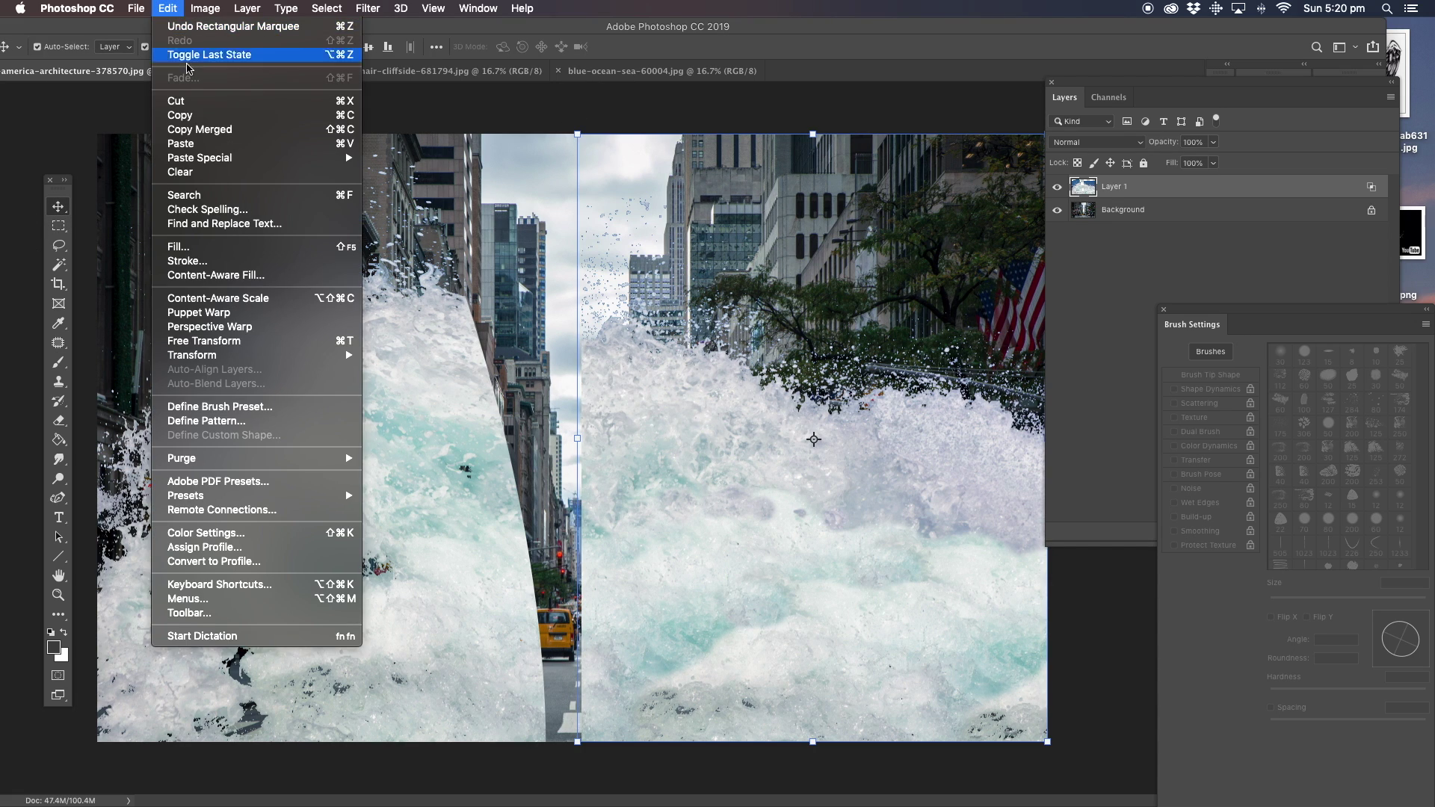
left_click(407, 449)
left_click_drag(665, 215, 726, 207)
left_click_drag(620, 129, 753, 125)
left_click_drag(762, 292, 790, 286)
left_click_drag(925, 440, 937, 441)
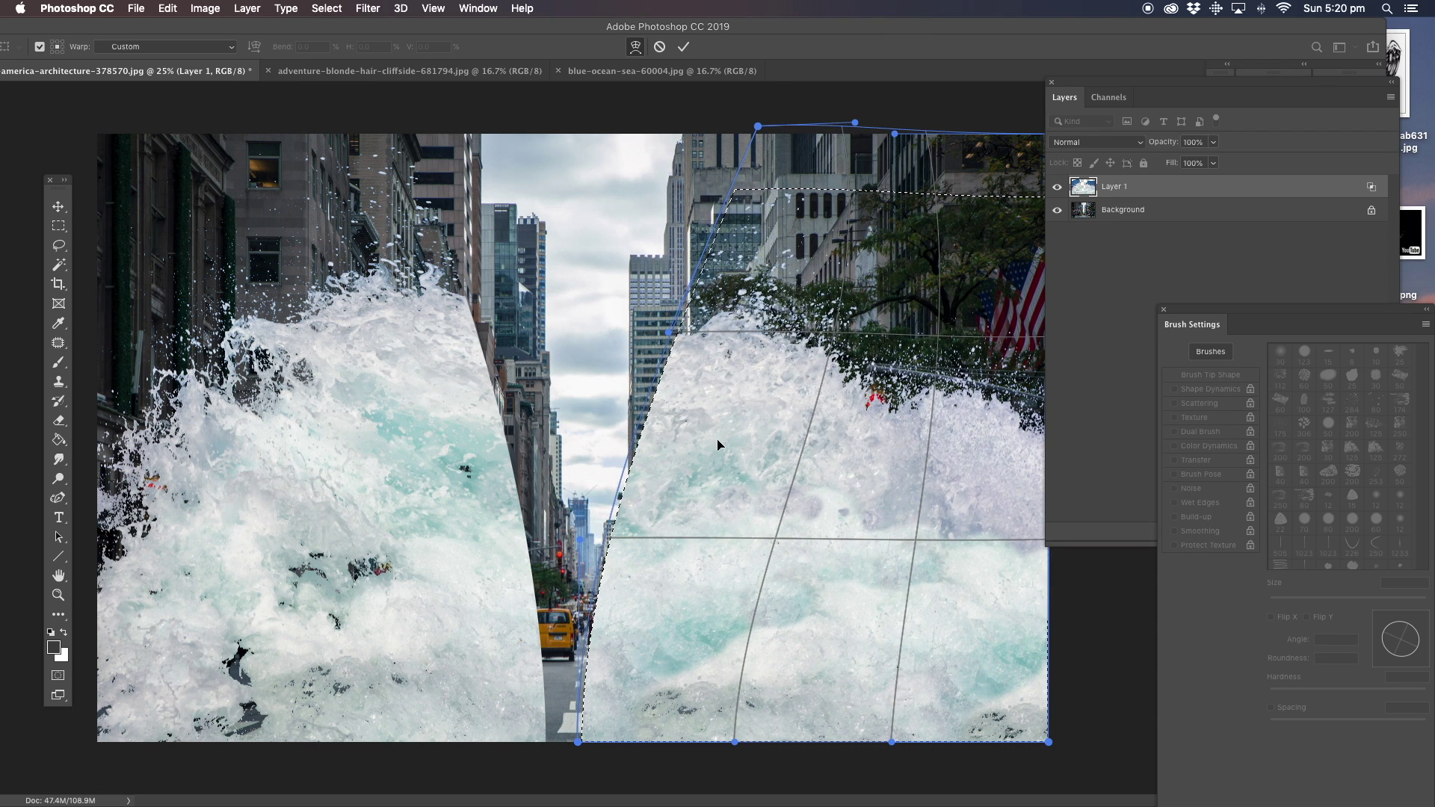
Pull the warp's lower-left corner inward, raise the wave crest against the right-hand buildings, apply the warp and deselect.
left_click_drag(714, 440, 731, 441)
left_click_drag(613, 669, 633, 672)
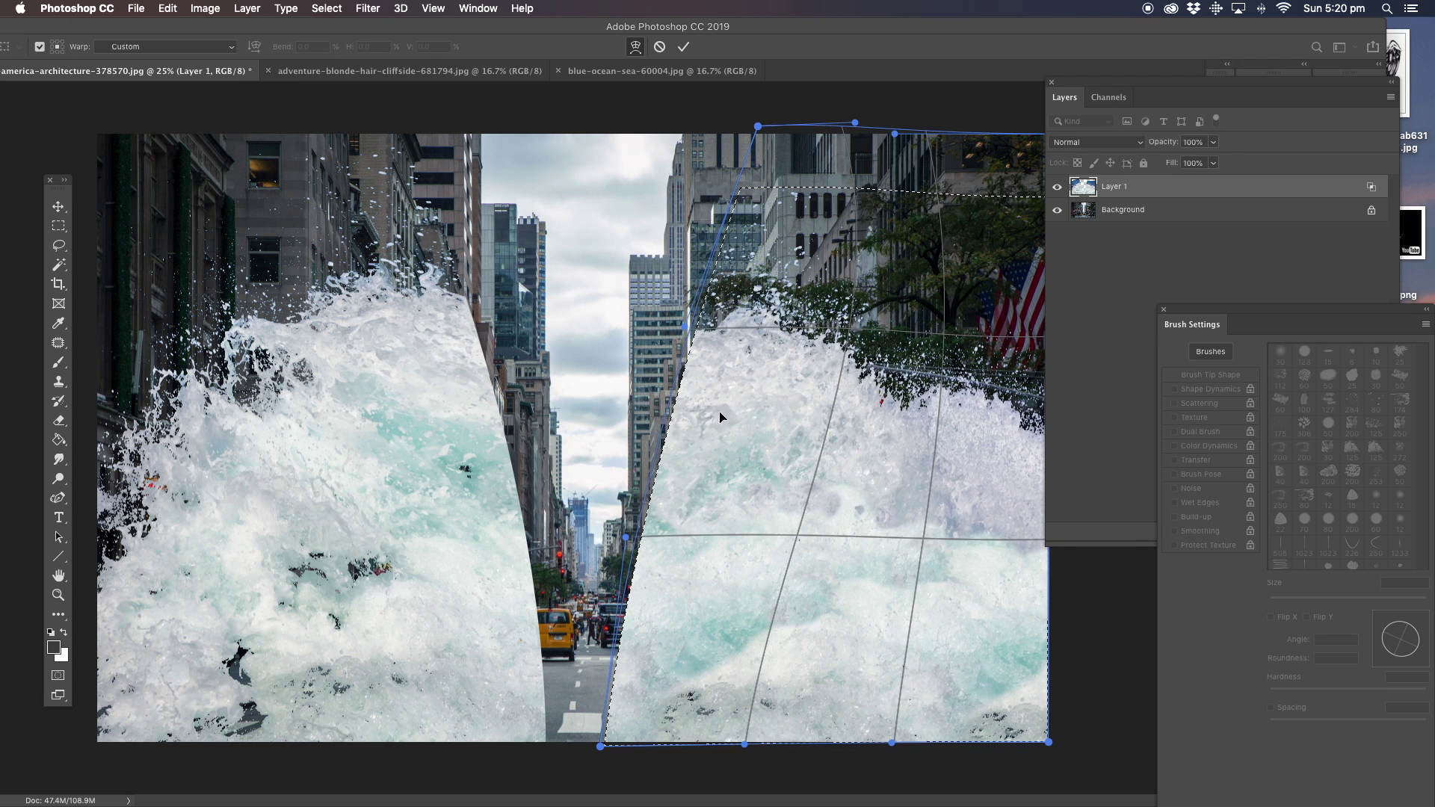
left_click_drag(774, 251, 793, 250)
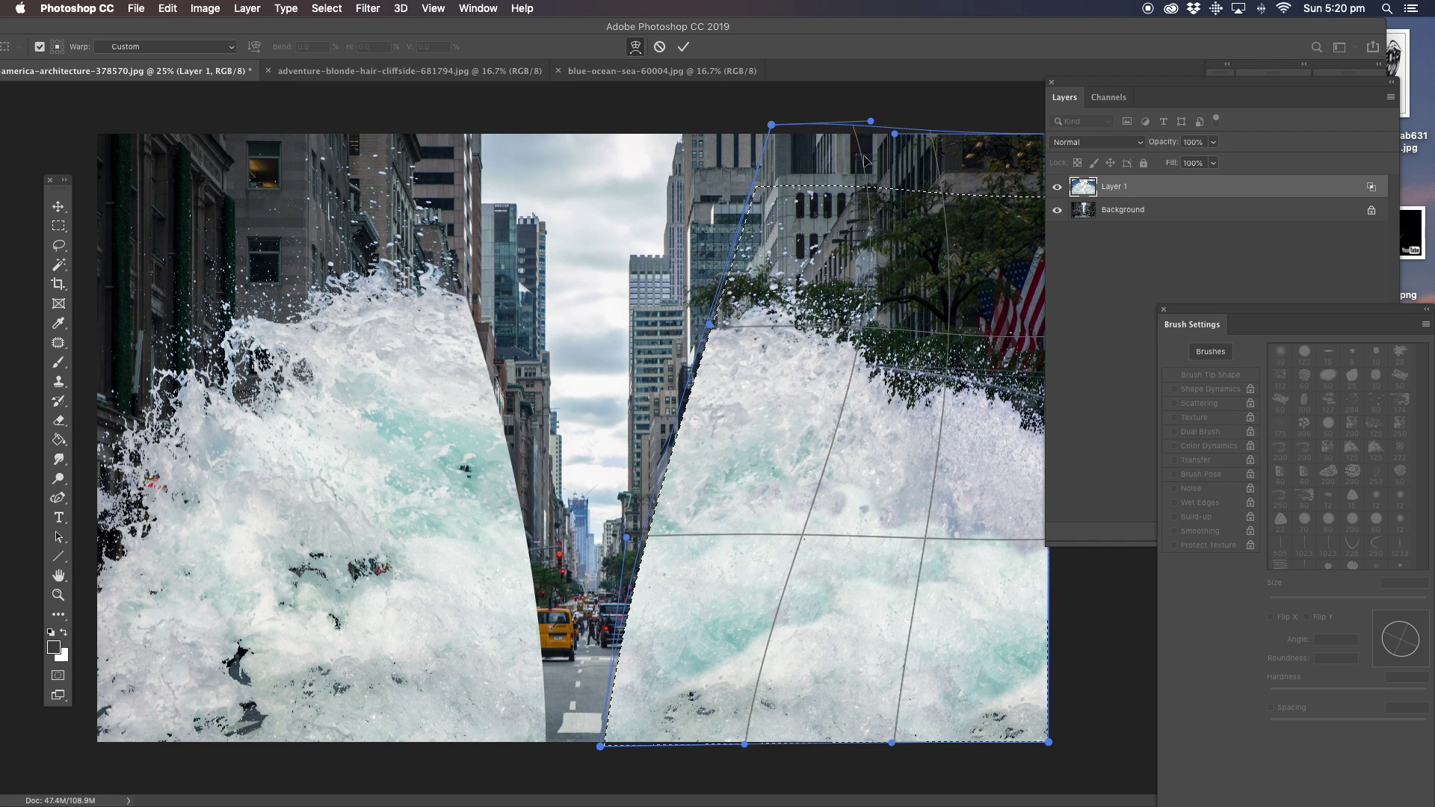
left_click_drag(878, 149, 886, 161)
left_click_drag(770, 200, 788, 131)
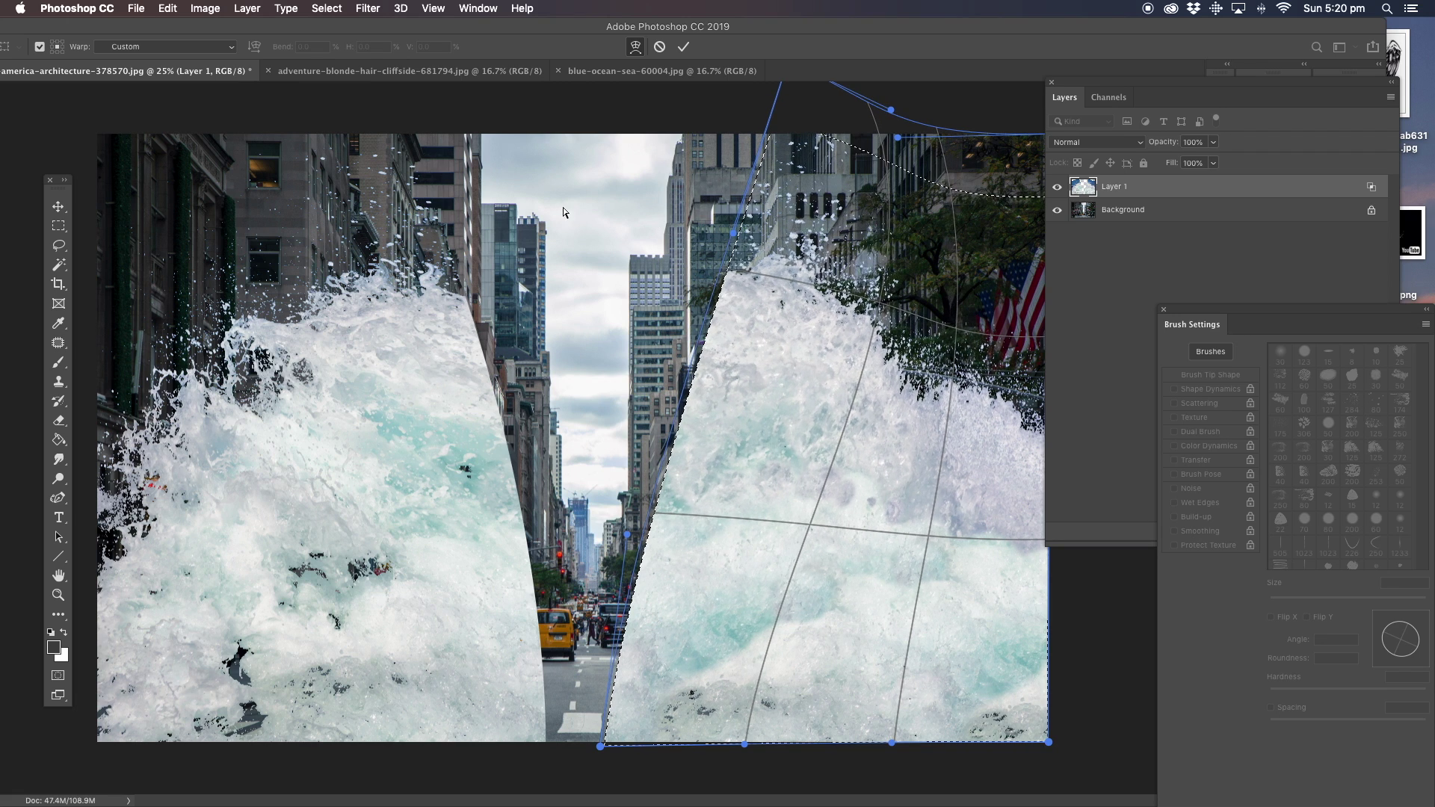
left_click(52, 249)
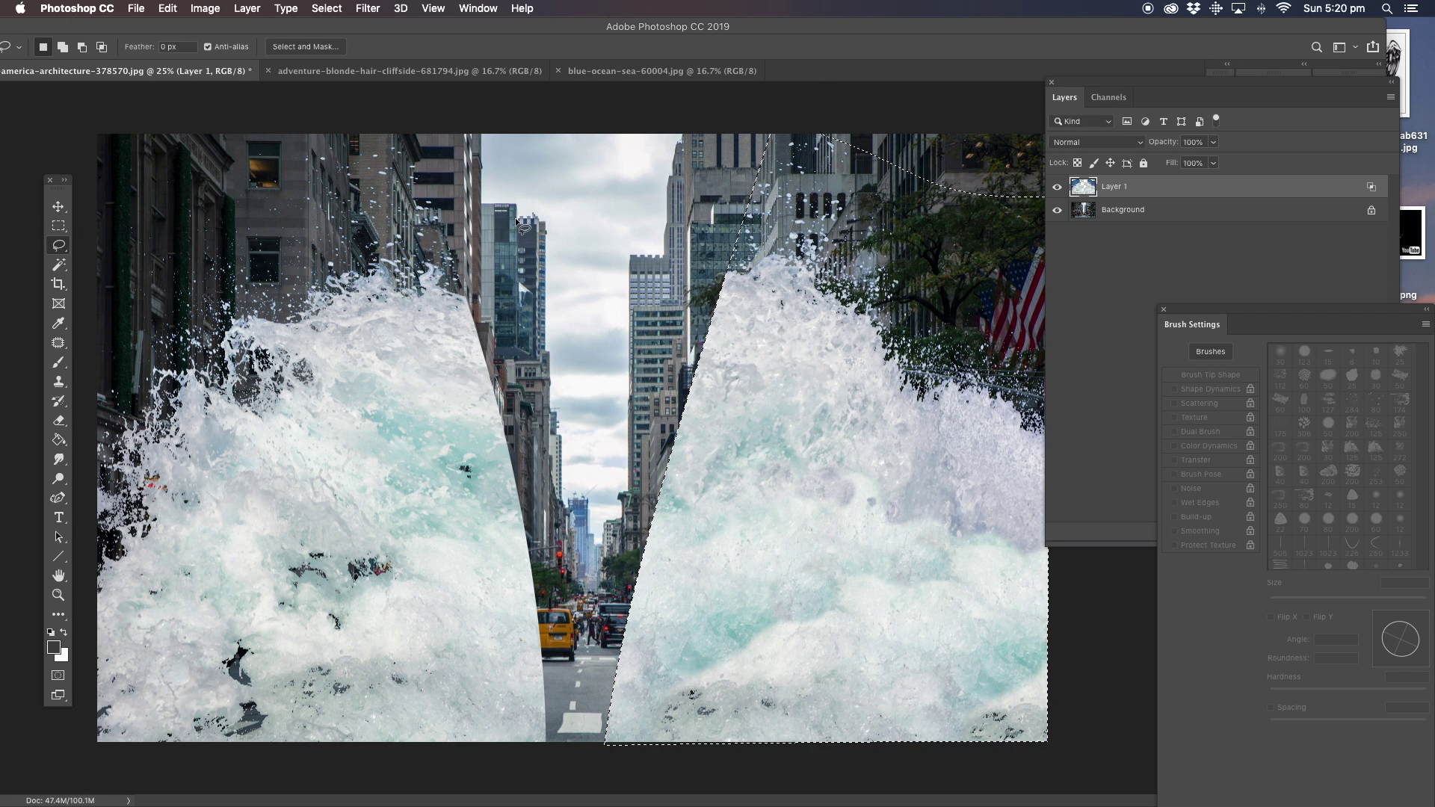
left_click(626, 337)
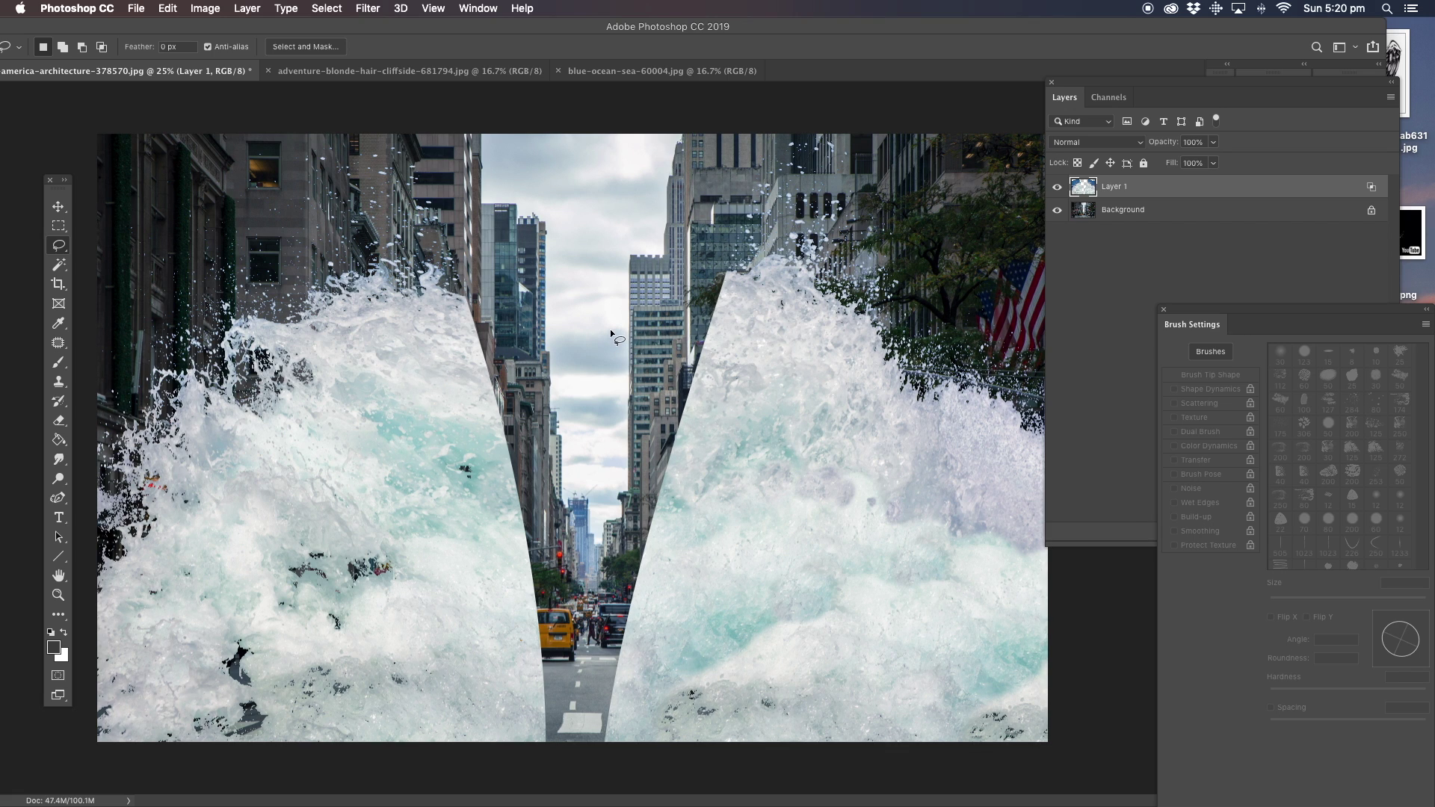
In the adventure-blonde-hair-cliffside photo, lasso loosely around the woman, including both outstretched arms.
left_click(386, 71)
mouse_move(473, 452)
left_mouse_down()
mouse_move(265, 391)
mouse_move(395, 650)
mouse_move(423, 743)
mouse_move(554, 778)
mouse_move(666, 645)
left_mouse_up()
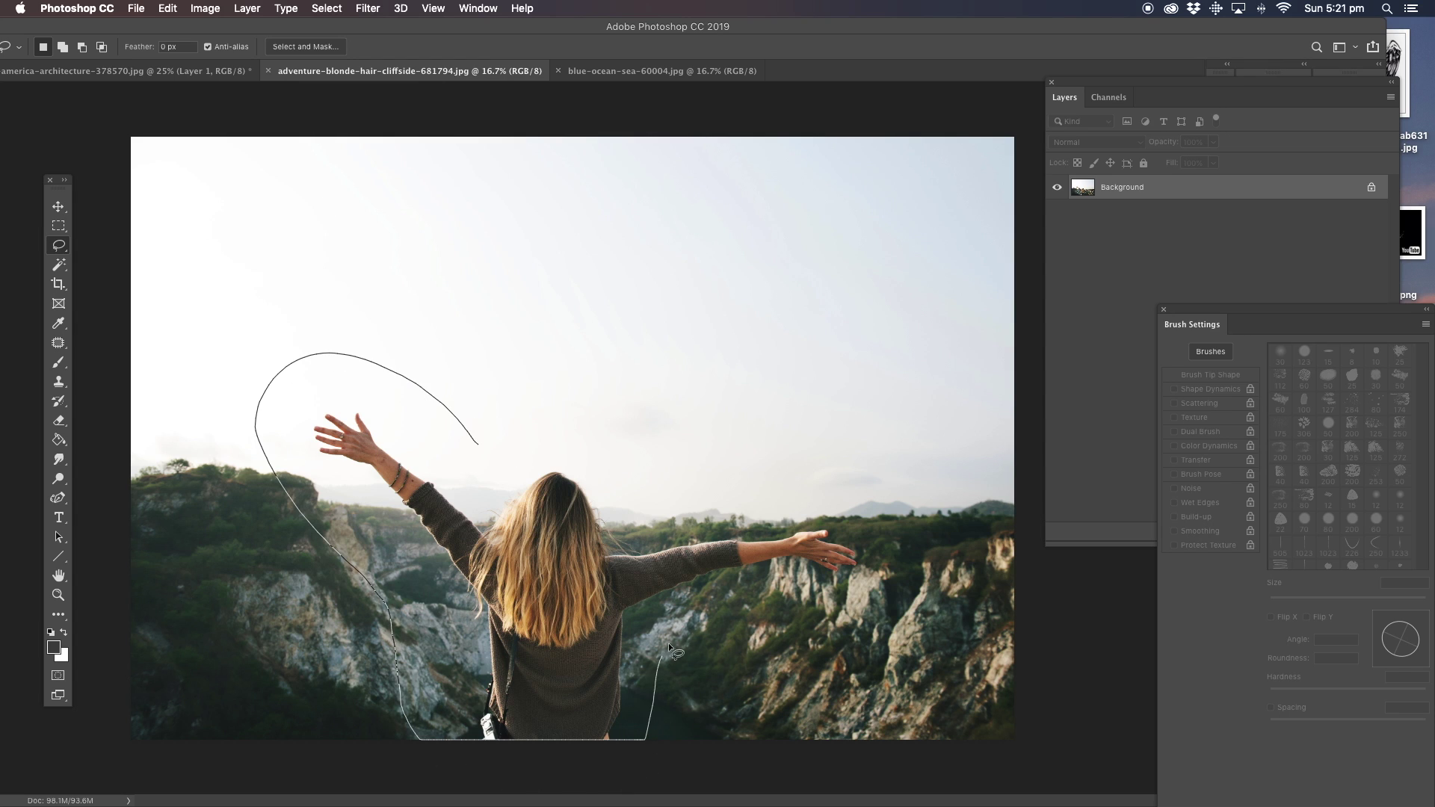
mouse_move(859, 604)
left_mouse_down()
mouse_move(683, 501)
mouse_move(438, 427)
left_mouse_up()
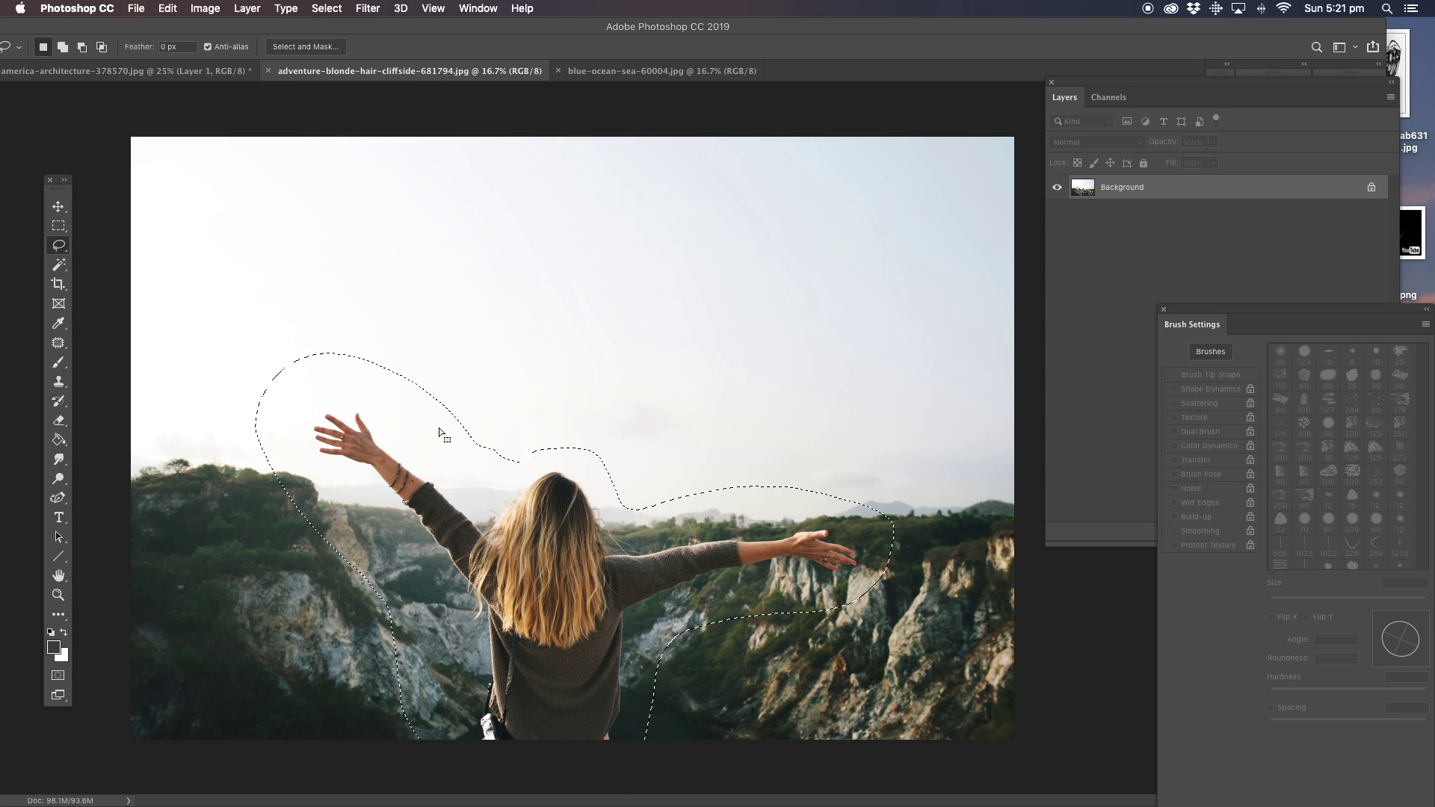
Copy the lassoed woman into the street composite as a new layer and close the cliffside and ocean source photos.
key("super+c")
left_click(179, 72)
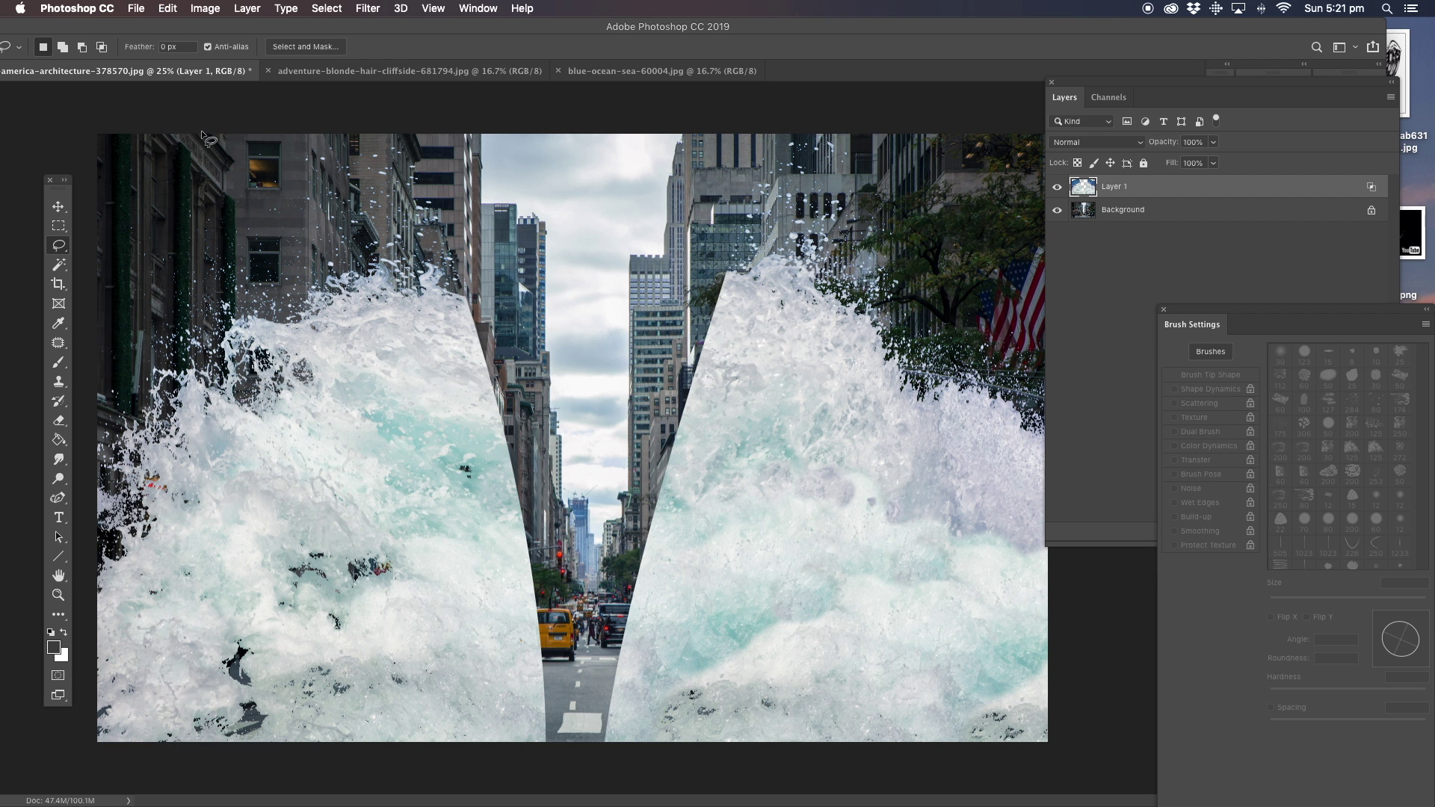
key("super+v")
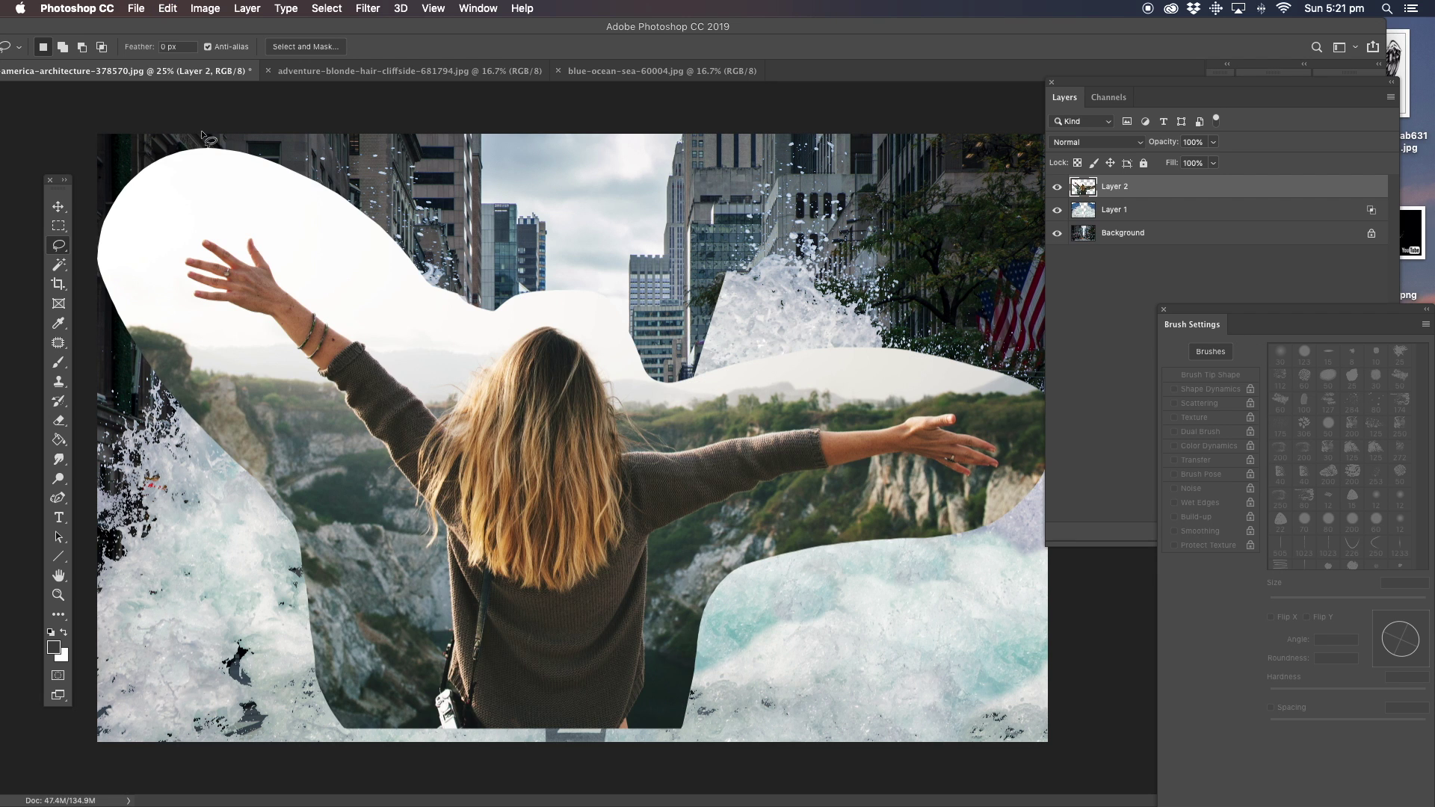
left_click(558, 71)
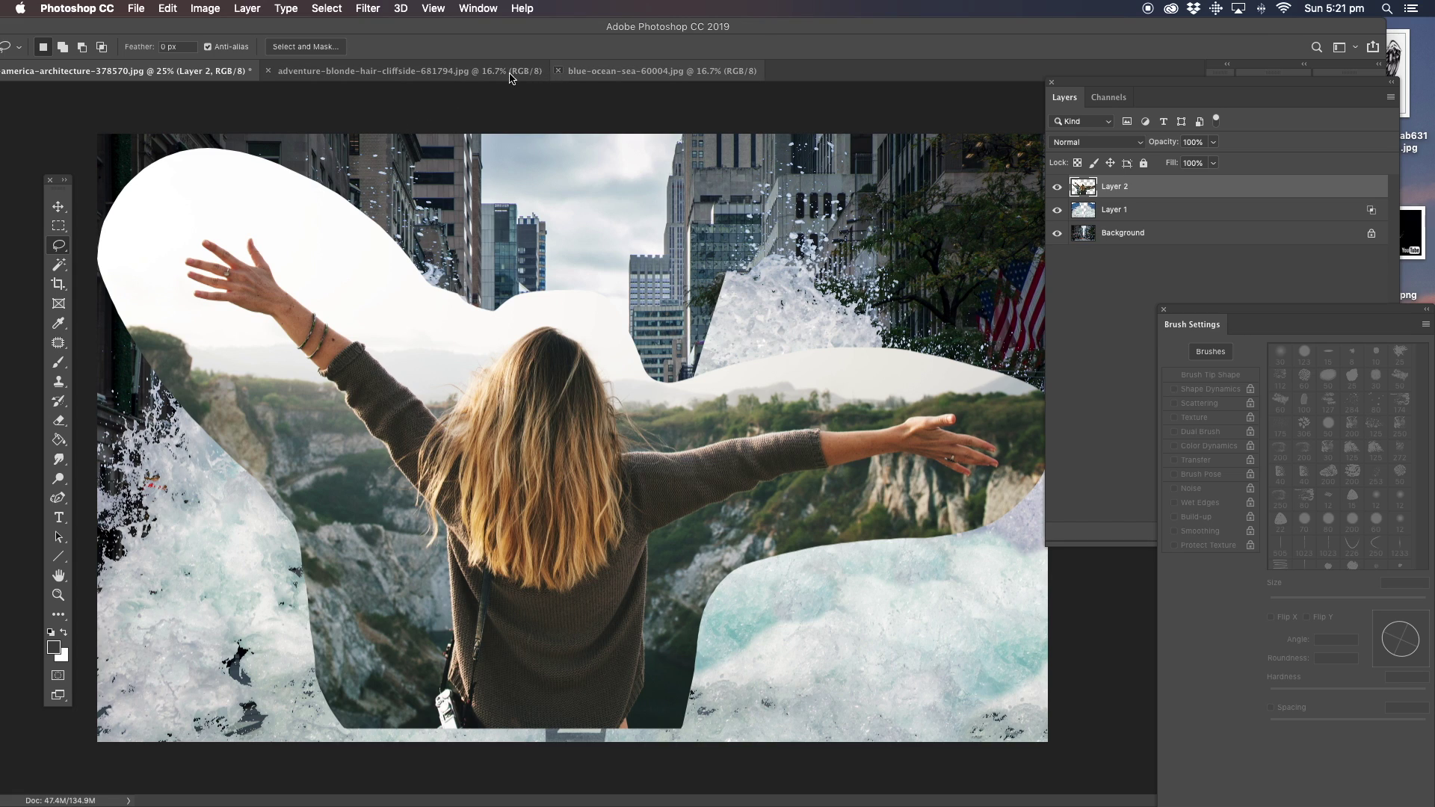
left_click(268, 71)
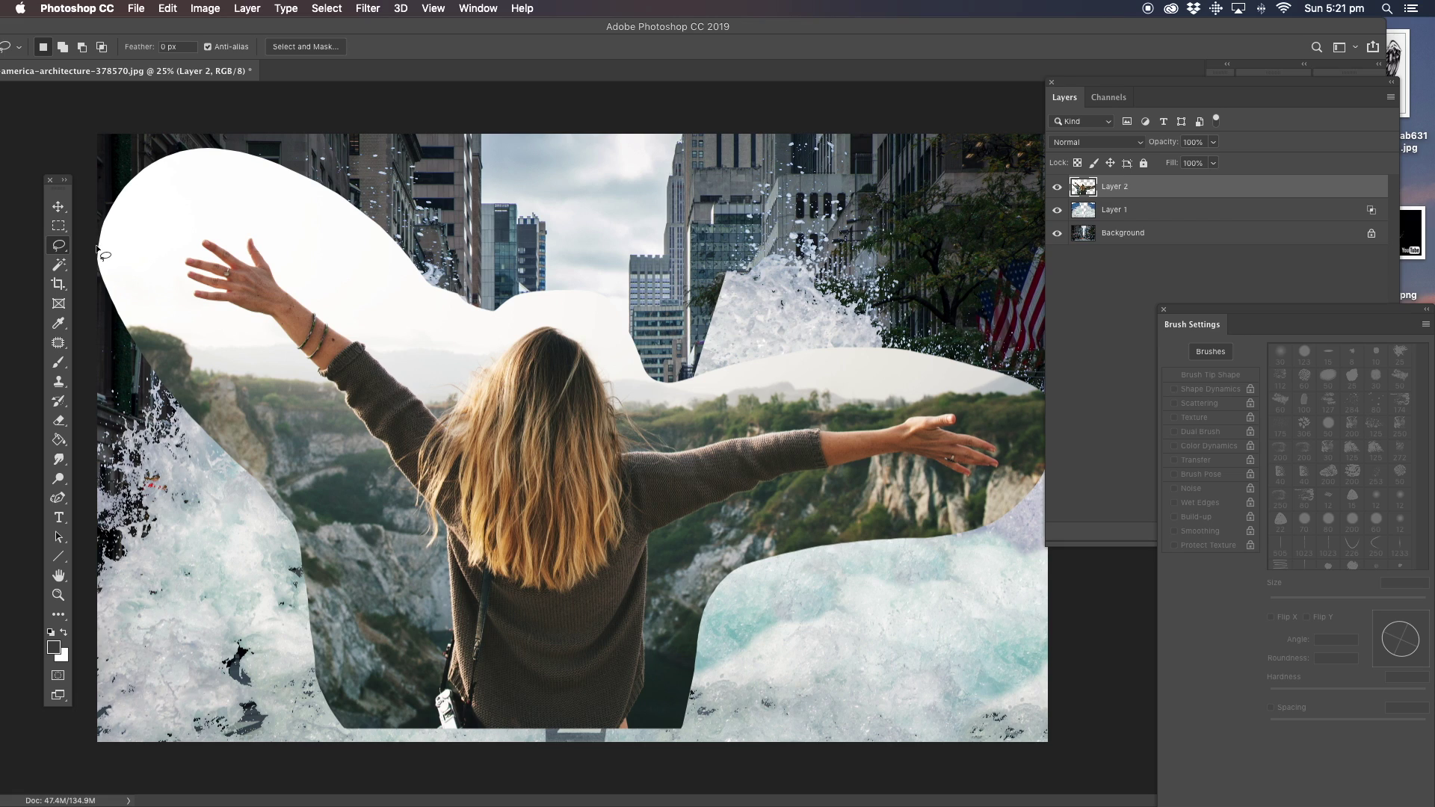
Erase the pale sky around the woman on Layer 2 with the Magic Eraser, repeating until it is fully cleared.
left_click(59, 423)
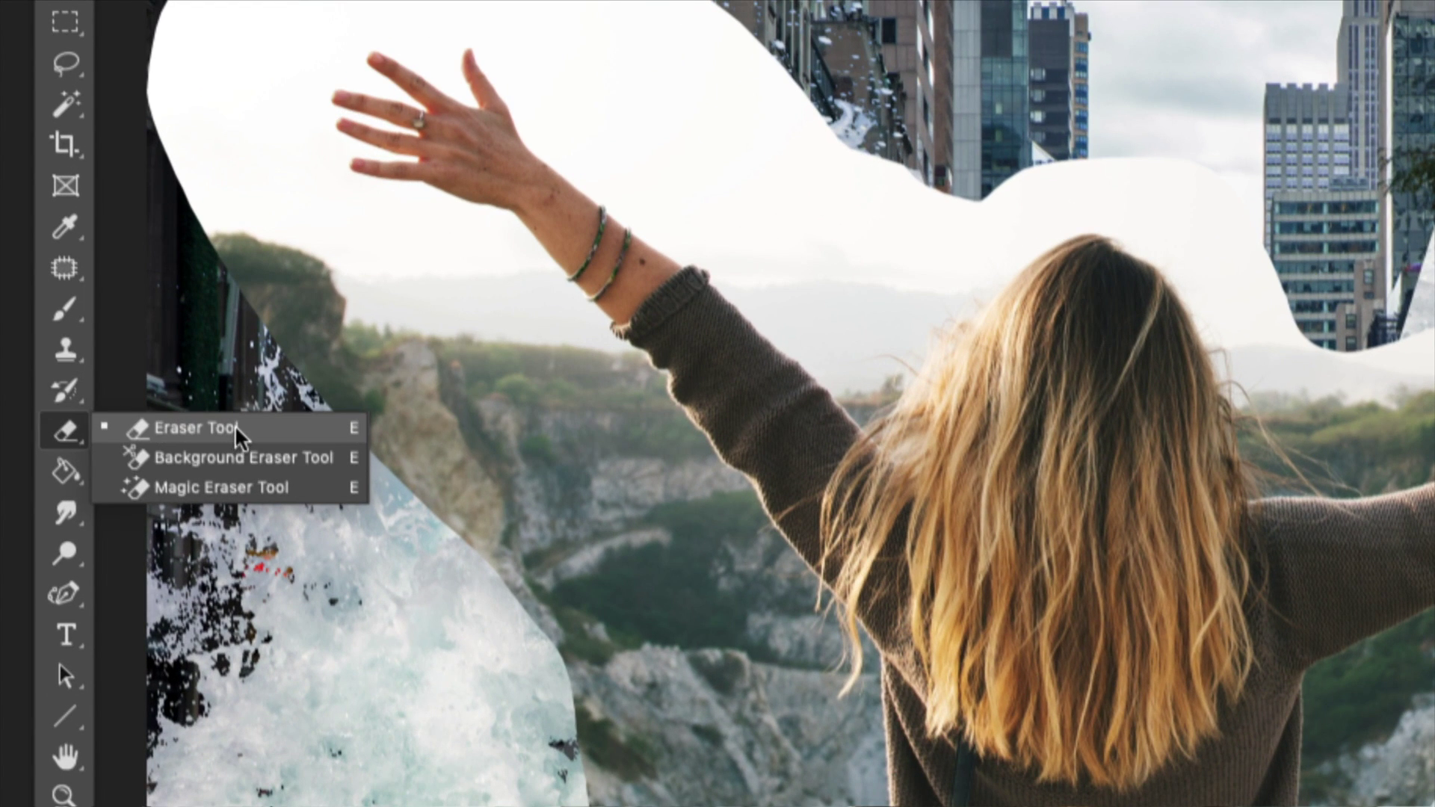
left_click(237, 487)
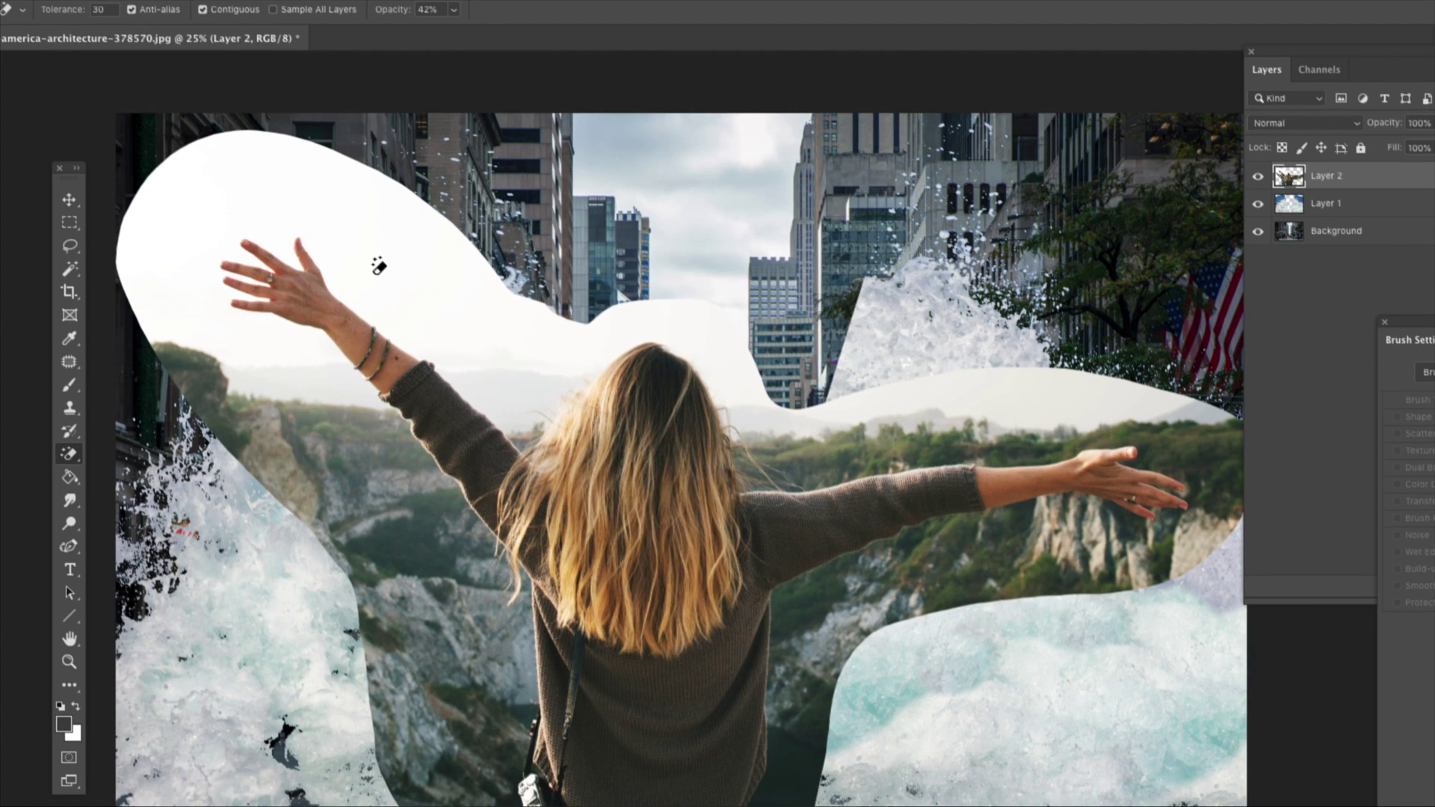
left_click(381, 266)
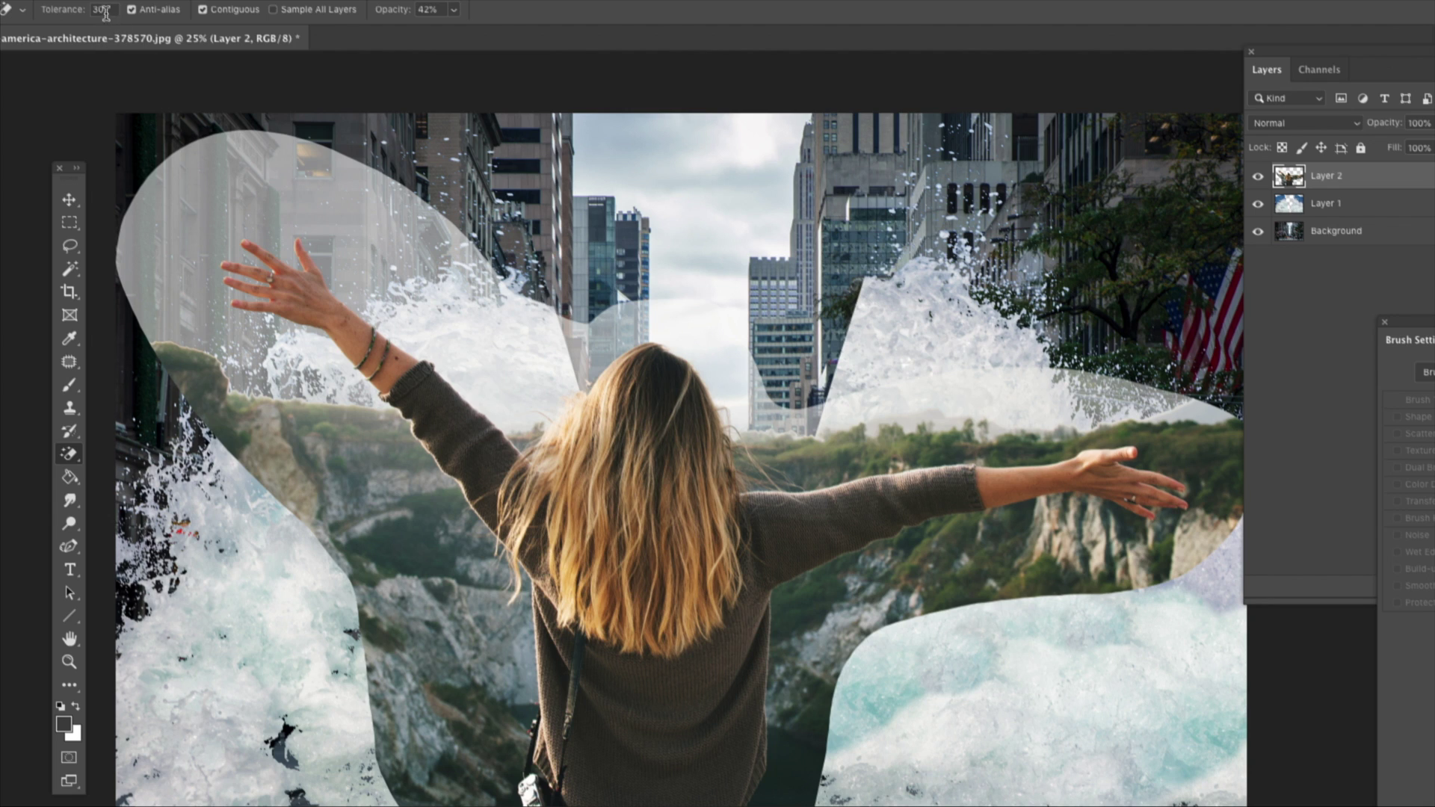
left_click(382, 236)
left_click(378, 237)
left_click(376, 236)
left_click(376, 237)
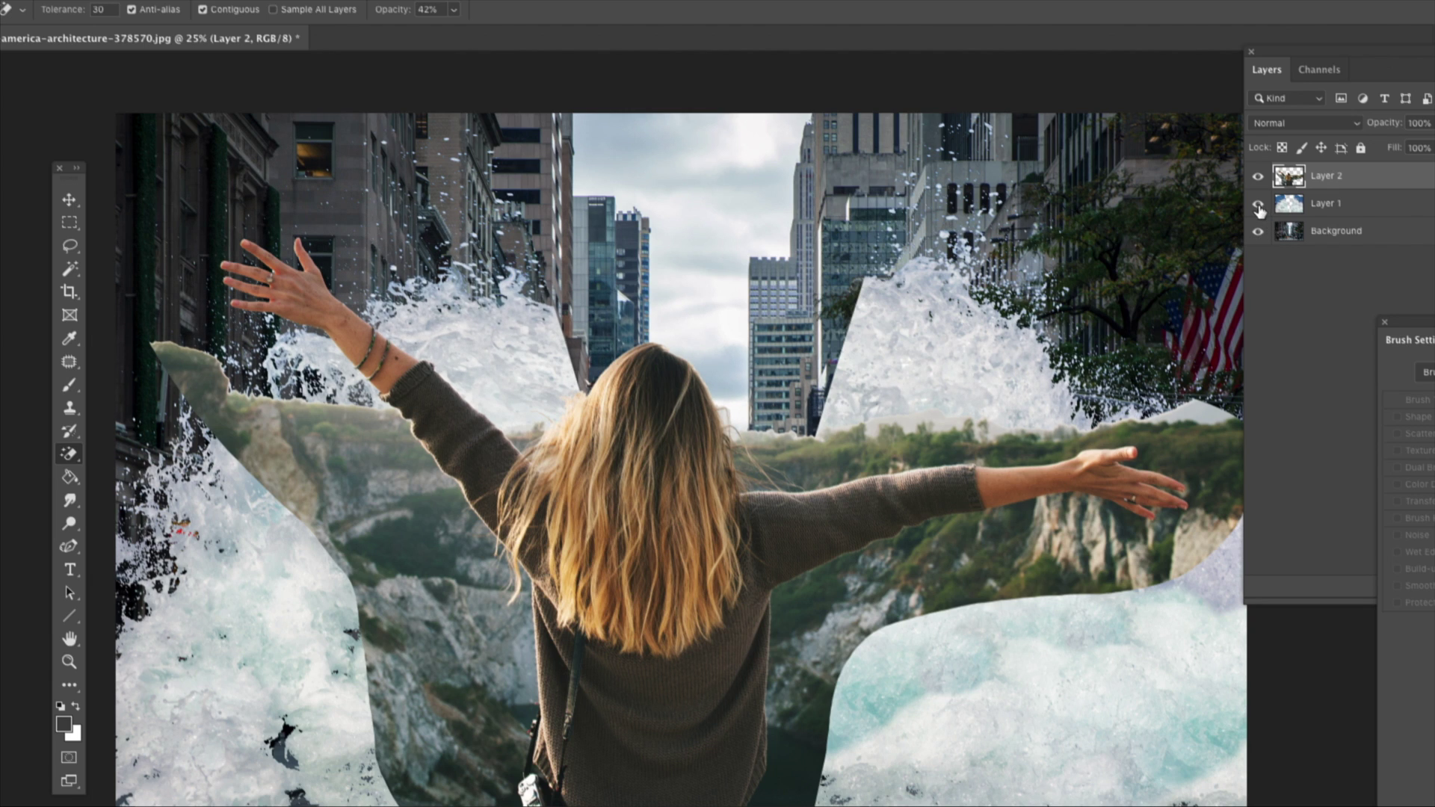
Hide Layer 1 and the Background, and erase the hillside below the woman's raised left arm with the Magic Eraser.
left_click(1258, 203)
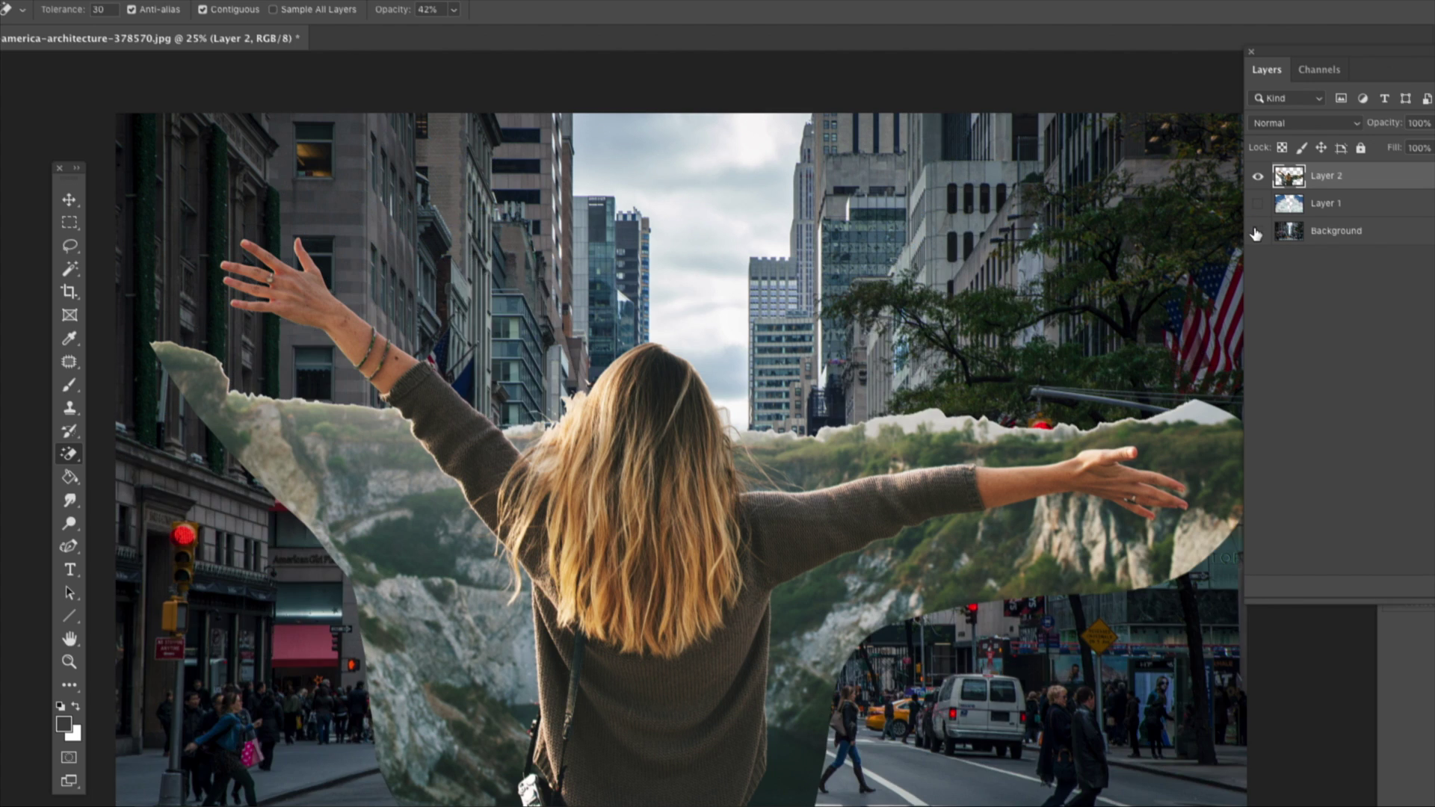
left_click(1257, 230)
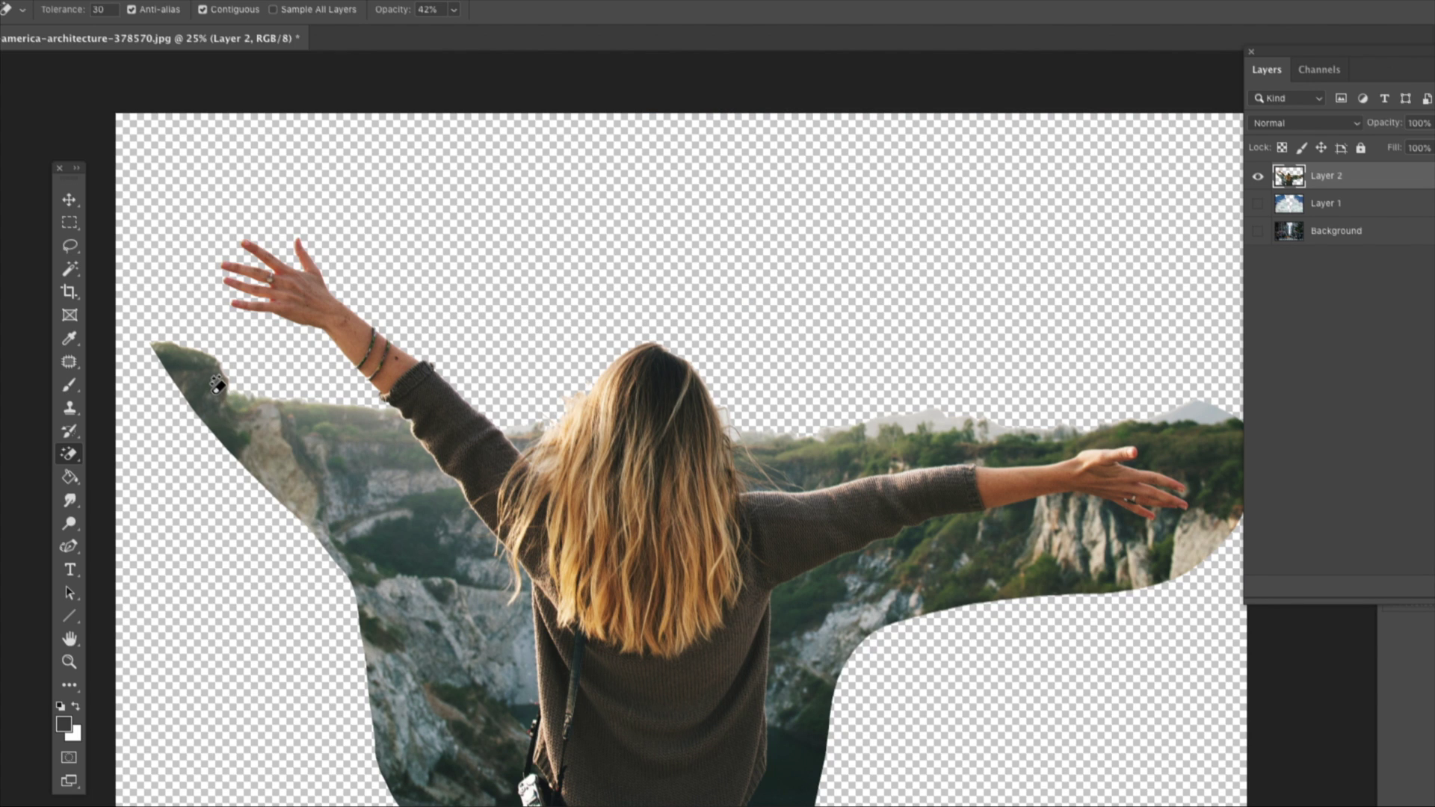
left_click(291, 424)
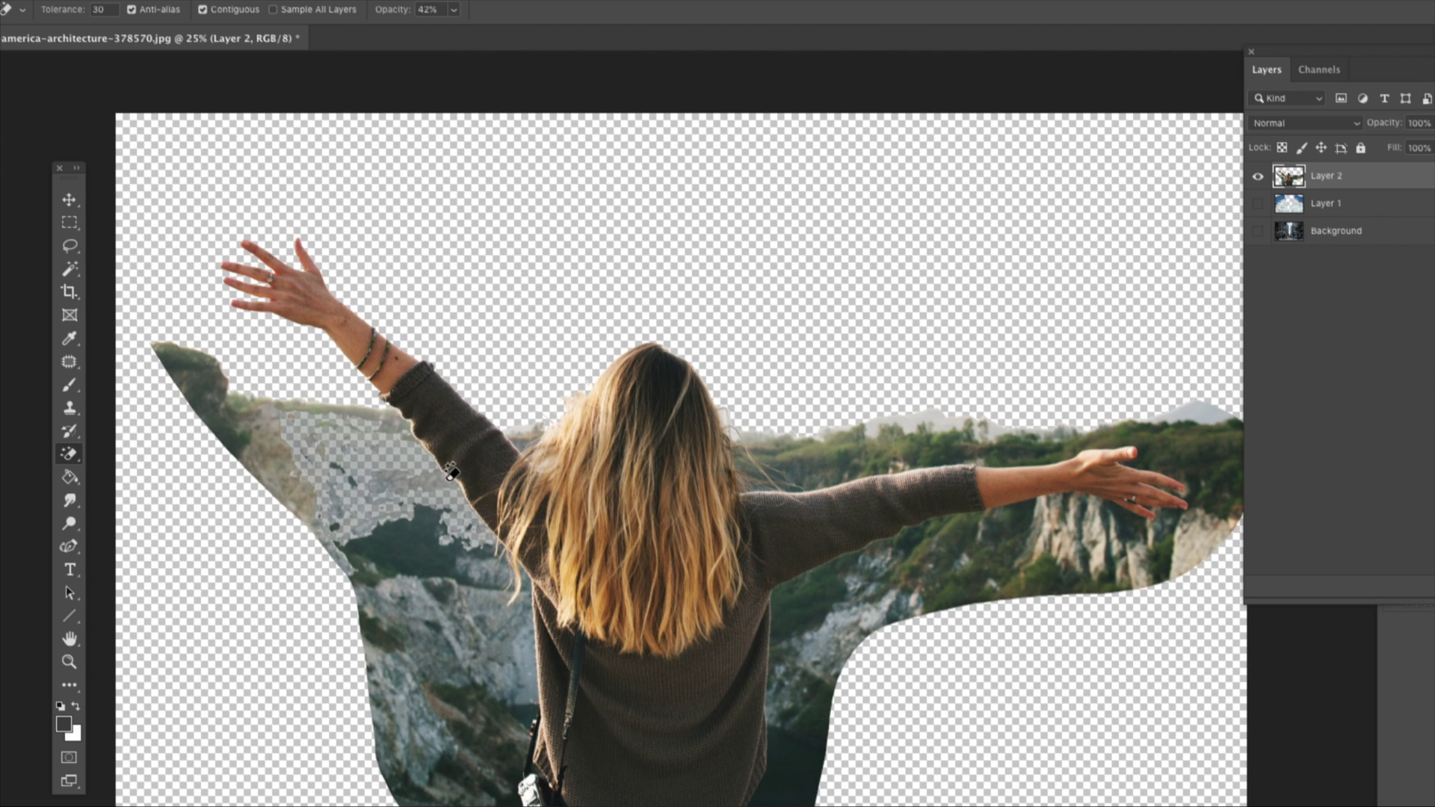
left_click(314, 448)
left_click(319, 444)
left_click(319, 444)
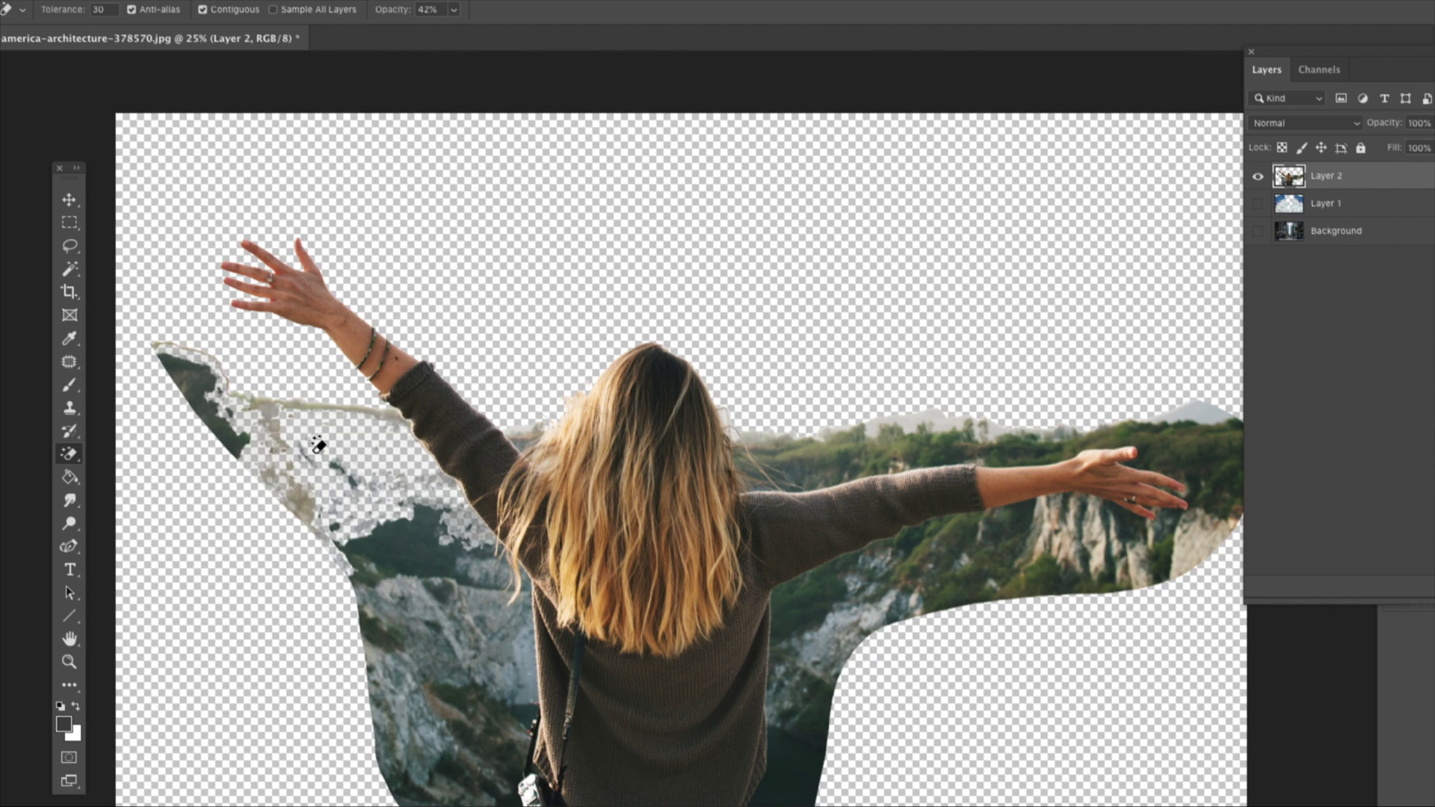
left_click(316, 447)
left_click(316, 449)
left_click(316, 449)
left_click(319, 450)
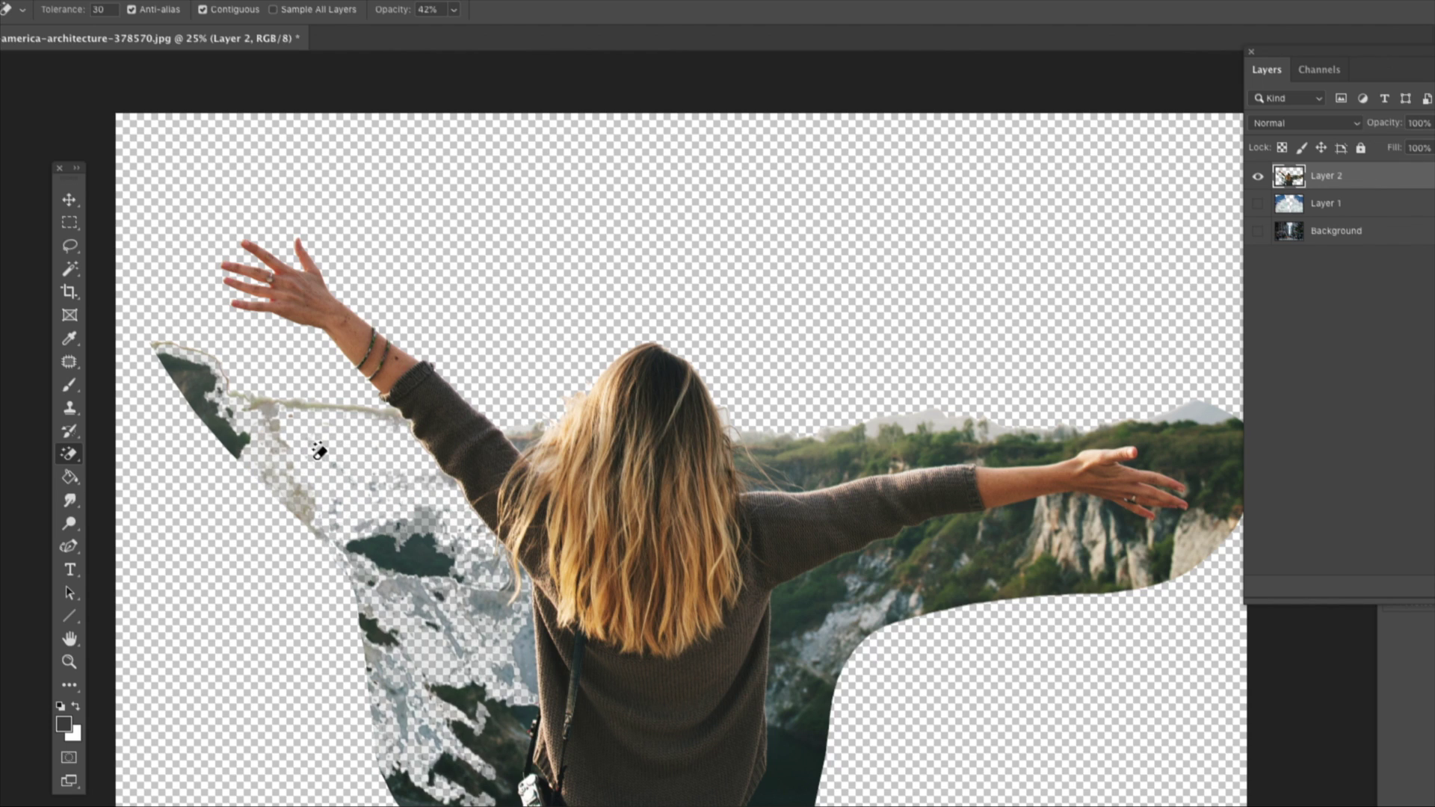
left_click(323, 450)
Erase the dark vegetation patches and grey rock to the left of the woman's torso with the Magic Eraser.
left_click(405, 552)
left_click(401, 555)
left_click(401, 562)
left_click(402, 563)
left_click(413, 586)
left_click(410, 604)
left_click(450, 626)
left_click(451, 626)
left_click(442, 639)
left_click(390, 635)
left_click(388, 635)
left_click(389, 635)
Erase more hillside remnants under the raised left hand and down the cutout's left side with the Magic Eraser.
left_click(228, 439)
left_click(271, 417)
left_click(270, 416)
left_click(270, 415)
left_click(392, 524)
left_click(449, 594)
left_click(449, 595)
left_click(439, 603)
left_click(439, 591)
left_click(402, 630)
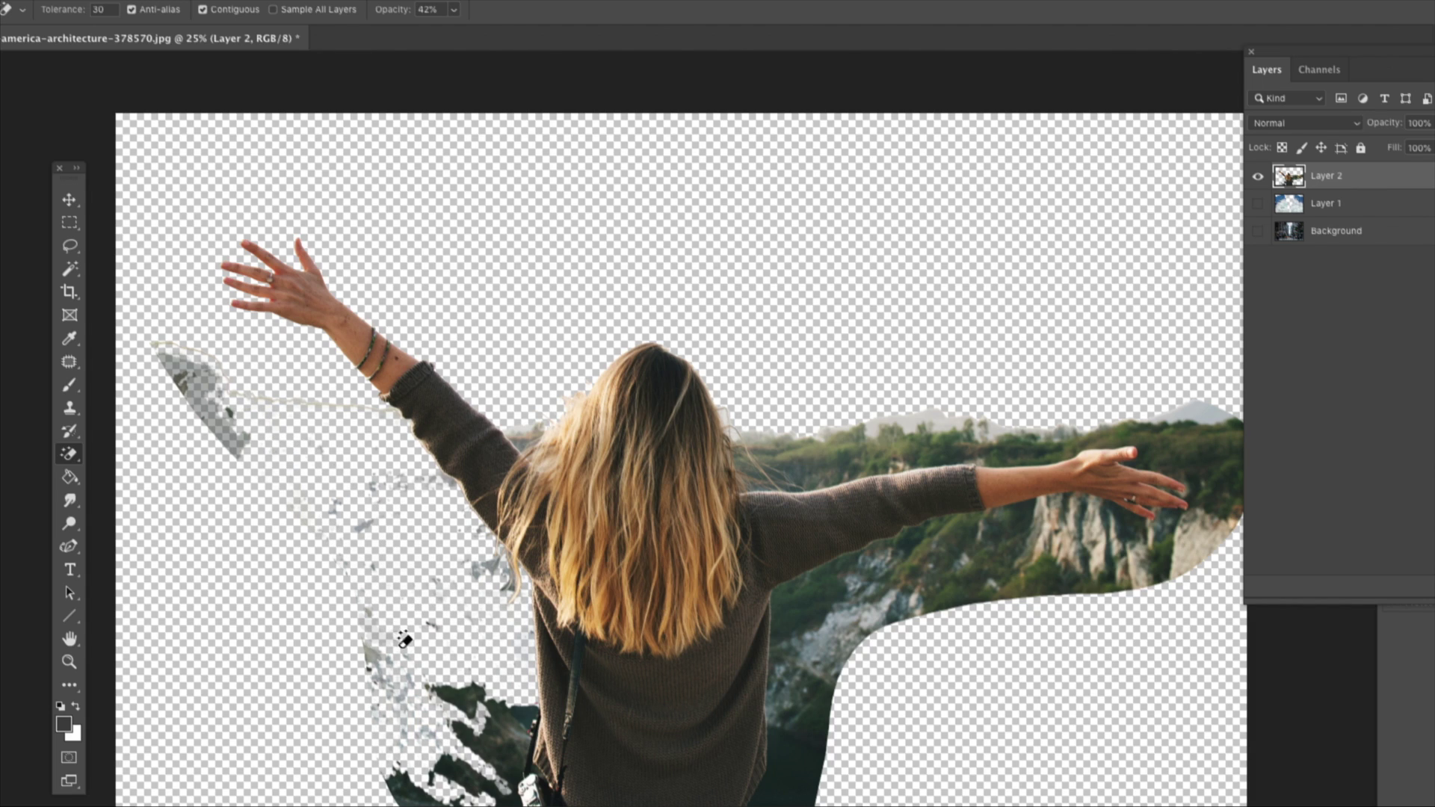
Erase the dark foliage beside the woman's waist and bag, plus the rock remnants near her left elbow and lower left.
left_click(476, 696)
left_click(498, 729)
left_click(498, 729)
left_click(498, 731)
left_click(491, 565)
left_click(492, 565)
left_click(377, 653)
left_click(521, 733)
left_click(517, 737)
left_click(518, 733)
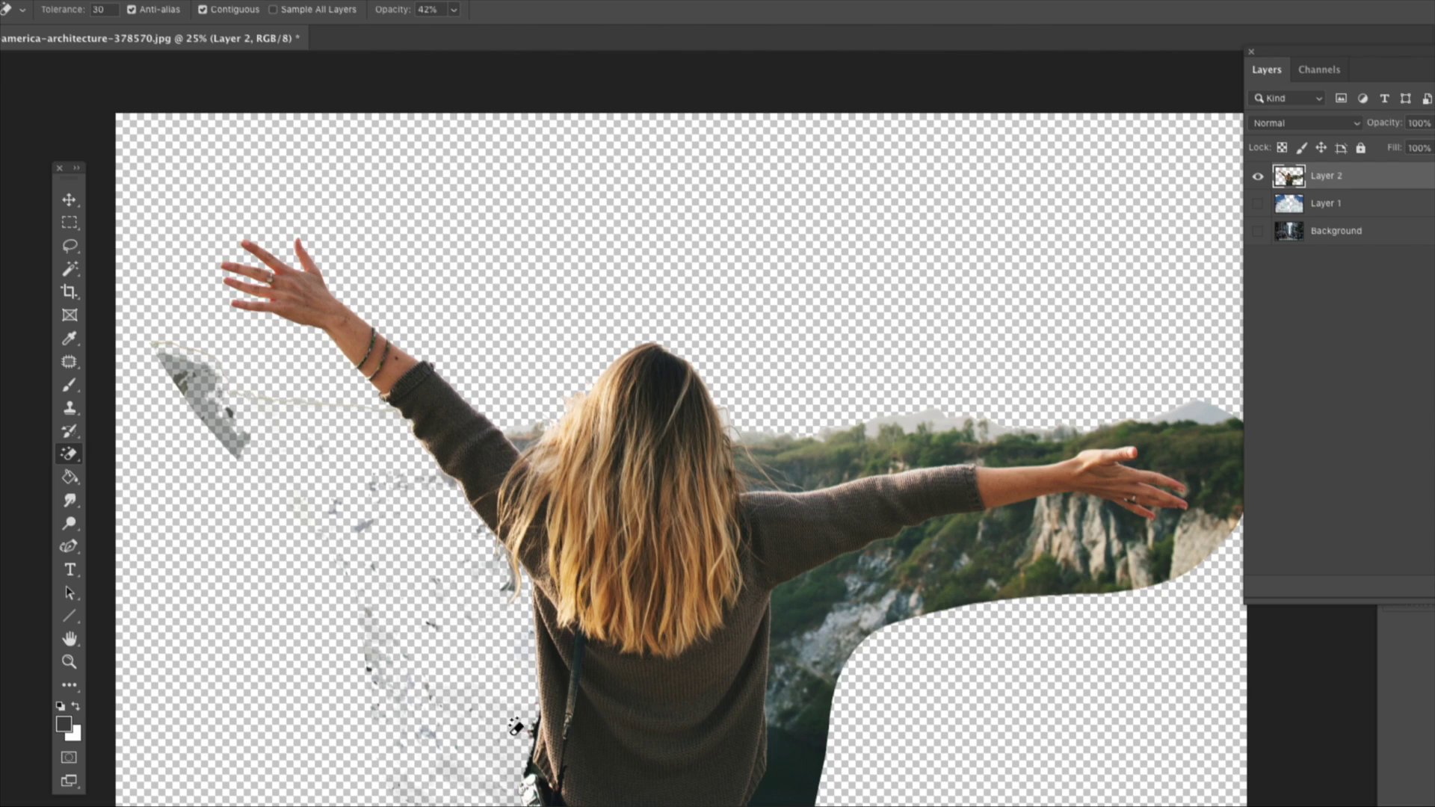
Zoom in to 100% on the loose hair tip left of the torso and erase the dark background between its strands.
left_click(70, 662)
left_click(505, 602)
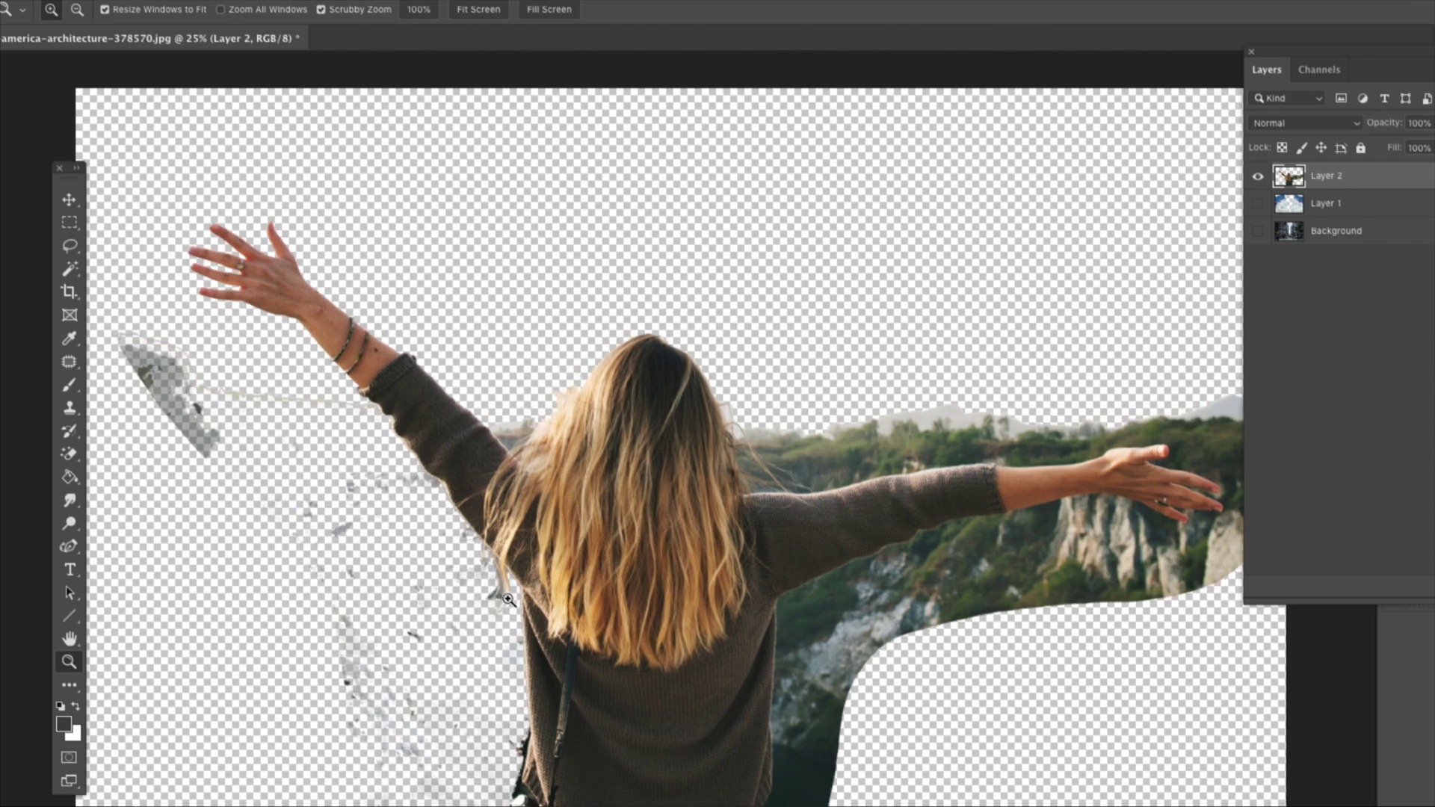
left_click(470, 615)
left_click(469, 616)
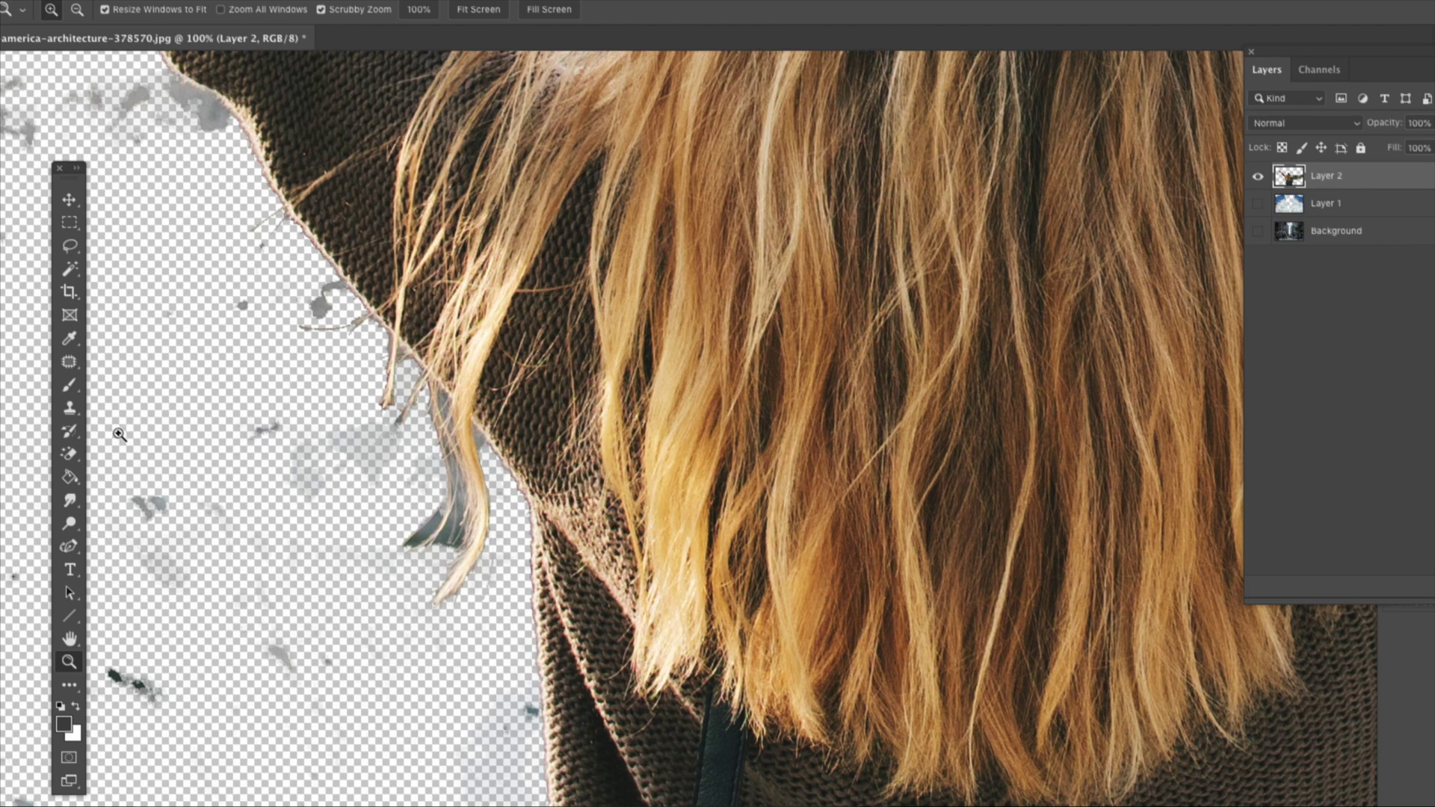
left_click(69, 454)
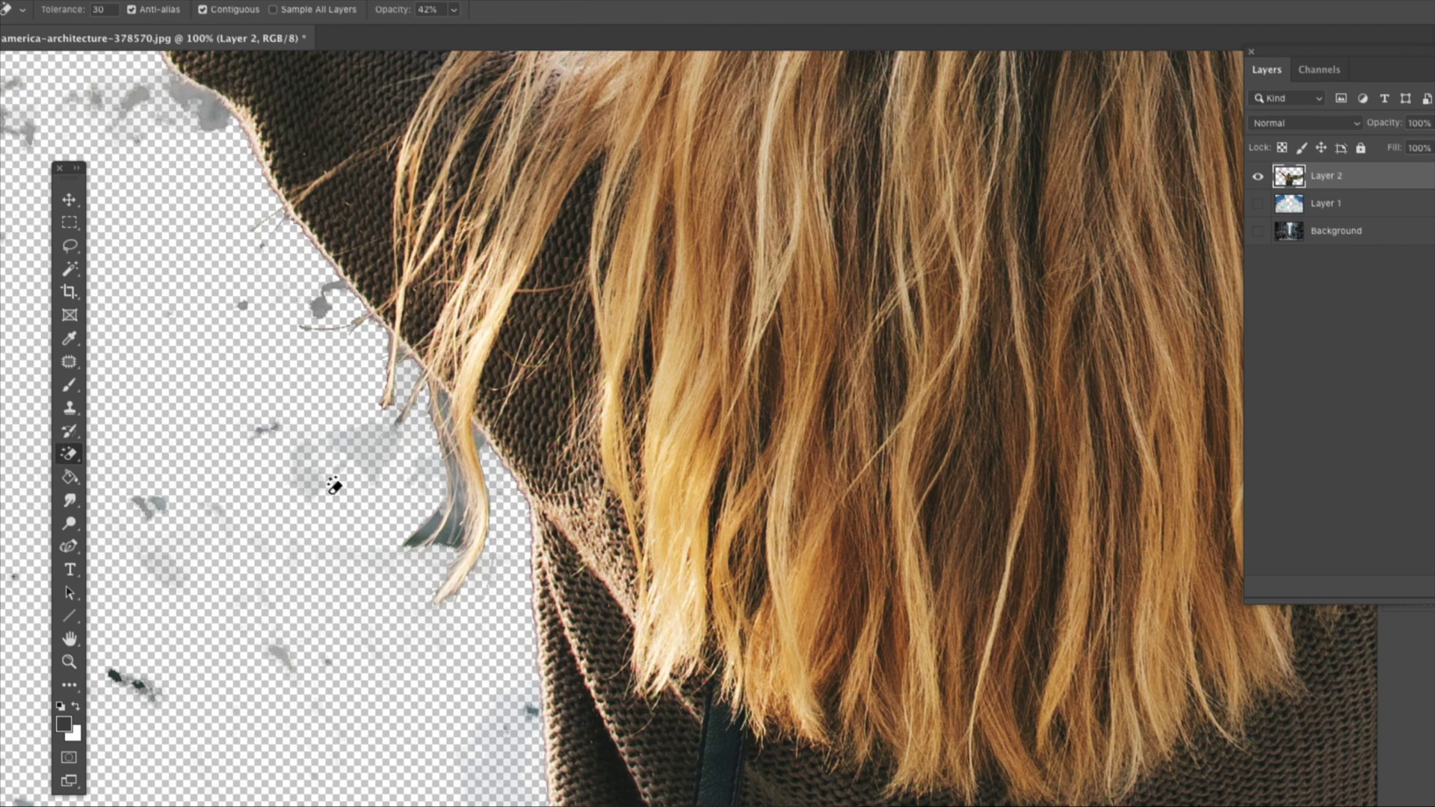
left_click(432, 525)
left_click(448, 530)
left_click(449, 532)
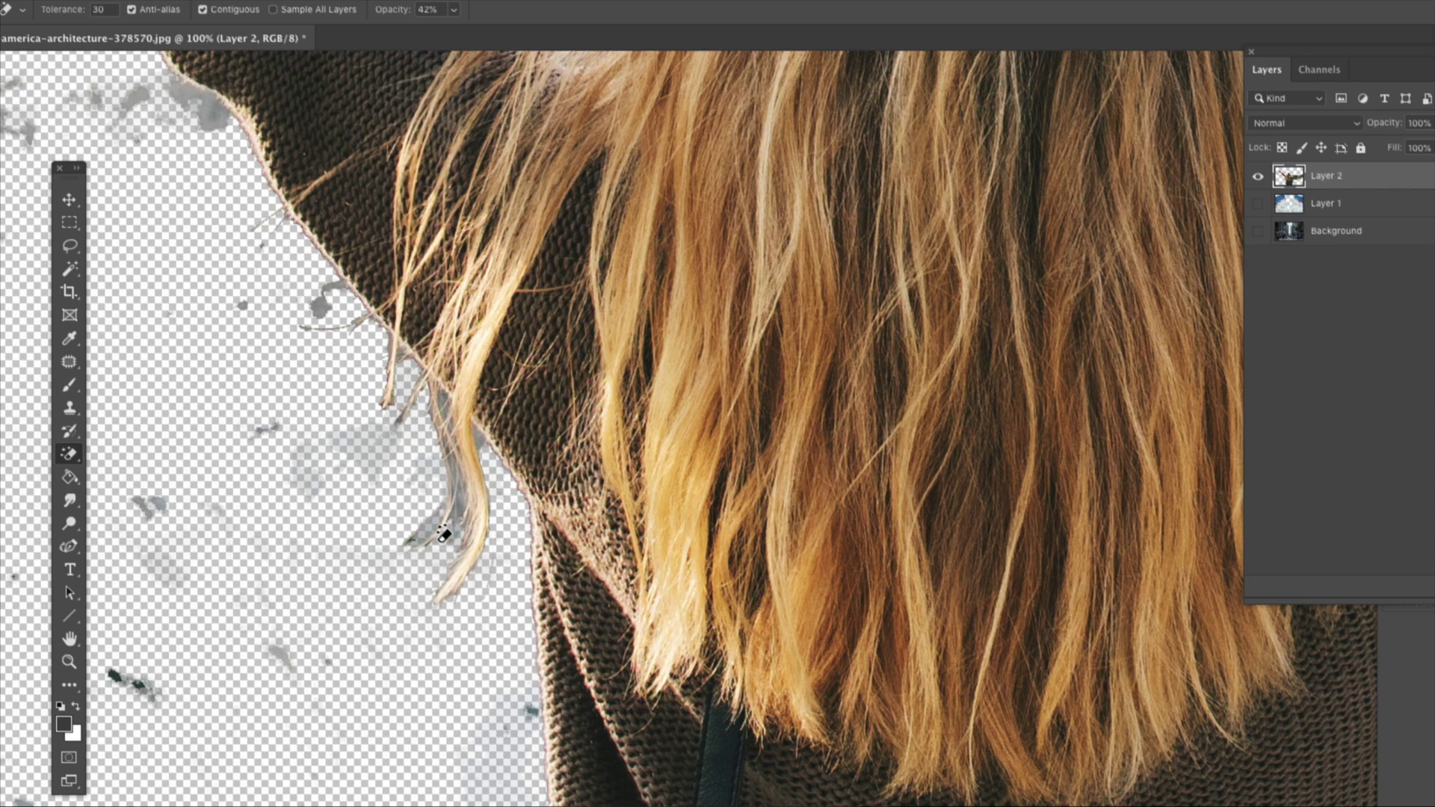
left_click(444, 529)
left_click(430, 525)
left_click(431, 524)
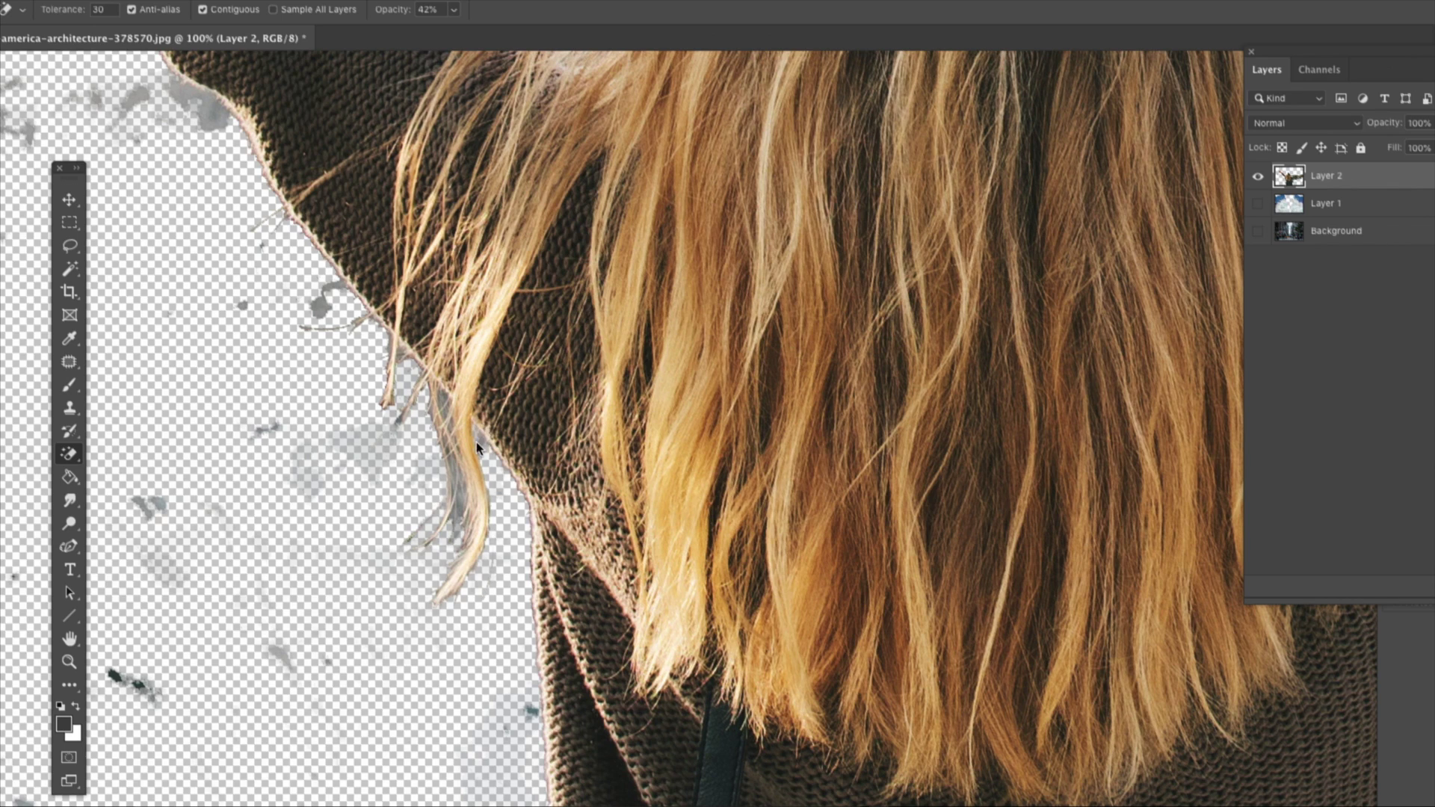
Erase the grey residue spots left of the woman's hair and sleeve with the Magic Eraser.
left_click(373, 454)
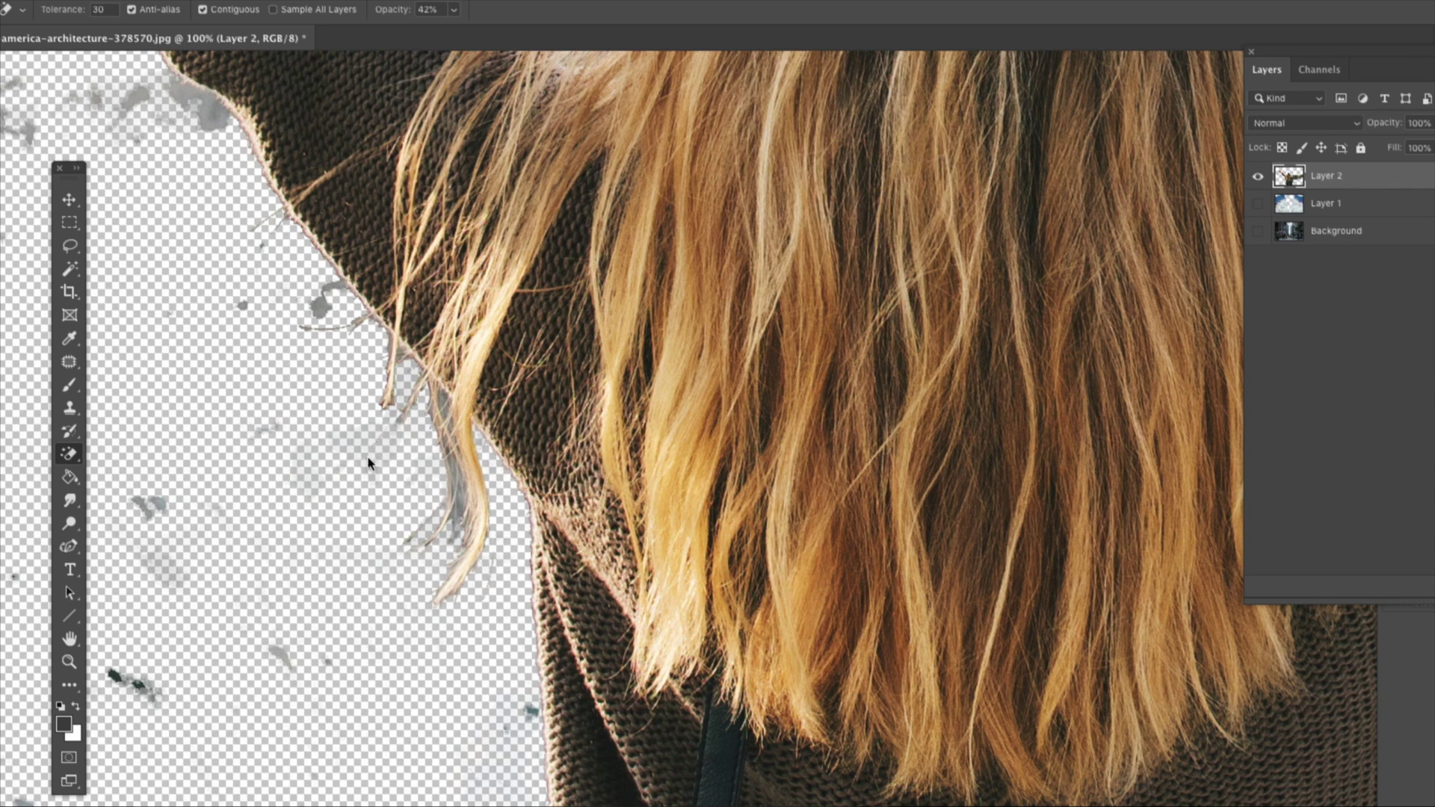
left_click(321, 304)
left_click(322, 304)
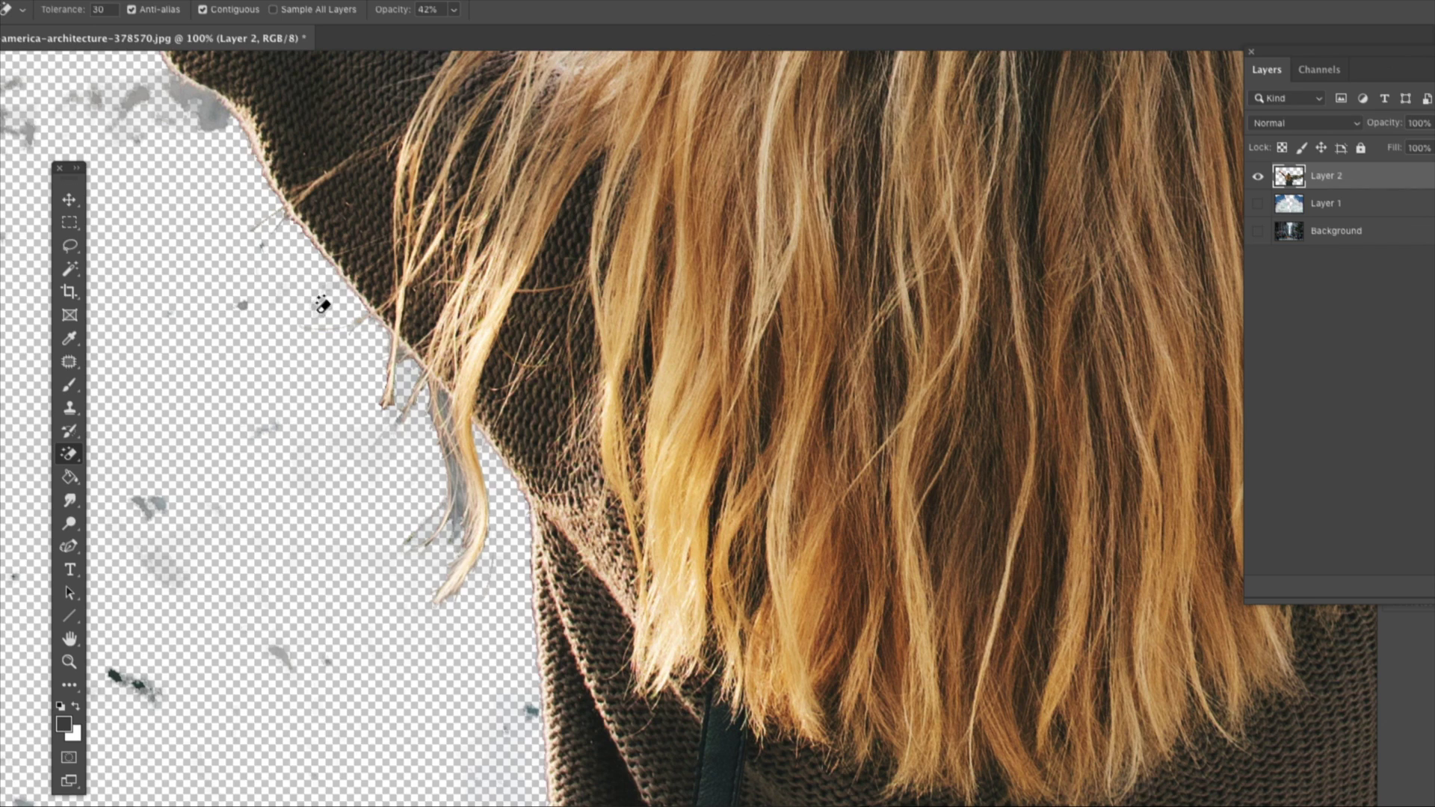
left_click(145, 499)
left_click(158, 505)
left_click(207, 123)
left_click(204, 118)
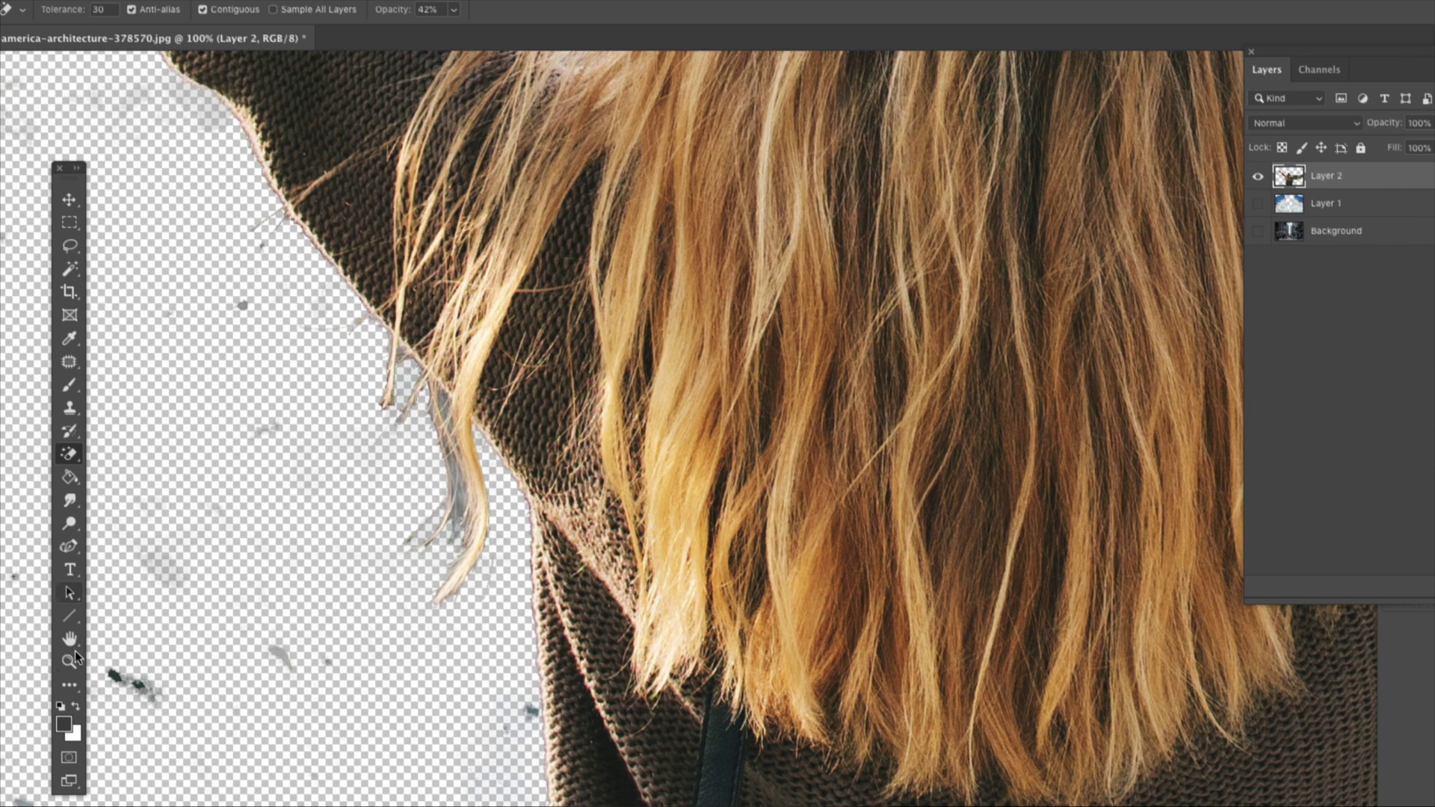
Fit the image on screen, then lasso the grey remnants below the raised left arm and cut them from Layer 2.
left_click(72, 660)
right_click(490, 355)
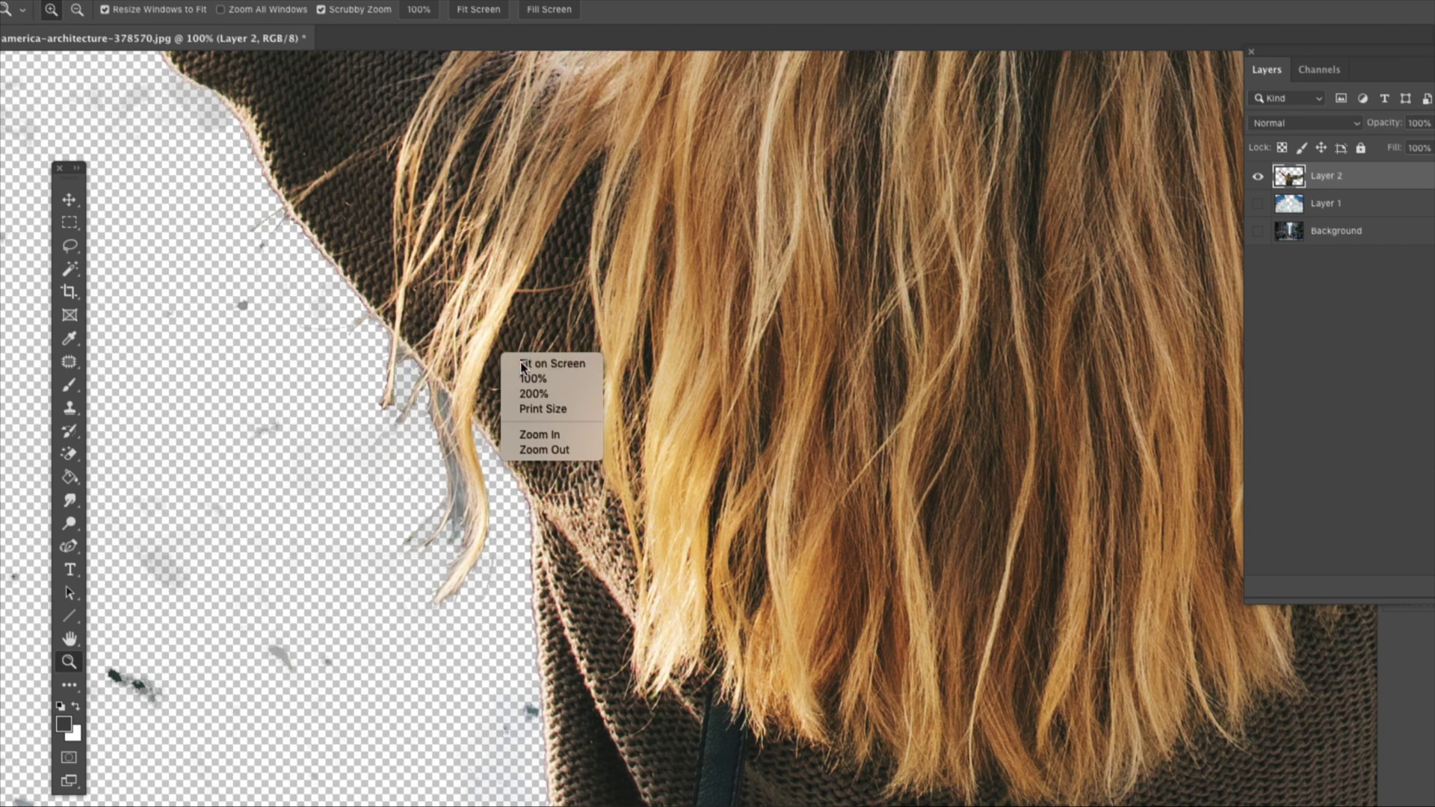
left_click(516, 364)
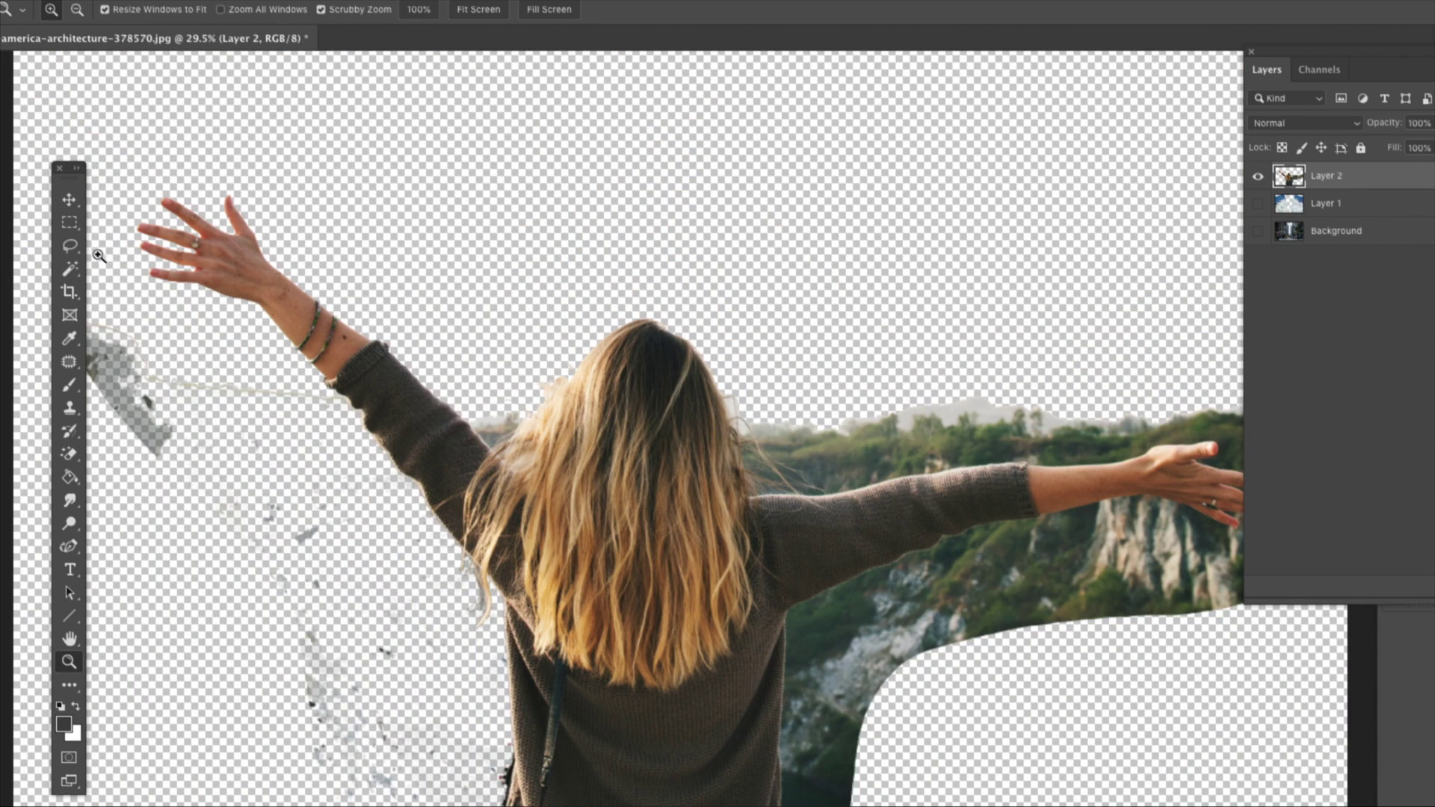
left_click(69, 245)
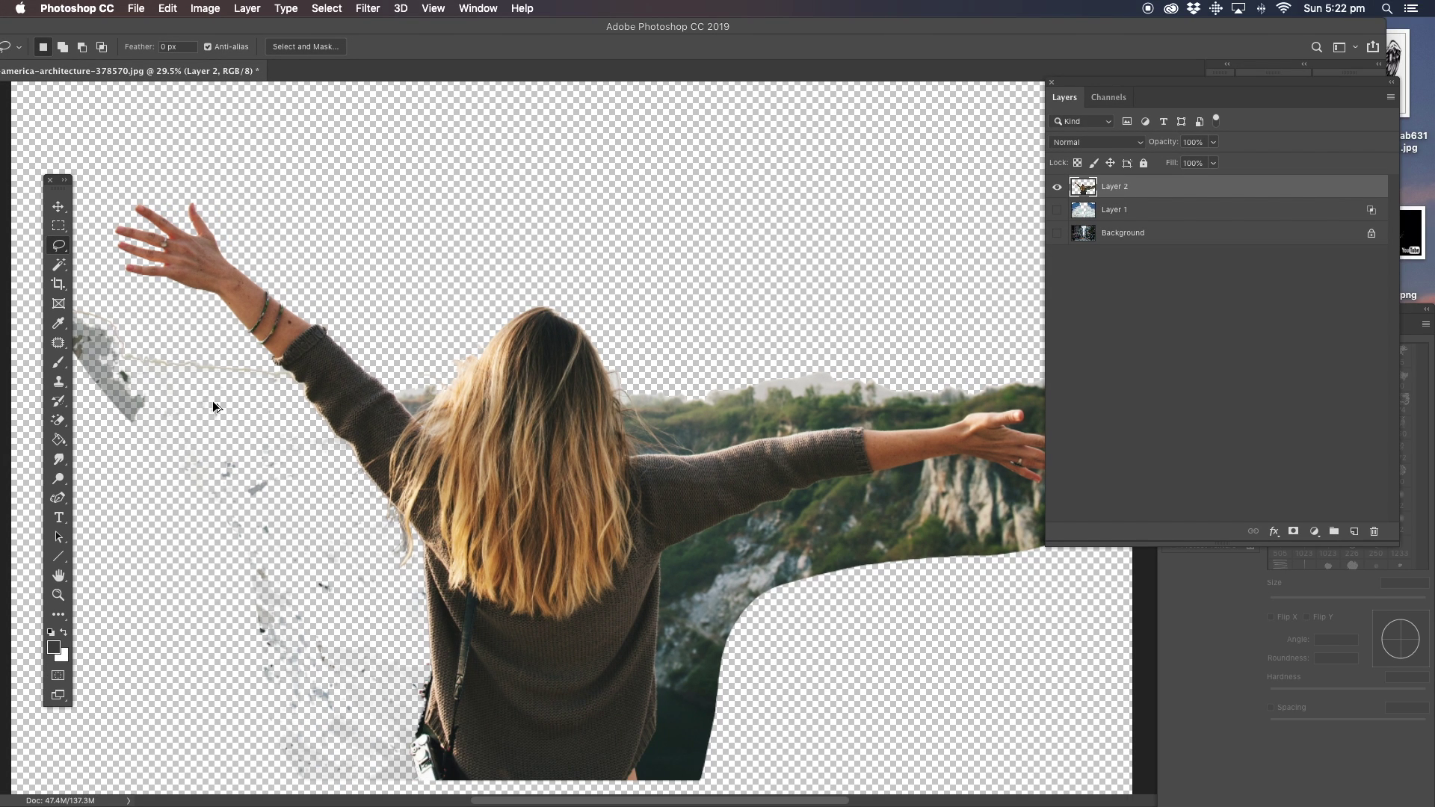
left_click_drag(356, 46, 421, 46)
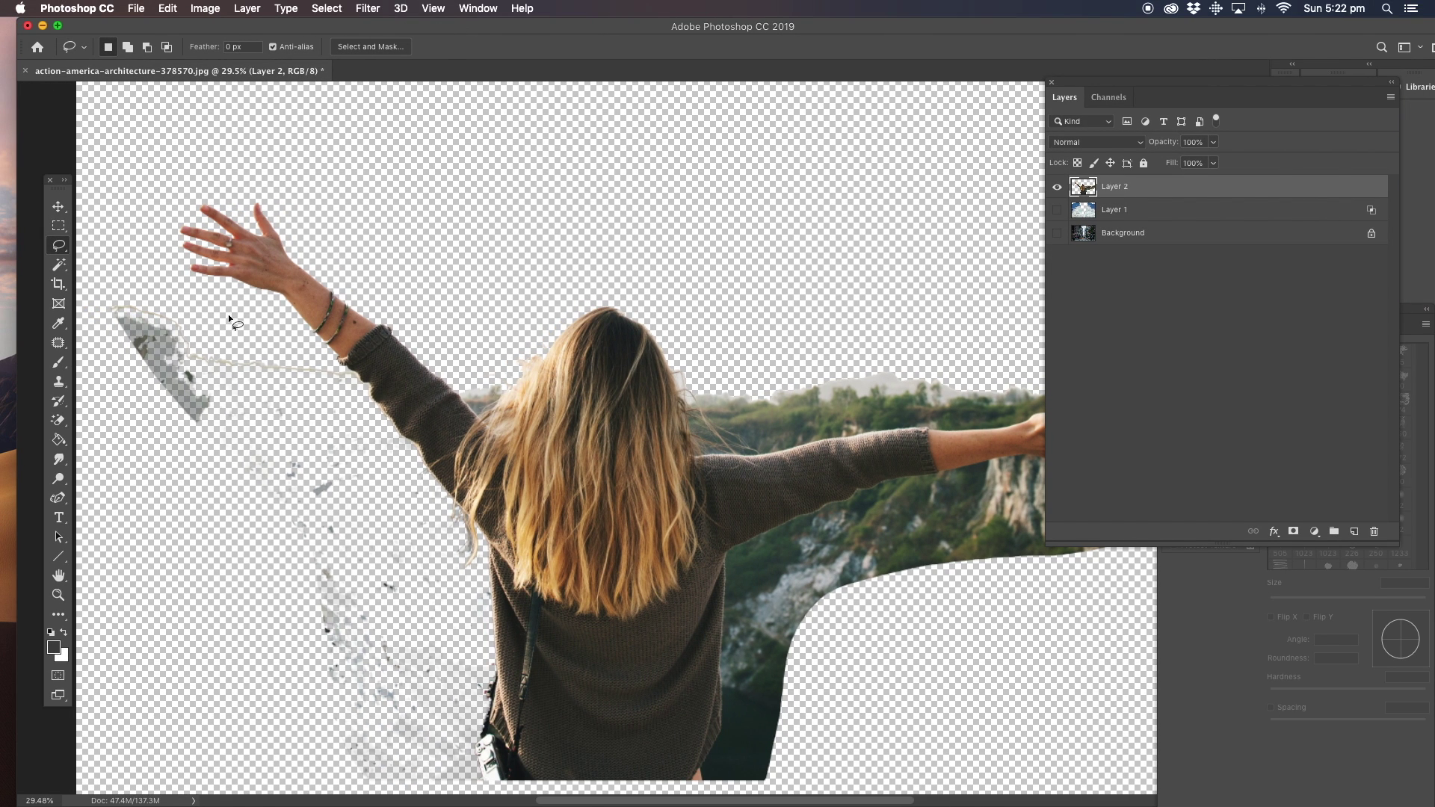
left_click_drag(374, 774, 466, 778)
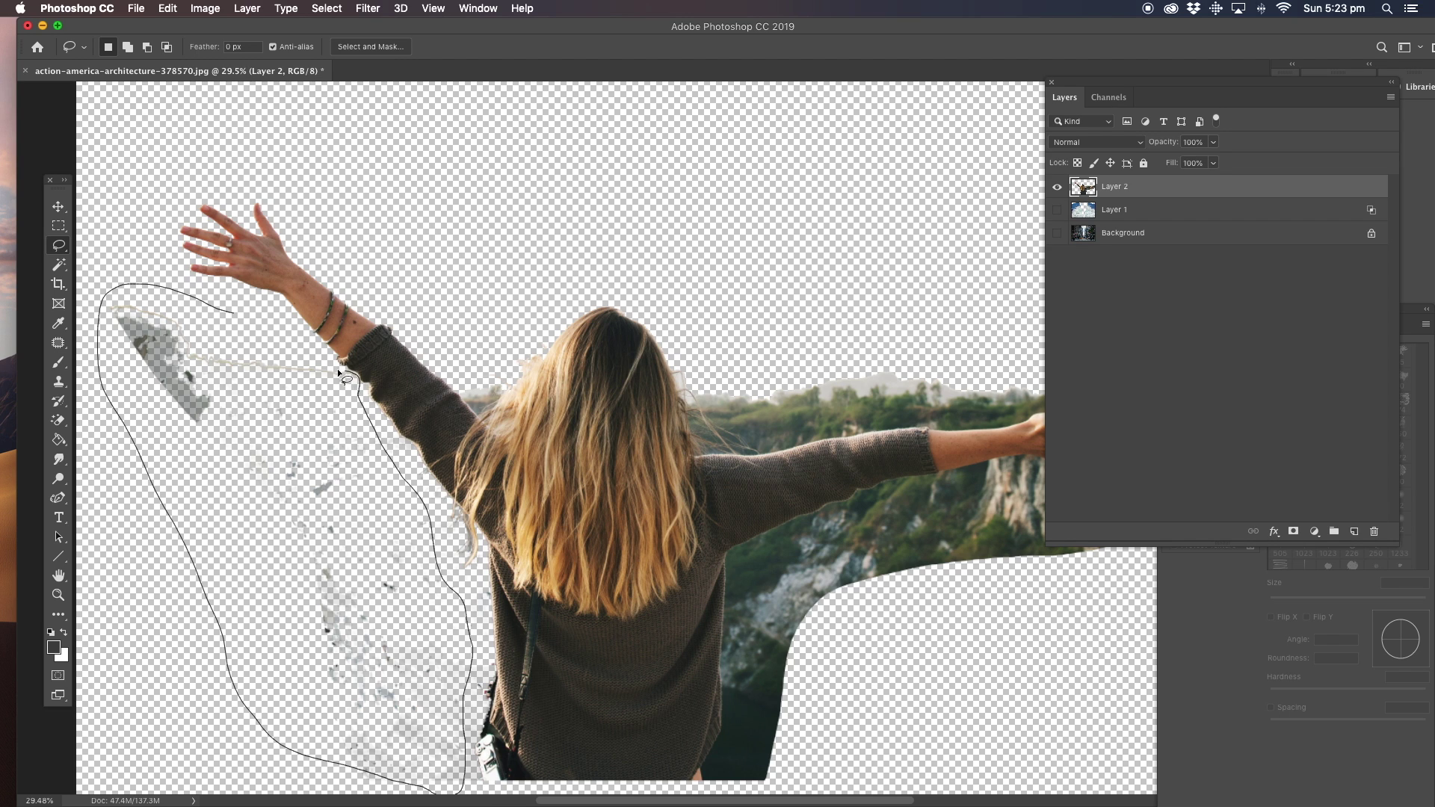
left_click_drag(257, 325, 236, 313)
key("super+x")
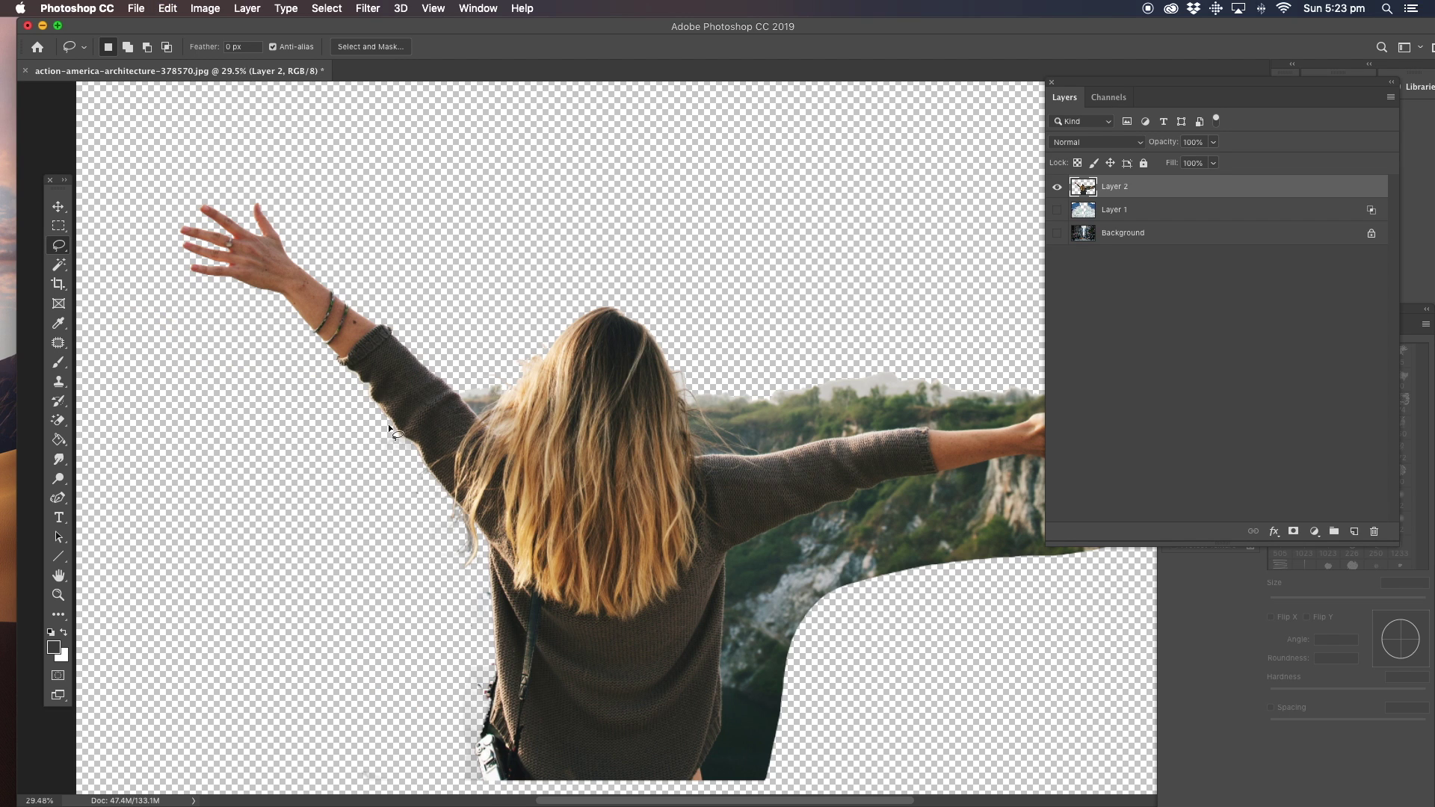
Zoom in to 100% on the hair and erase the hazy background between the left sleeve and hair with the Magic Eraser.
left_click(65, 594)
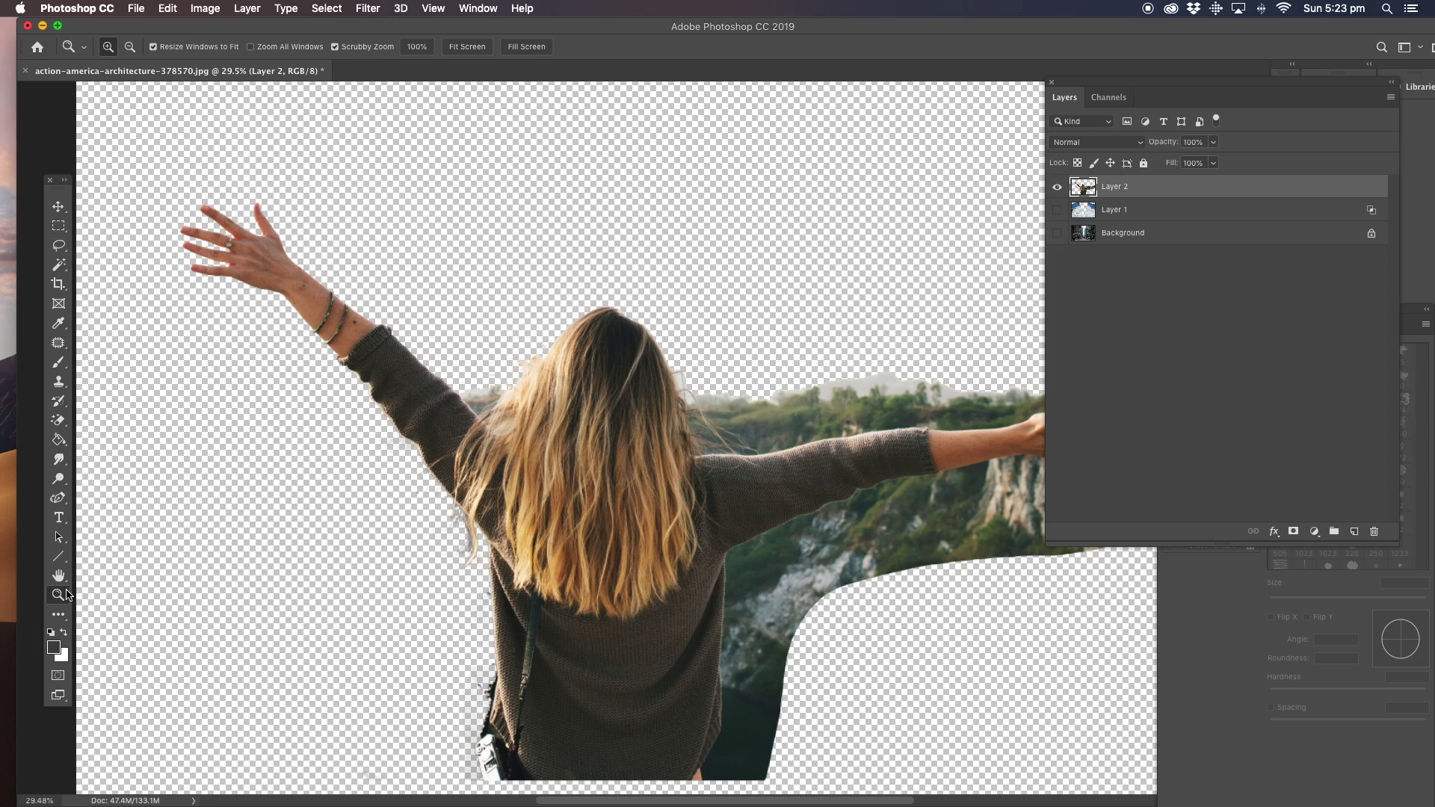
left_click(606, 488)
left_click(599, 481)
left_click(599, 481)
left_click(599, 480)
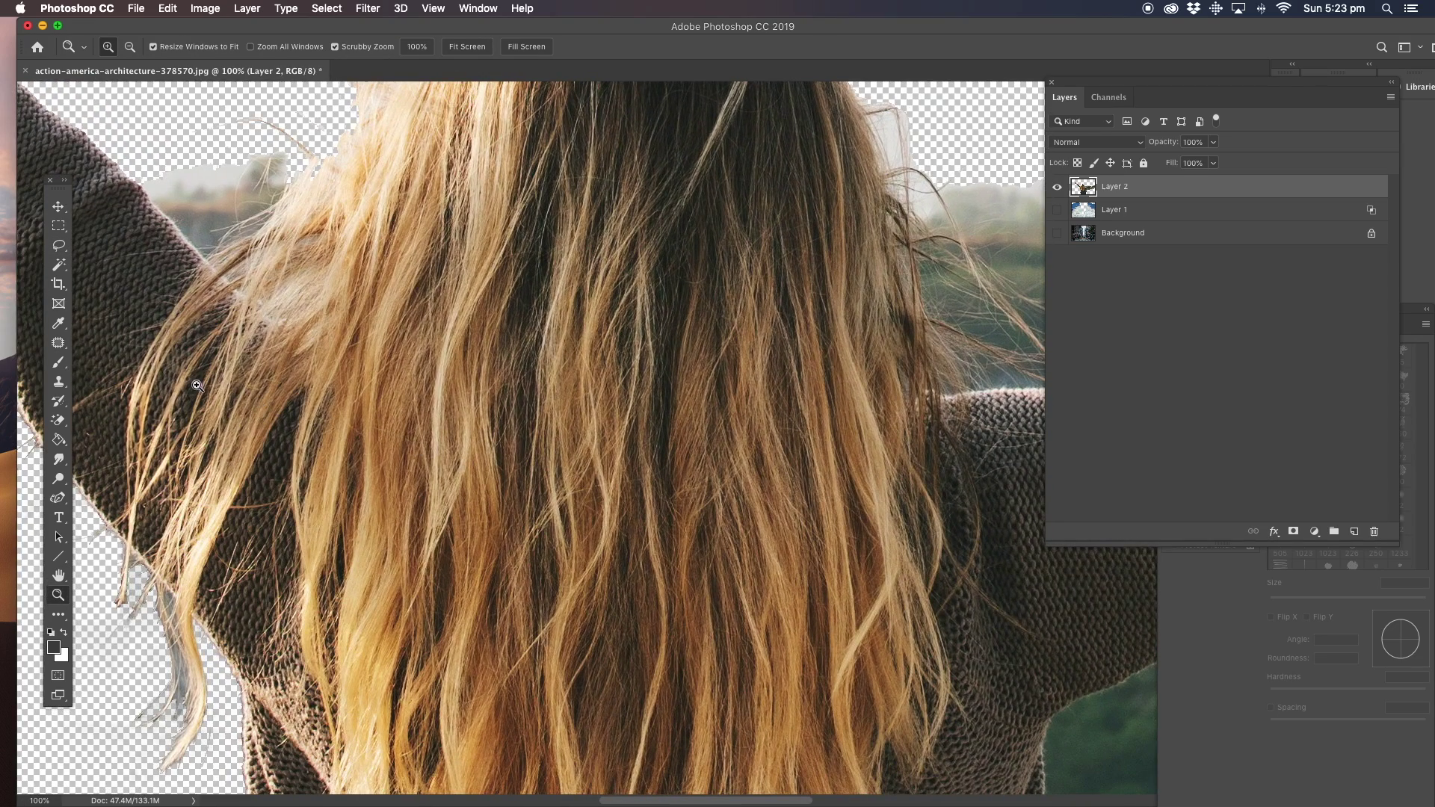
left_click(59, 420)
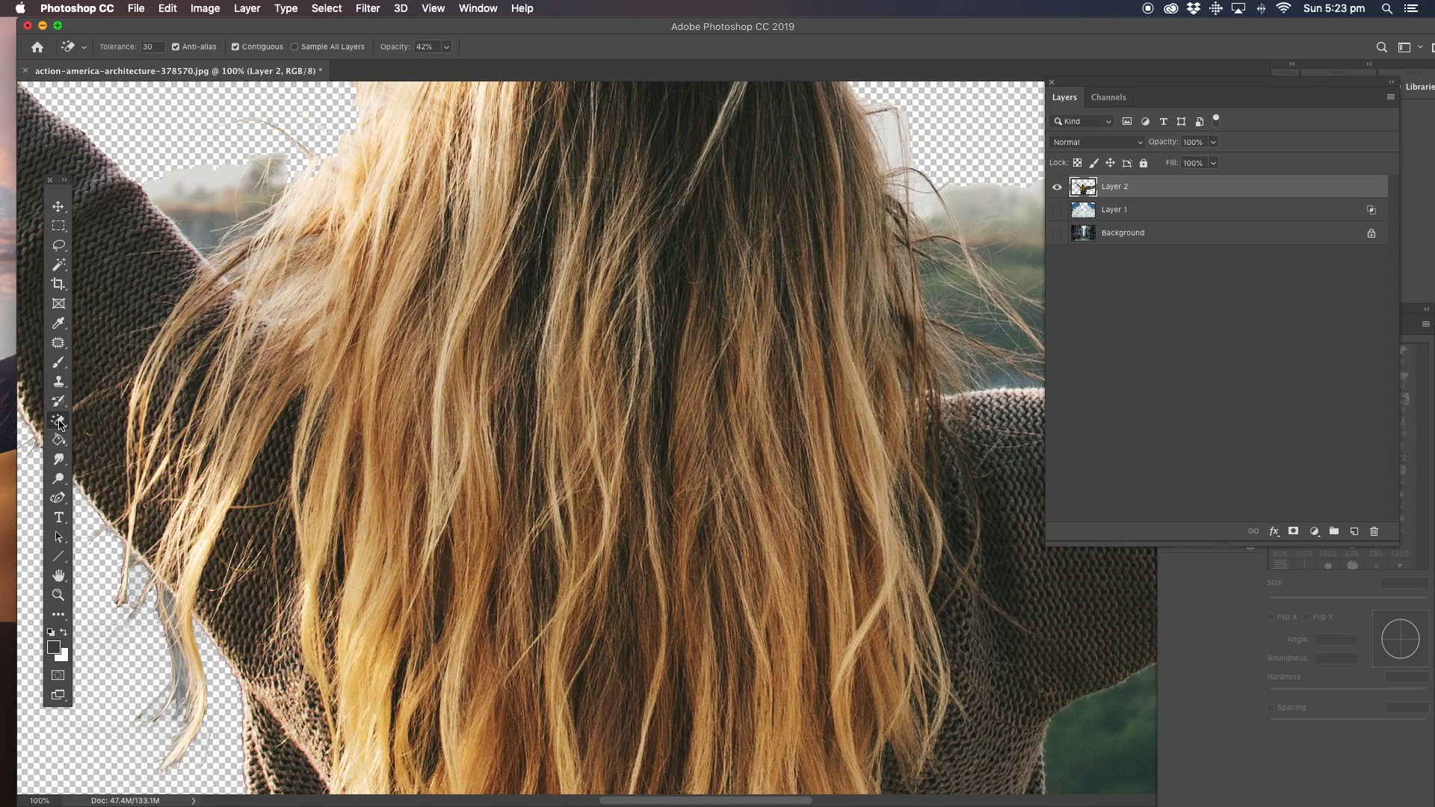
left_click(209, 212)
left_click(209, 202)
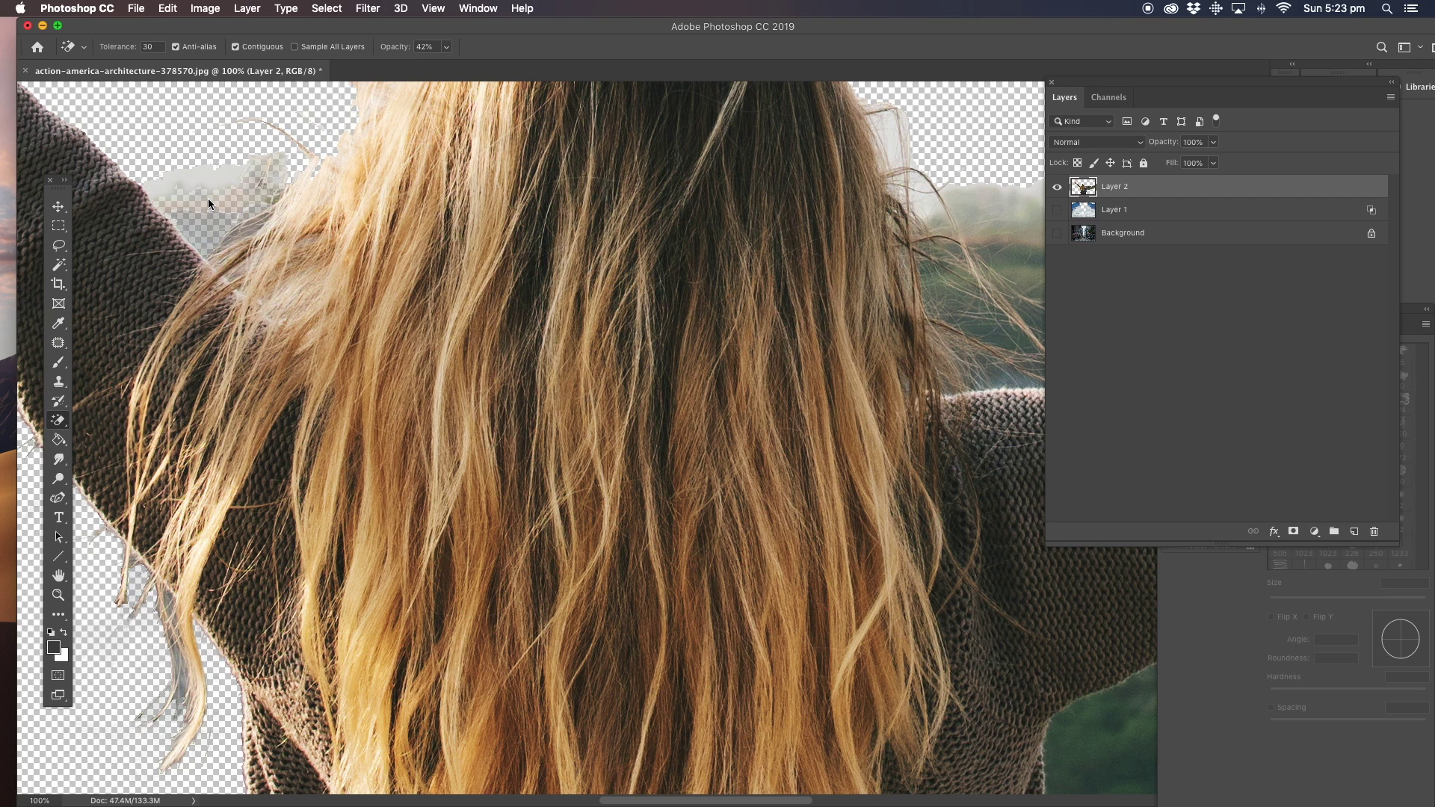
left_click(219, 175)
left_click(216, 218)
left_click(231, 200)
left_click(217, 183)
left_click(230, 213)
left_click(229, 195)
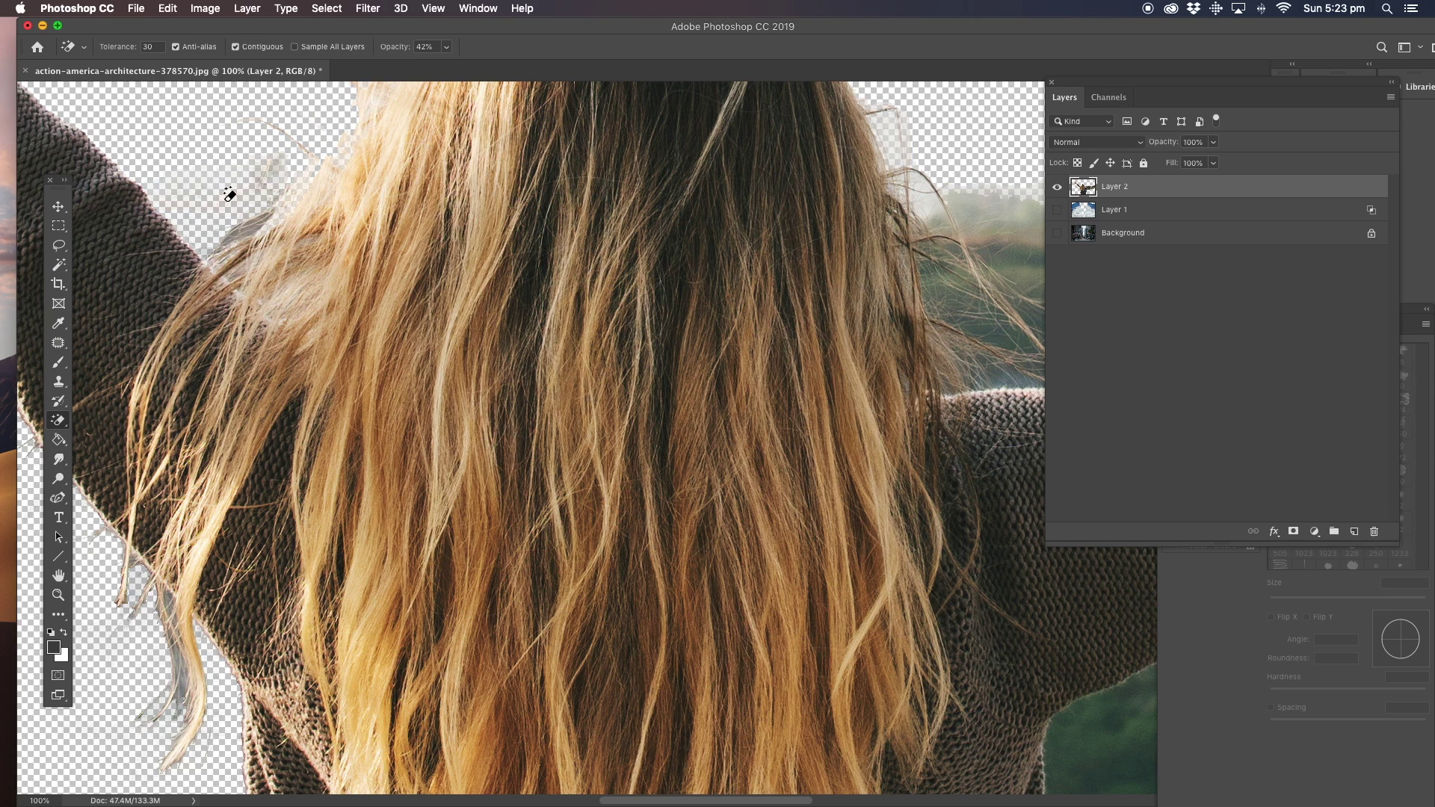
left_click(246, 232)
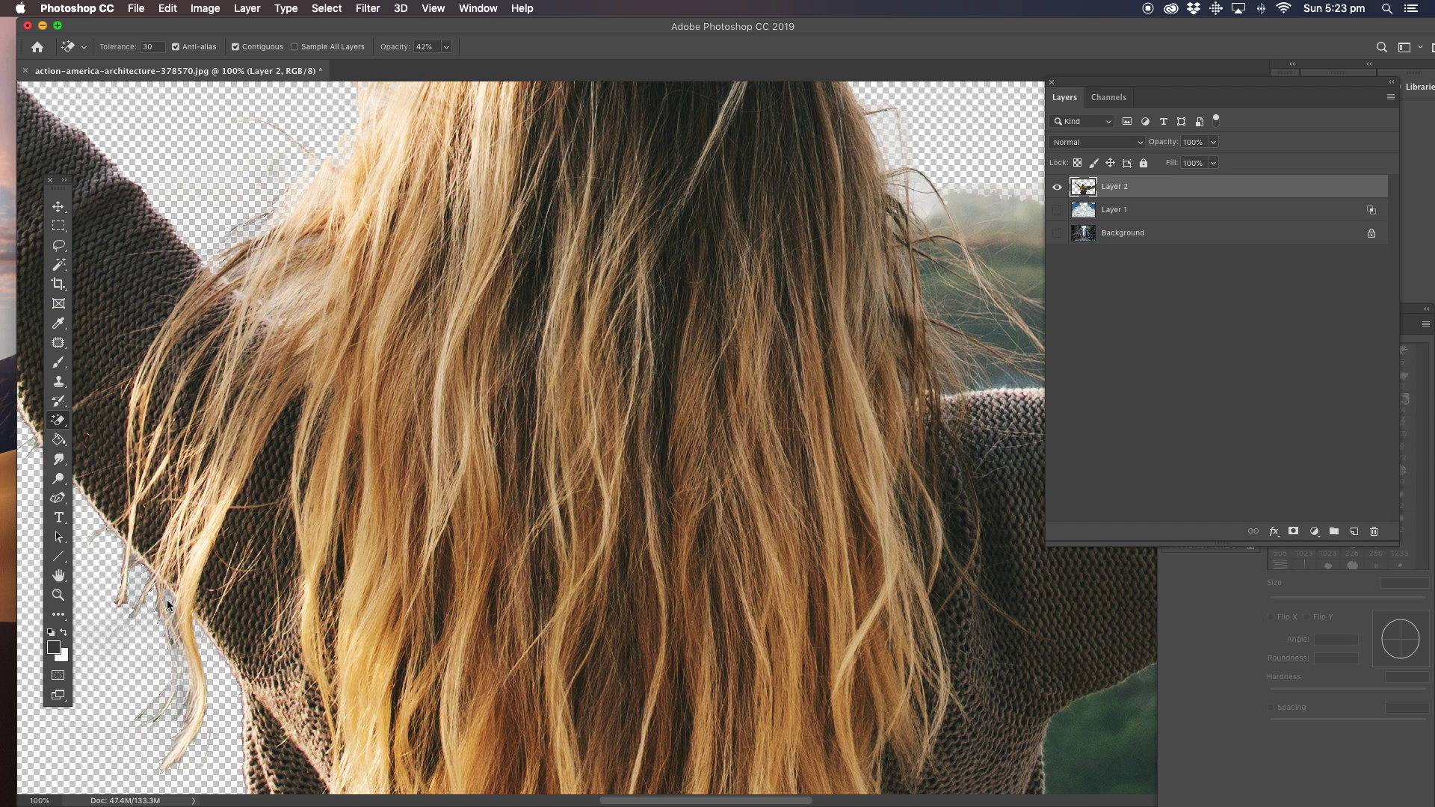
Erase the pale haze around the loose strands on the right edge of the woman's hair.
left_click_drag(764, 450, 373, 412)
left_click(535, 228)
left_click(484, 217)
left_click(439, 148)
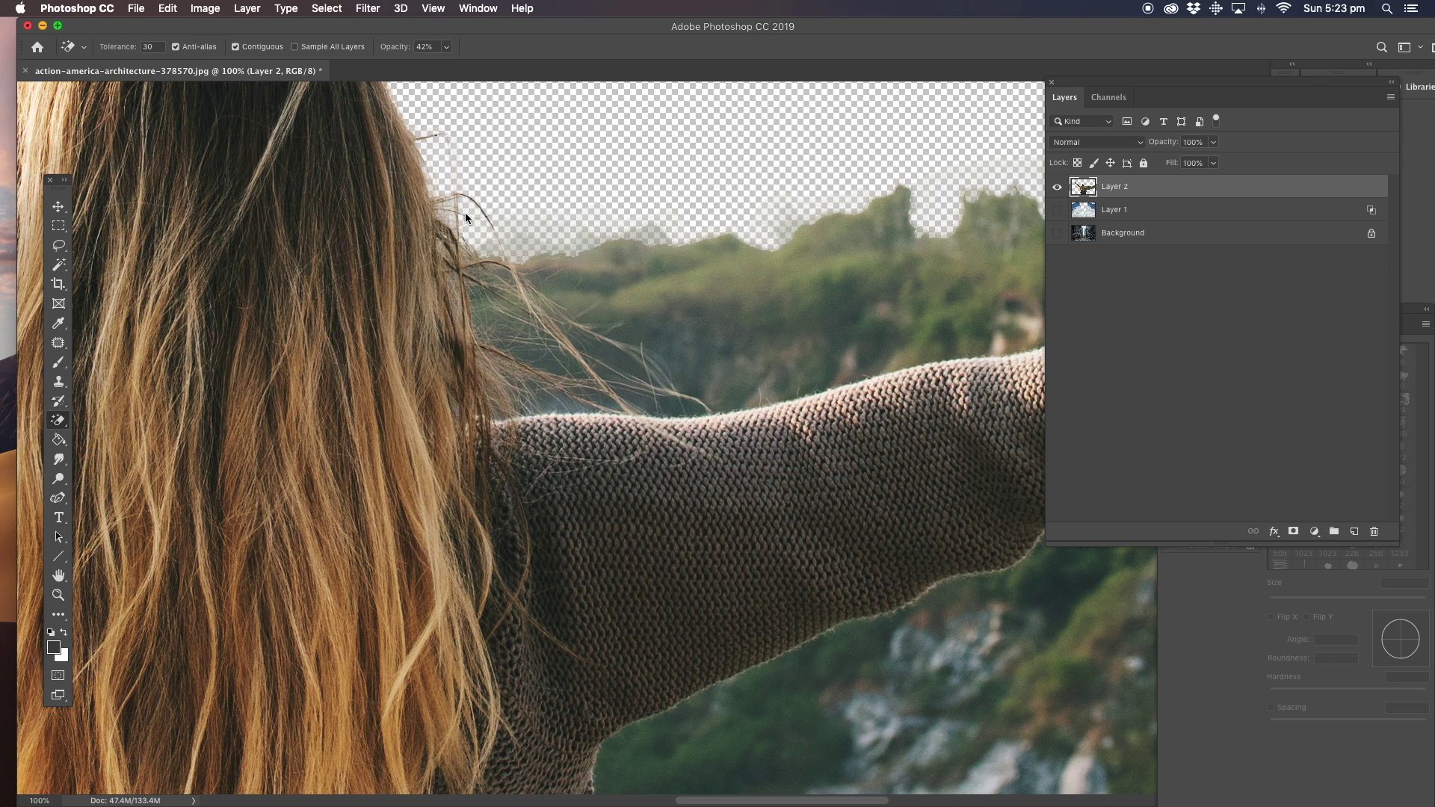
Erase the hillside, treetops and leftover grey patches above the woman's right shoulder and upper sleeve.
left_click(524, 247)
left_click(545, 240)
left_click(540, 248)
left_click(574, 271)
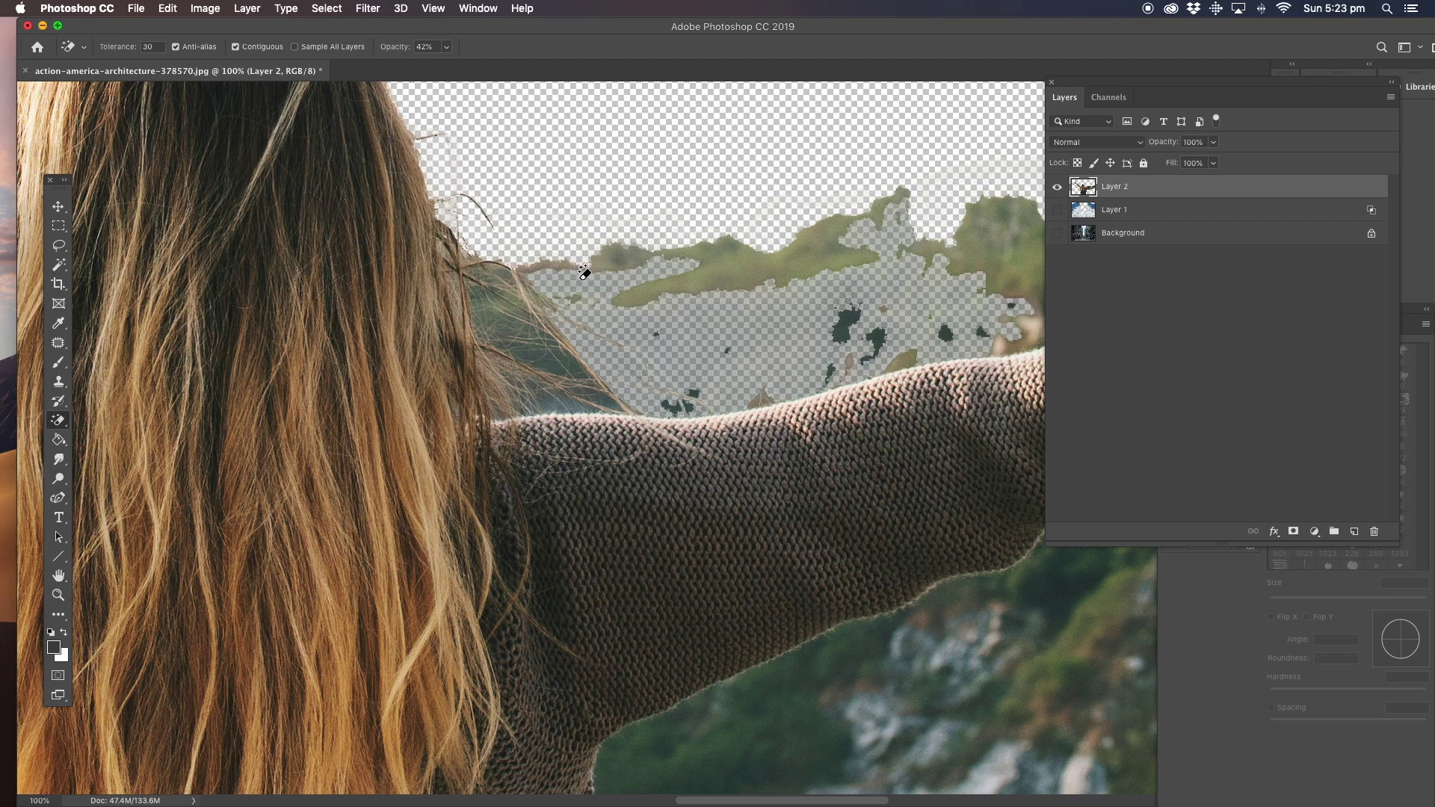
left_click(592, 288)
left_click(601, 287)
left_click(602, 284)
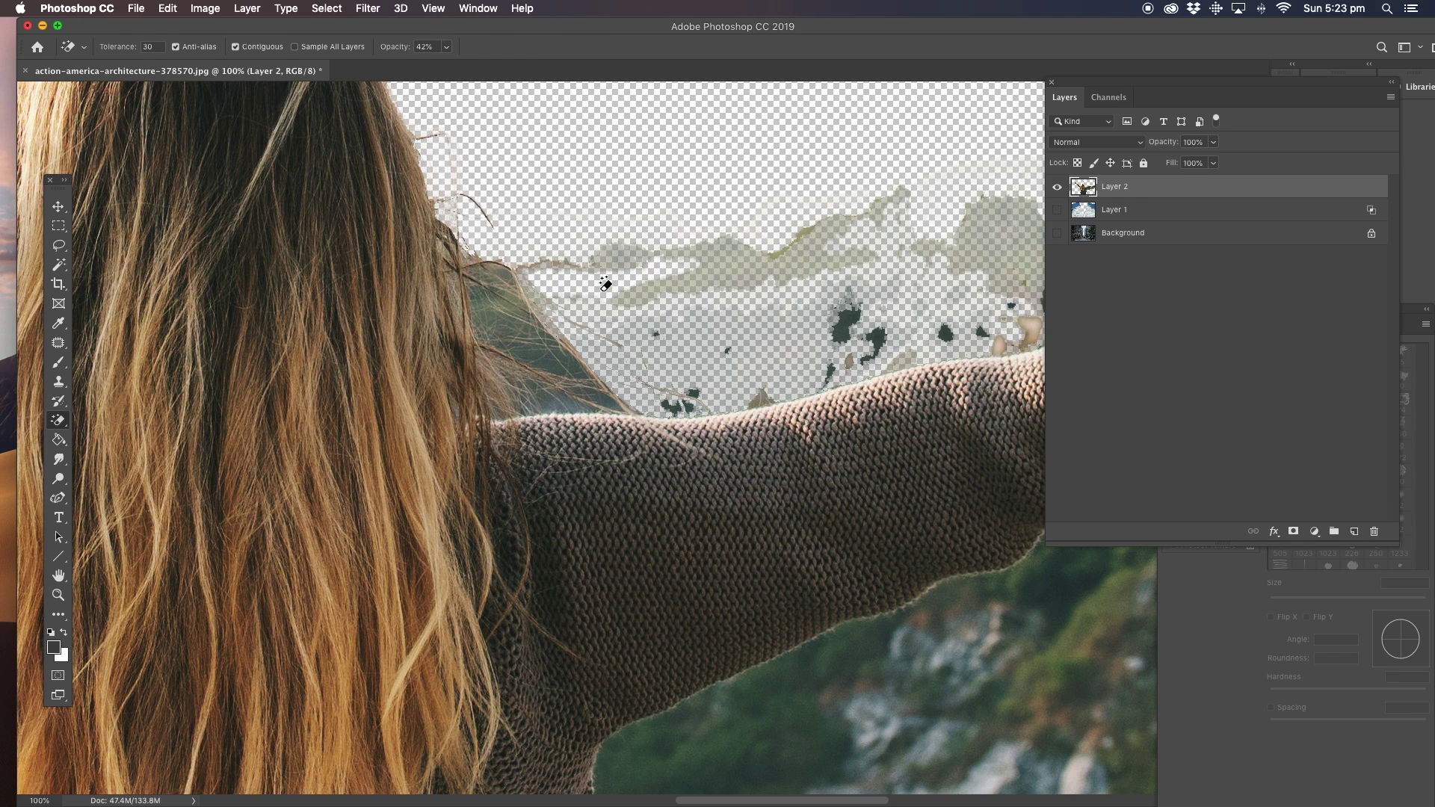
left_click(638, 285)
left_click(619, 262)
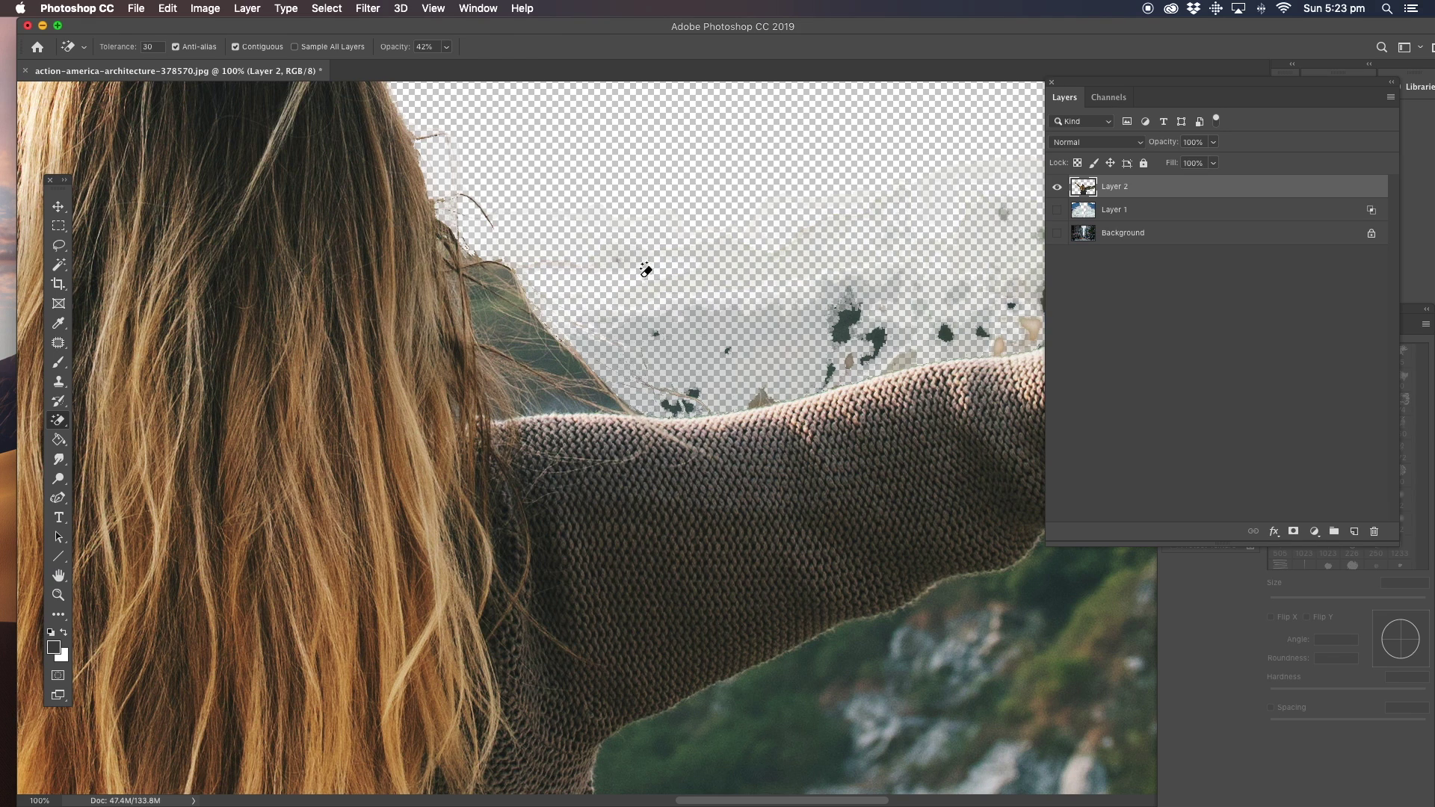
left_click(721, 327)
left_click(709, 329)
left_click(781, 333)
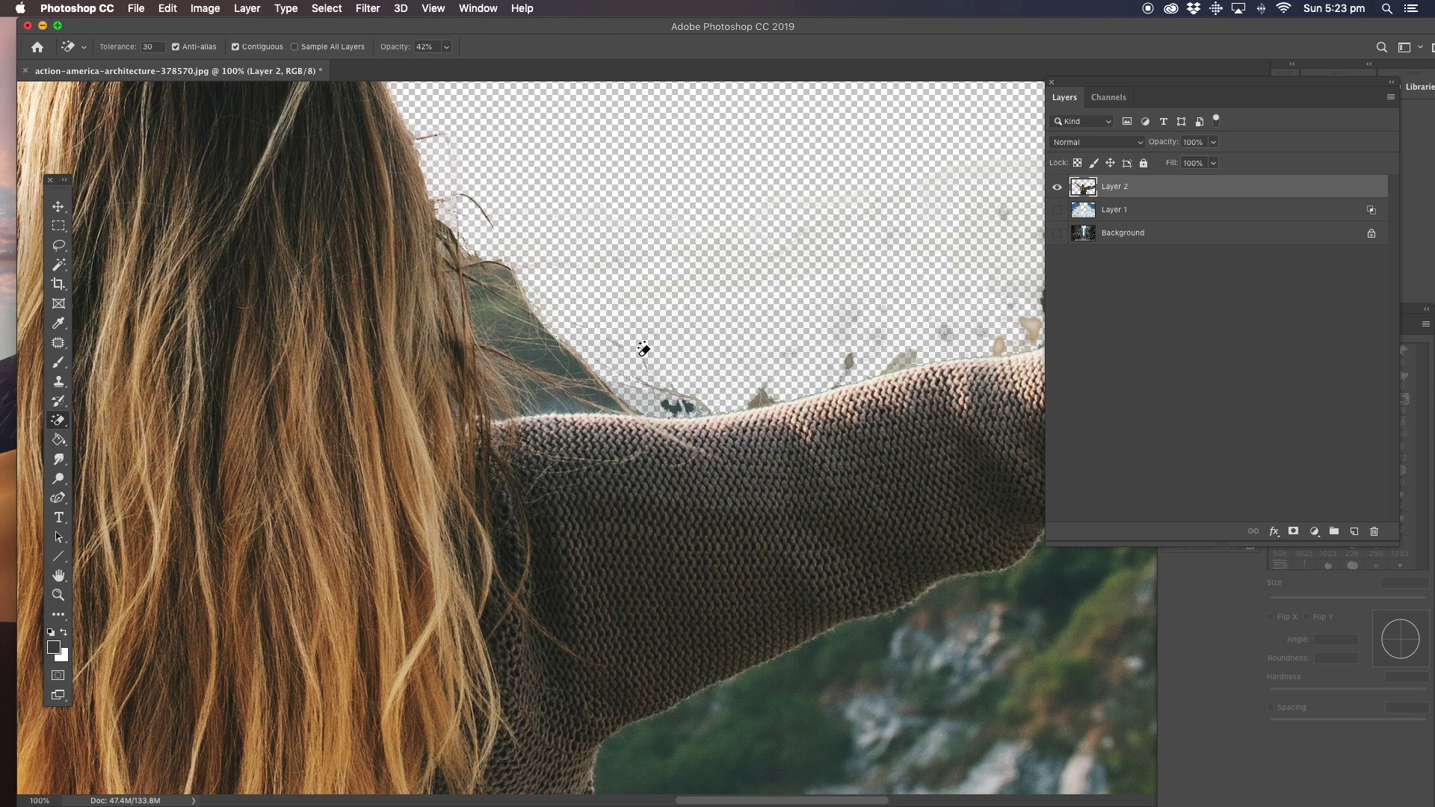
Erase the dark foliage enclosed between the stray hair strands and the right shoulder.
left_click(547, 364)
left_click(572, 357)
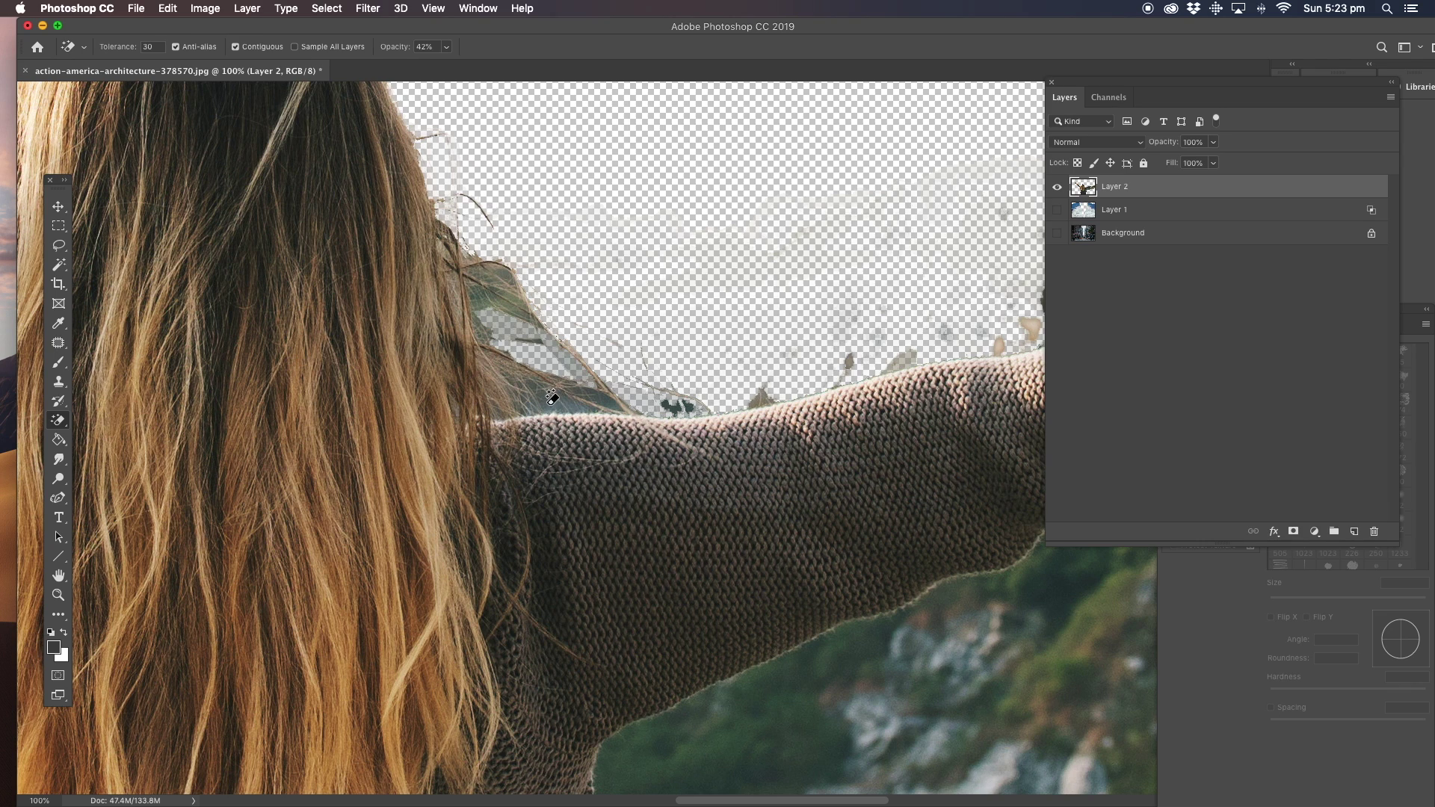
left_click(568, 400)
left_click(602, 397)
left_click(499, 317)
left_click(499, 279)
left_click(527, 336)
left_click(499, 338)
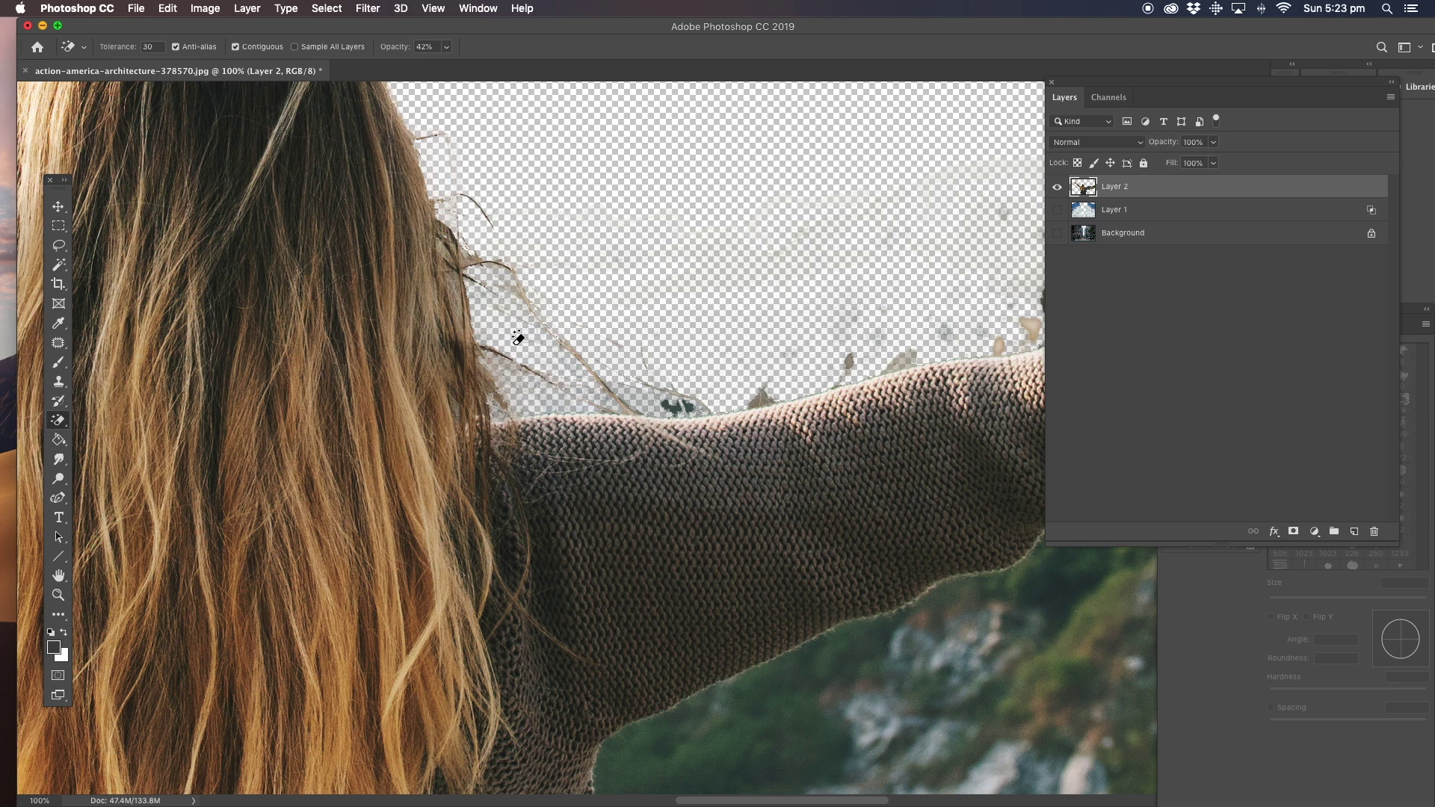
Erase the dark green foliage above the right forearm and the residue spots along the sleeve's upper edge.
mouse_move(830, 393)
left_mouse_down()
mouse_move(553, 349)
mouse_move(479, 372)
left_mouse_up()
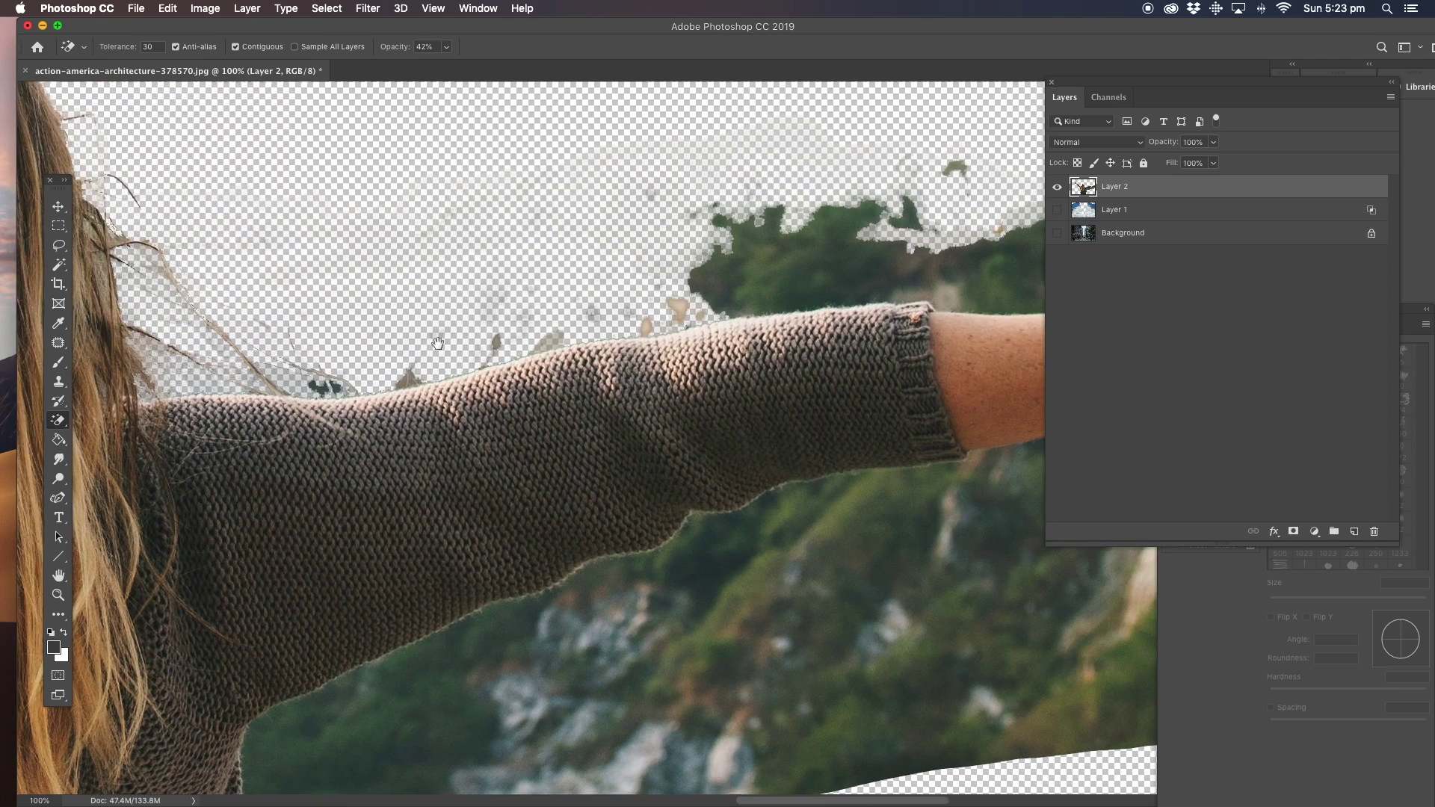
left_click(720, 287)
left_click(721, 284)
left_click(723, 285)
left_click(722, 284)
left_click(680, 305)
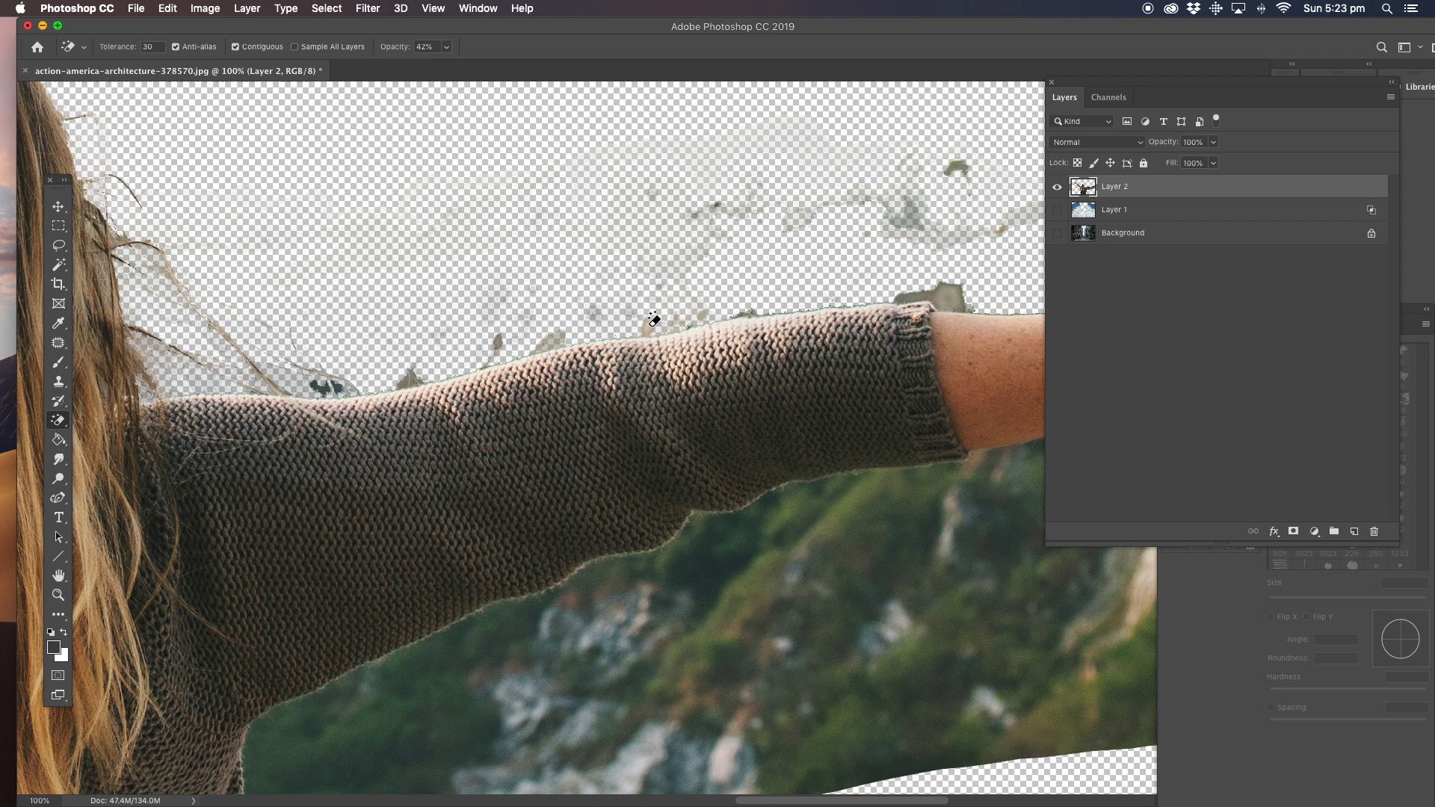
left_click(414, 375)
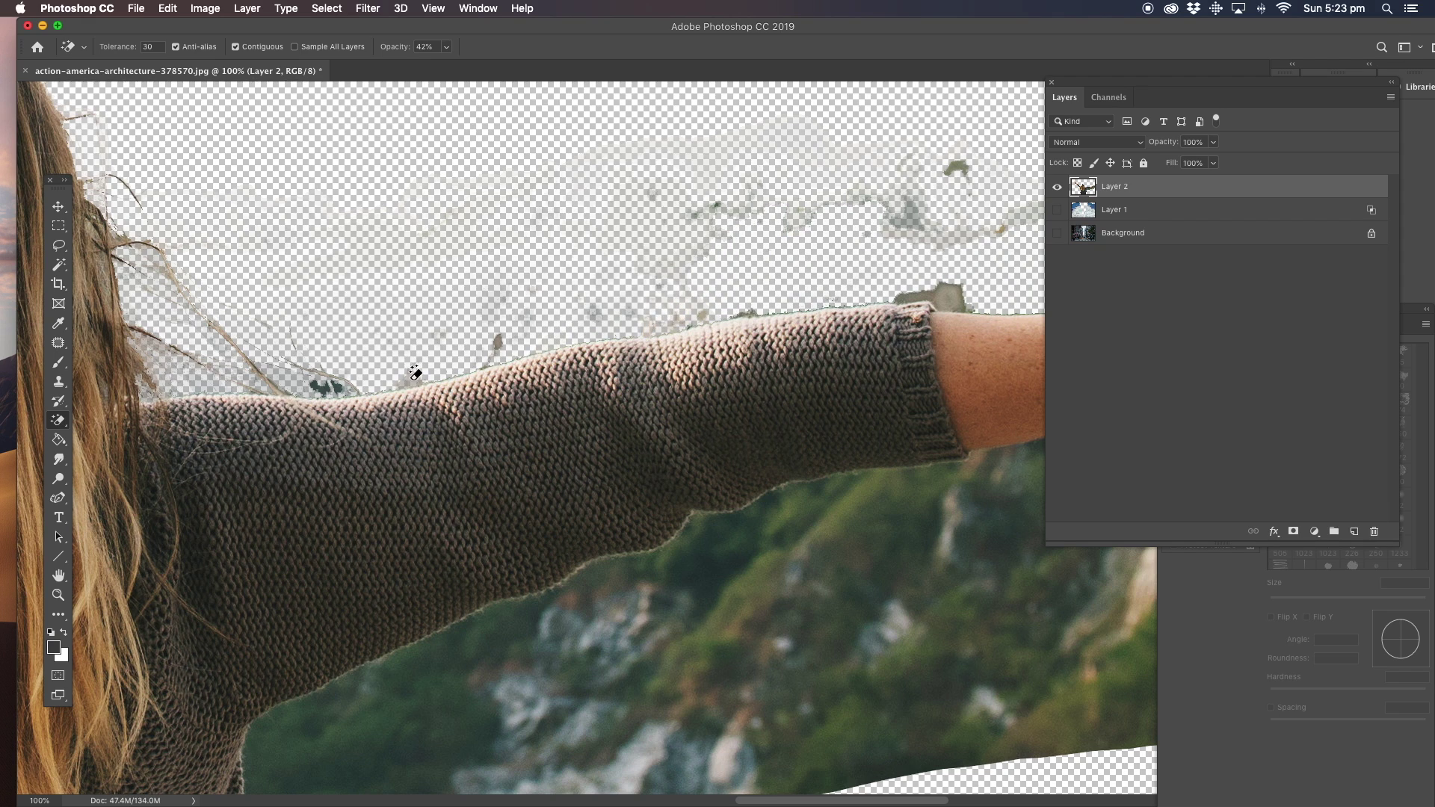
left_click(325, 386)
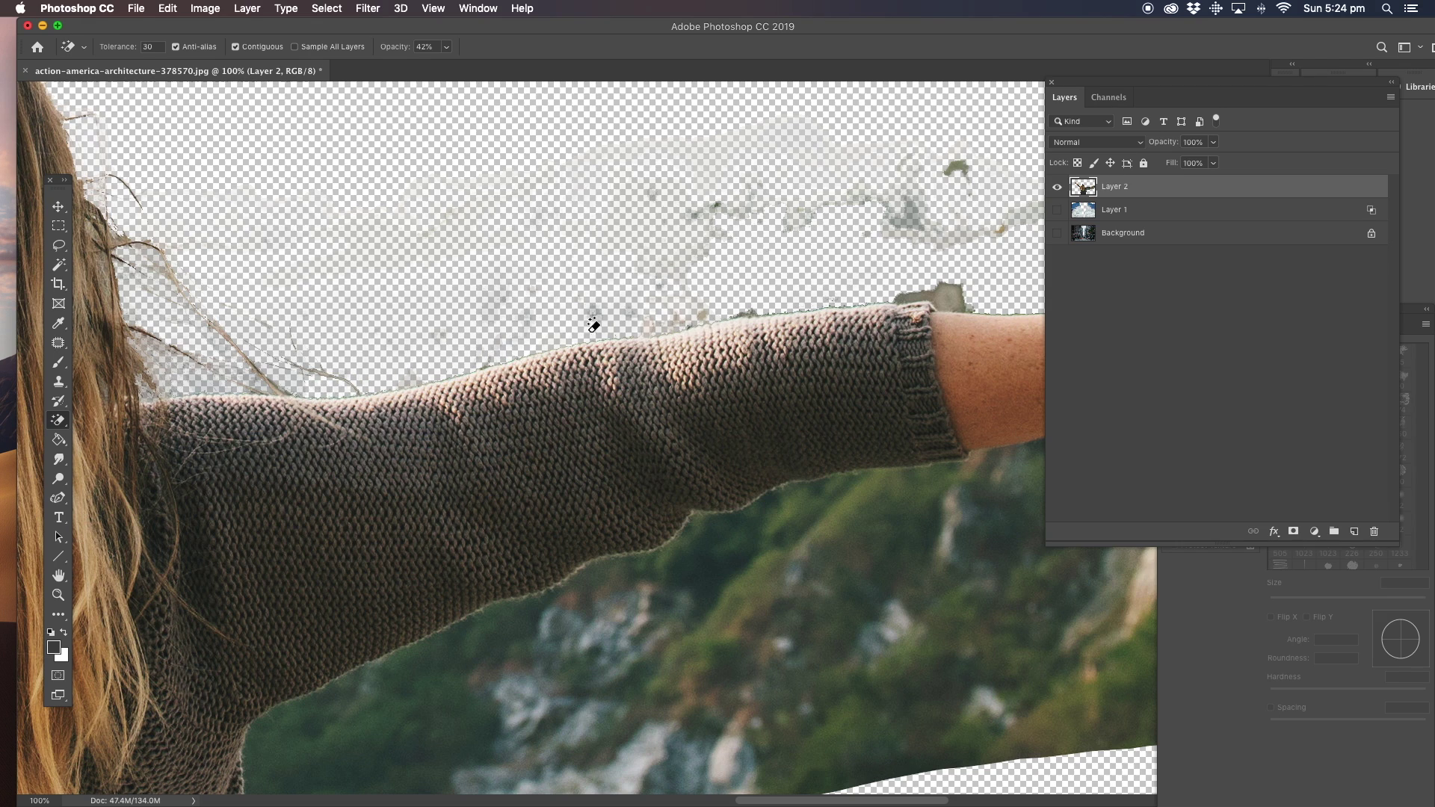
Erase the foliage patch above the right cuff and the grey residue spots over the sleeve.
left_click(912, 297)
left_click(931, 291)
left_click(906, 218)
left_click(914, 220)
left_click(918, 233)
left_click(953, 168)
left_click(957, 168)
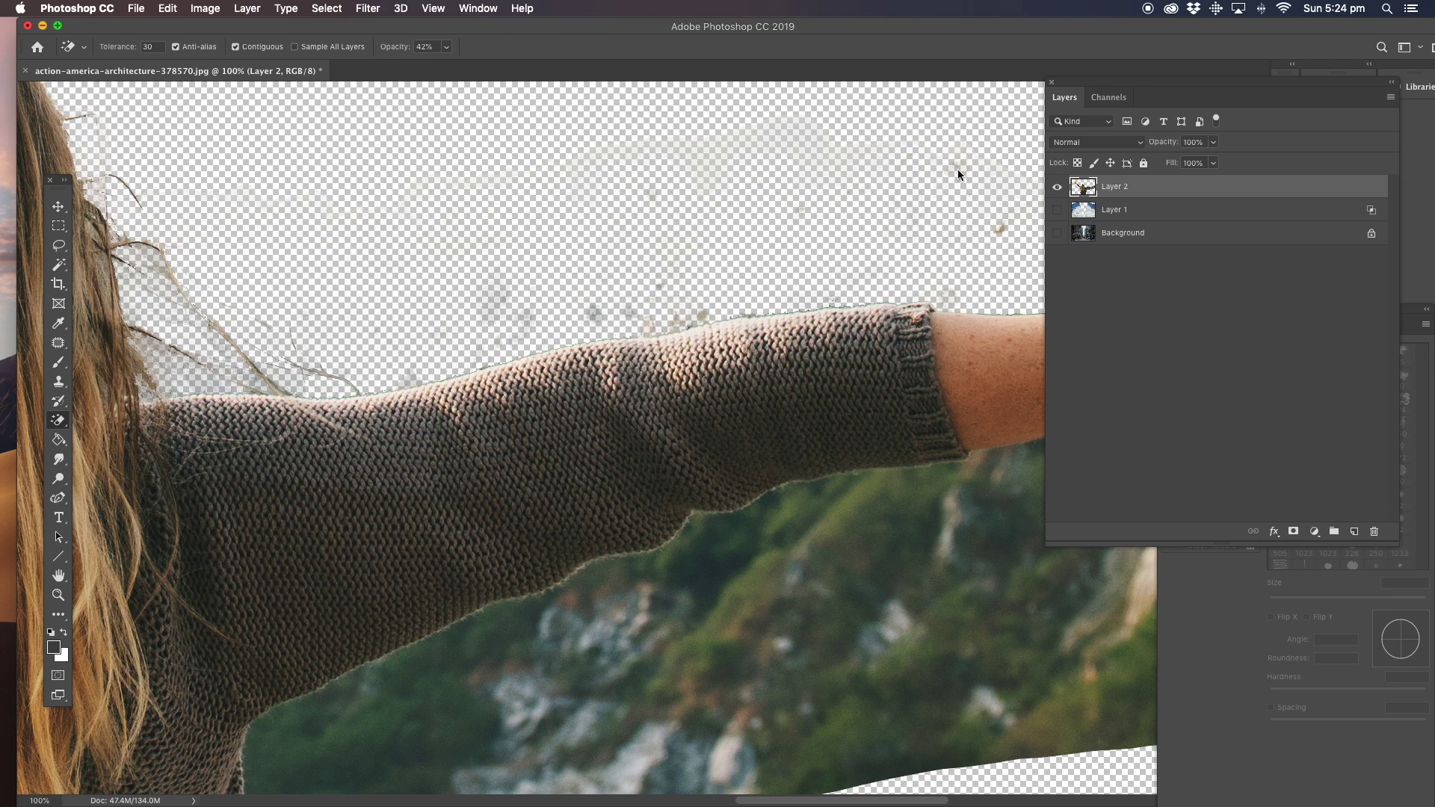
left_click(606, 314)
left_click(631, 309)
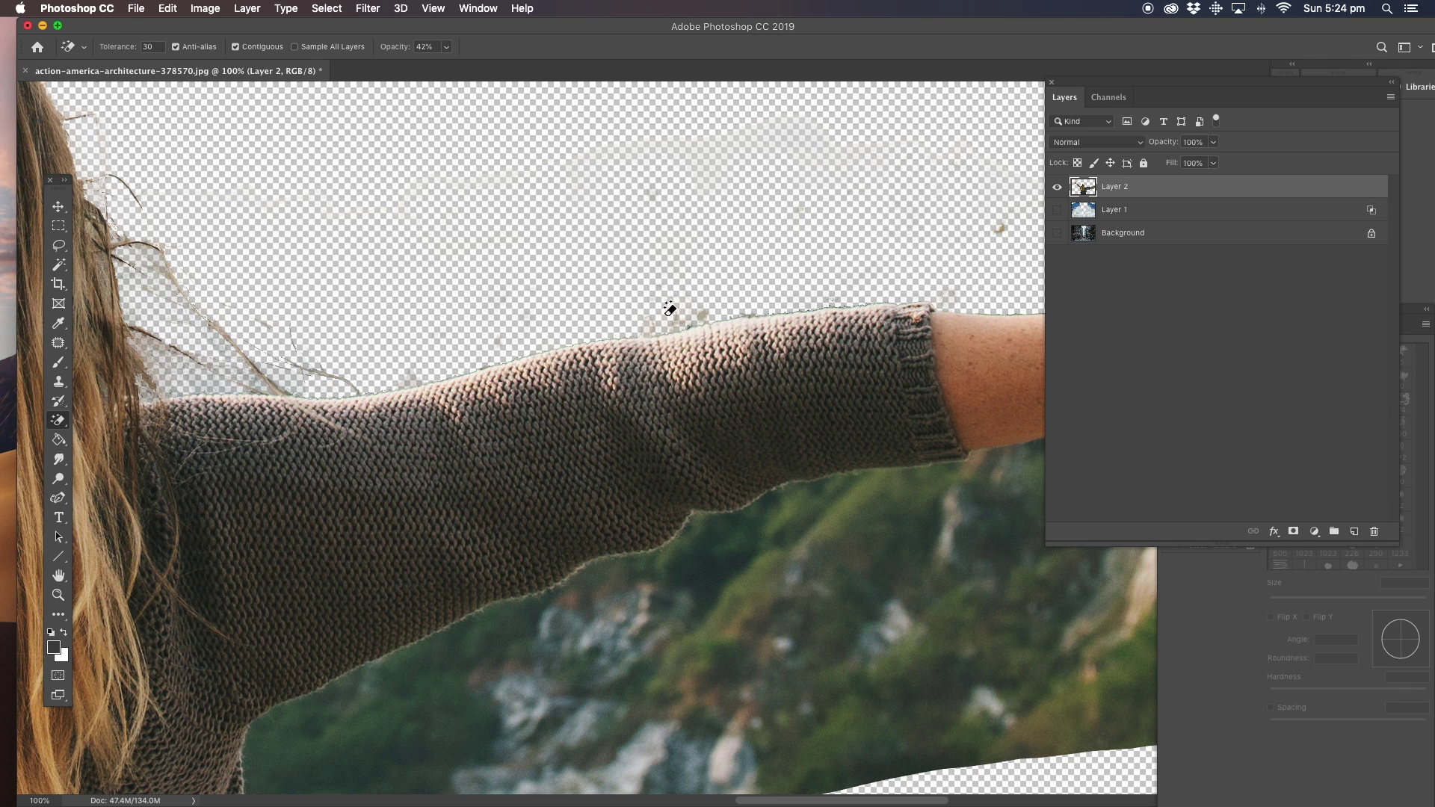
Erase the grey semi-transparent background between the right thumb and fingers and beyond the fingertips.
left_click_drag(649, 451, 272, 325)
left_click_drag(620, 304, 362, 390)
left_click(781, 278)
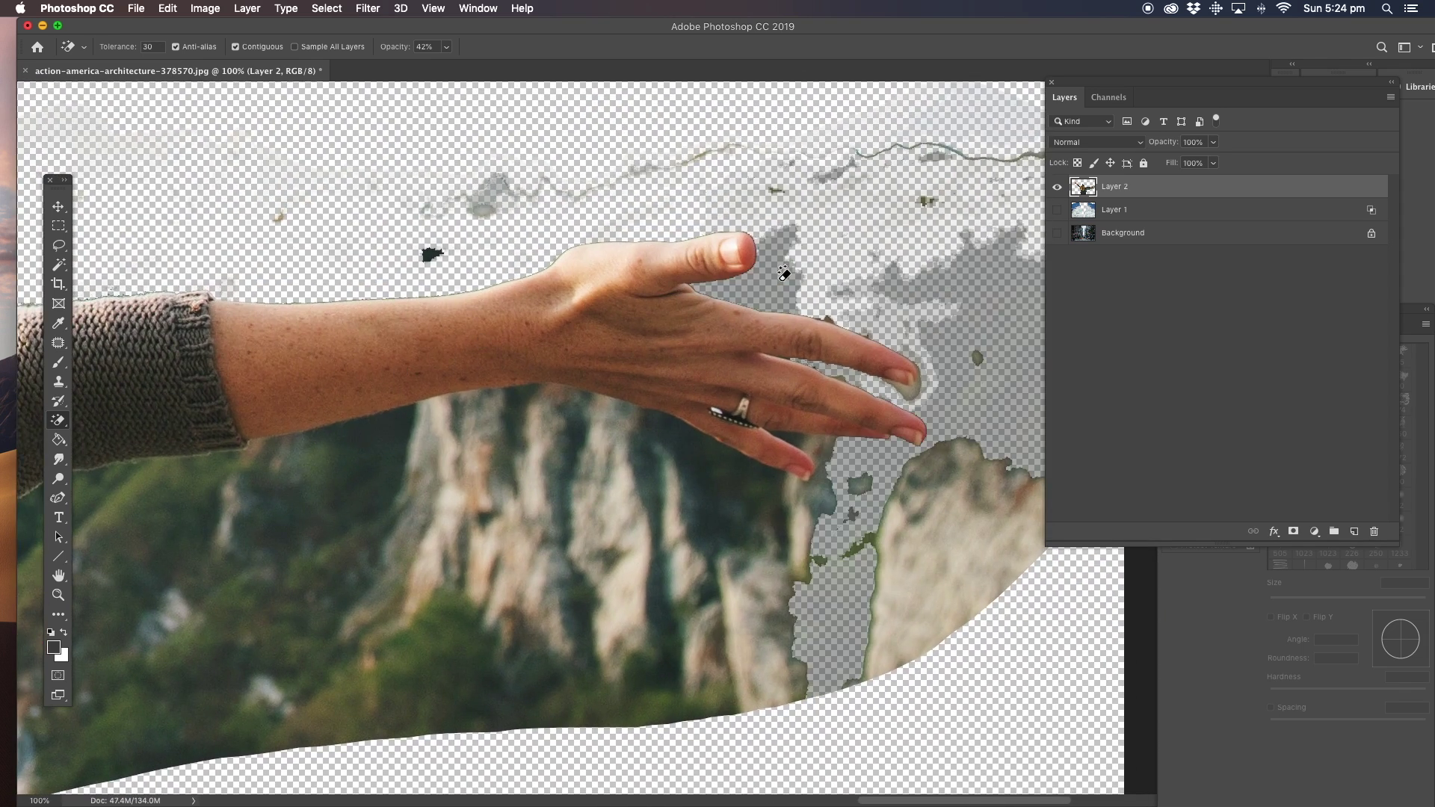
left_click(775, 283)
left_click(780, 272)
left_click(781, 267)
left_click(782, 268)
left_click(784, 268)
left_click(799, 269)
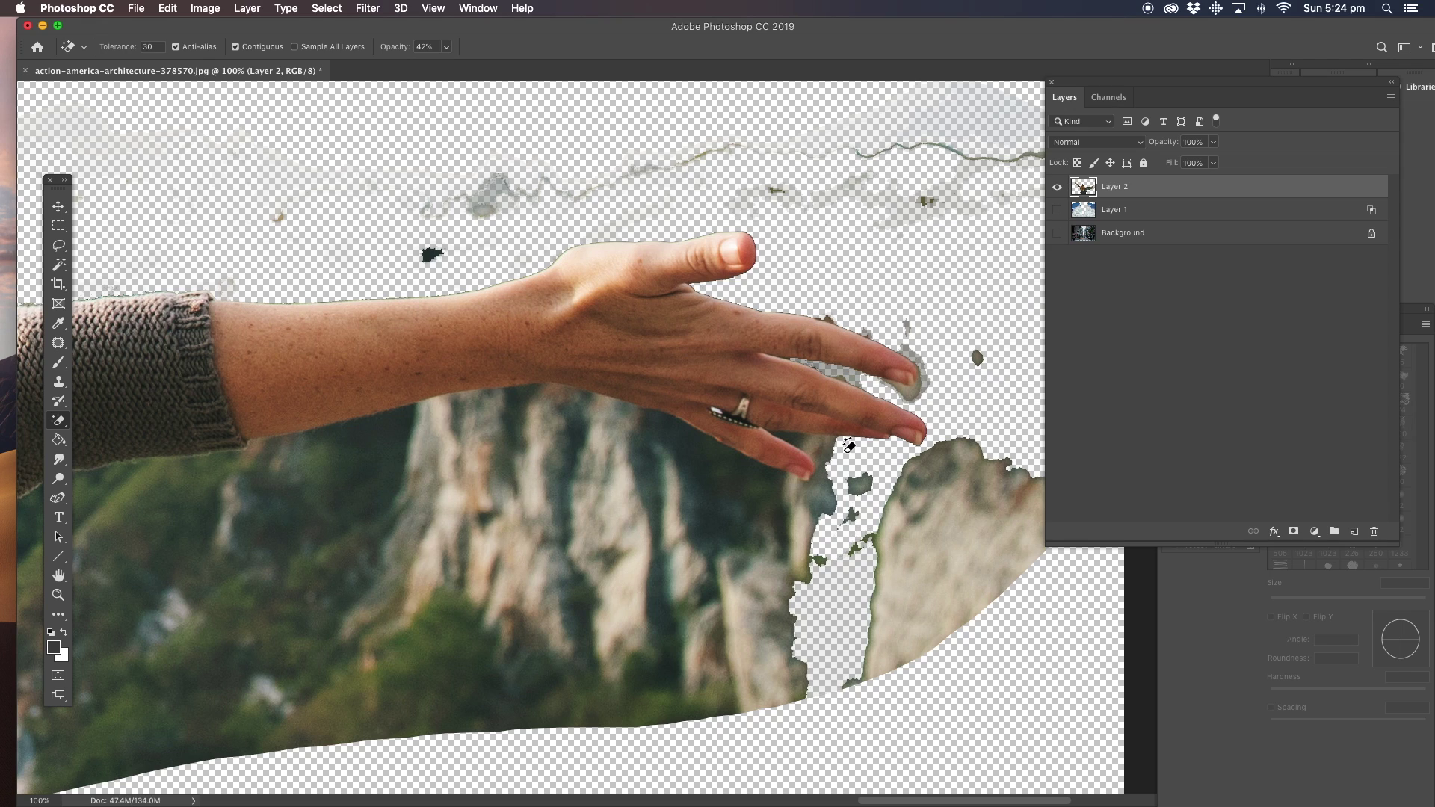
Erase background remnants around and below the right hand's little finger, undoing the last two erasures.
left_click(806, 446)
left_click(807, 445)
left_click(813, 447)
left_click(815, 448)
left_click(818, 451)
left_click(825, 442)
left_click(826, 441)
key("super+z")
key("super+z")
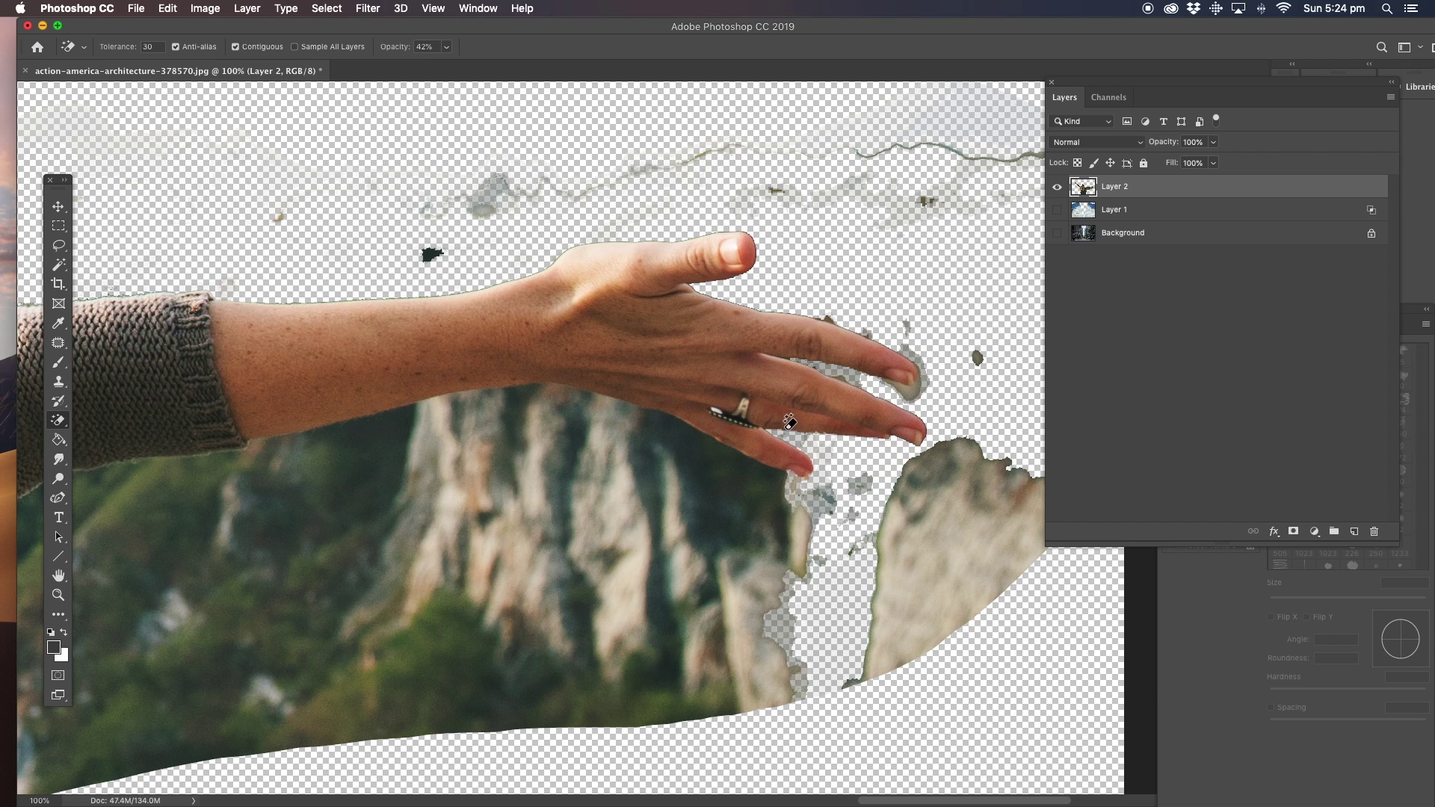
Erase the upper part of the isolated pale rock below the right hand's fingertips.
left_click(946, 479)
left_click(946, 479)
left_click(946, 480)
left_click(946, 480)
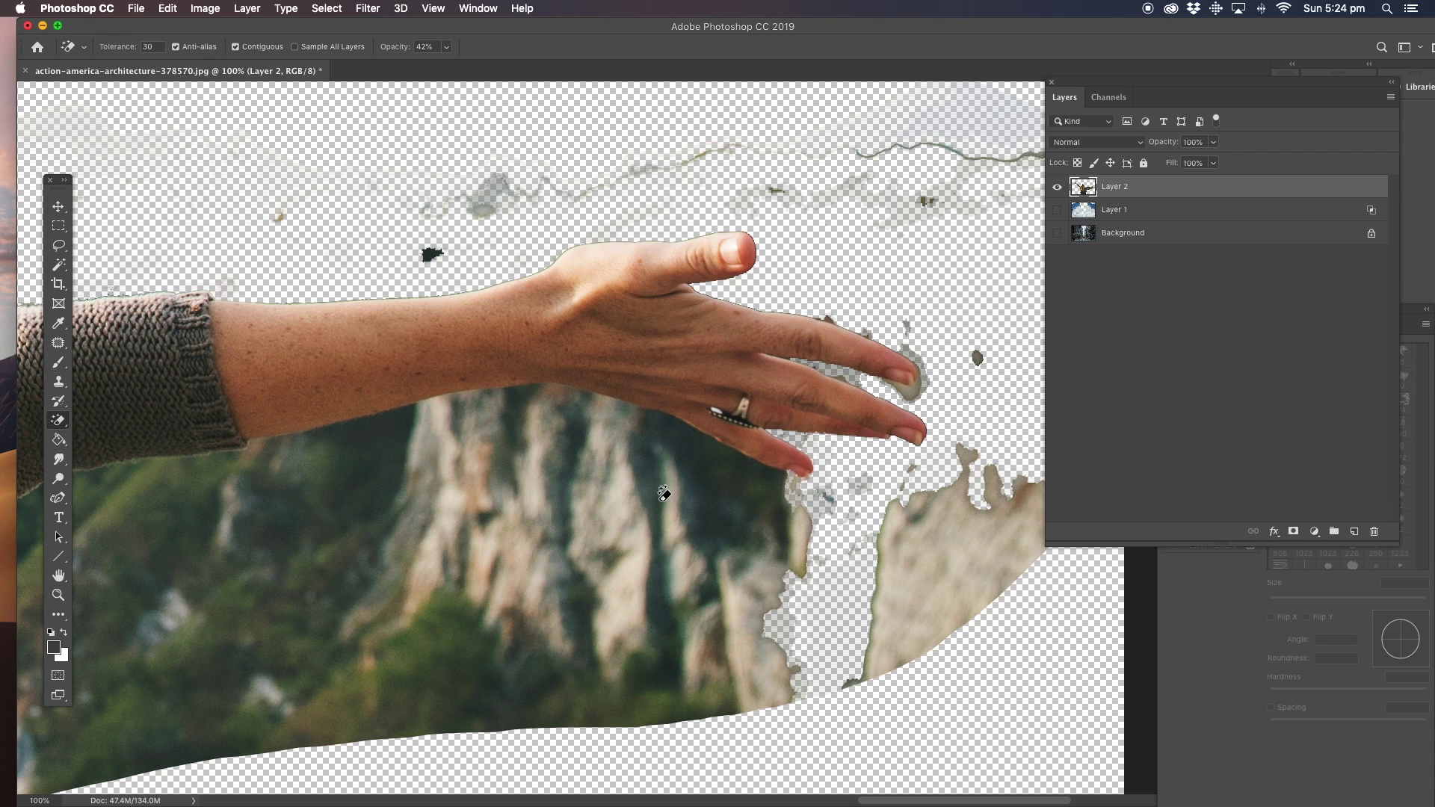
Erase the dark foliage directly beneath the right hand's fingers and around the rock fragments below it.
left_click(707, 490)
left_click(706, 491)
left_click(707, 490)
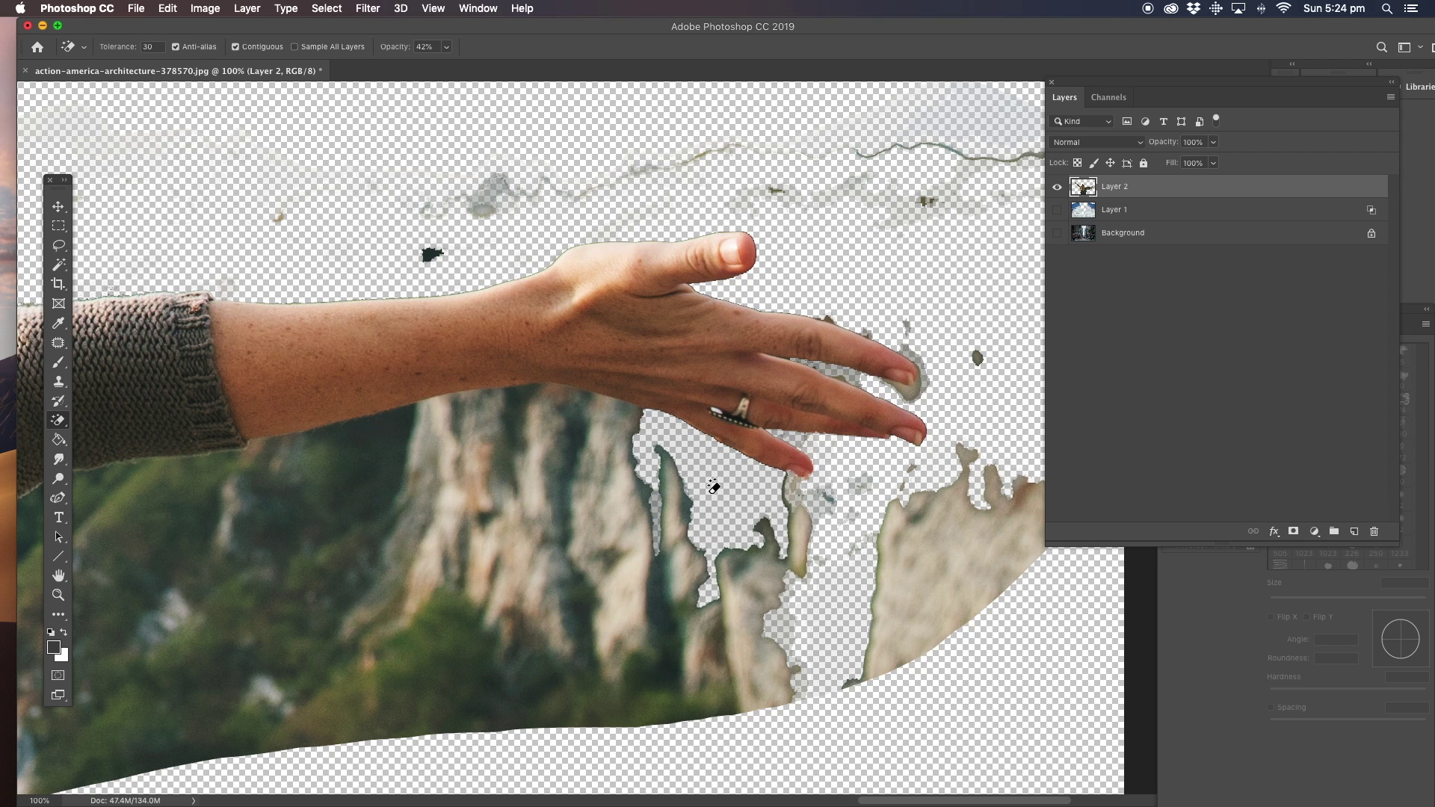
left_click(707, 490)
left_click(707, 490)
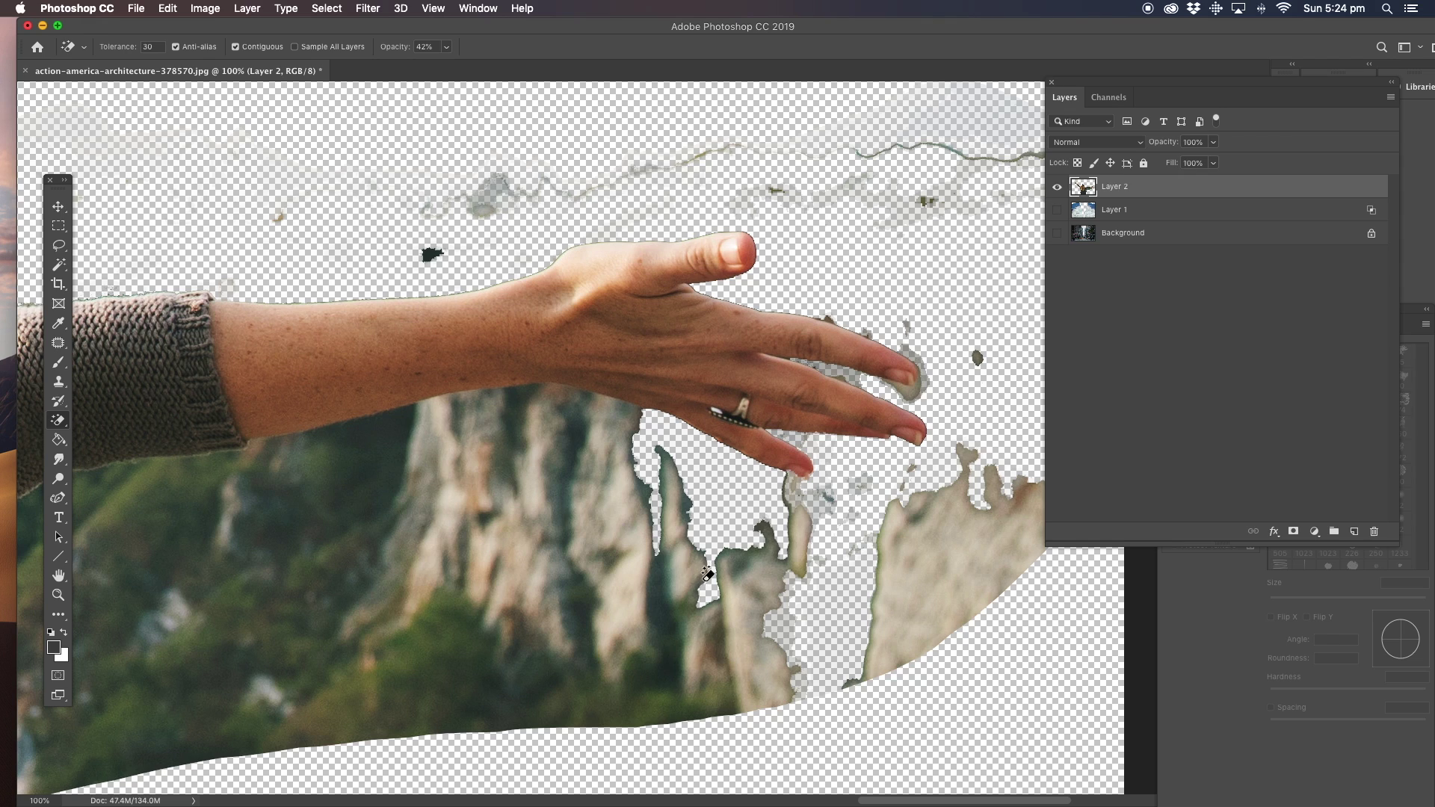
left_click(738, 565)
left_click(739, 565)
left_click(738, 565)
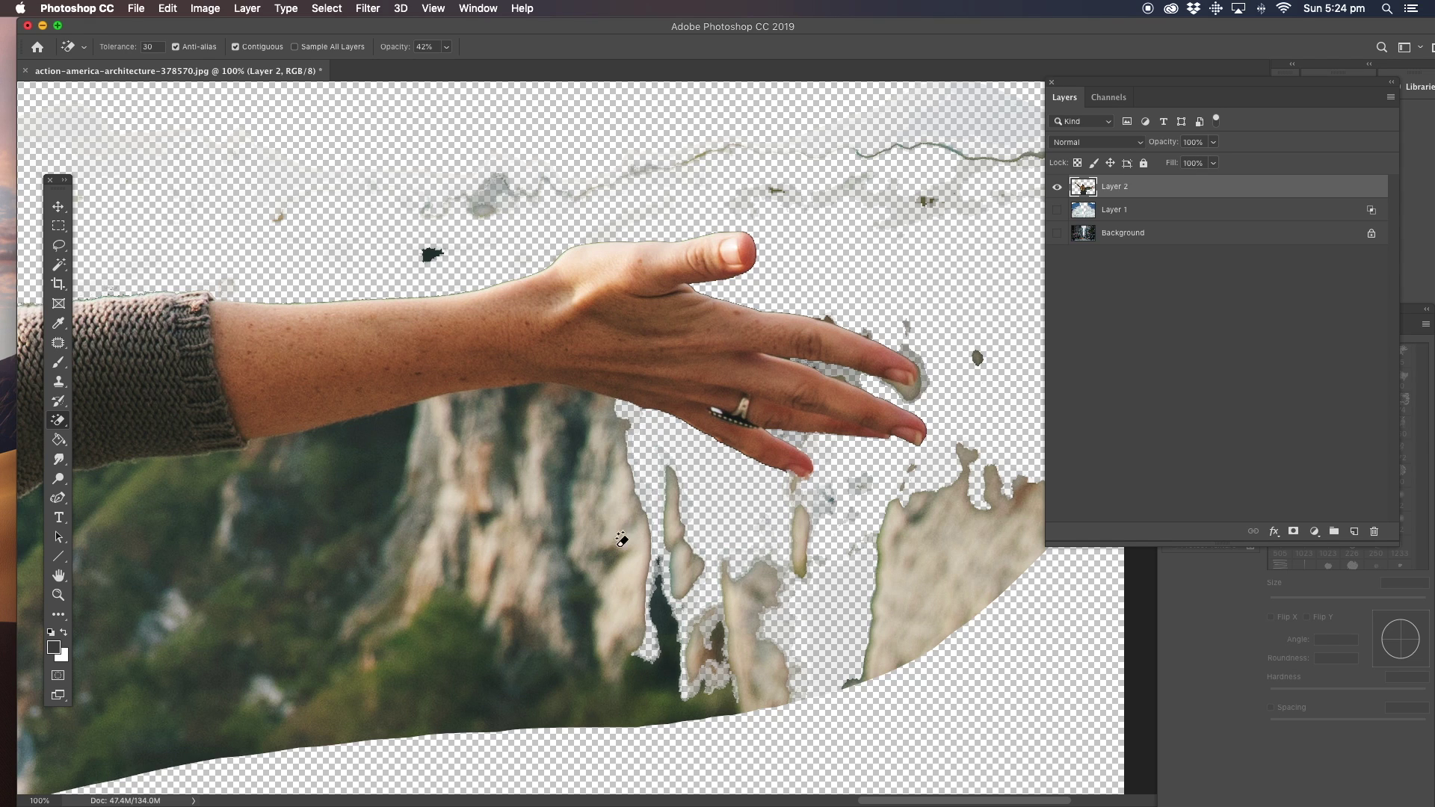
Erase the pale cliff face and its dark crevices beneath the right palm and wrist.
left_click(612, 498)
left_click(606, 477)
left_click(588, 456)
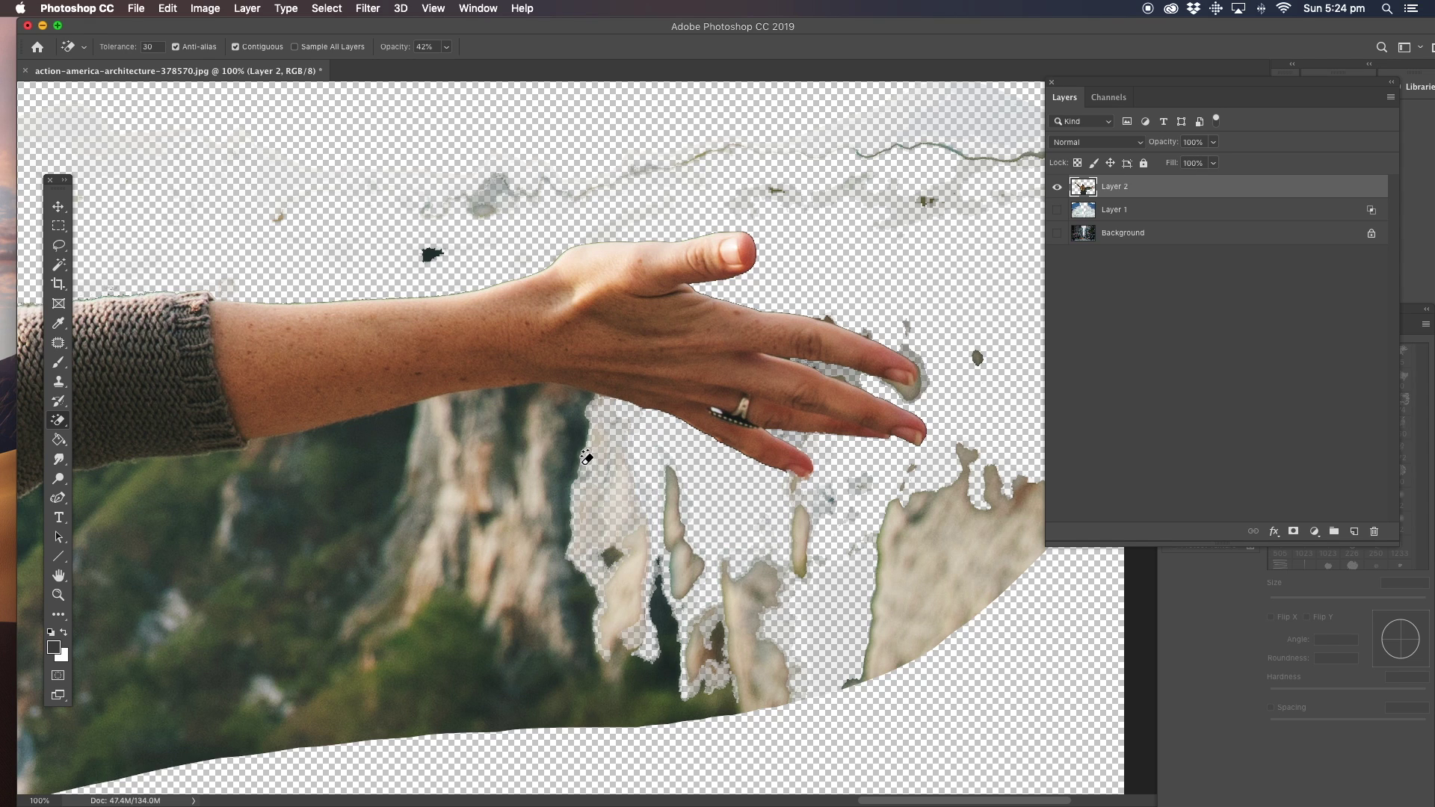
left_click(575, 470)
left_click(533, 472)
left_click(630, 521)
left_click(626, 545)
left_click(611, 498)
left_click(574, 462)
left_click(573, 461)
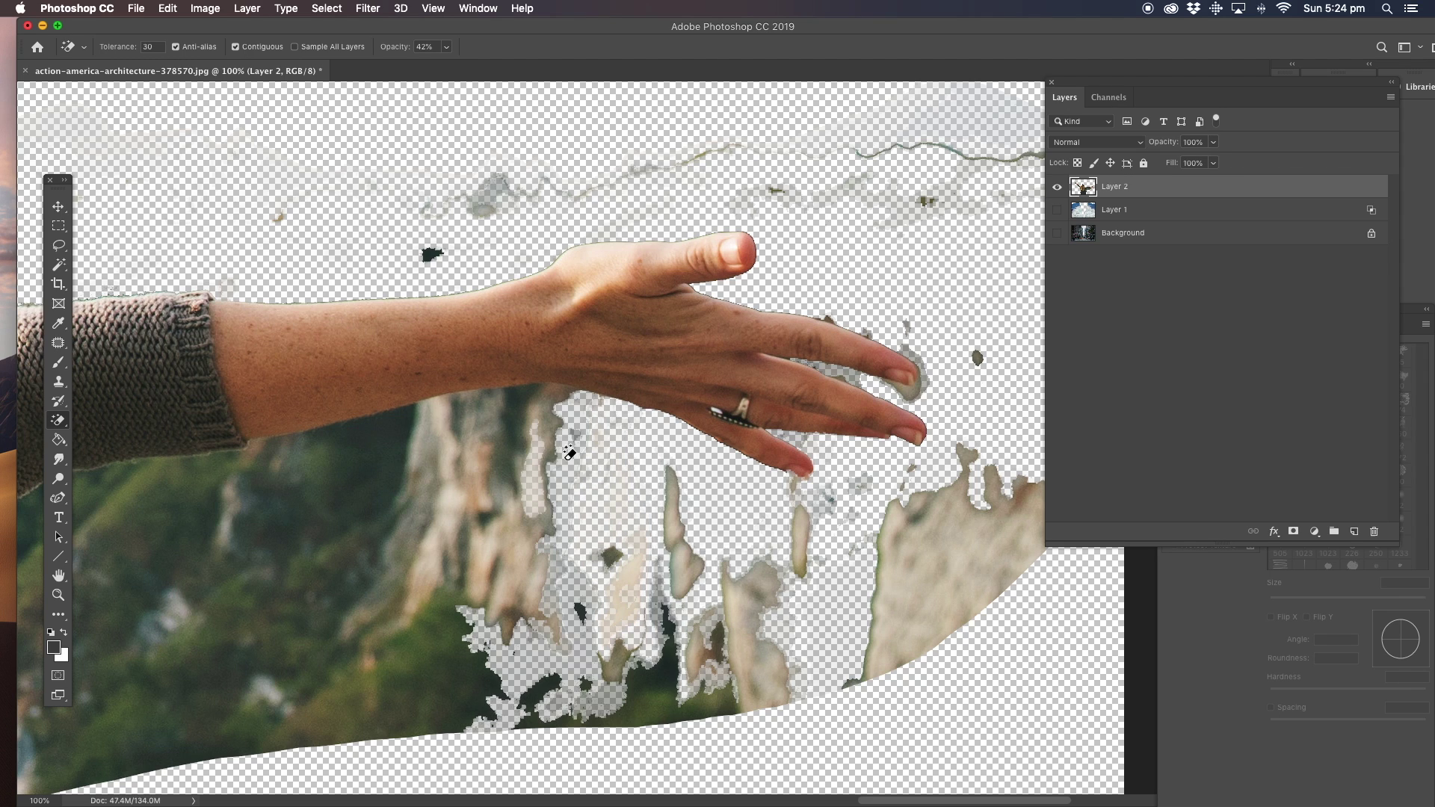
left_click(550, 436)
left_click(551, 411)
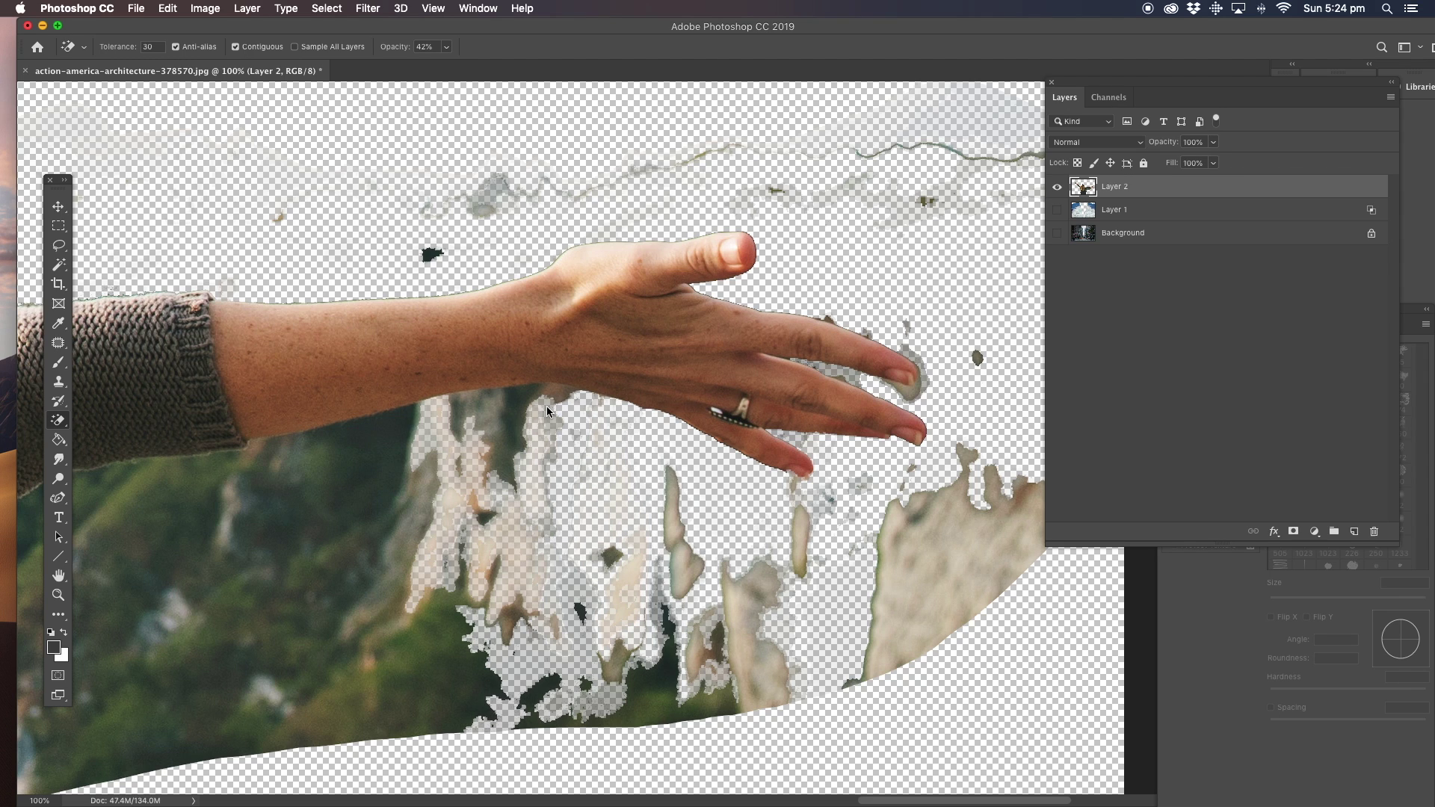
Erase the cliff remnants beneath the right wrist and the patch of foliage below the forearm, undoing the first erasure.
left_click(557, 393)
key("super+z")
left_click(512, 427)
left_click(506, 427)
left_click(506, 427)
left_click(506, 426)
left_click(492, 413)
left_click(490, 427)
left_click(490, 427)
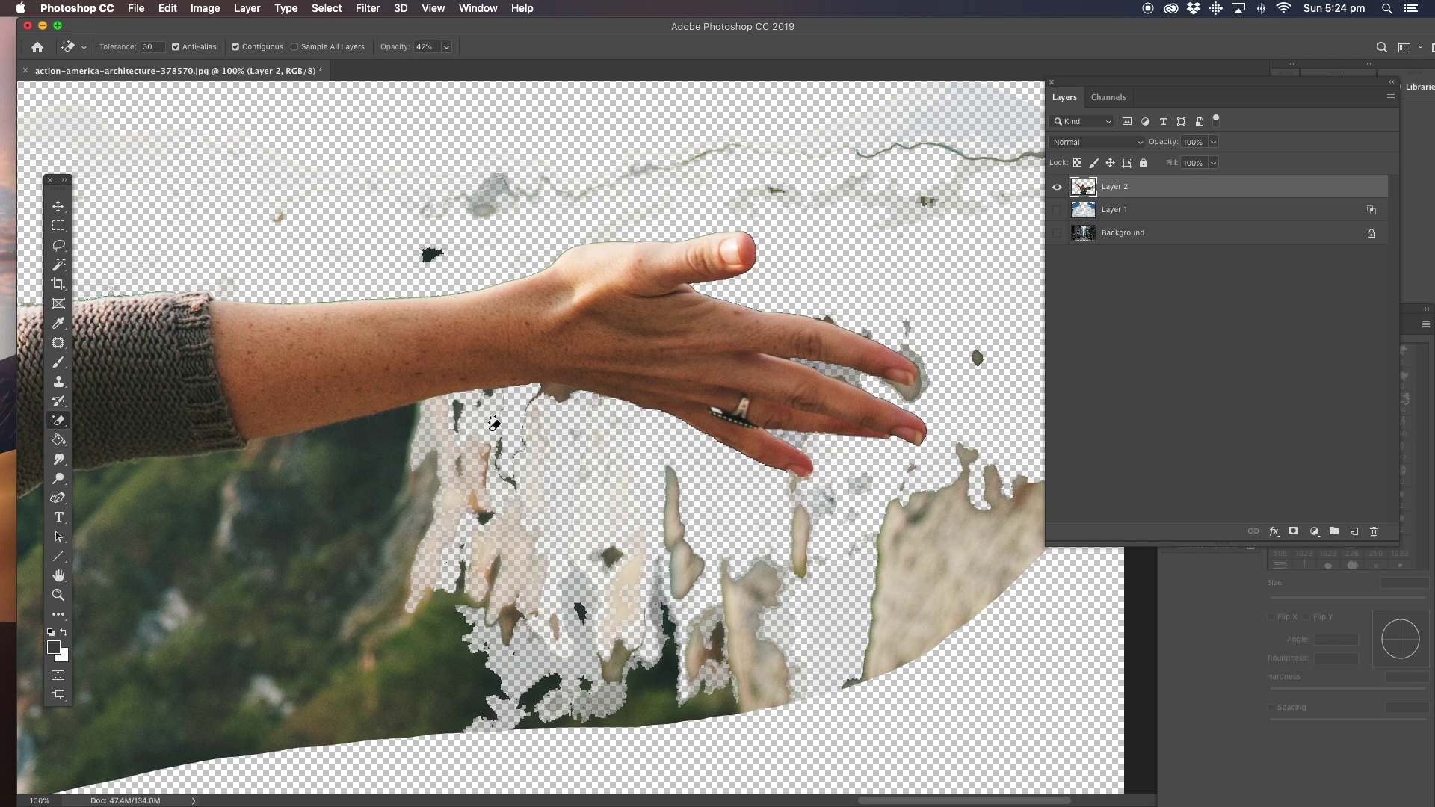
left_click(435, 441)
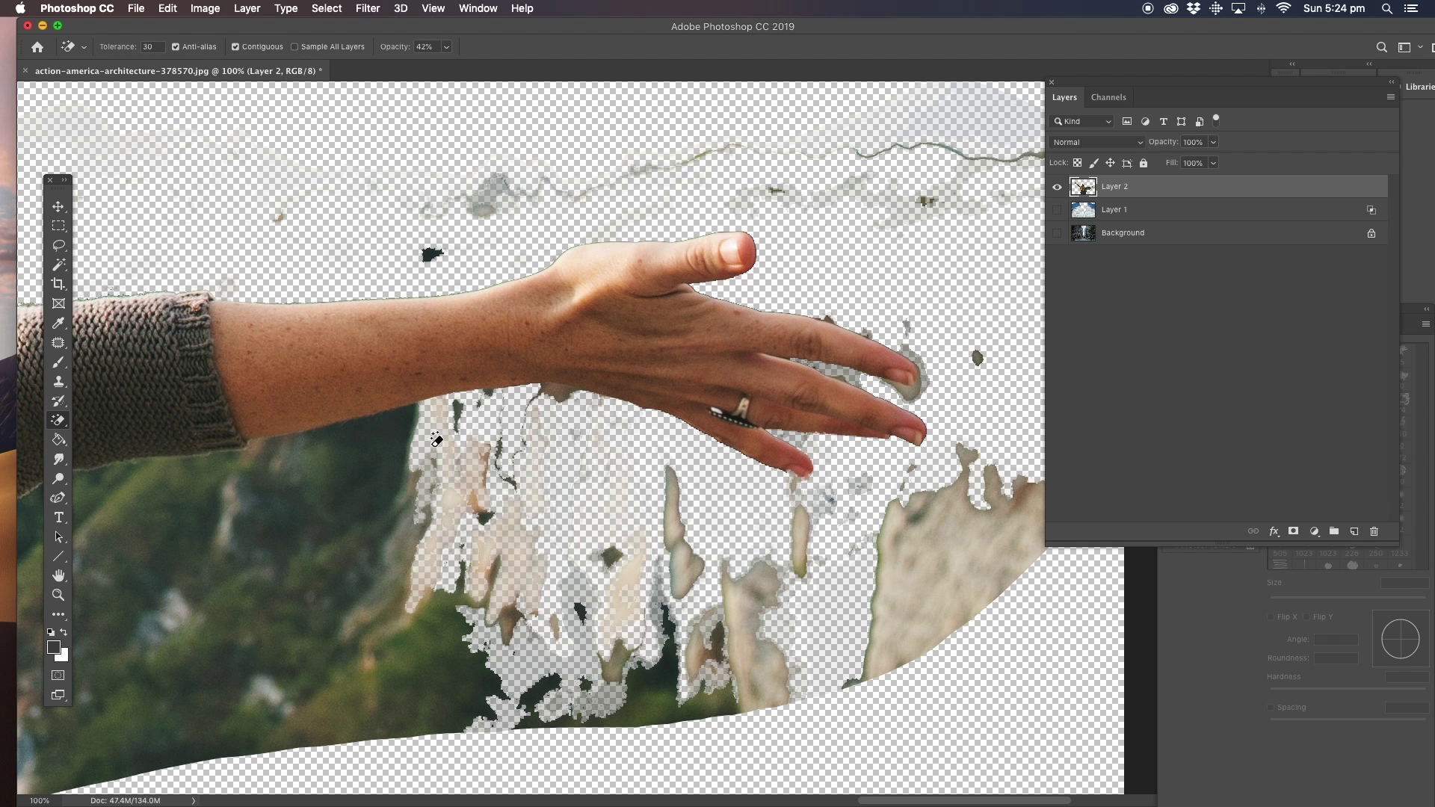
left_click(398, 439)
Try to erase the foliage below the right sleeve with the Magic Eraser and undo it.
mouse_move(284, 480)
left_mouse_down()
mouse_move(648, 289)
mouse_move(782, 295)
mouse_move(765, 299)
left_mouse_up()
left_click(663, 358)
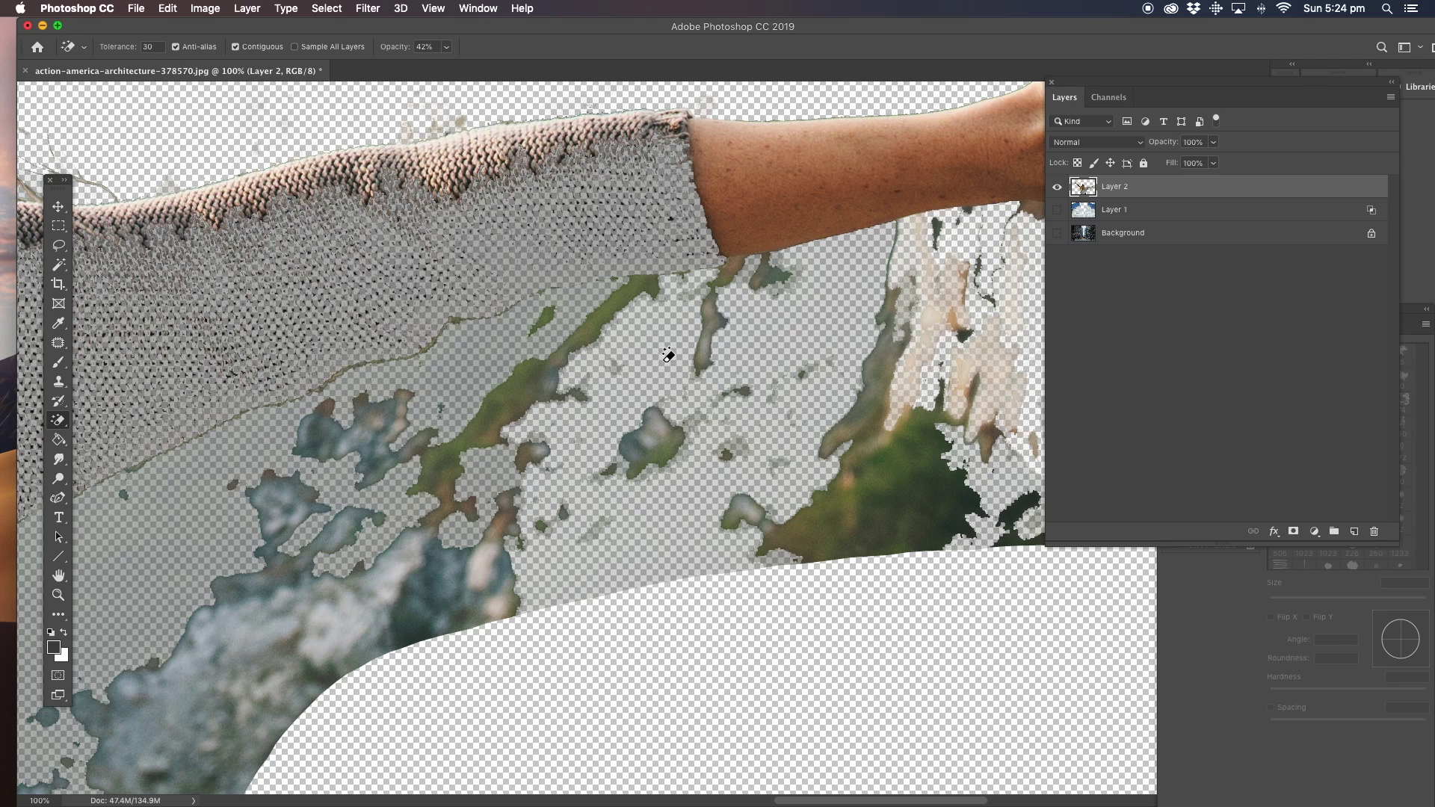
key("super+z")
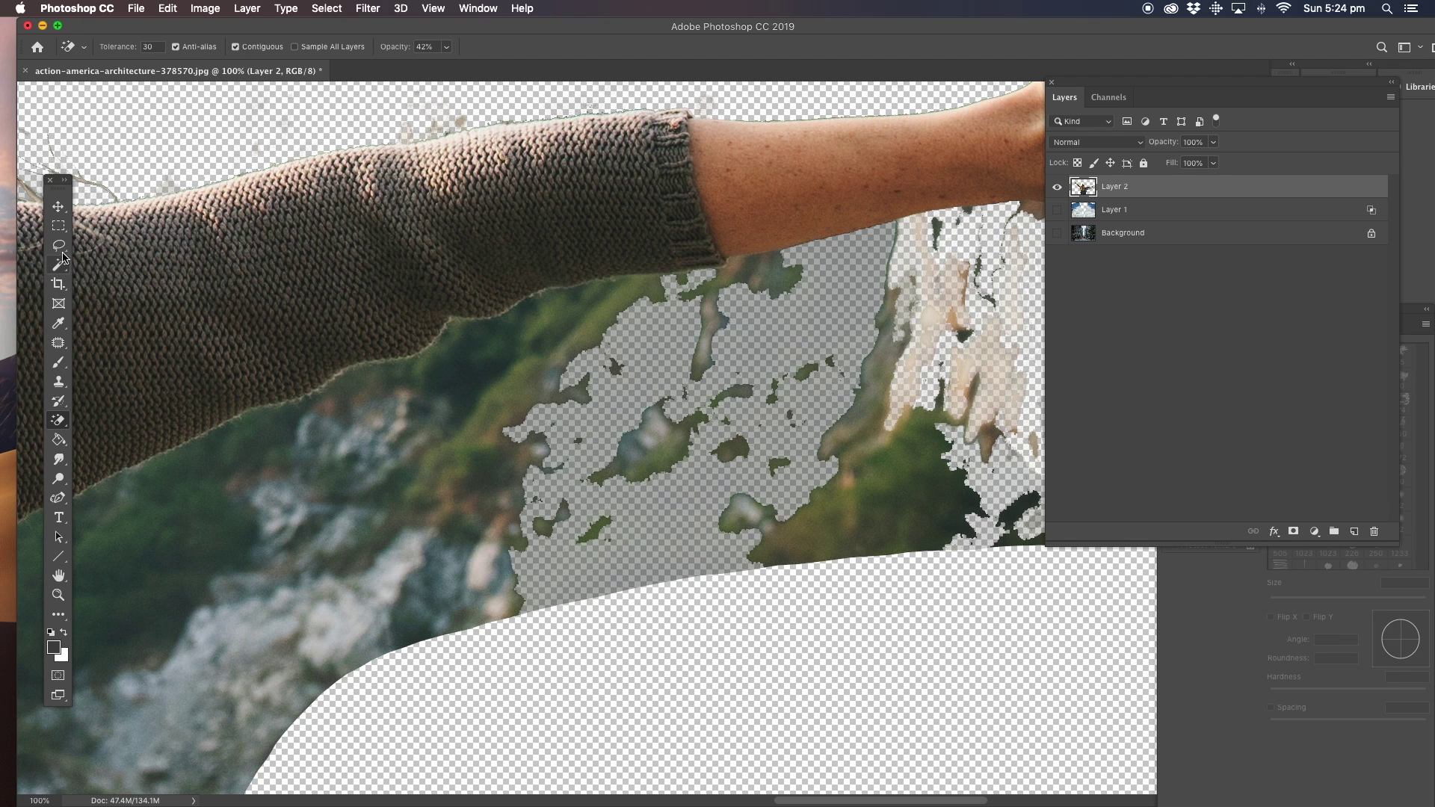
Lasso and delete the background directly beneath the right sleeve, from the cuff to past the elbow.
left_click(58, 246)
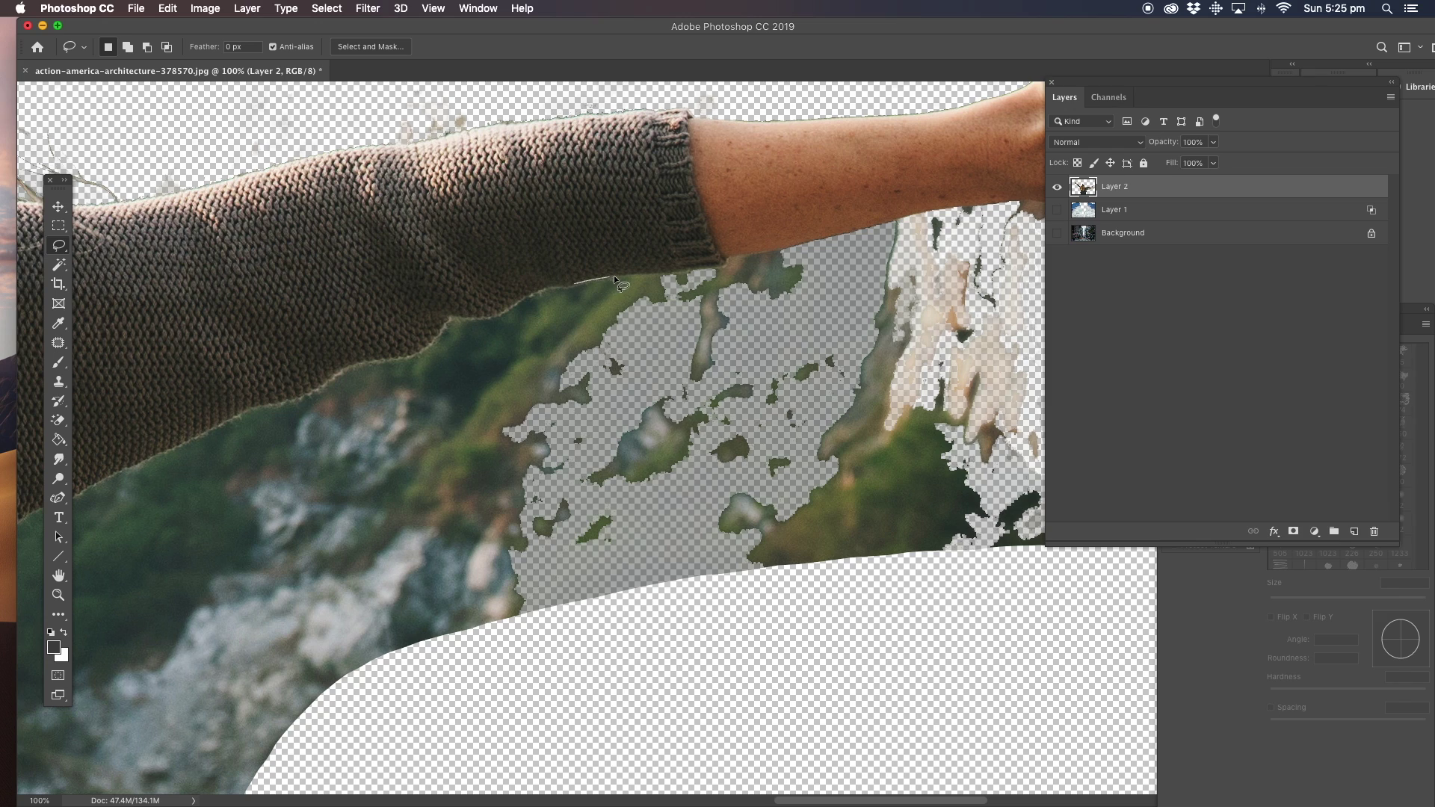
mouse_move(727, 260)
left_mouse_down()
mouse_move(726, 312)
mouse_move(546, 342)
left_mouse_up()
left_click_drag(571, 283, 579, 282)
key("Delete")
key("super+d")
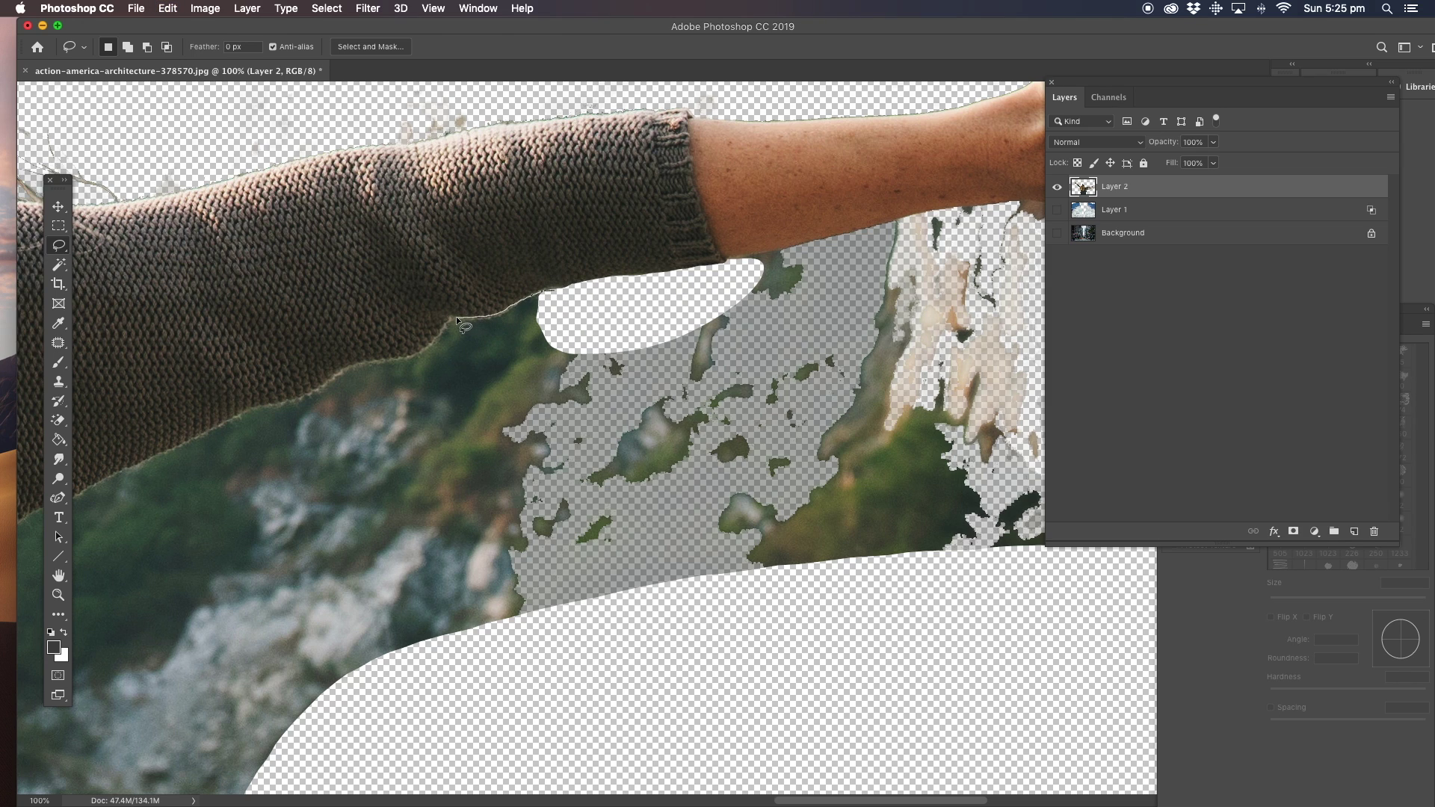
left_click_drag(402, 478, 610, 321)
key("Delete")
key("super+d")
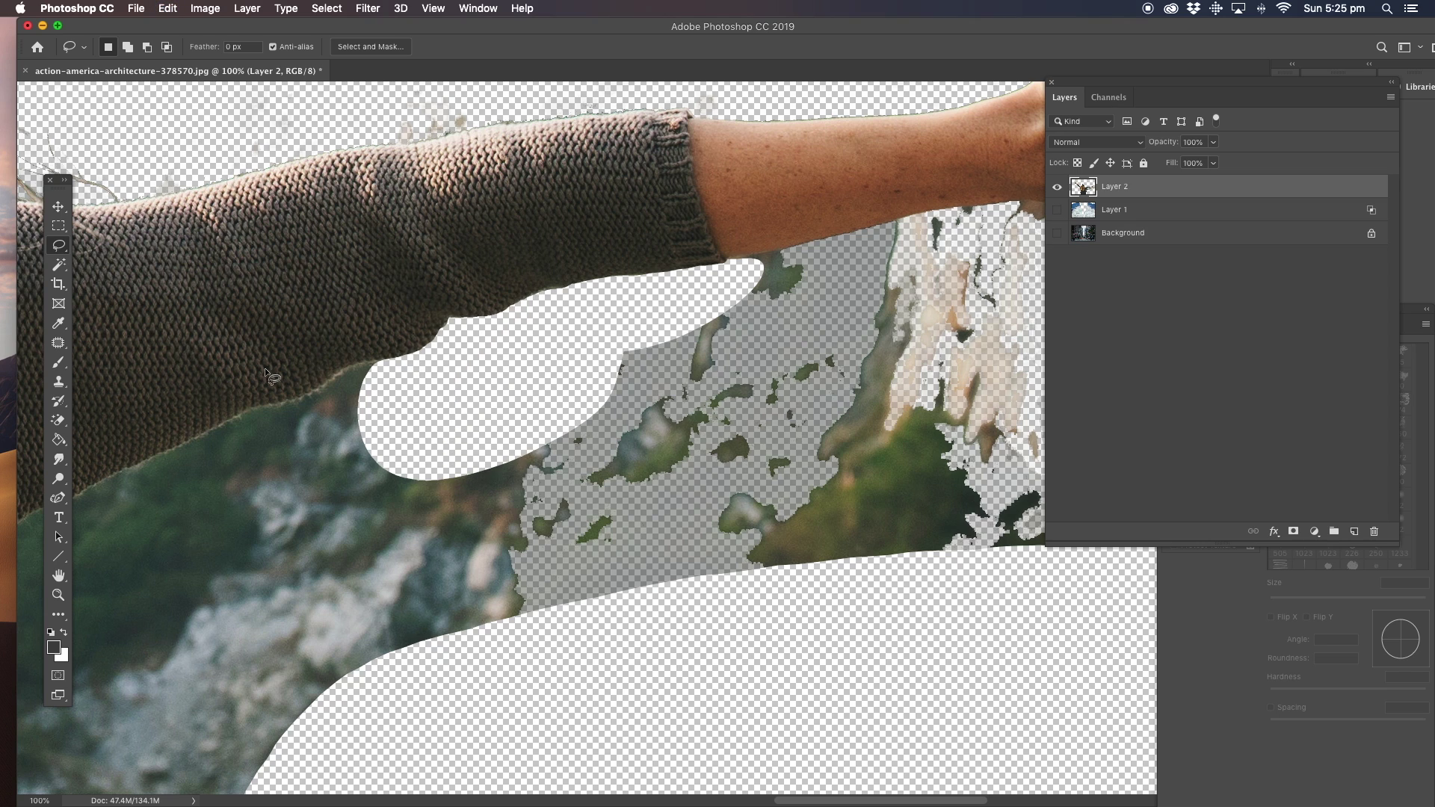
Try to erase the remaining foliage under the right sleeve with the Magic Eraser and undo it.
left_click(59, 420)
left_click(383, 490)
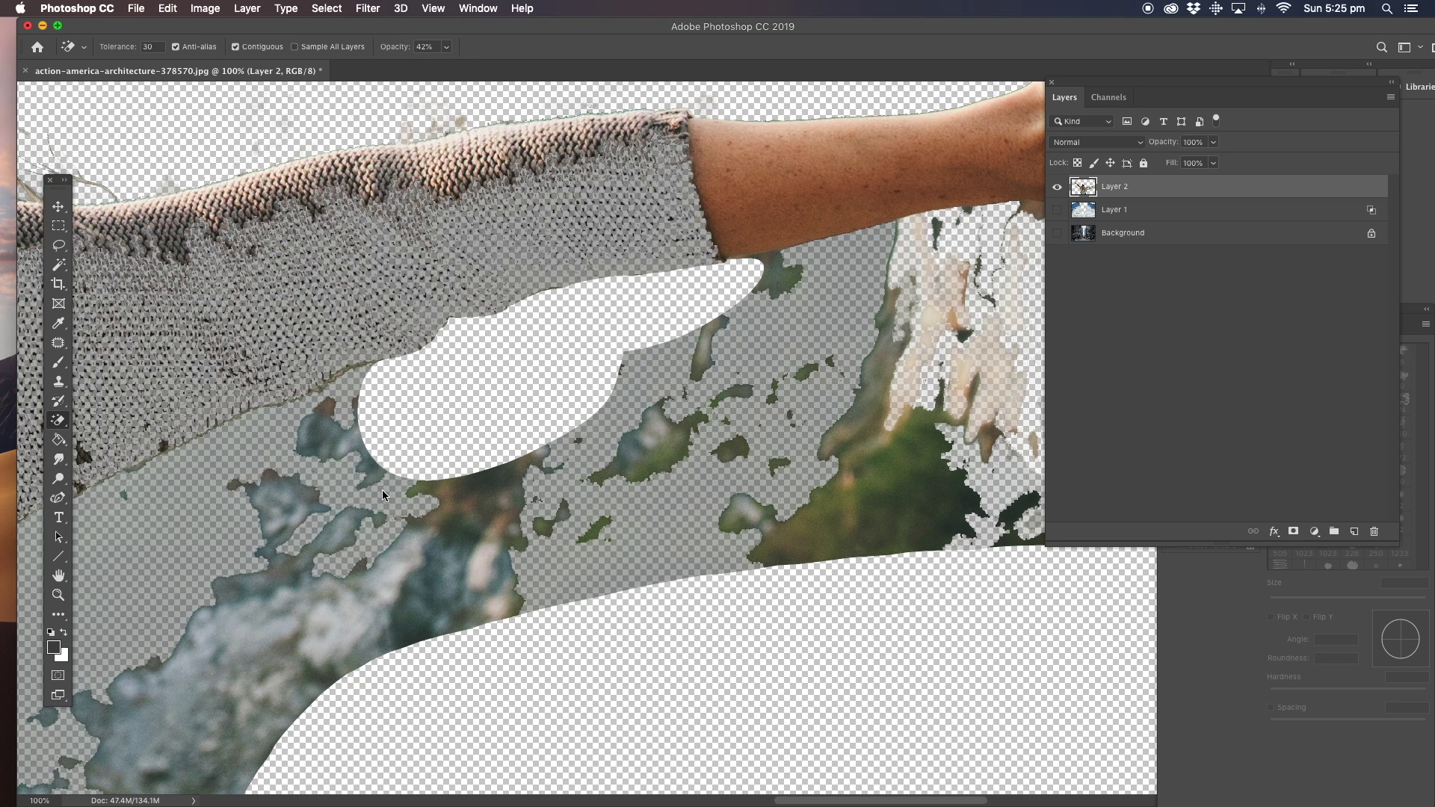
key("super+z")
Lasso and delete the background strip beneath the right upper sleeve as far as the armpit.
mouse_move(352, 463)
left_mouse_down()
mouse_move(650, 219)
mouse_move(536, 307)
left_mouse_up()
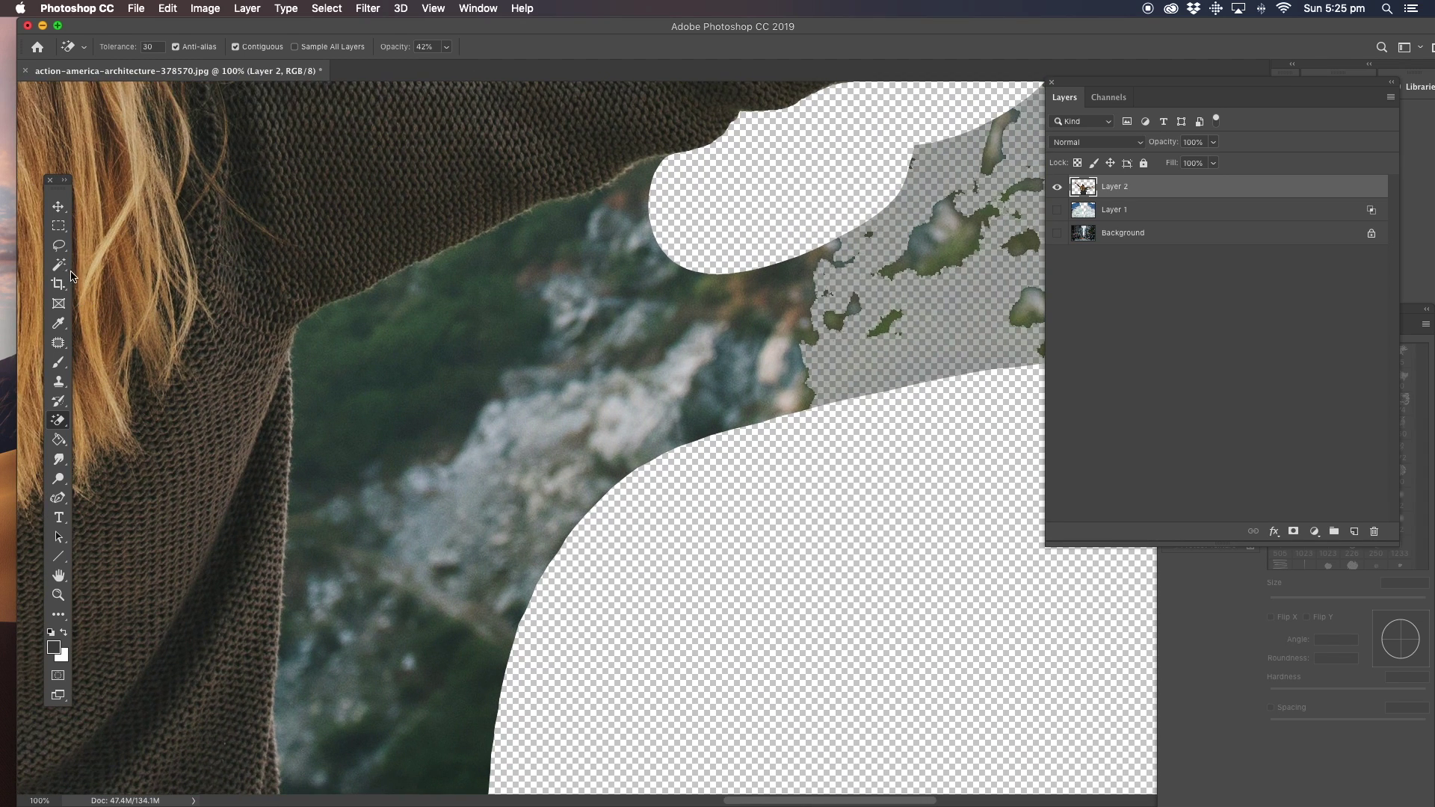
left_click(59, 245)
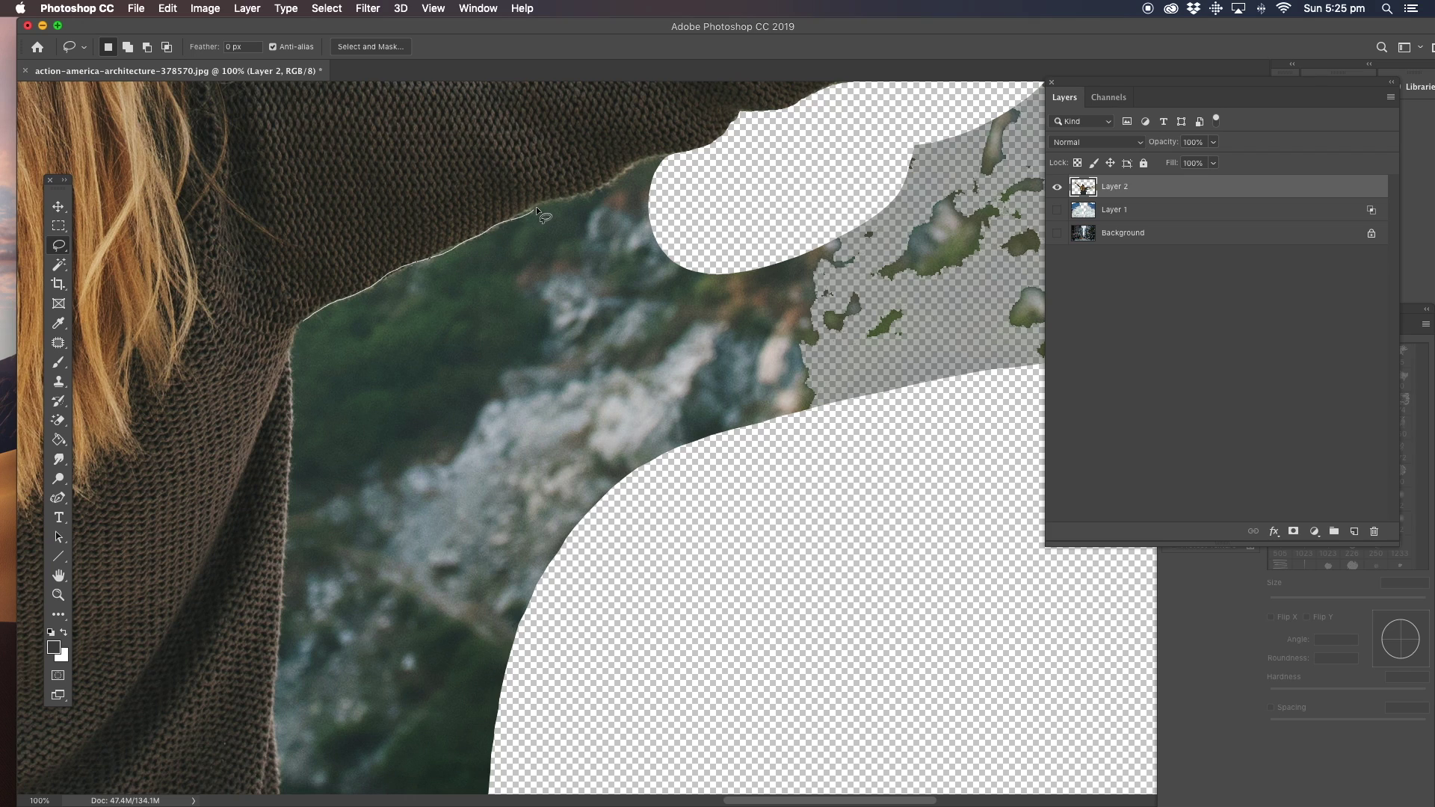
mouse_move(668, 153)
left_mouse_down()
mouse_move(554, 338)
mouse_move(370, 415)
mouse_move(305, 323)
left_mouse_up()
key("Delete")
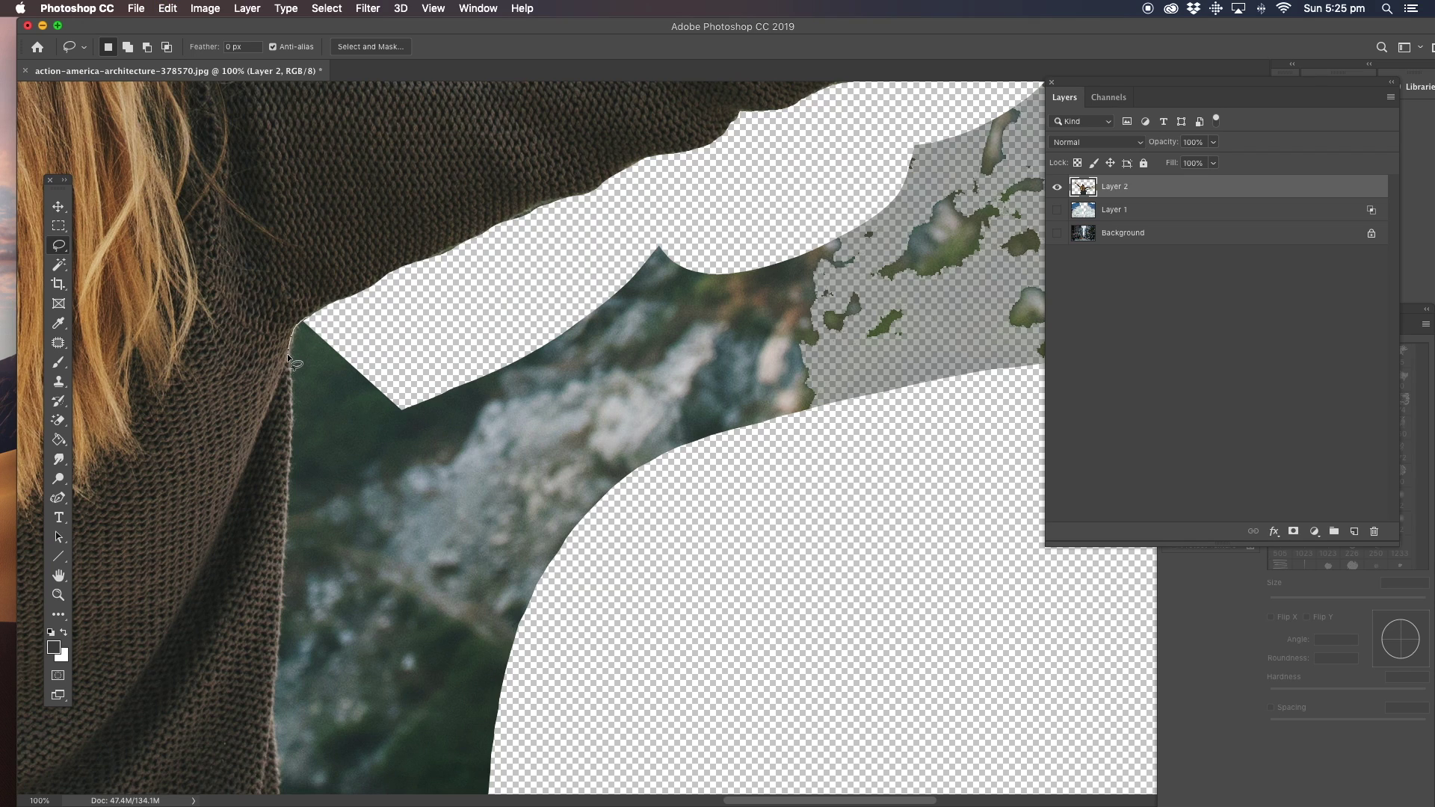
Lasso and cut away the background along the right side of the sweater, from the armpit down towards the hem.
mouse_move(293, 404)
left_mouse_down()
mouse_move(302, 446)
mouse_move(413, 387)
mouse_move(398, 356)
mouse_move(317, 346)
mouse_move(268, 310)
mouse_move(262, 416)
left_mouse_up()
key("super+x")
left_click_drag(258, 474, 375, 277)
key("super+x")
left_click_drag(324, 553, 348, 312)
left_click_drag(287, 233, 276, 319)
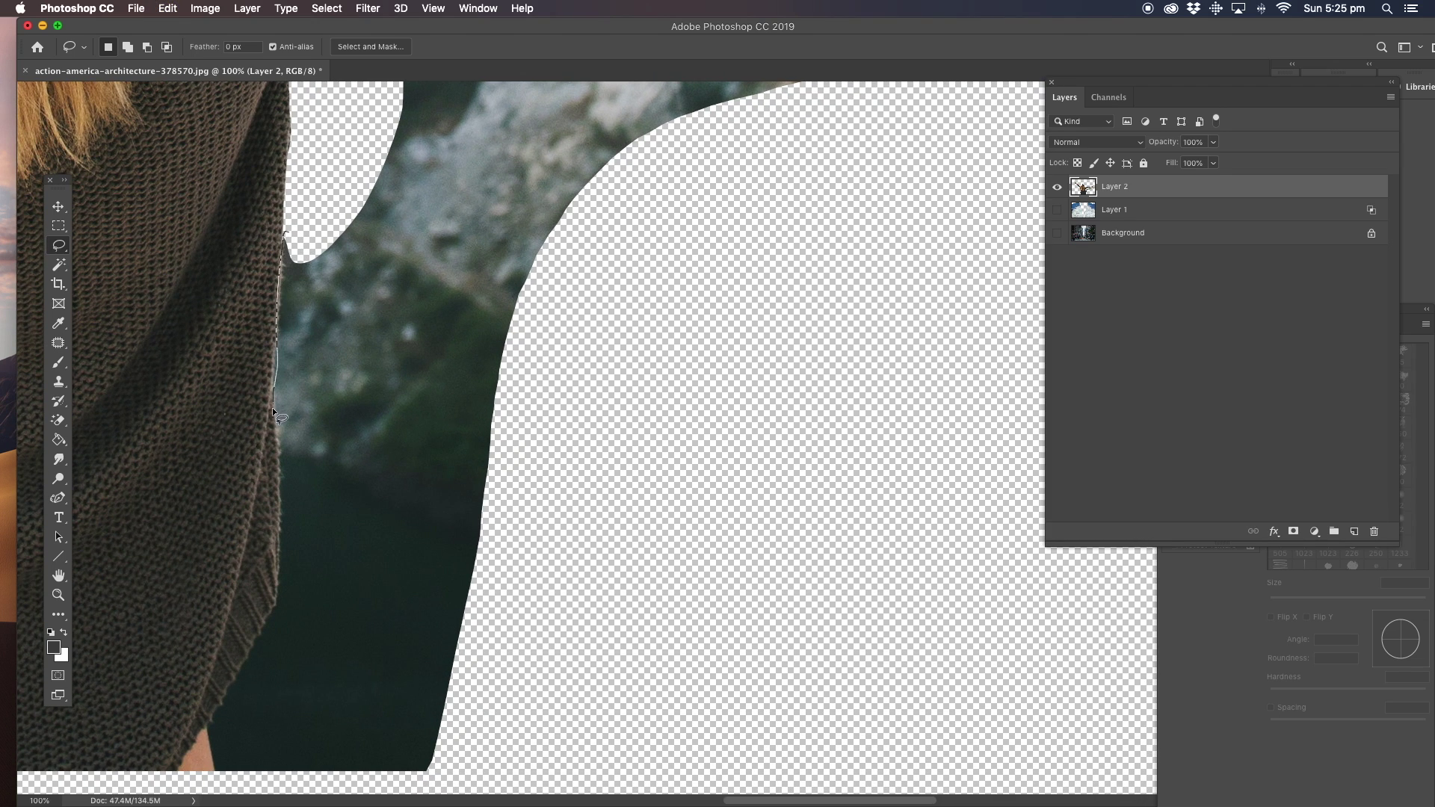
left_click_drag(368, 396, 355, 233)
key("super+x")
Lasso and cut away the dark background beside the sweater's lower right hem and the exposed skin.
mouse_move(322, 483)
left_mouse_down()
mouse_move(358, 333)
mouse_move(356, 247)
mouse_move(313, 243)
mouse_move(312, 275)
left_mouse_up()
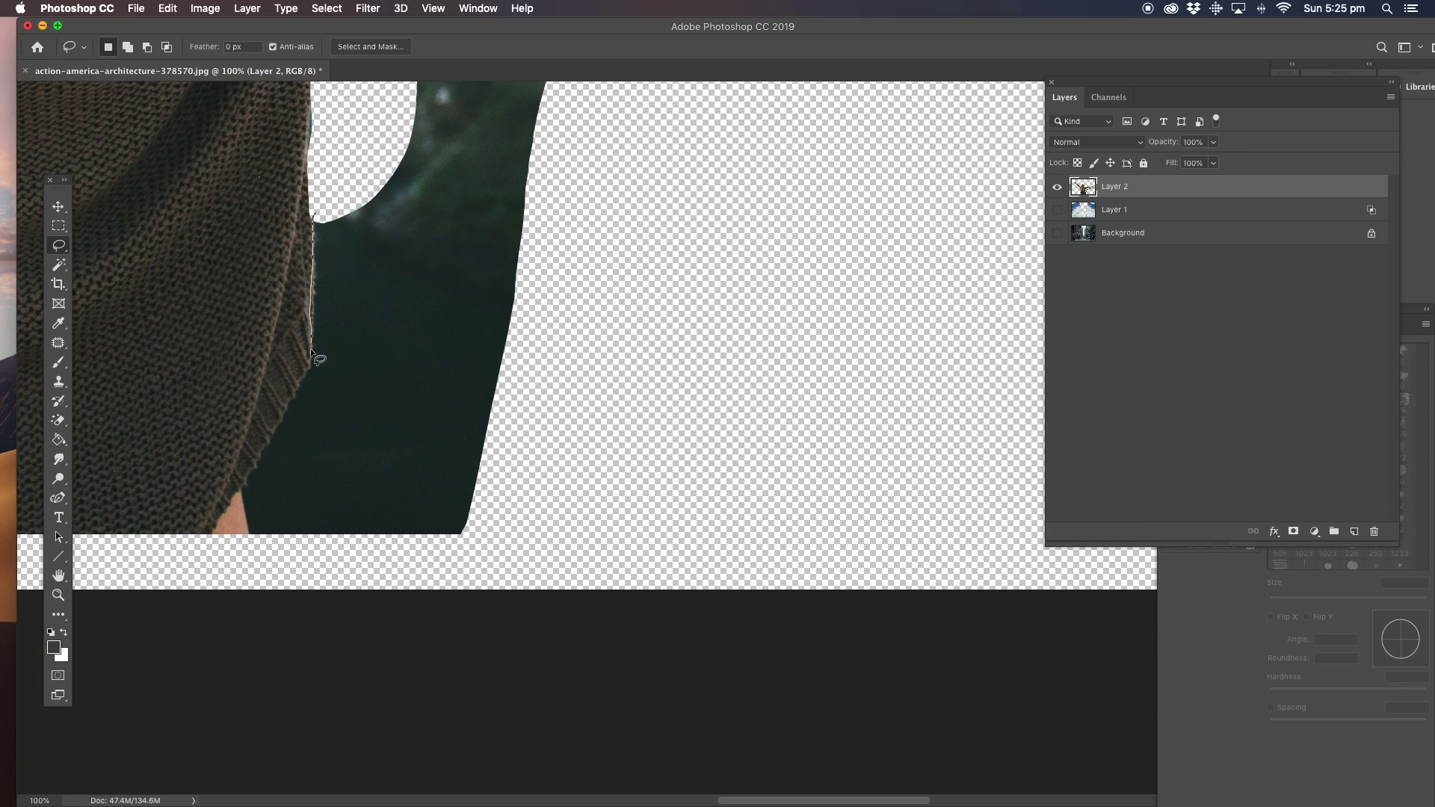
mouse_move(248, 528)
left_mouse_down()
mouse_move(473, 317)
mouse_move(457, 152)
mouse_move(317, 212)
left_mouse_up()
key("super+x")
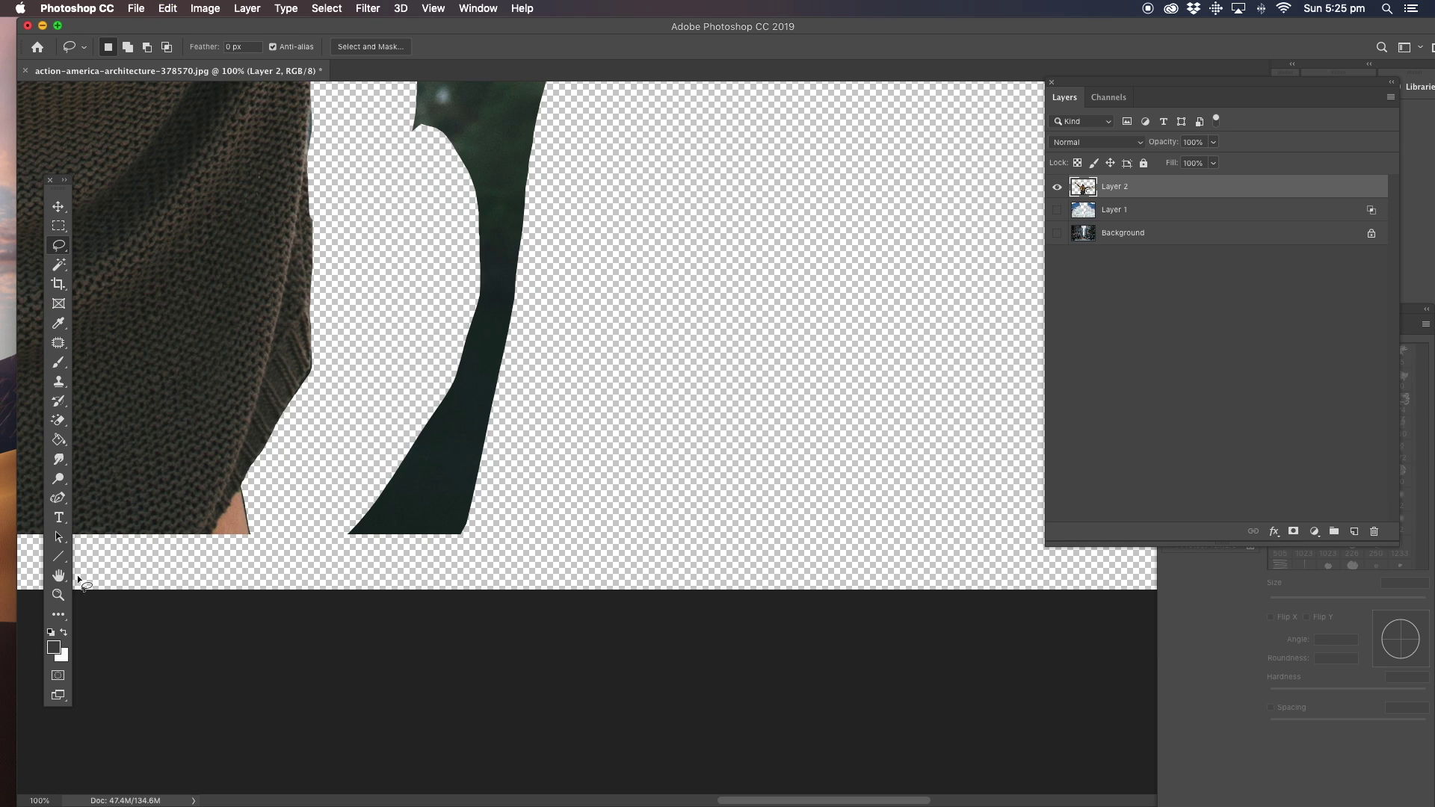
Lasso and cut out the large leftover background band curving from beside the sweater to below the right sleeve.
left_click(58, 595)
left_click(355, 307, "alt")
left_click(356, 305, "alt")
left_click(363, 295, "alt")
left_click_drag(479, 243, 562, 525)
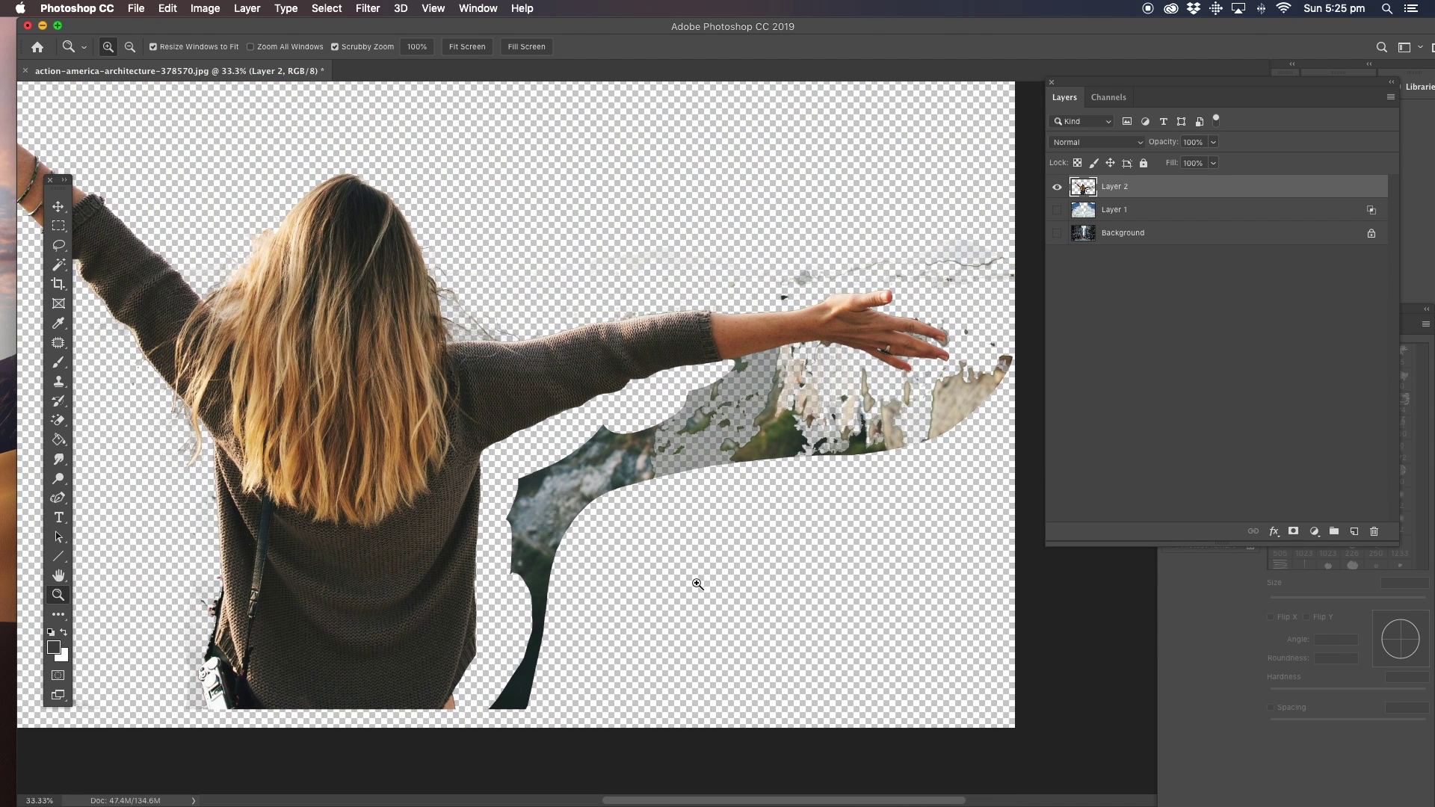
left_click(58, 245)
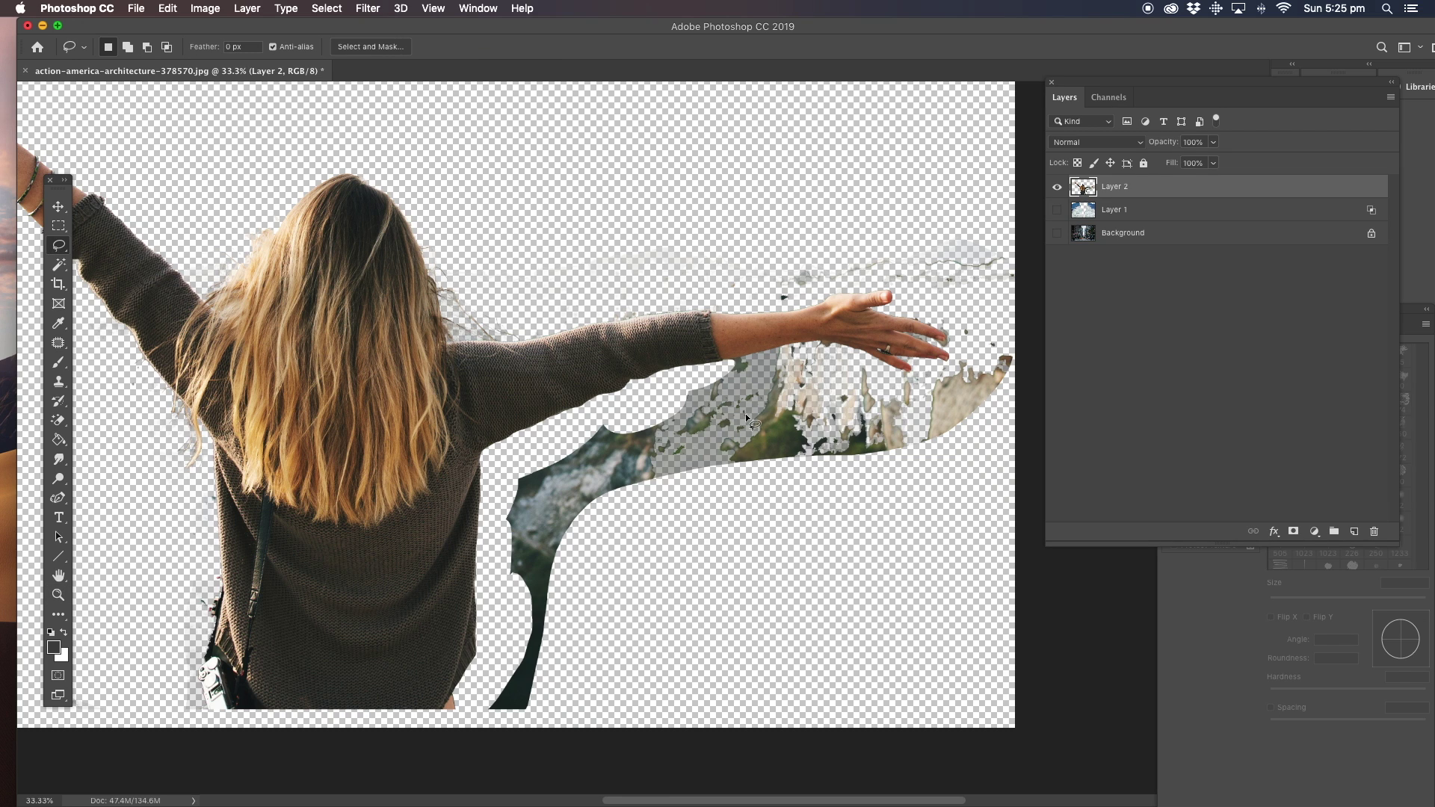
mouse_move(581, 755)
left_mouse_down()
mouse_move(846, 583)
mouse_move(824, 453)
mouse_move(735, 399)
left_mouse_up()
key("super+x")
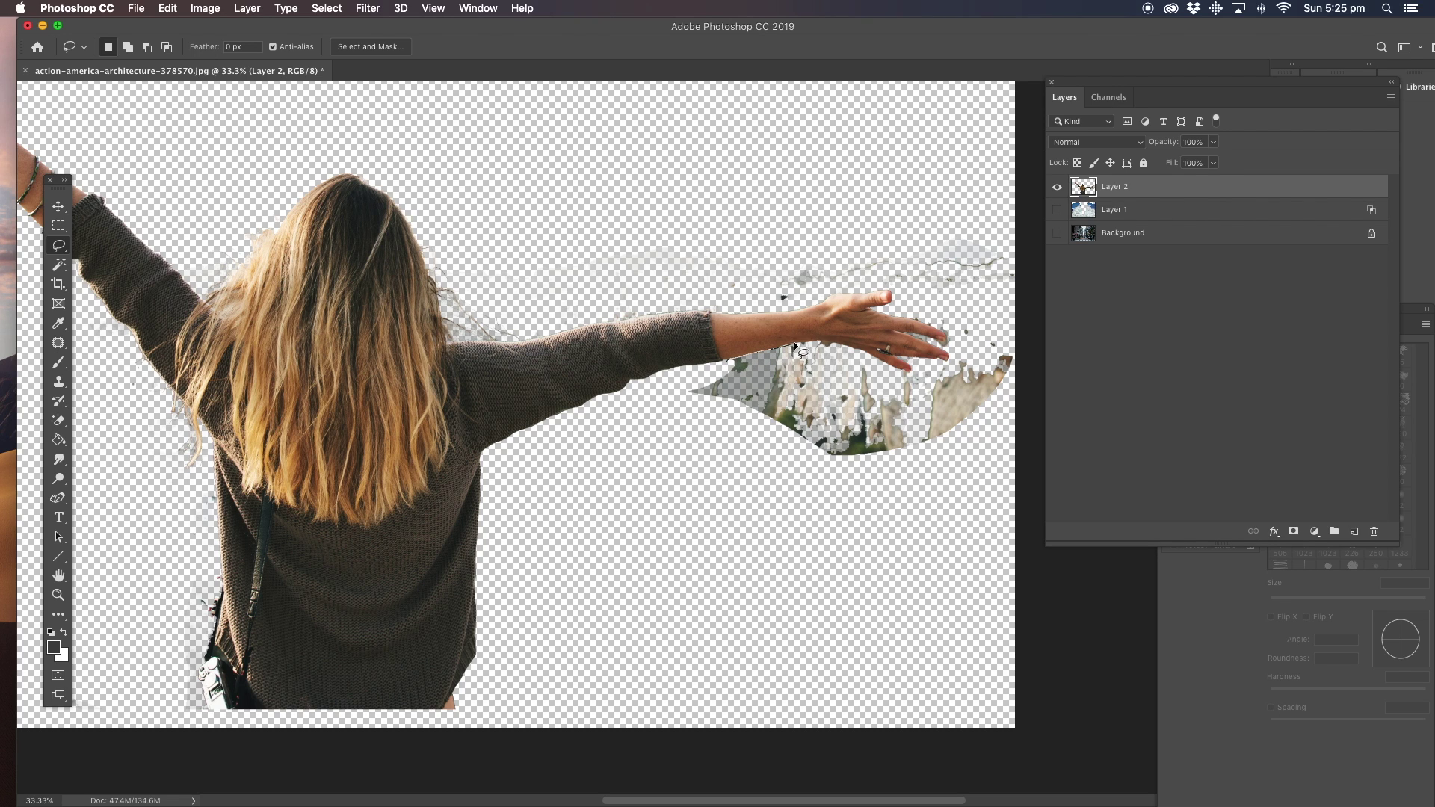
Lasso and cut out the cliff and foliage remnants below the right forearm and palm.
mouse_move(849, 346)
left_mouse_down()
mouse_move(883, 370)
mouse_move(629, 451)
mouse_move(719, 369)
mouse_move(680, 386)
mouse_move(712, 387)
left_mouse_up()
key("super+x")
key("super+x")
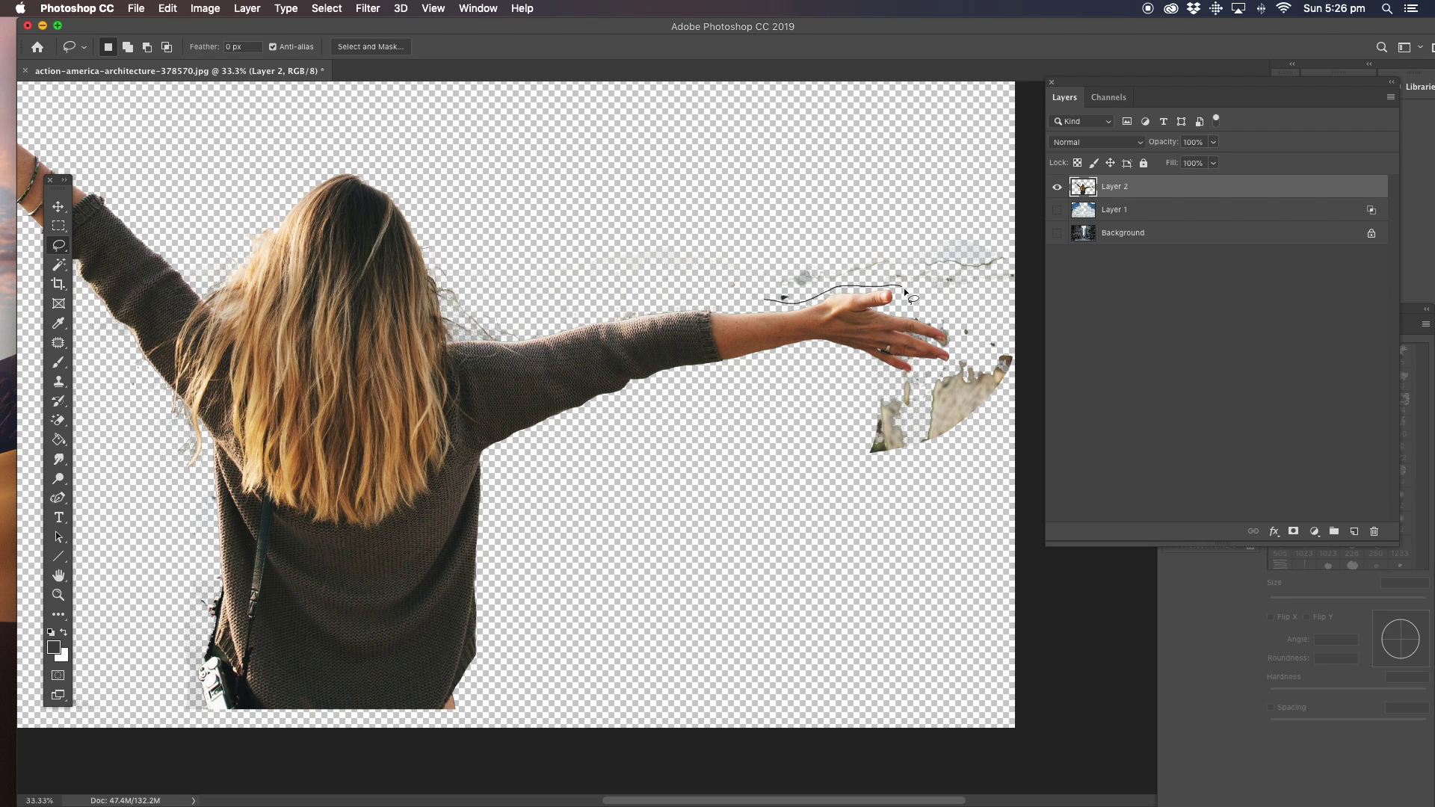
Lasso and cut out the faint remnants above the right hand and the rock pieces below its fingertips.
mouse_move(1027, 307)
left_mouse_down()
mouse_move(738, 220)
mouse_move(768, 296)
left_mouse_up()
key("super+x")
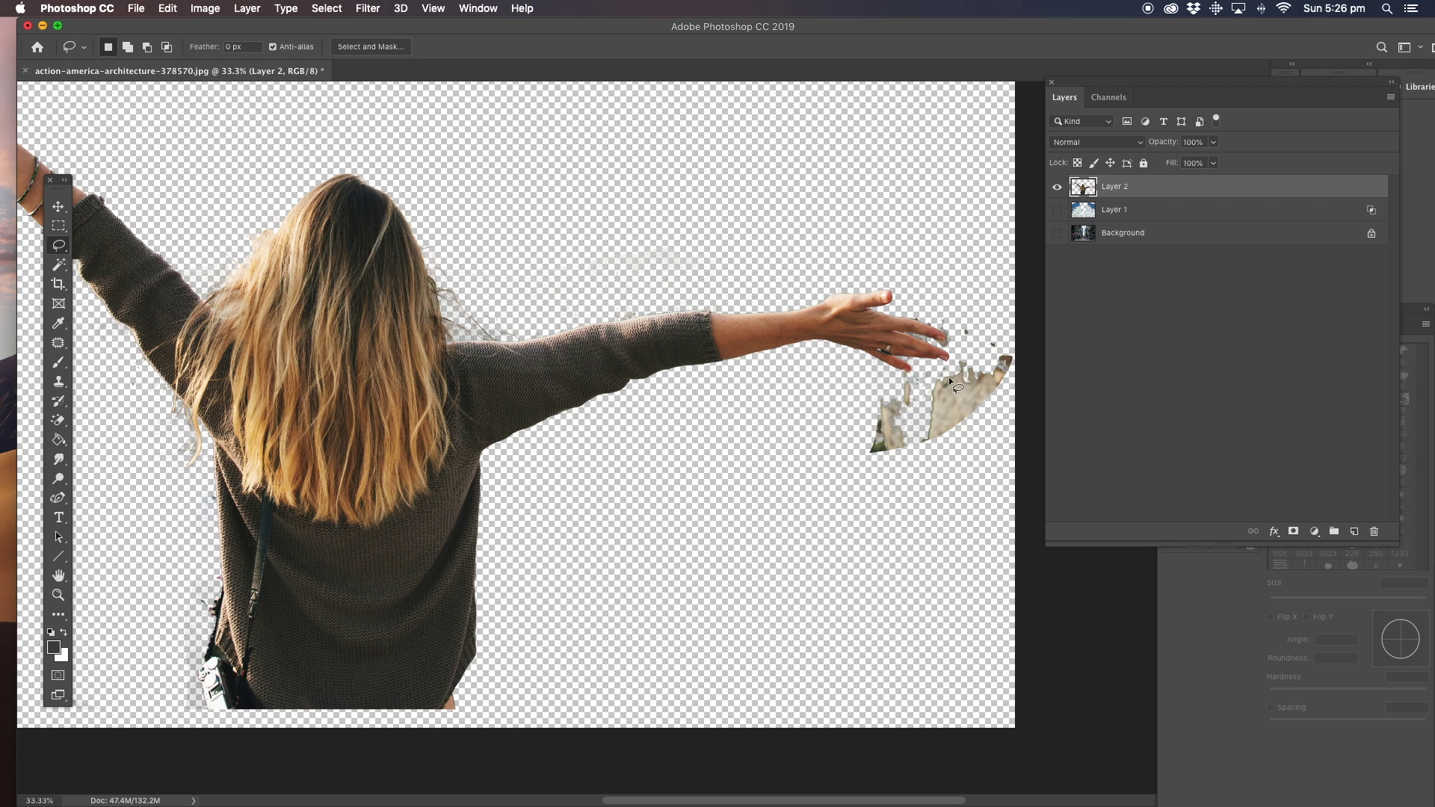
mouse_move(928, 314)
left_mouse_down()
mouse_move(953, 338)
mouse_move(945, 365)
mouse_move(833, 408)
mouse_move(933, 513)
mouse_move(993, 299)
mouse_move(834, 346)
left_mouse_up()
key("super+x")
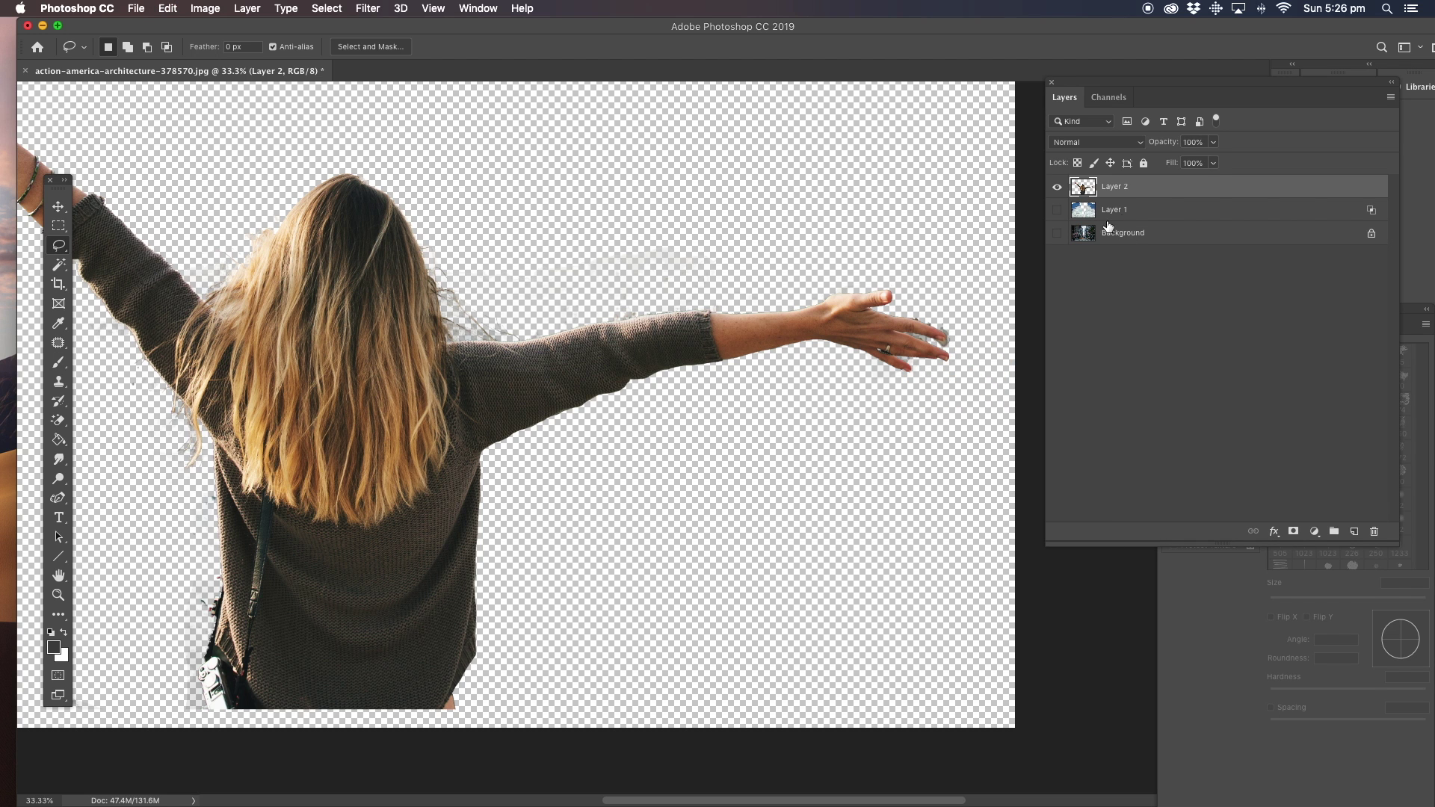
Lasso and cut away the background specks along the right index finger's upper edge and the patch around its fingertip.
left_click(58, 596)
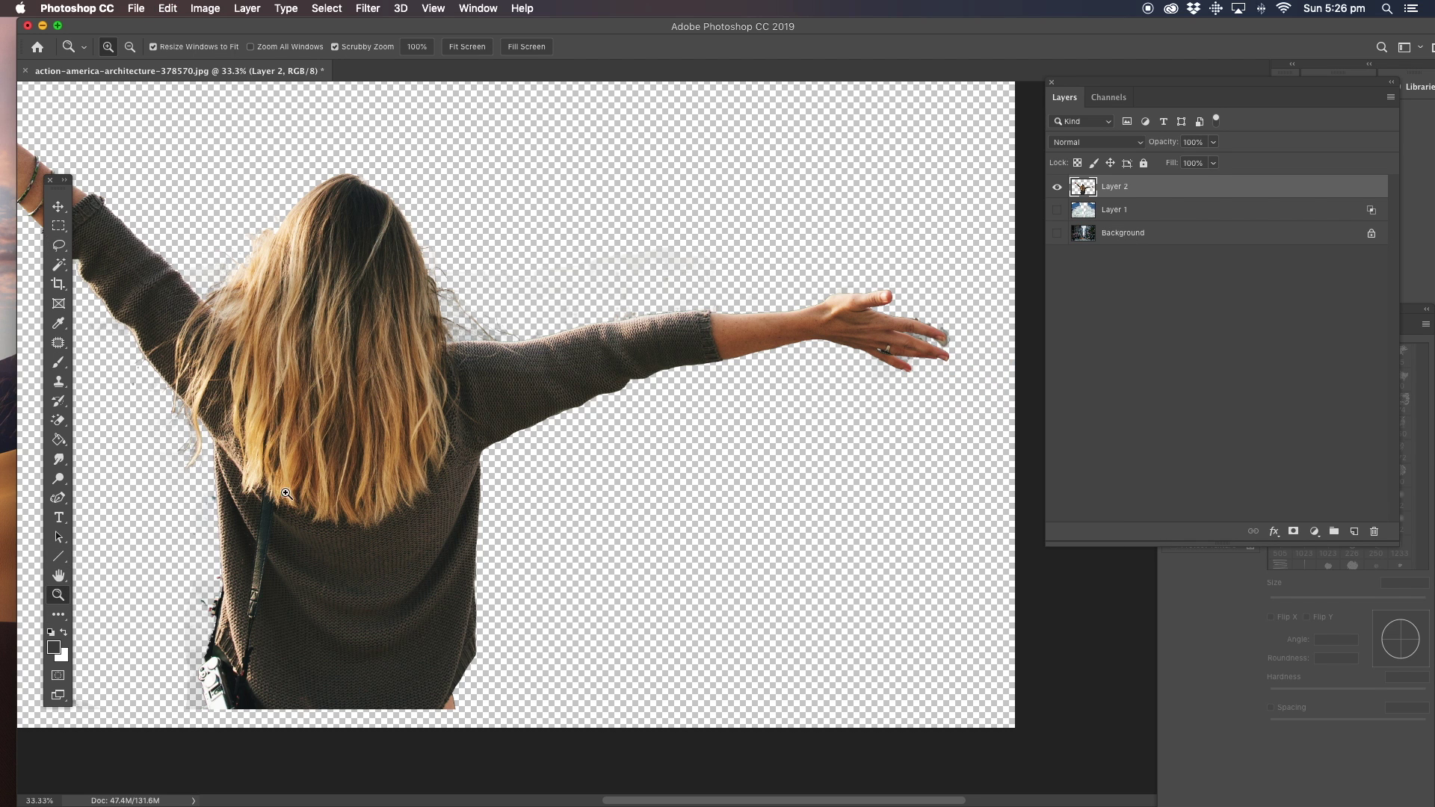
left_click(984, 368)
left_click(973, 362)
left_click(959, 352)
left_click(949, 342)
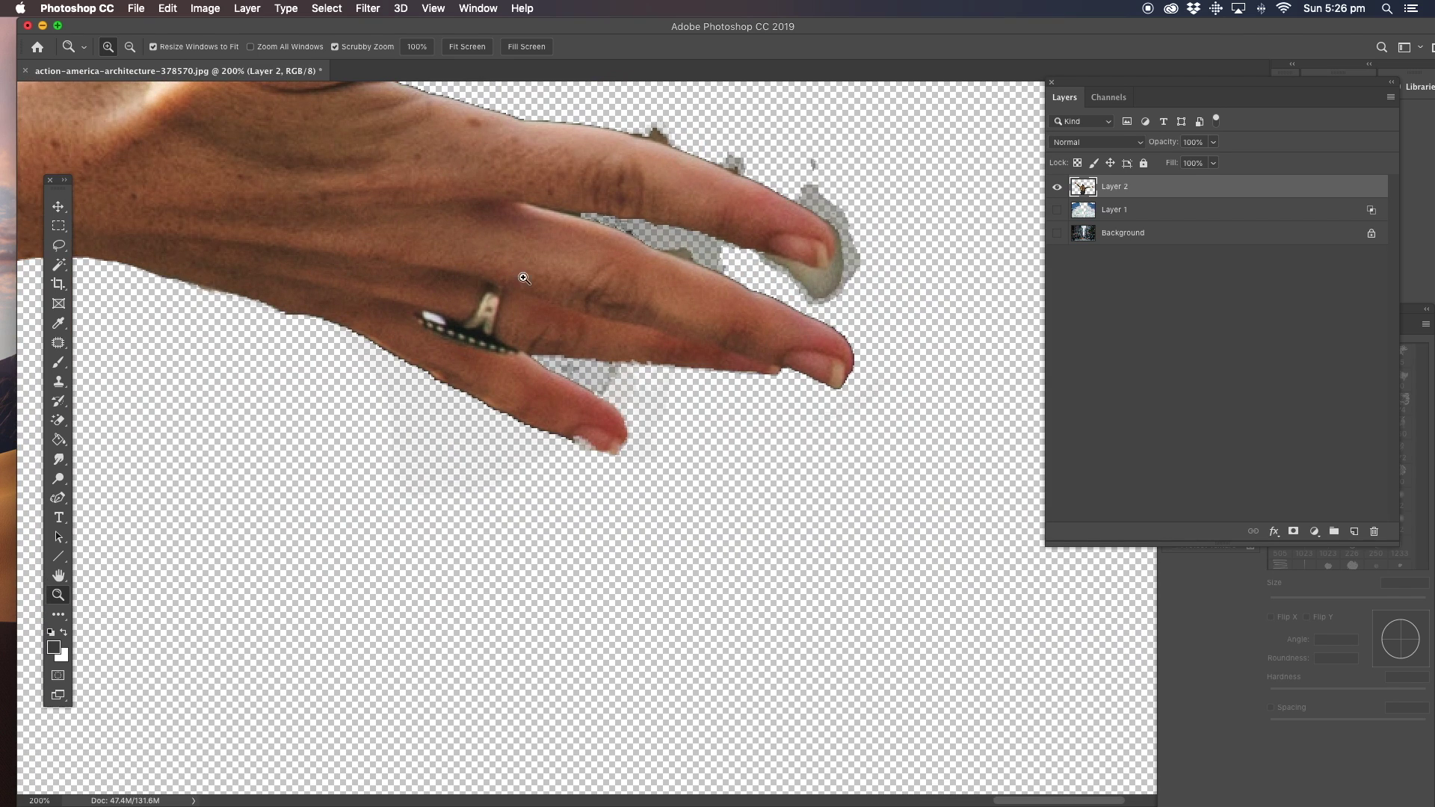
left_click_drag(541, 283, 526, 357)
left_click(58, 246)
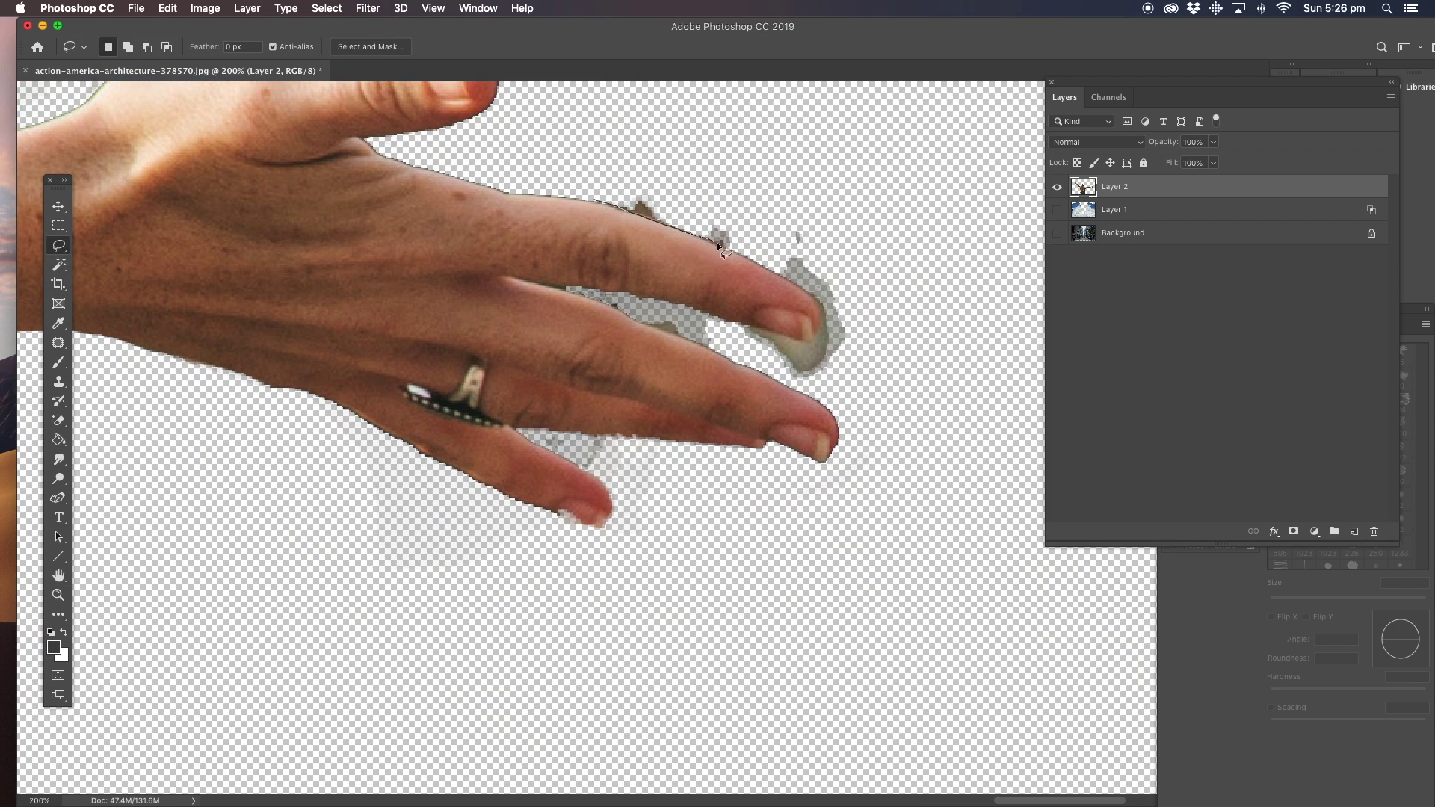
mouse_move(805, 289)
left_mouse_down()
mouse_move(698, 155)
mouse_move(597, 197)
left_mouse_up()
key("super+x")
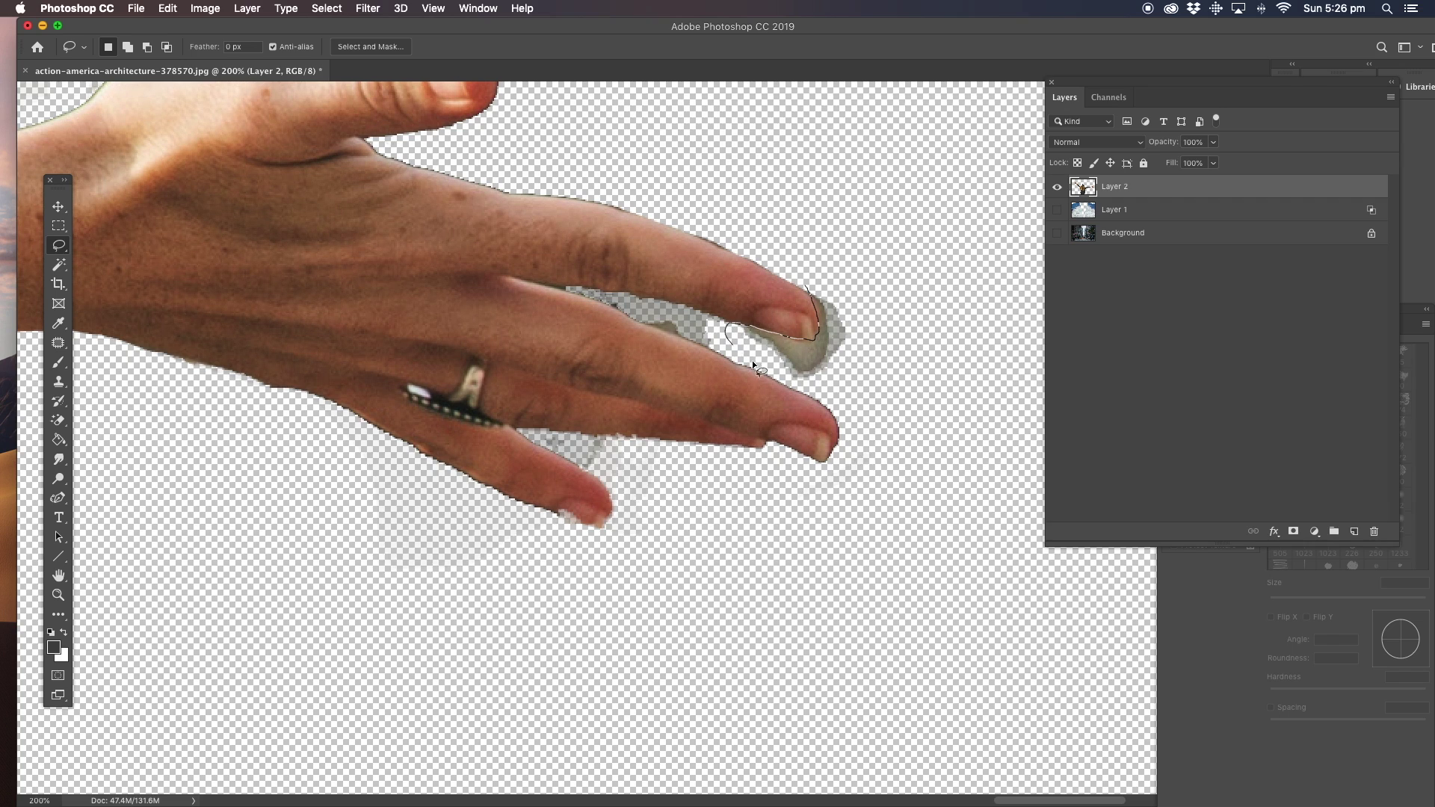
left_click_drag(838, 387, 814, 290)
key("super+x")
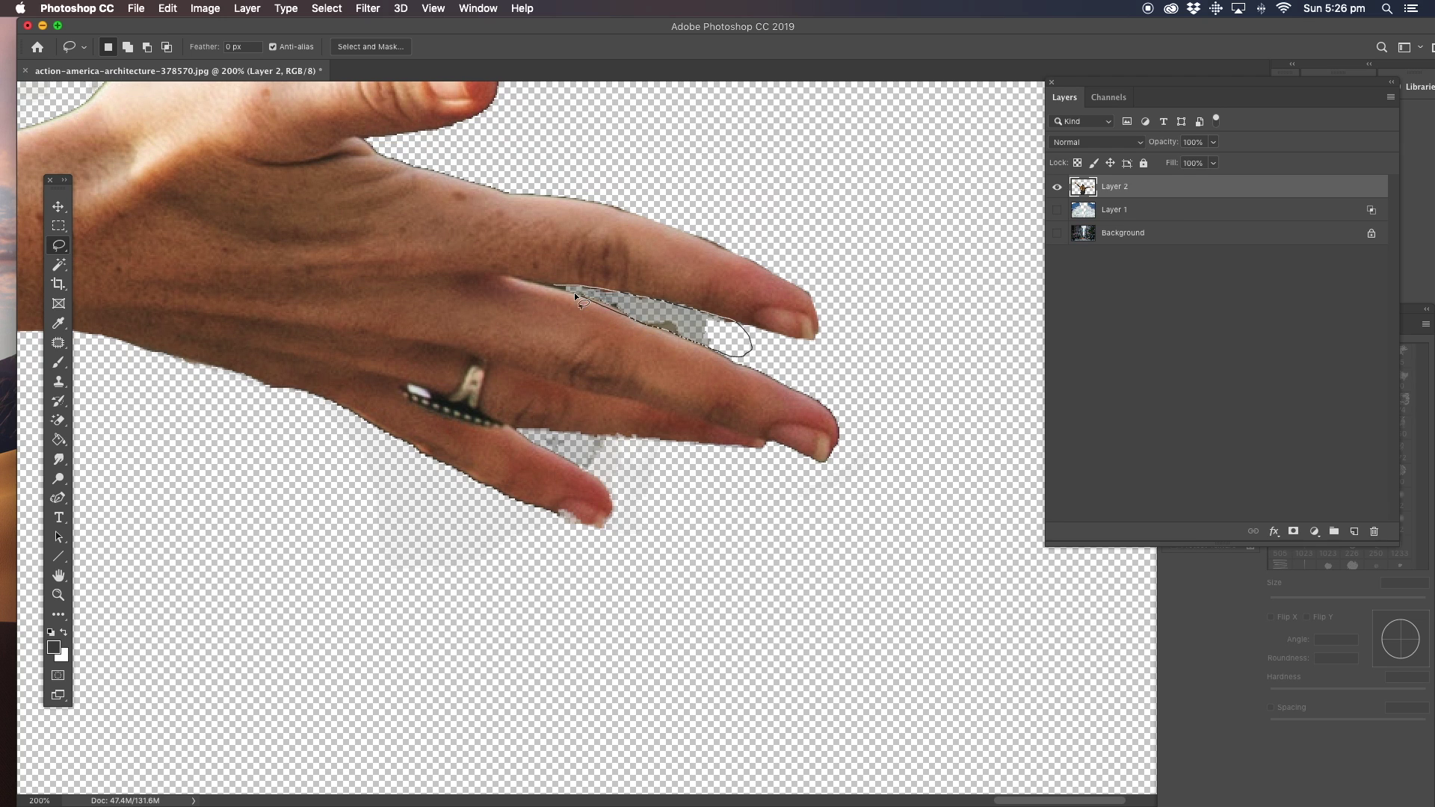
Cut out the background left between the right hand's fingers and the faint haze below the little finger.
key("super+x")
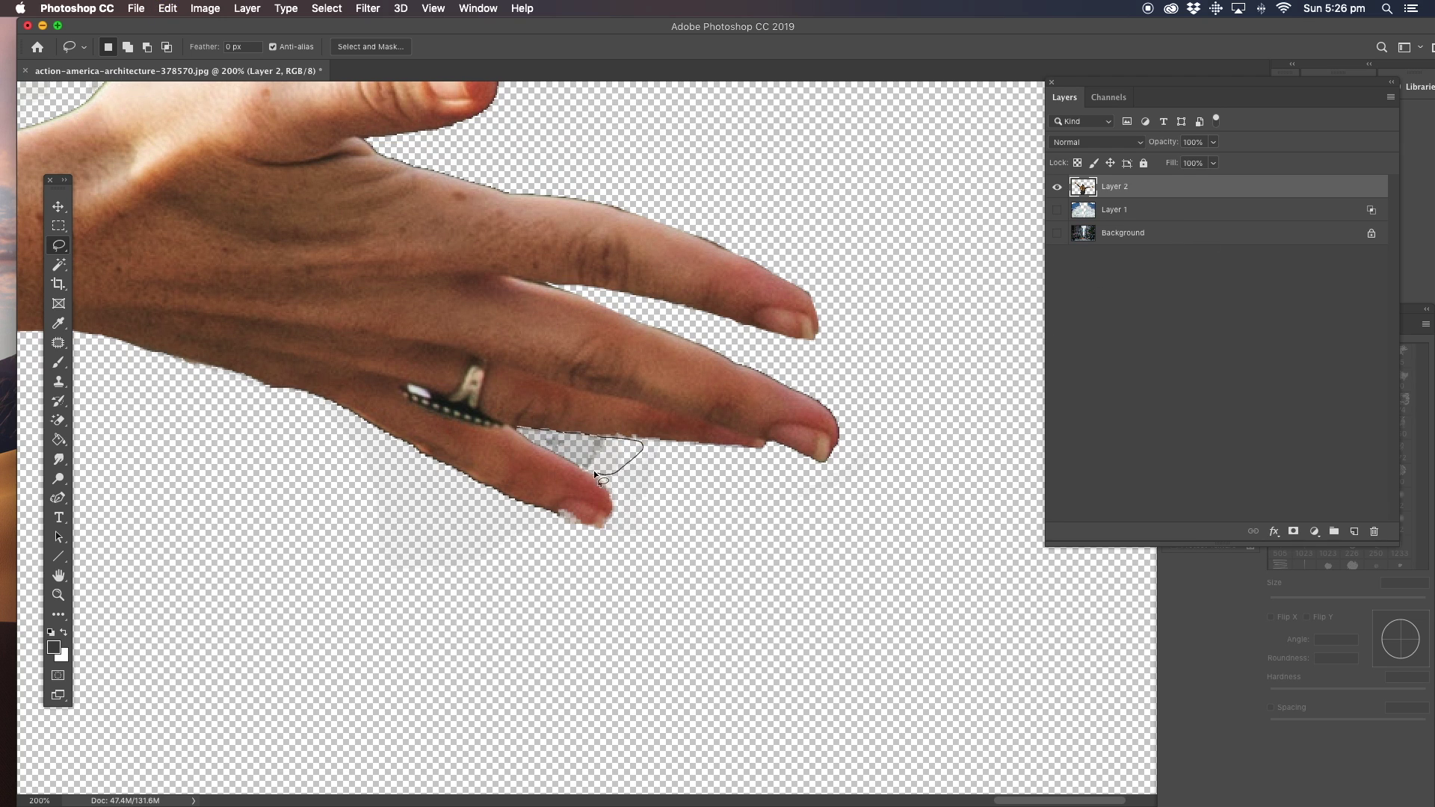
key("super+x")
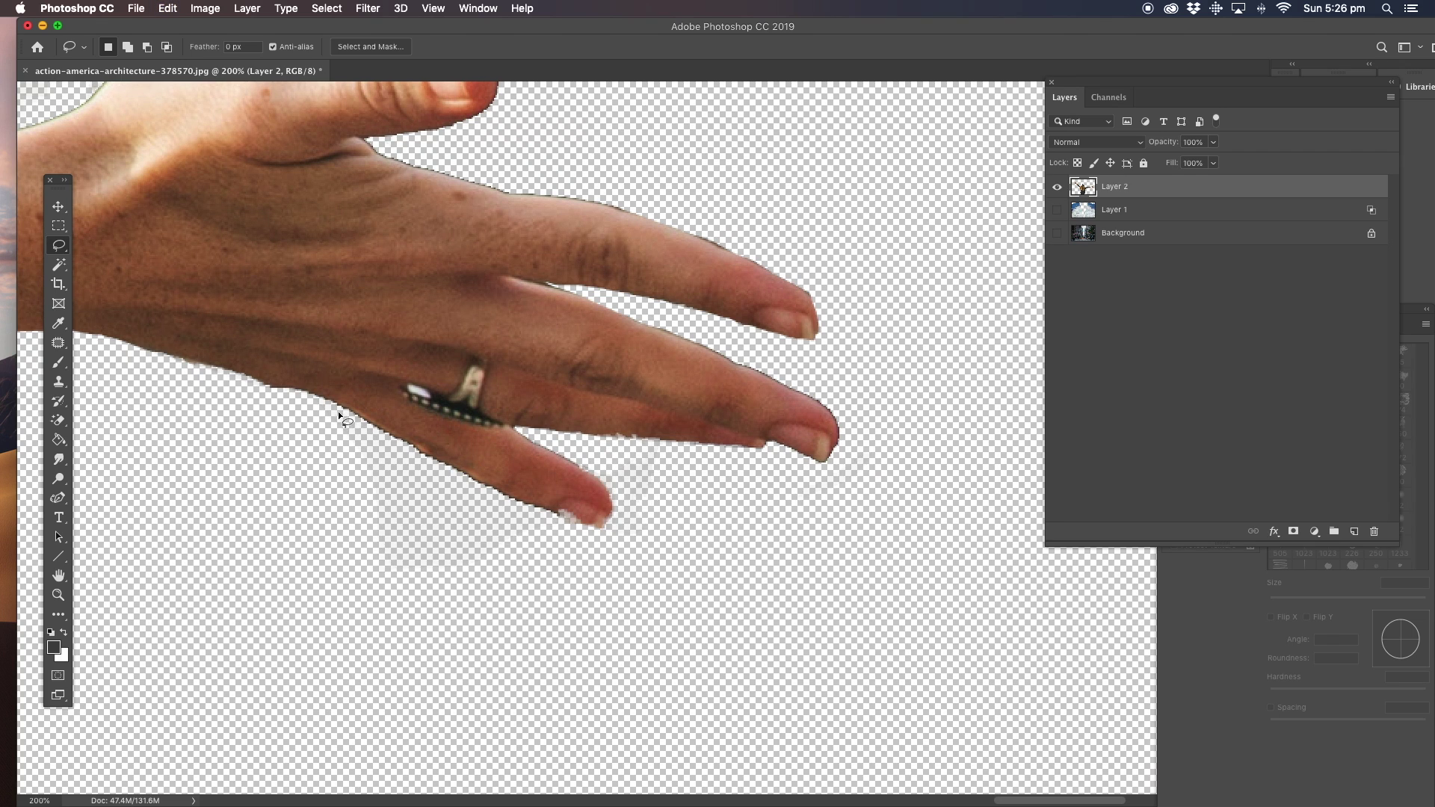
mouse_move(373, 428)
left_mouse_down()
mouse_move(545, 511)
mouse_move(573, 556)
mouse_move(321, 568)
mouse_move(275, 416)
left_mouse_up()
key("super+x")
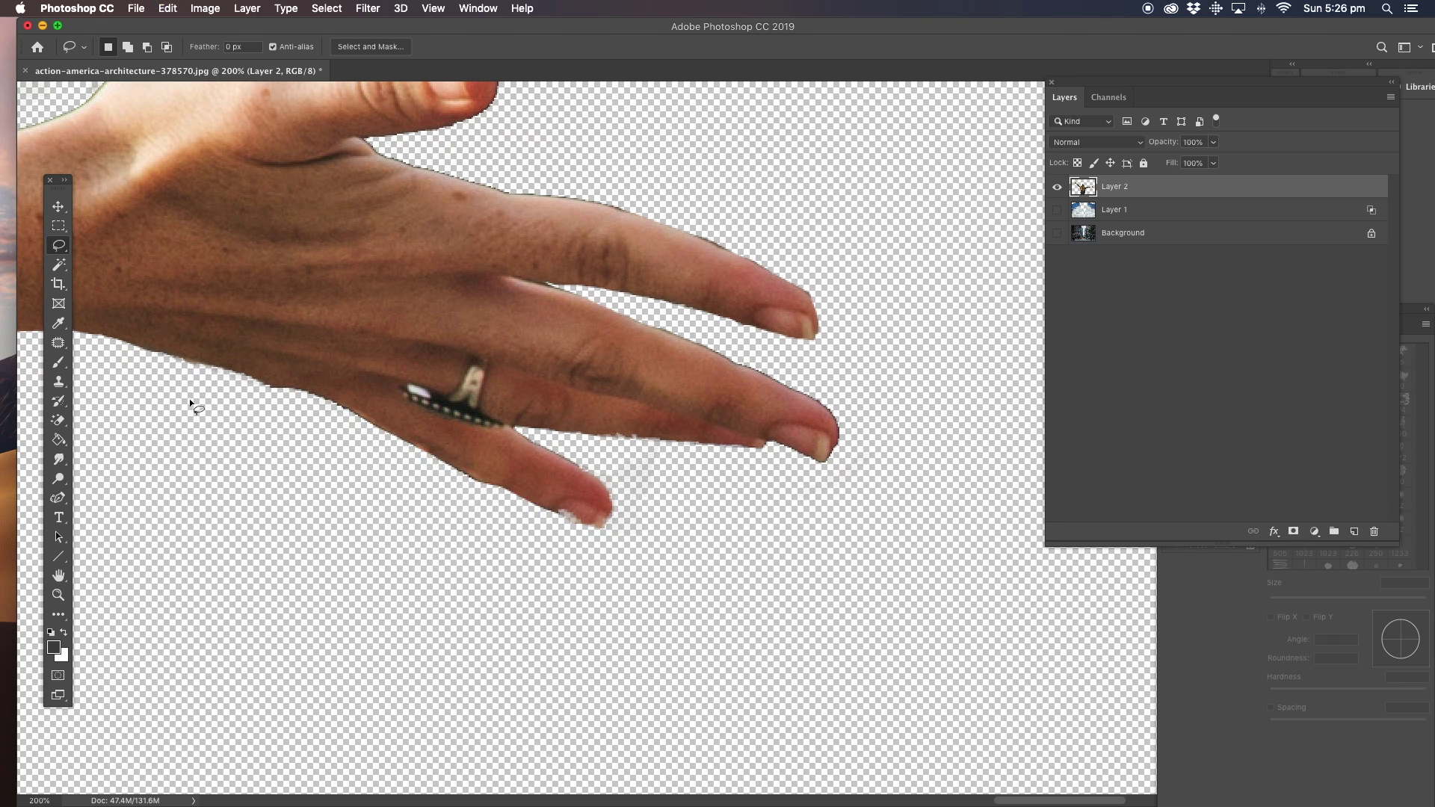
Erase the faint background remnants floating above the right sleeve with the Magic Eraser.
left_click(64, 596)
left_click(404, 355)
left_click(404, 355)
left_click(306, 370)
left_click_drag(261, 324, 887, 359)
right_click(445, 361)
left_click(454, 366)
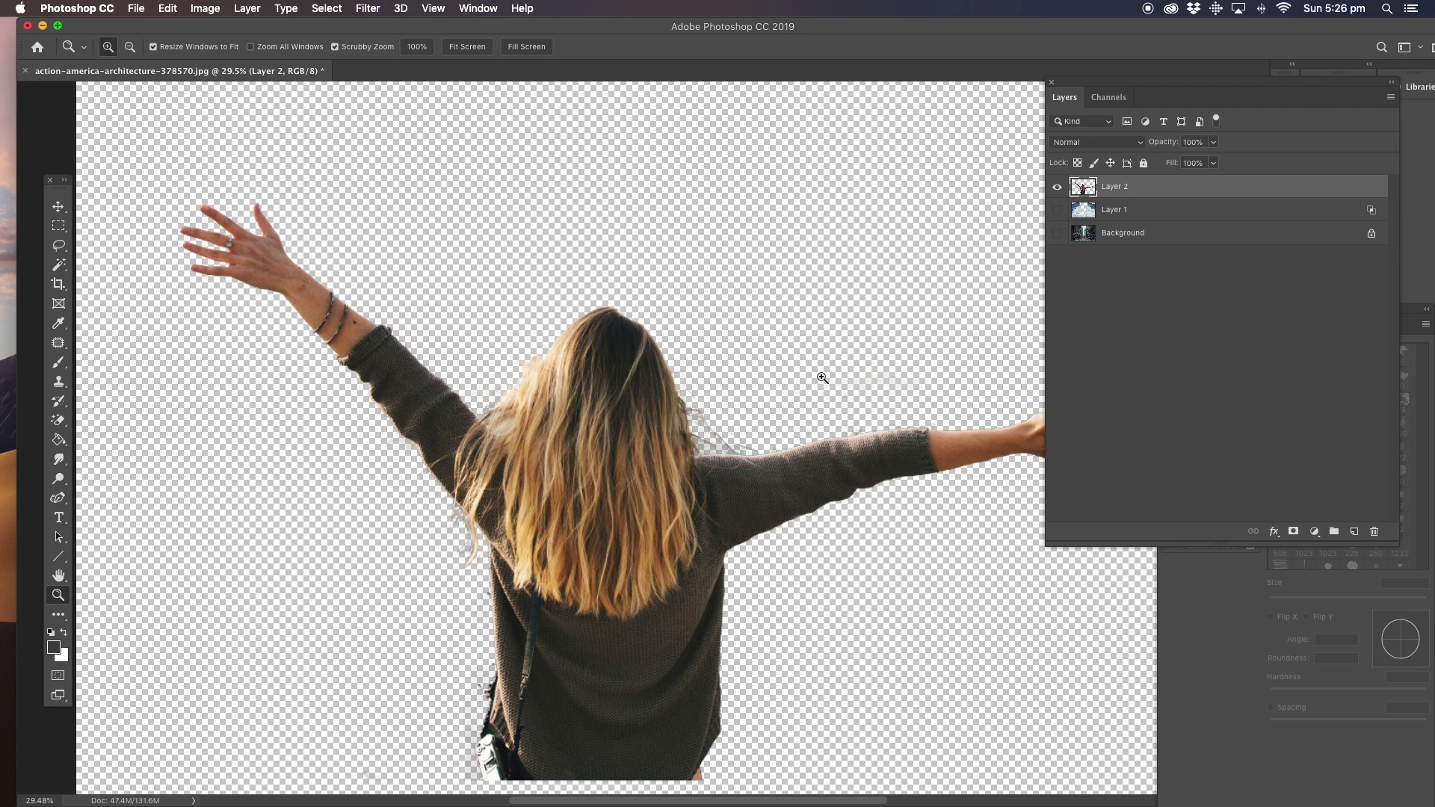
left_click(59, 421)
left_click(863, 390)
left_click(861, 390)
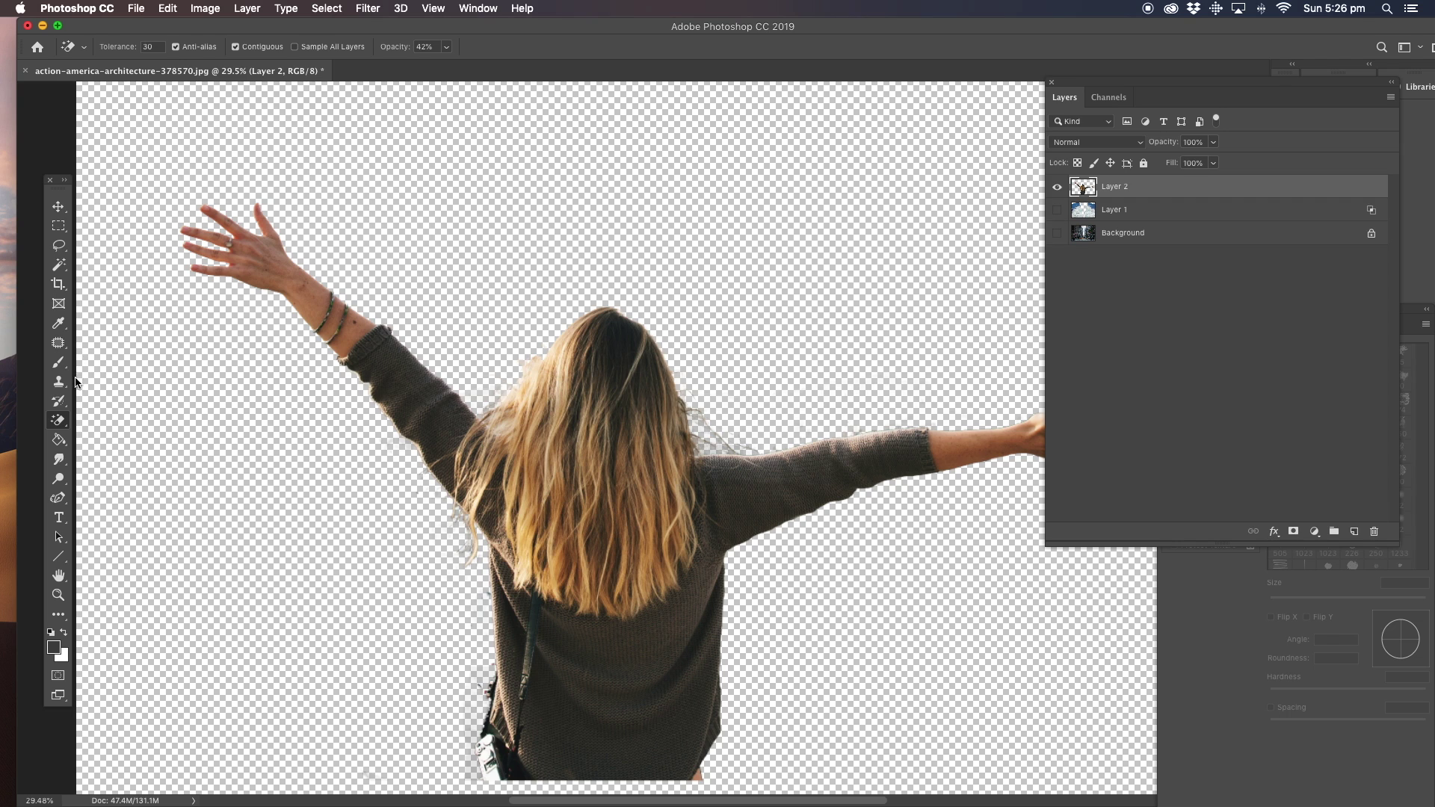
Make Layer 1 and the Background layer visible again behind the cut-out woman.
left_click(58, 245)
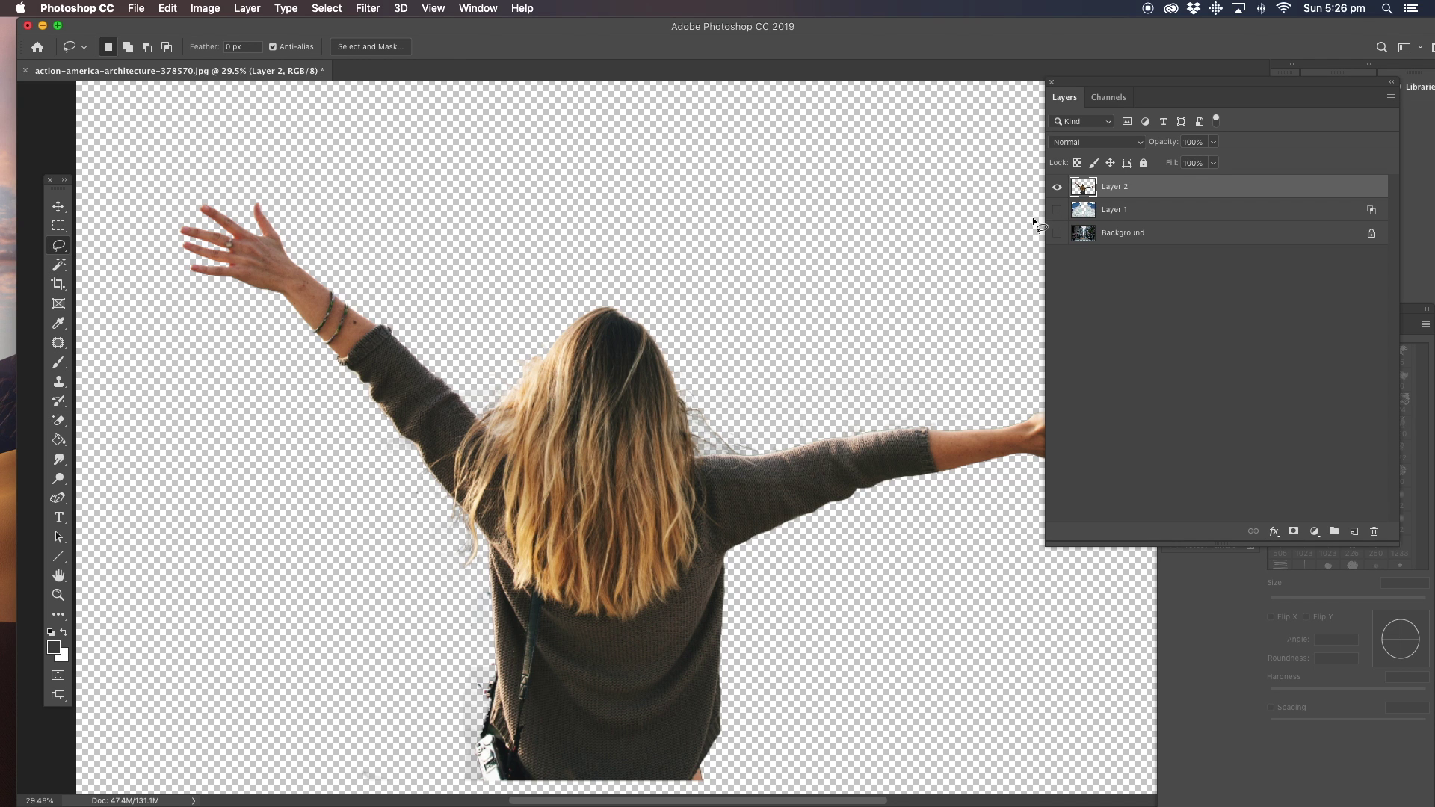
left_click(1058, 213)
left_click(1058, 233)
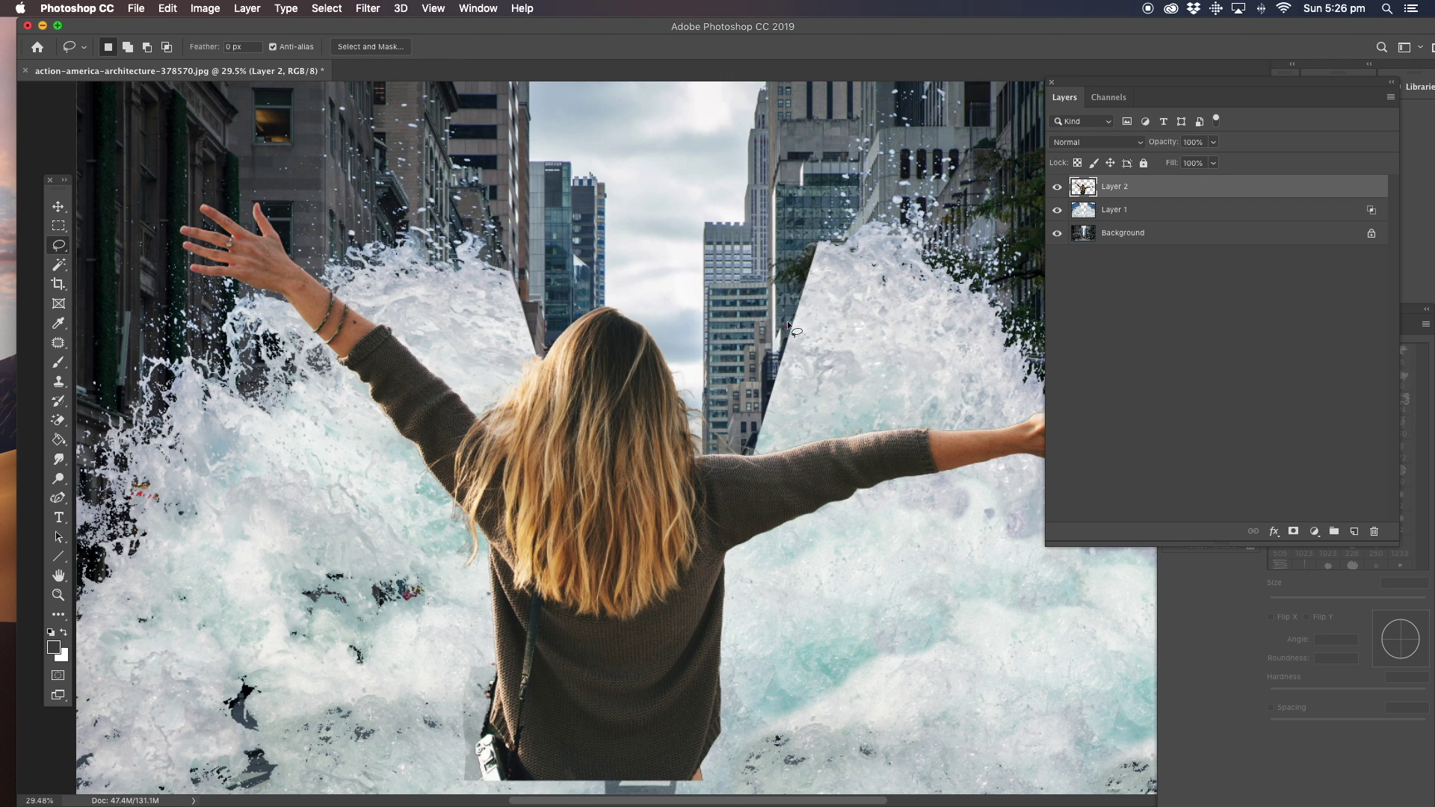
Move the woman slightly right and down so her cut-off lower edge meets the bottom of the canvas.
left_click(57, 595)
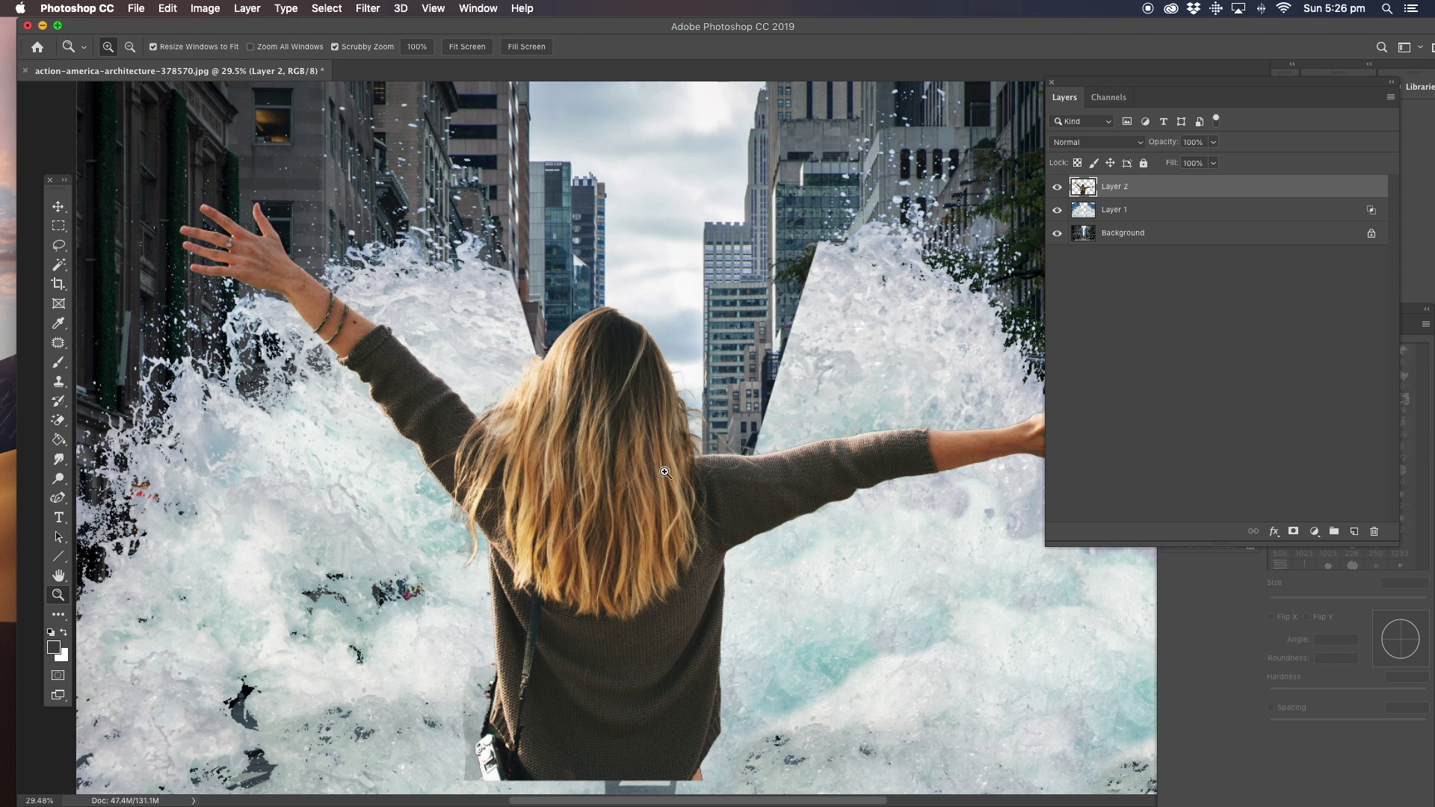
left_click(664, 472, "alt")
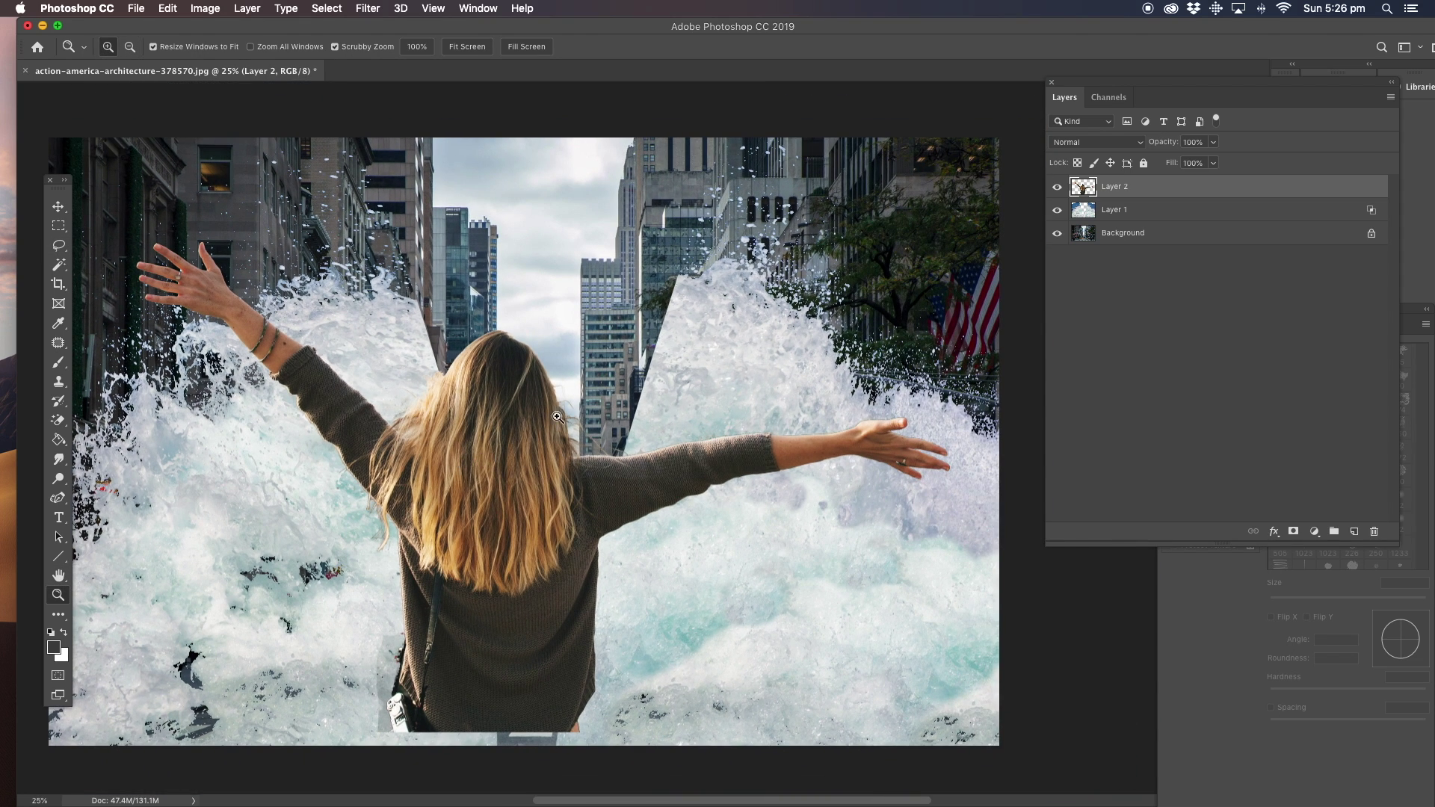
left_click(58, 207)
left_click_drag(481, 465, 507, 481)
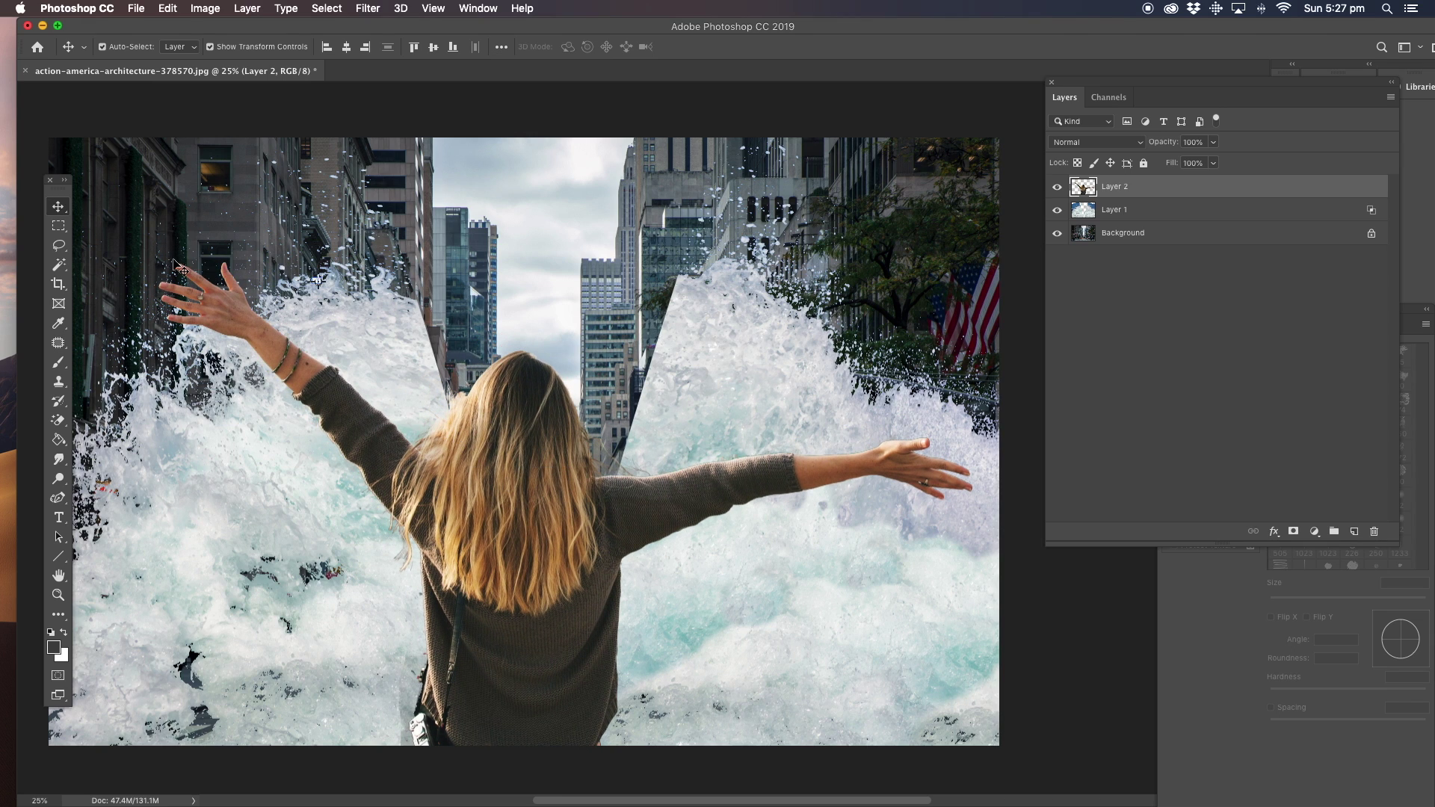
Nudge the woman slightly right and up in front of the water, and hide Layer 1 and the Background layer.
left_click_drag(565, 494, 577, 477)
mouse_move(226, 288)
left_mouse_down()
mouse_move(248, 304)
mouse_move(296, 299)
mouse_move(267, 254)
mouse_move(171, 324)
mouse_move(236, 307)
left_mouse_up()
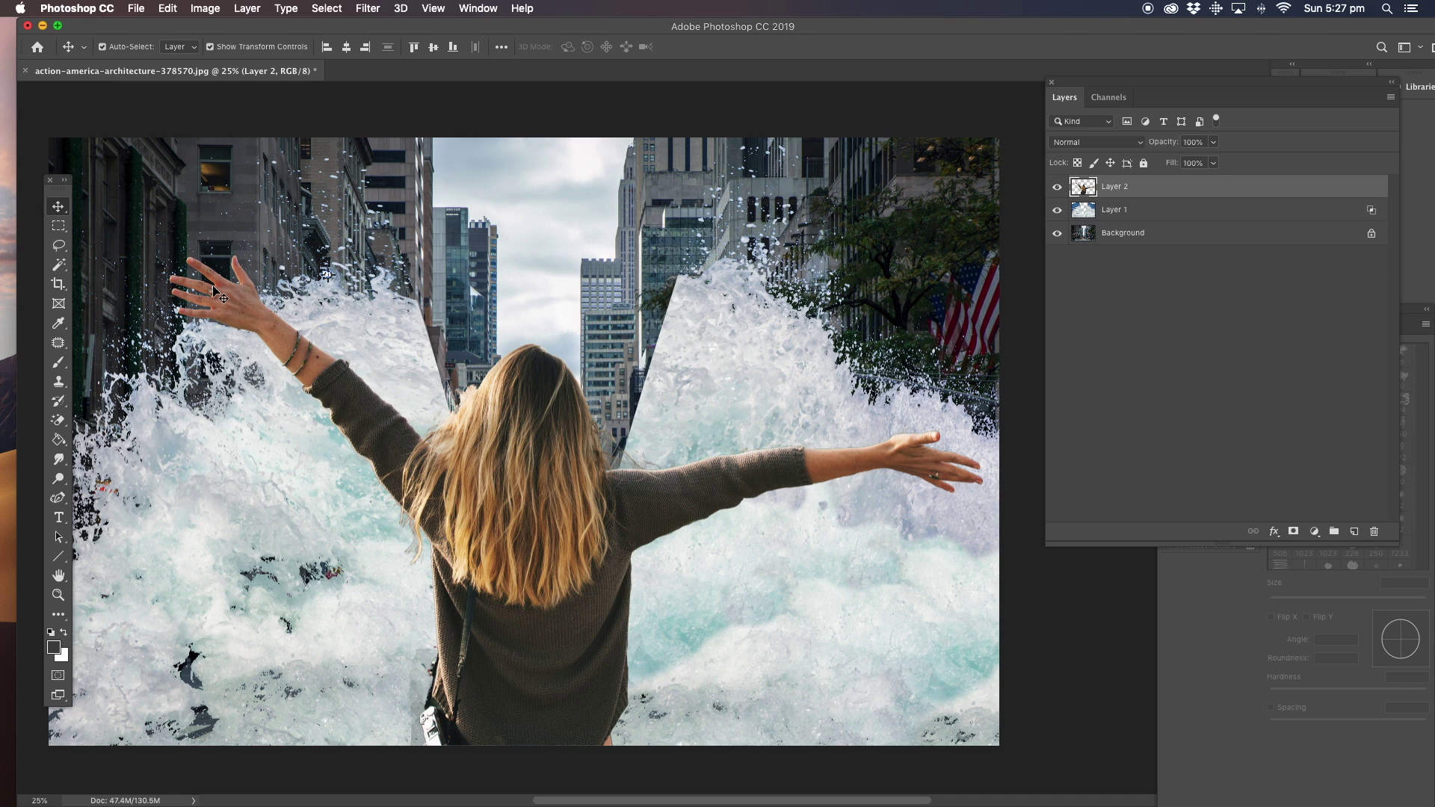
left_click(1127, 212)
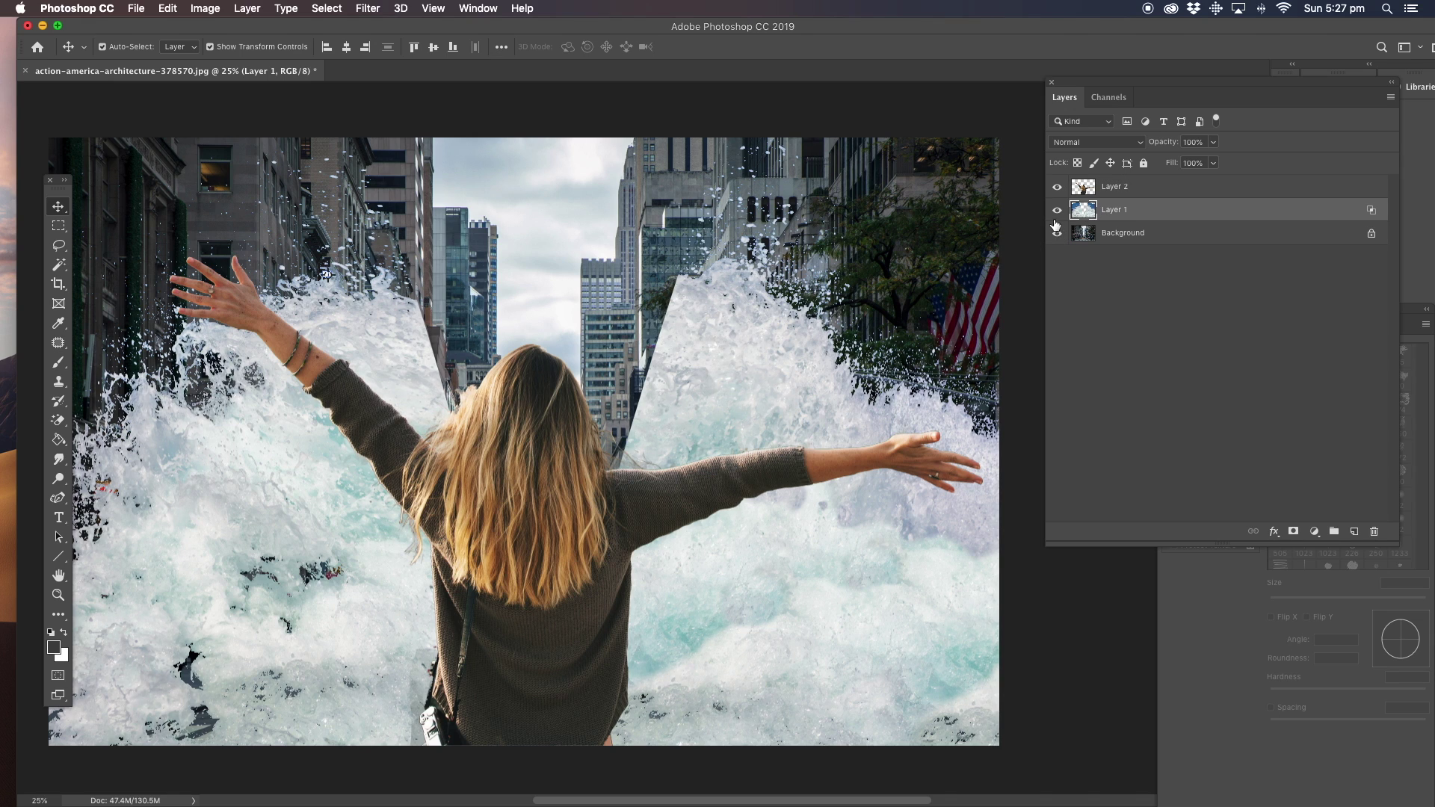
left_click(1057, 211)
left_click(1057, 233)
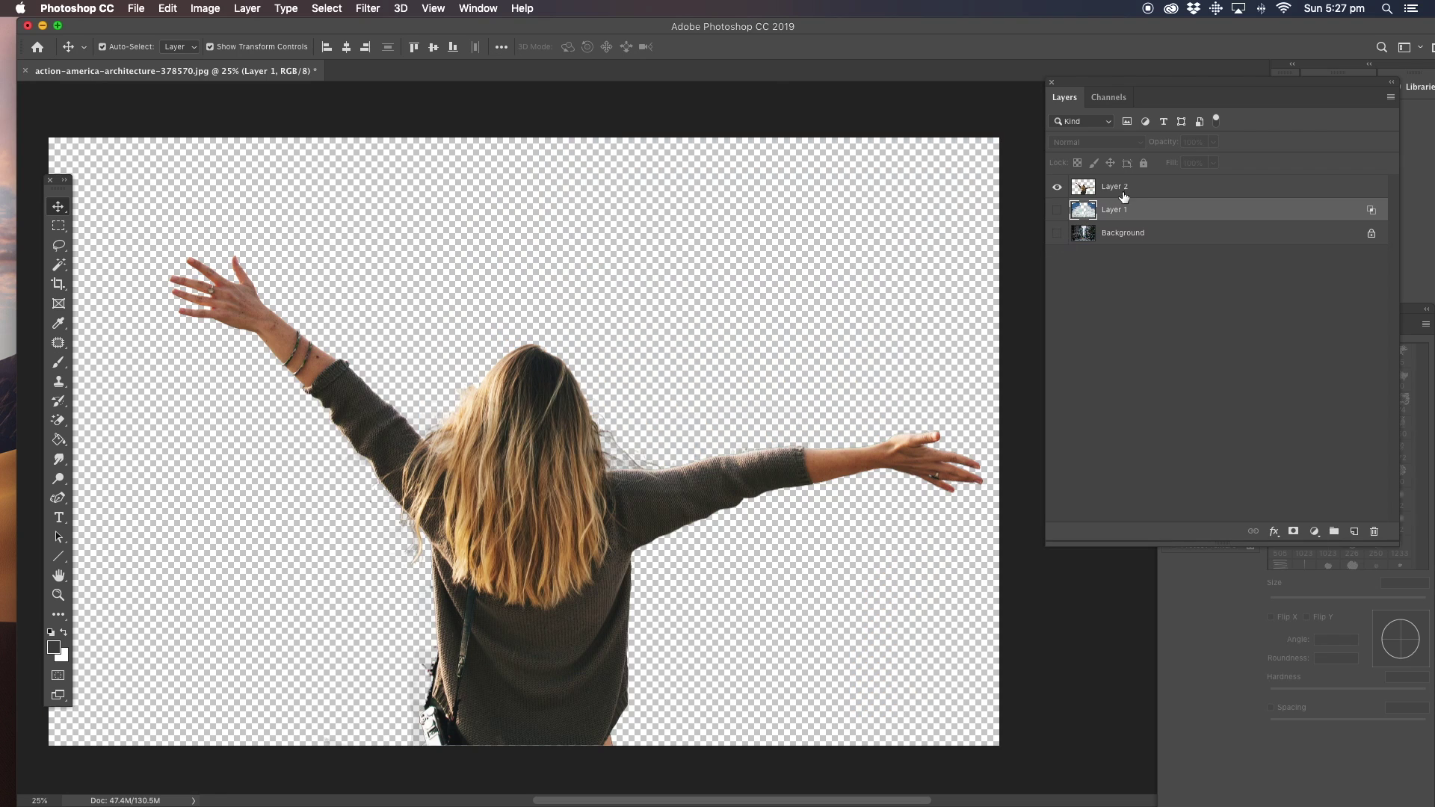
Reposition the woman on Layer 2 against the transparent canvas so the base of her sweater sits flush with the bottom edge.
left_click(1121, 195)
left_click_drag(298, 332, 305, 319)
left_click(58, 595)
left_click(438, 397, "alt")
left_click(448, 393, "alt")
left_click(477, 382, "alt")
left_click(59, 207)
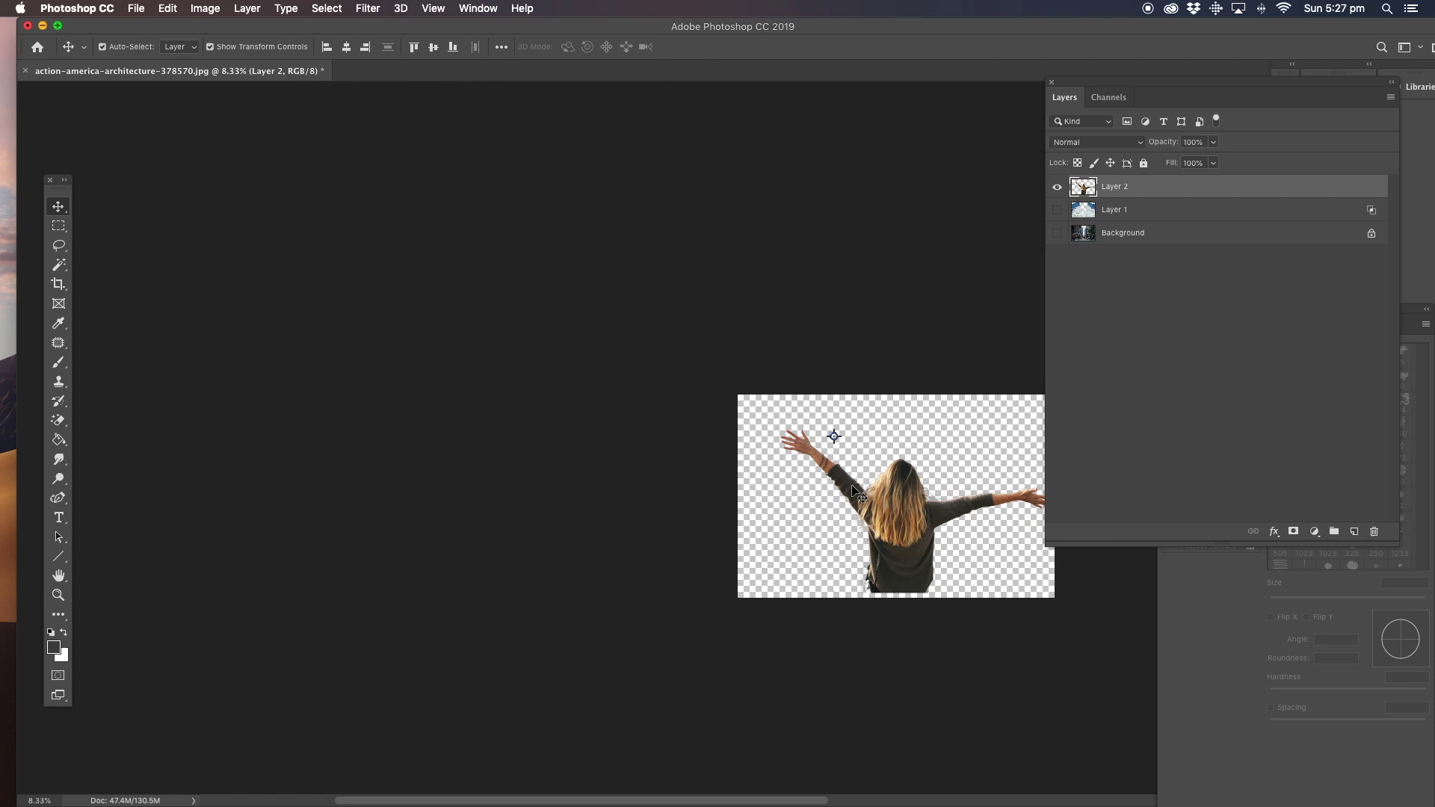
left_click_drag(922, 514, 644, 509)
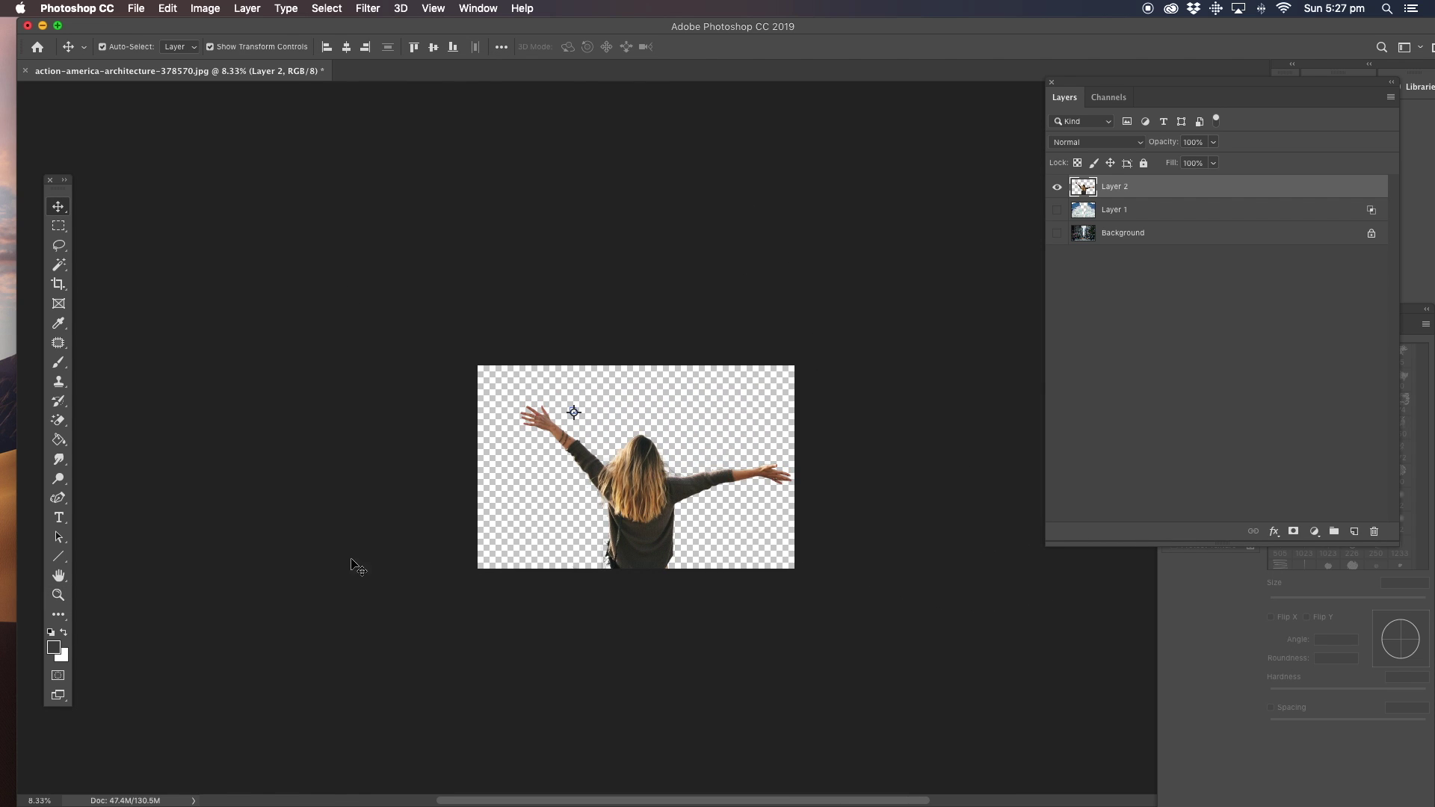
left_click(57, 594)
left_click(634, 499)
left_click(635, 496)
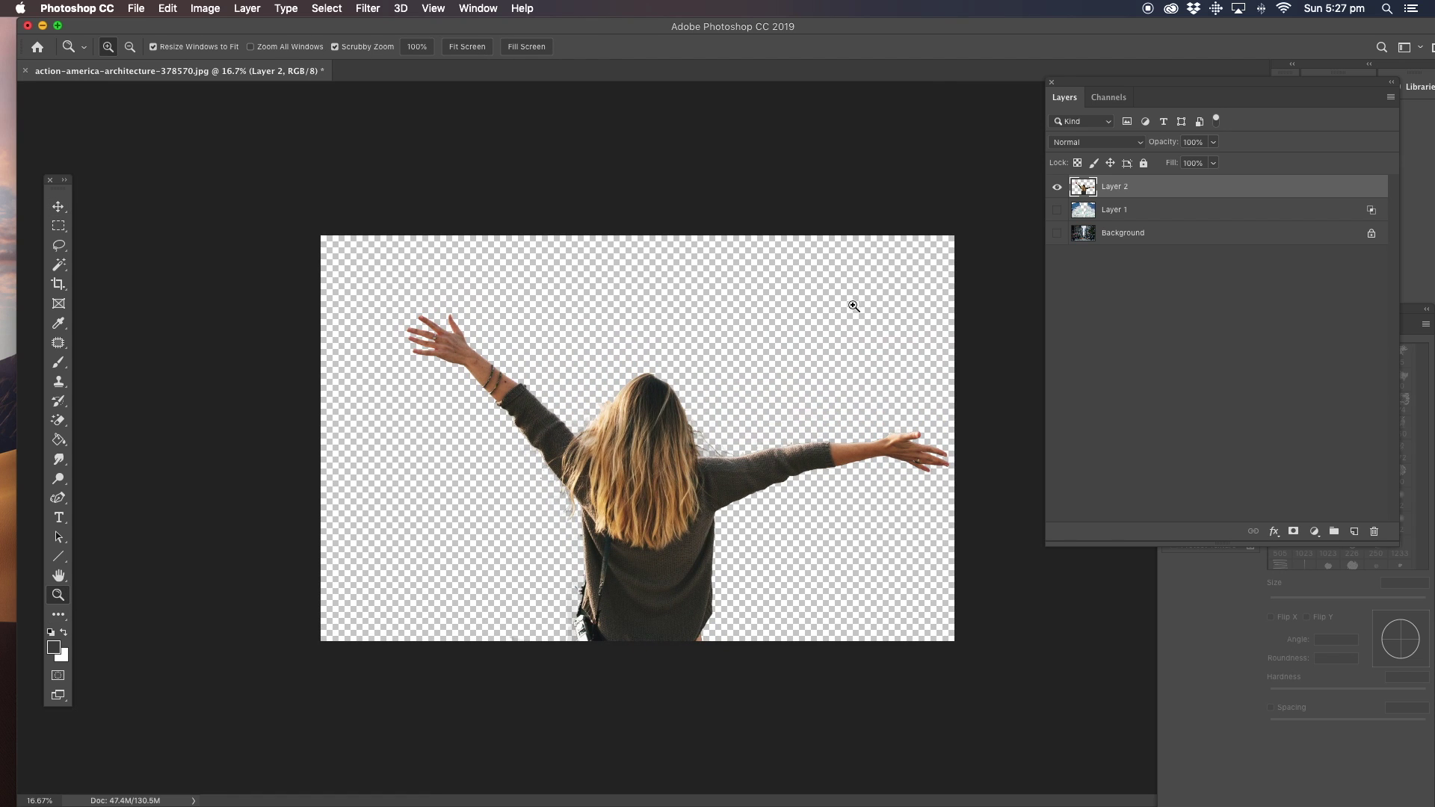
Show the water layer and the city Background behind the repositioned woman again.
left_click(1057, 209)
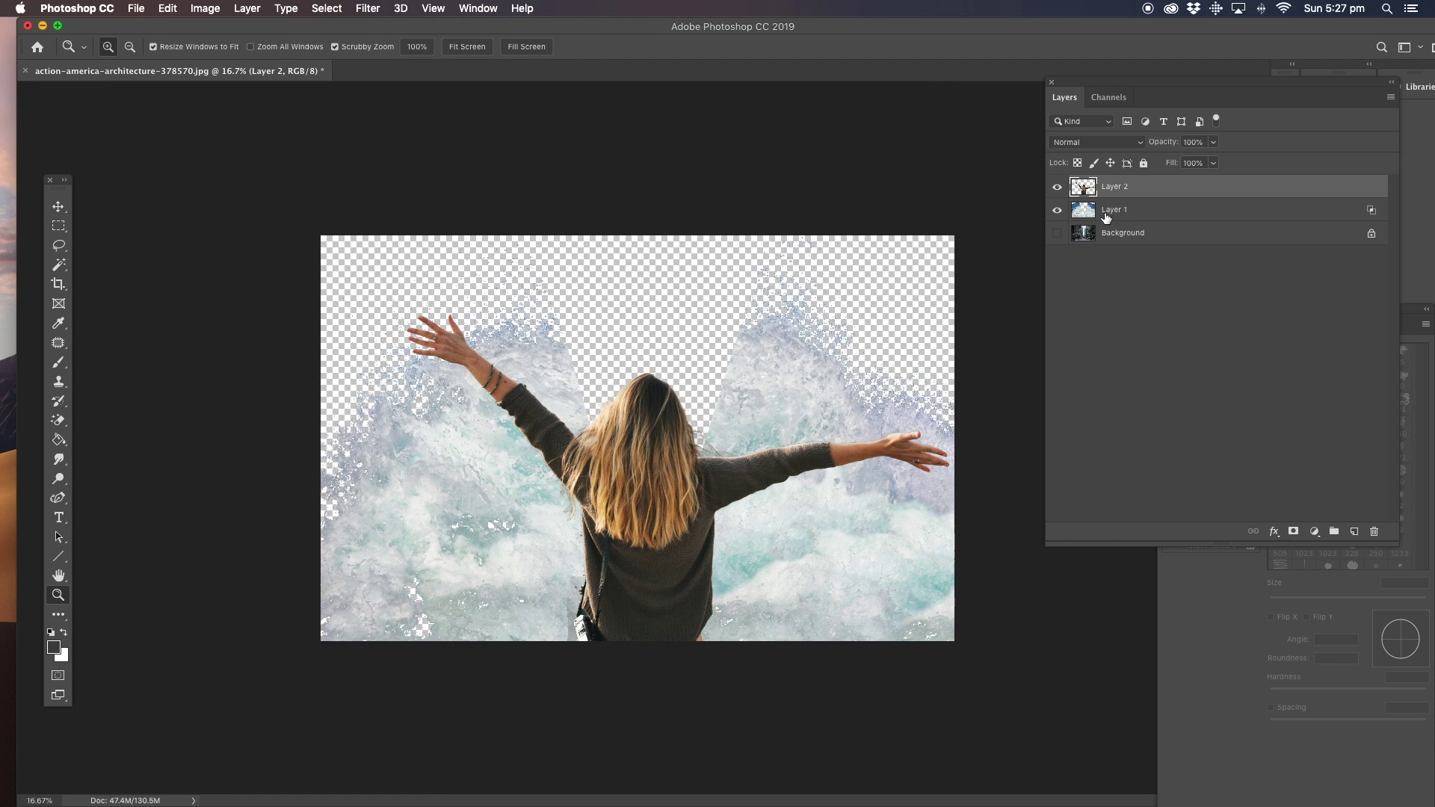
left_click(1057, 233)
left_click(58, 206)
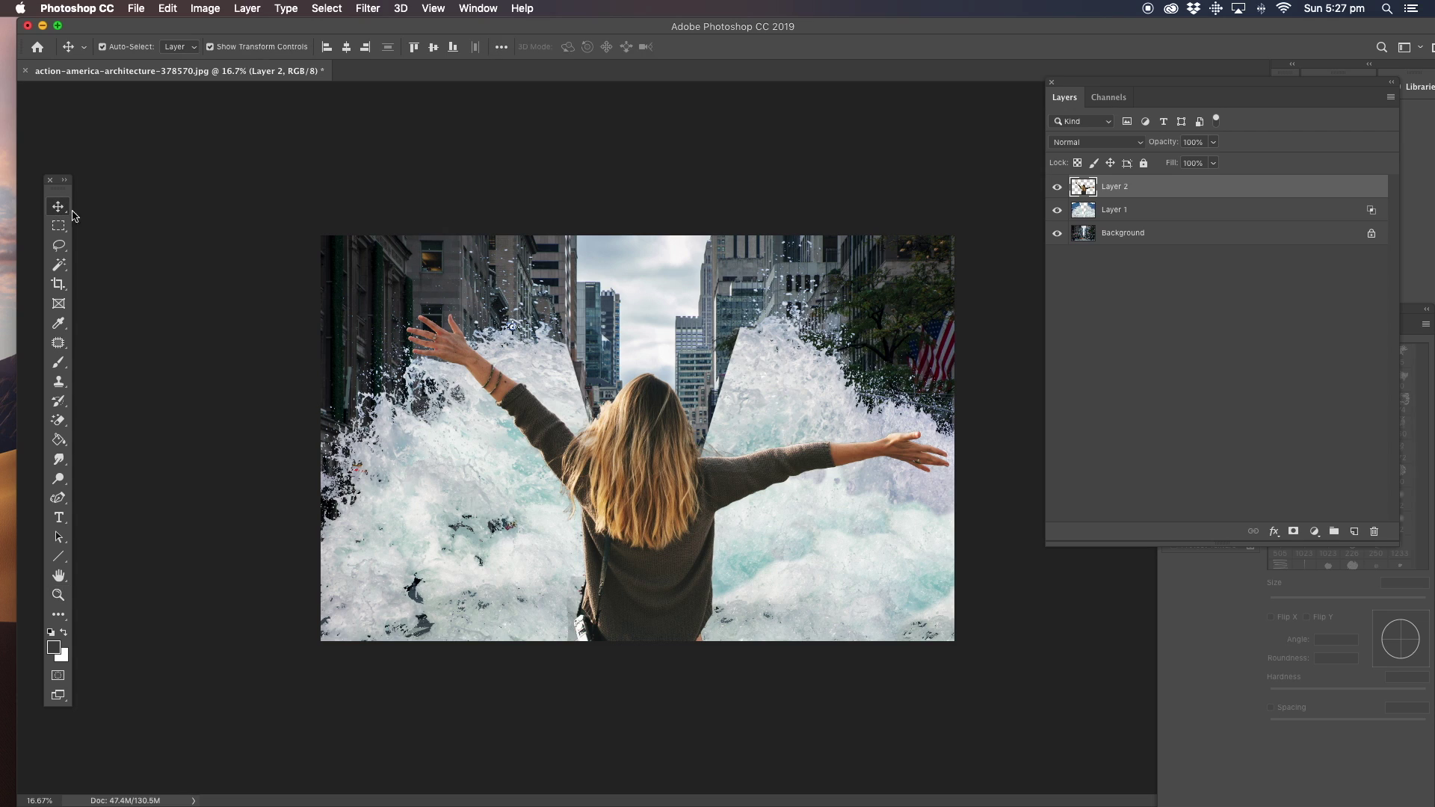
Set up the Eraser for Layer 1 with the 284 px splatter brush tip and 35% spacing.
left_click(1141, 212)
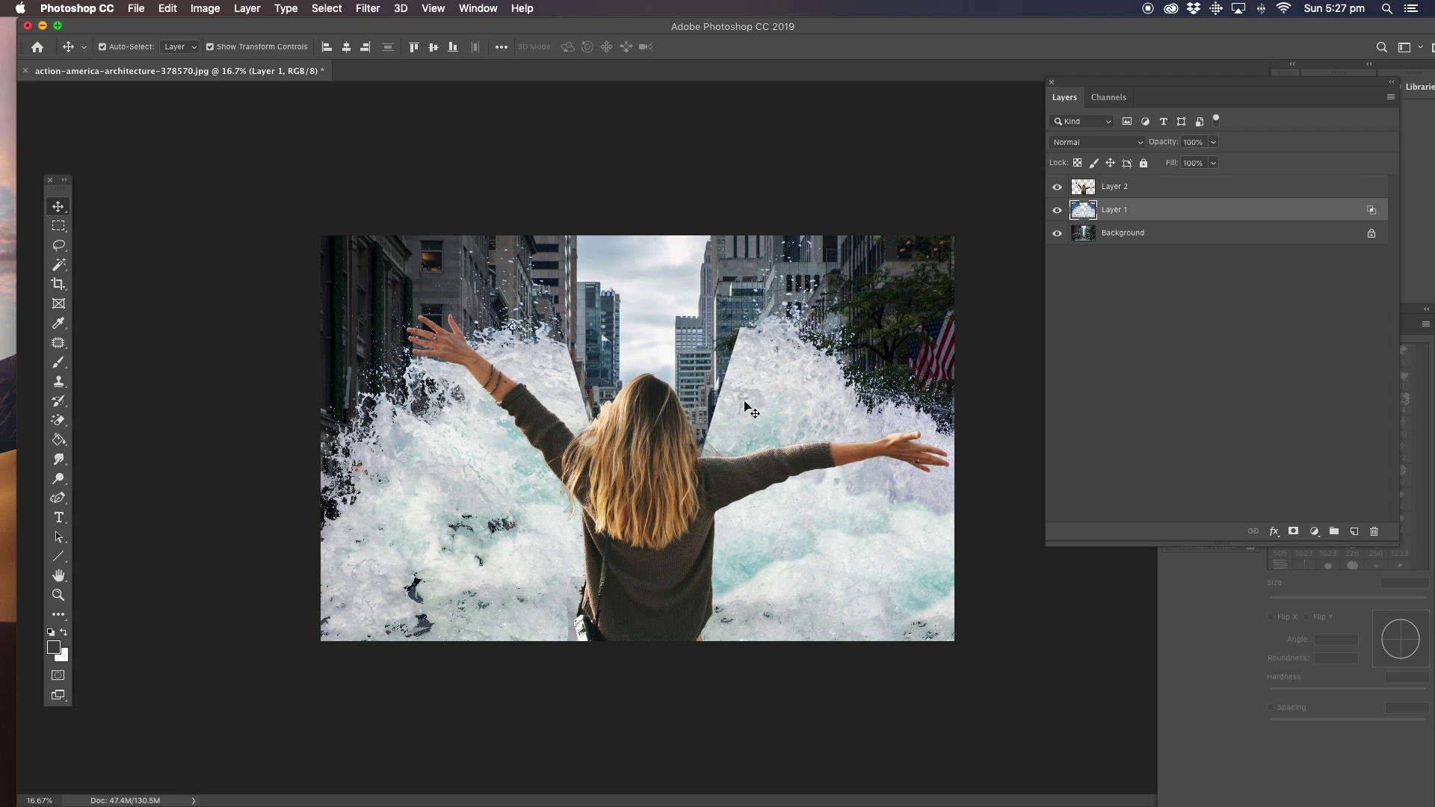
left_click(58, 595)
left_click(680, 439)
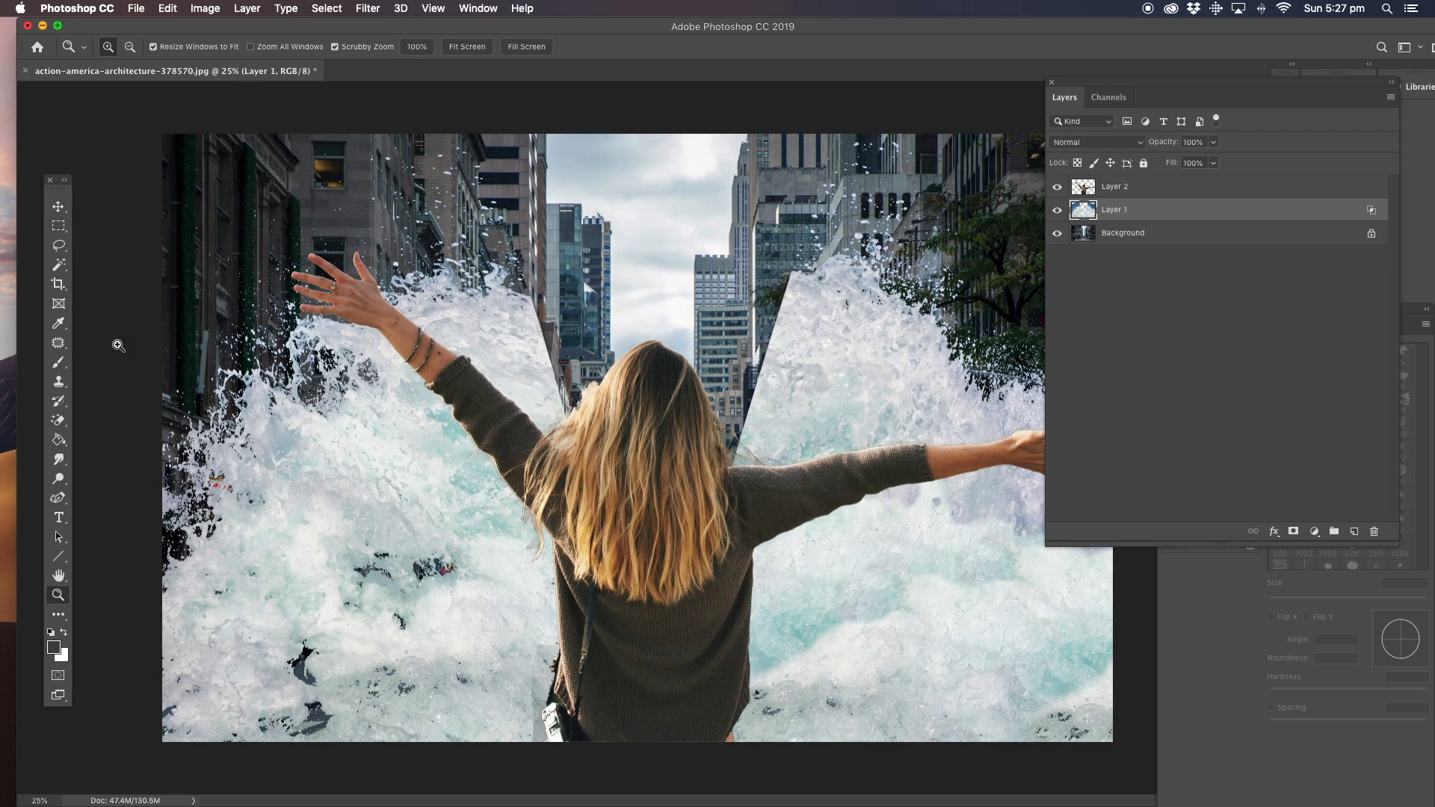
left_click(59, 423)
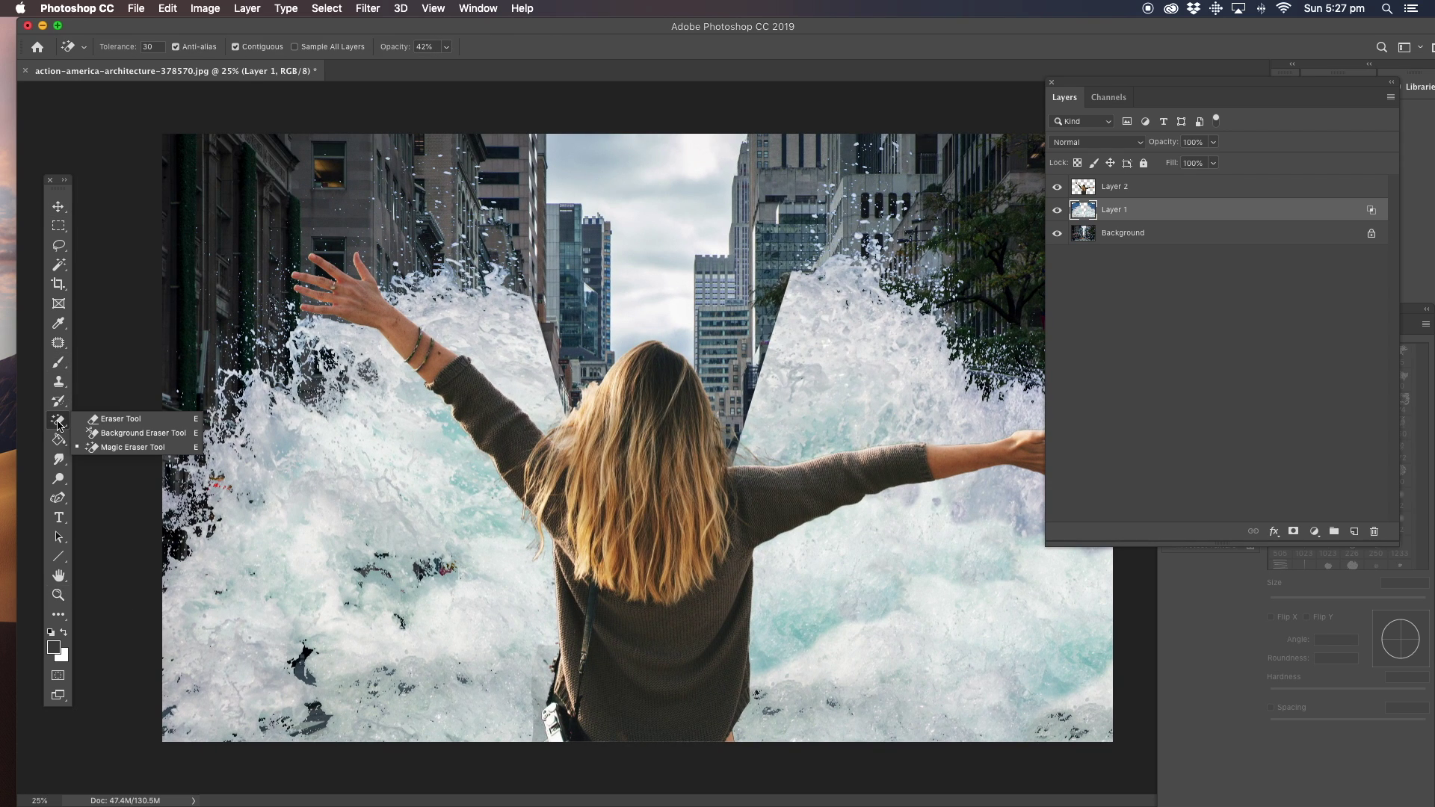
left_click(157, 421)
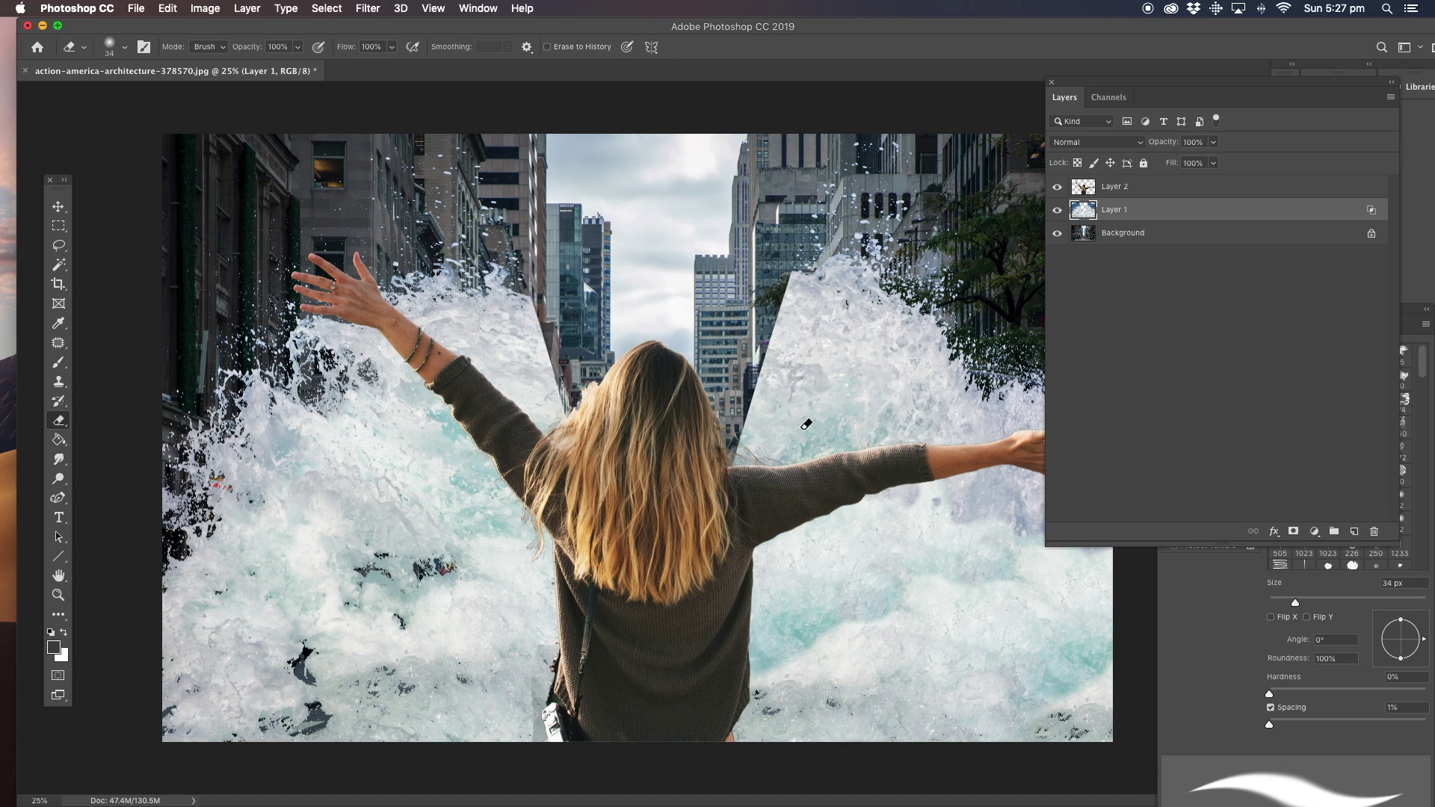
left_click(1196, 597)
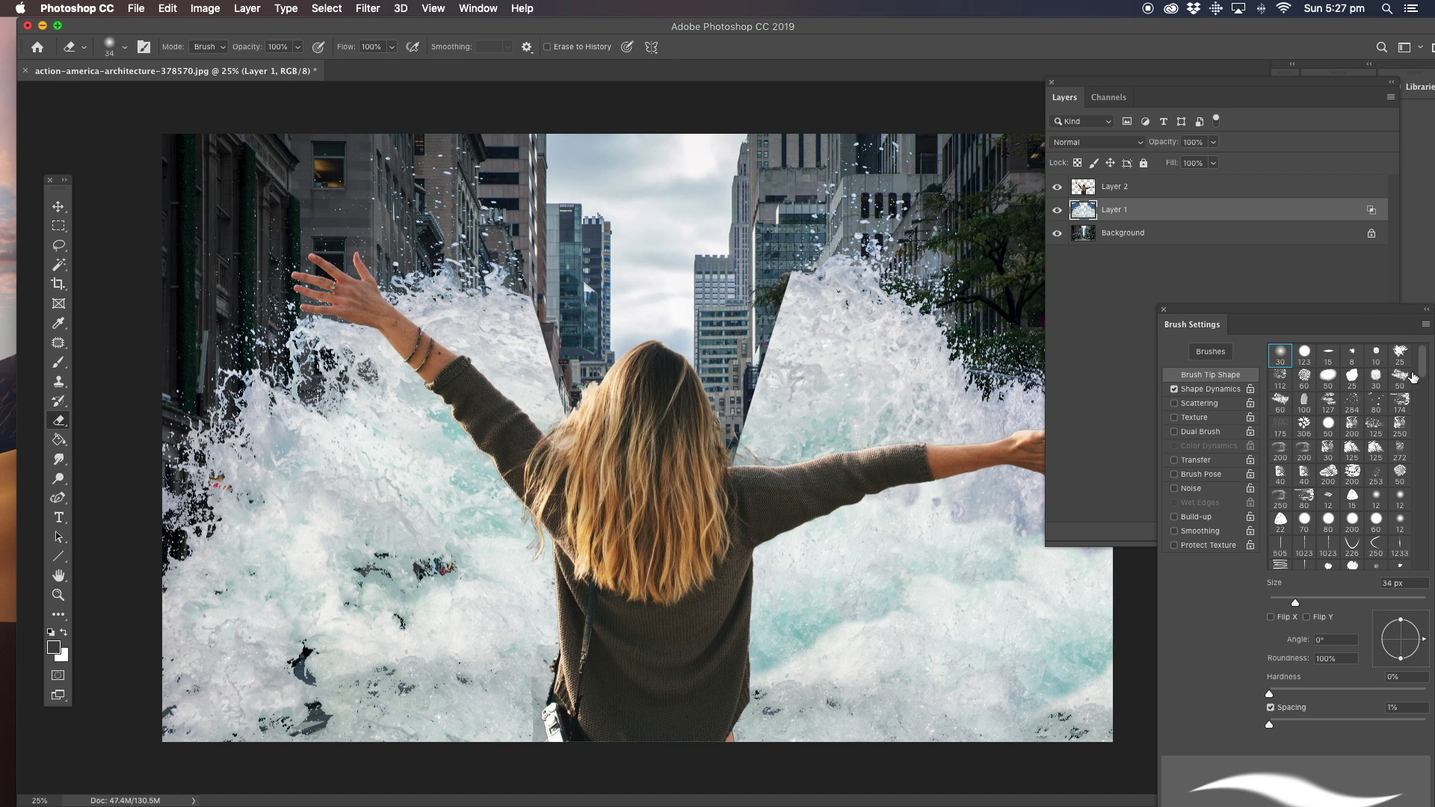
left_click(1353, 405)
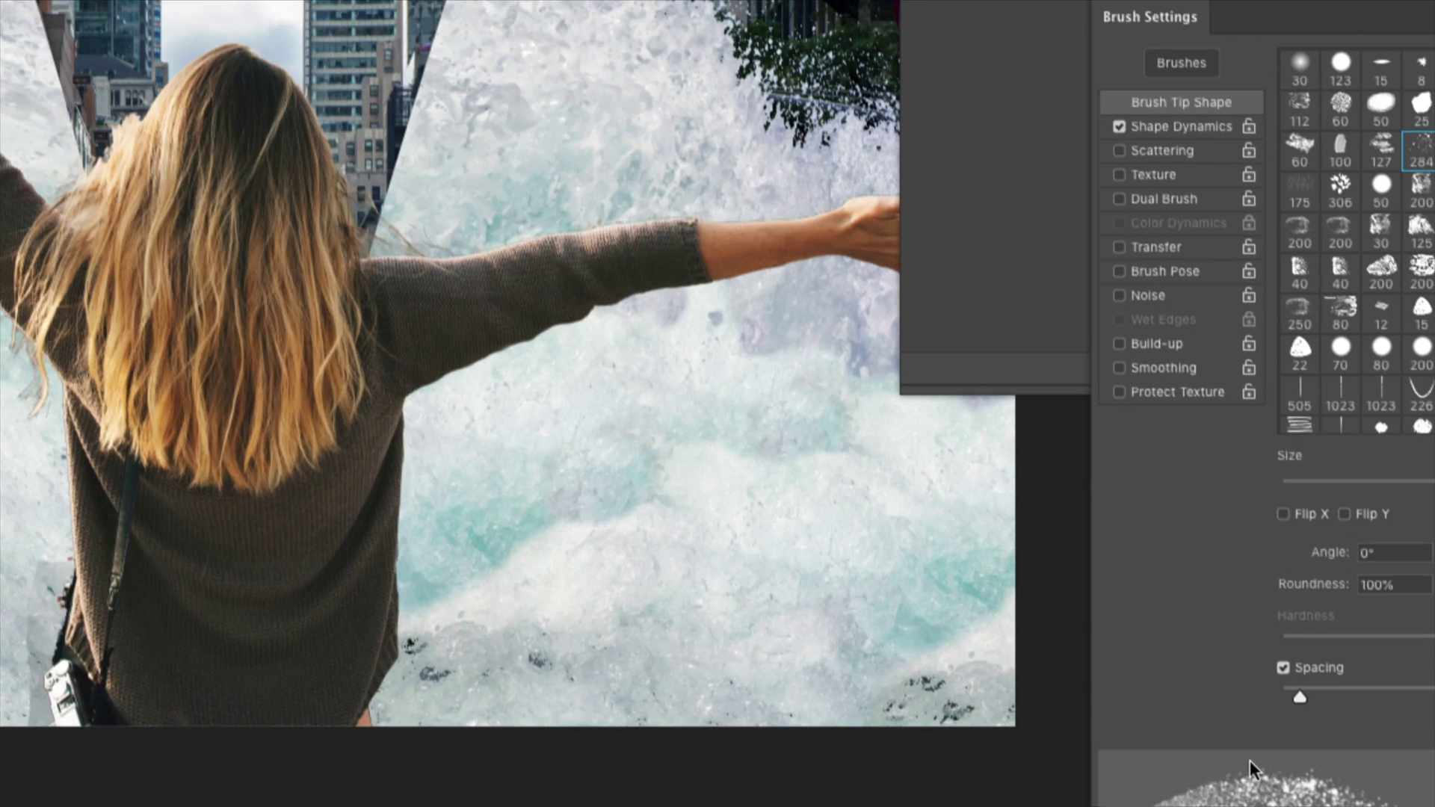
left_click_drag(1300, 697, 1325, 695)
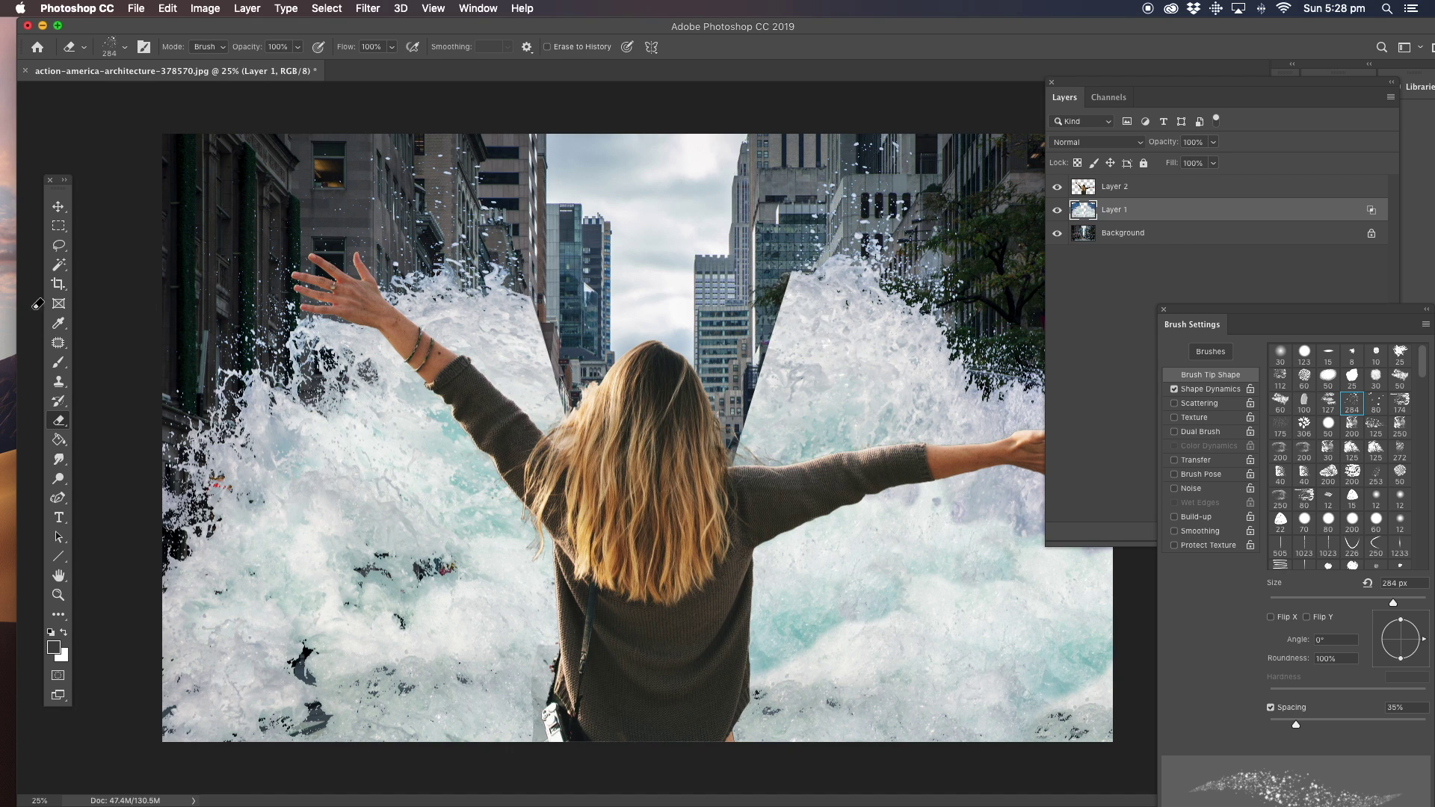
left_click(59, 245)
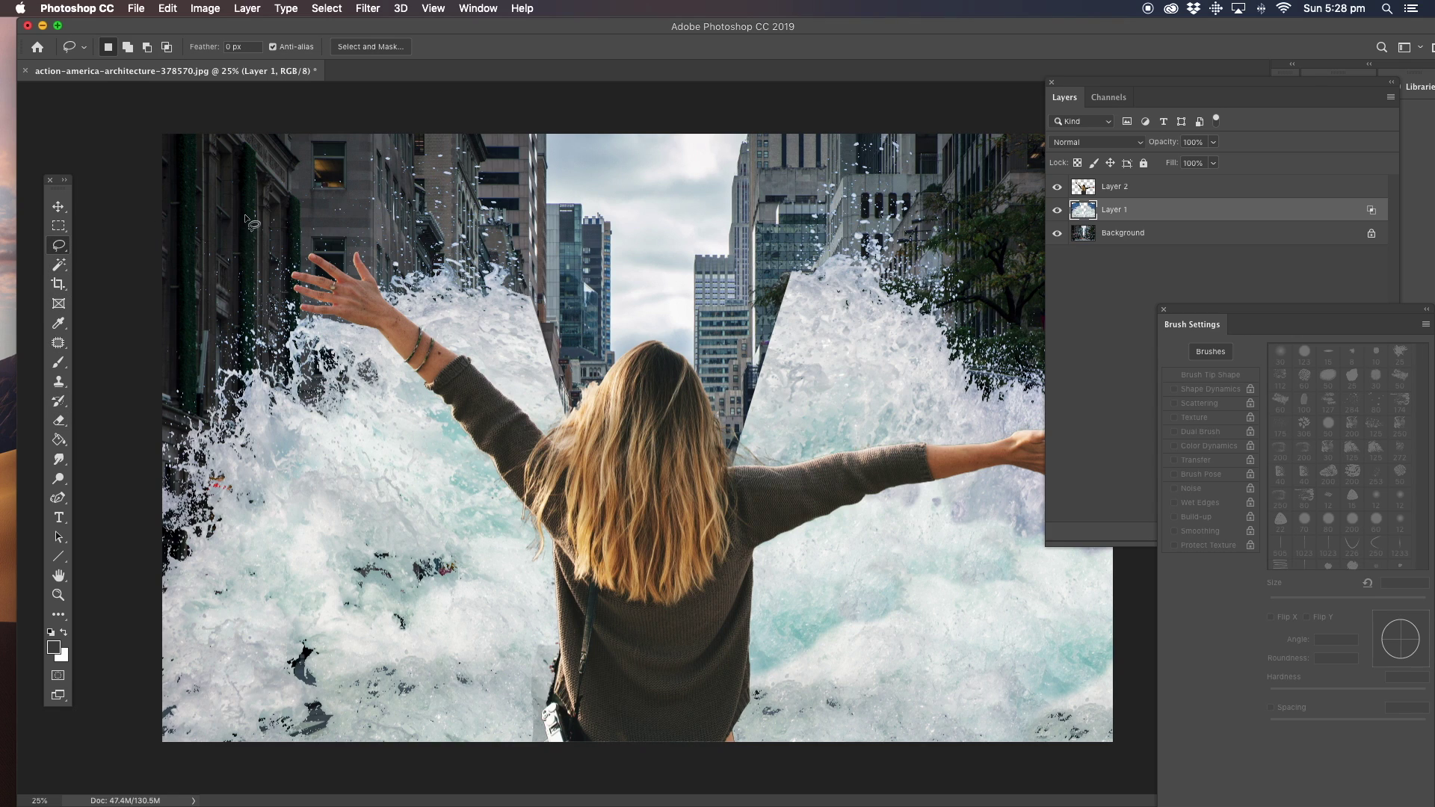
left_click(59, 421)
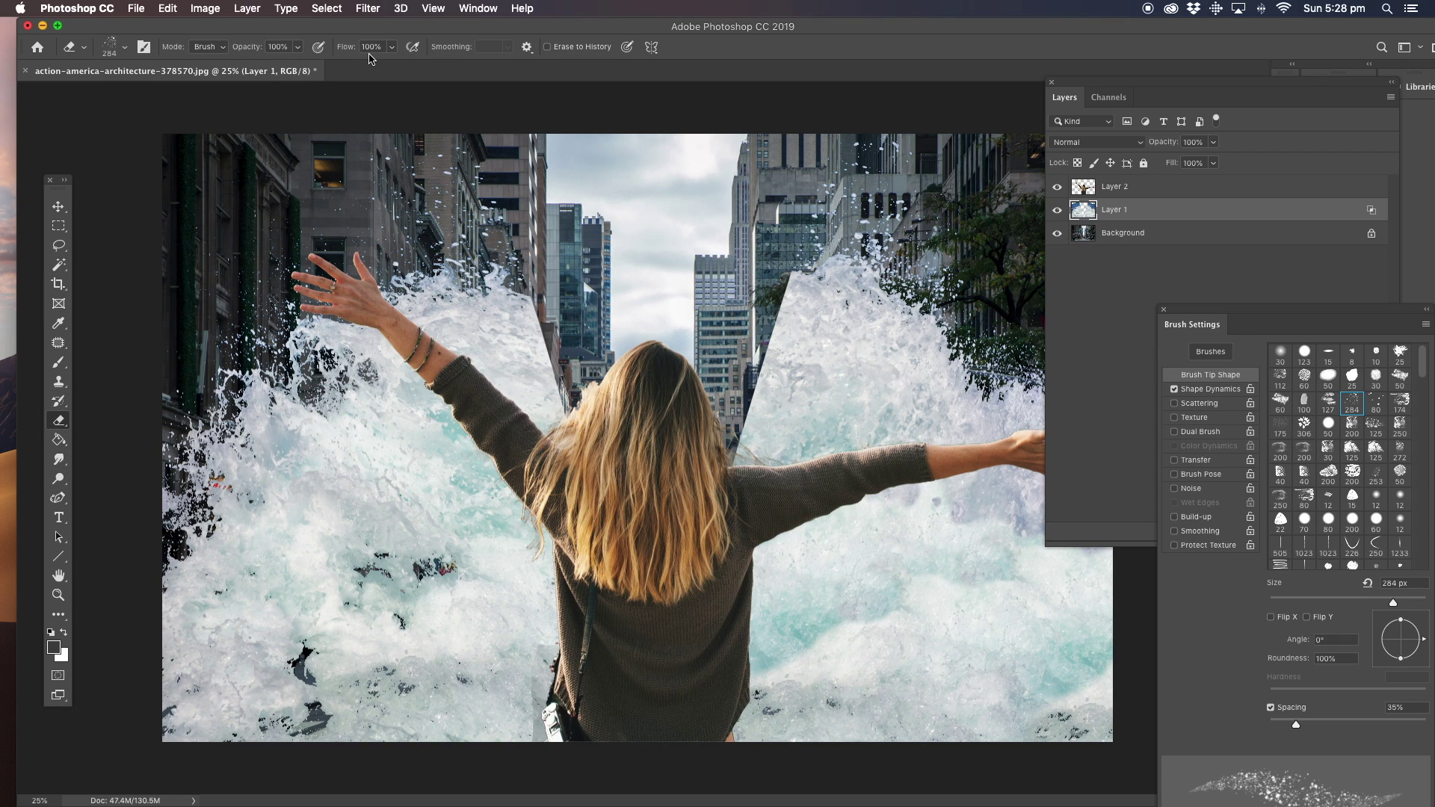
Erase the straight inner edge of the right water wall into a ragged splash, enlarging the brush to 471 px.
mouse_move(778, 329)
left_mouse_down()
mouse_move(781, 279)
mouse_move(740, 456)
left_mouse_up()
left_click_drag(1393, 604, 1408, 604)
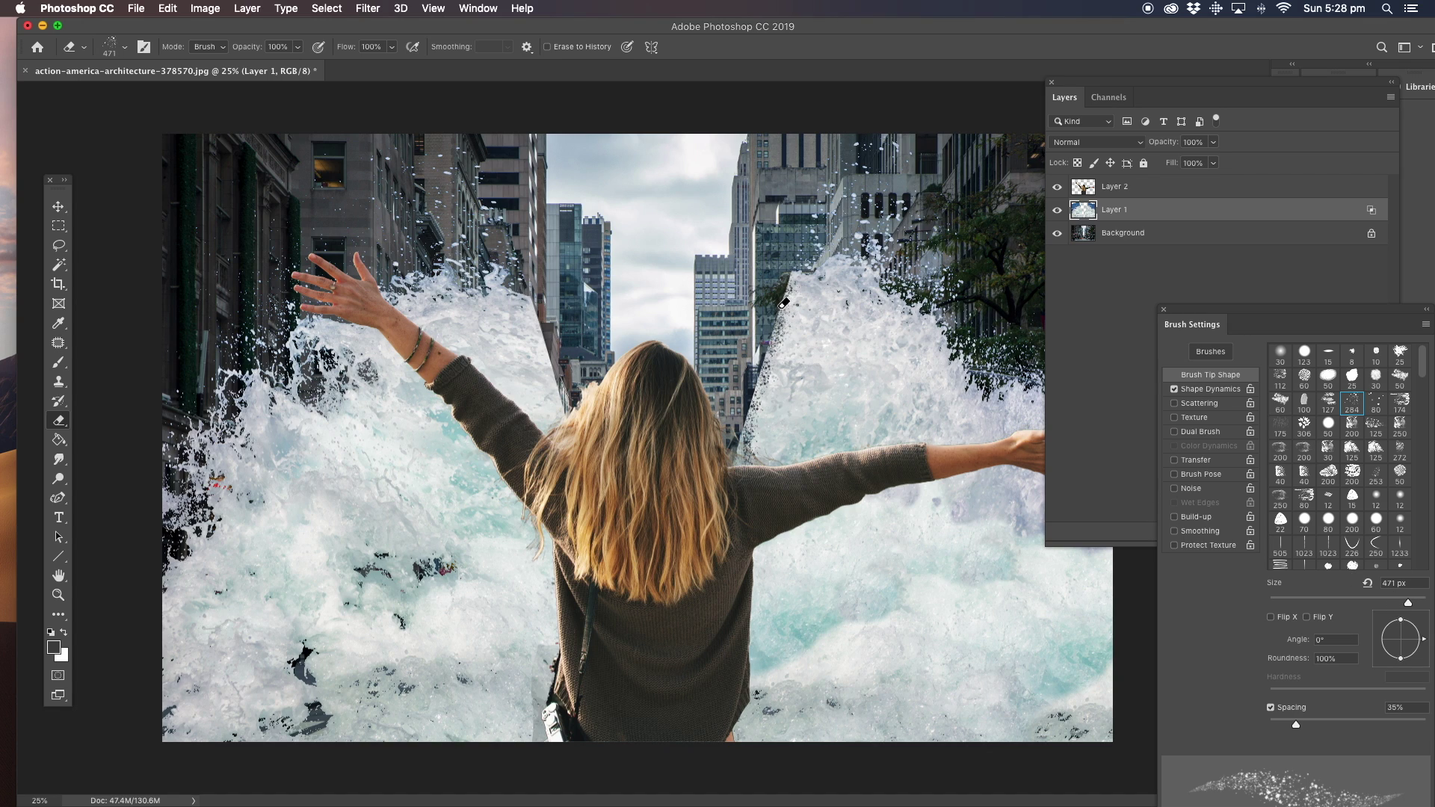
mouse_move(783, 304)
left_mouse_down()
mouse_move(733, 442)
mouse_move(744, 451)
mouse_move(747, 417)
mouse_move(736, 431)
mouse_move(760, 375)
mouse_move(743, 446)
mouse_move(746, 424)
mouse_move(730, 441)
mouse_move(790, 275)
mouse_move(778, 284)
mouse_move(799, 263)
mouse_move(776, 279)
mouse_move(789, 276)
mouse_move(776, 325)
mouse_move(794, 275)
left_mouse_up()
left_click_drag(756, 389, 770, 316)
mouse_move(755, 379)
left_mouse_down()
mouse_move(748, 458)
mouse_move(795, 303)
left_mouse_up()
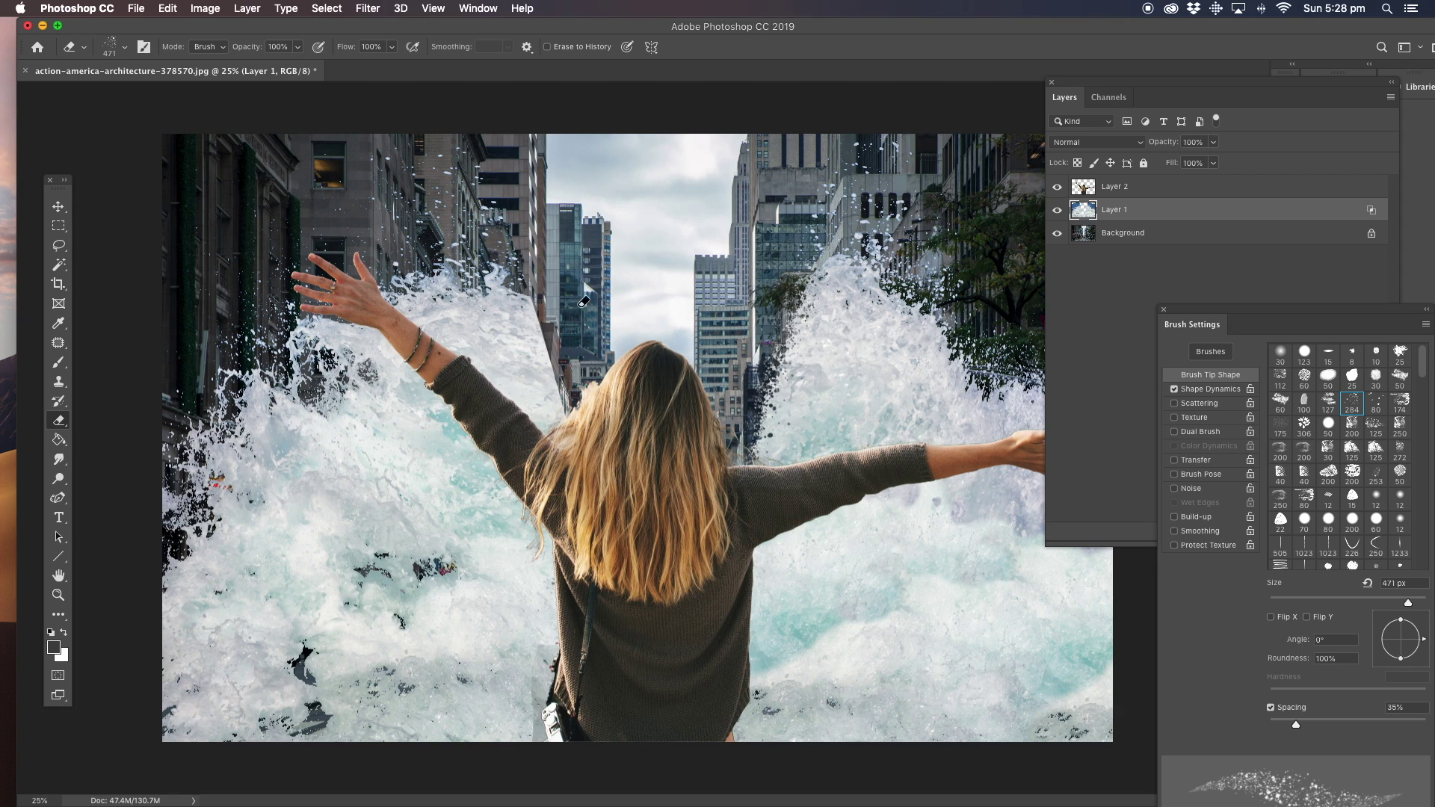
Roughen the left water wall's straight inner edge with the splatter eraser and touch up the base of the right one.
mouse_move(521, 275)
left_mouse_down()
mouse_move(558, 332)
mouse_move(562, 361)
mouse_move(535, 324)
mouse_move(551, 334)
mouse_move(543, 311)
mouse_move(557, 344)
mouse_move(551, 356)
mouse_move(545, 342)
mouse_move(545, 365)
mouse_move(572, 369)
mouse_move(564, 394)
mouse_move(580, 404)
mouse_move(559, 362)
mouse_move(548, 368)
mouse_move(550, 340)
mouse_move(581, 409)
left_mouse_up()
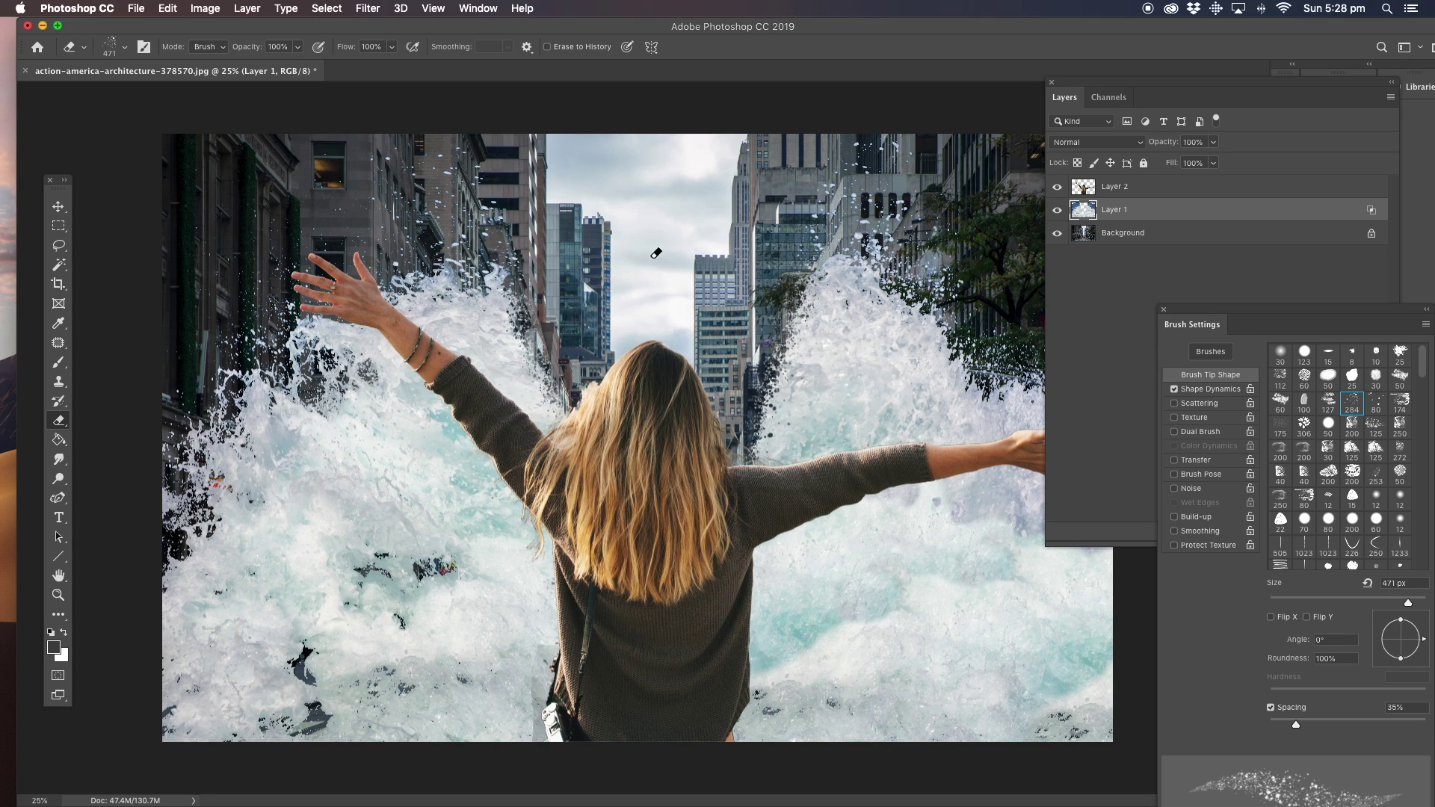
left_click(760, 454)
left_click(60, 596)
left_click(780, 329, "alt")
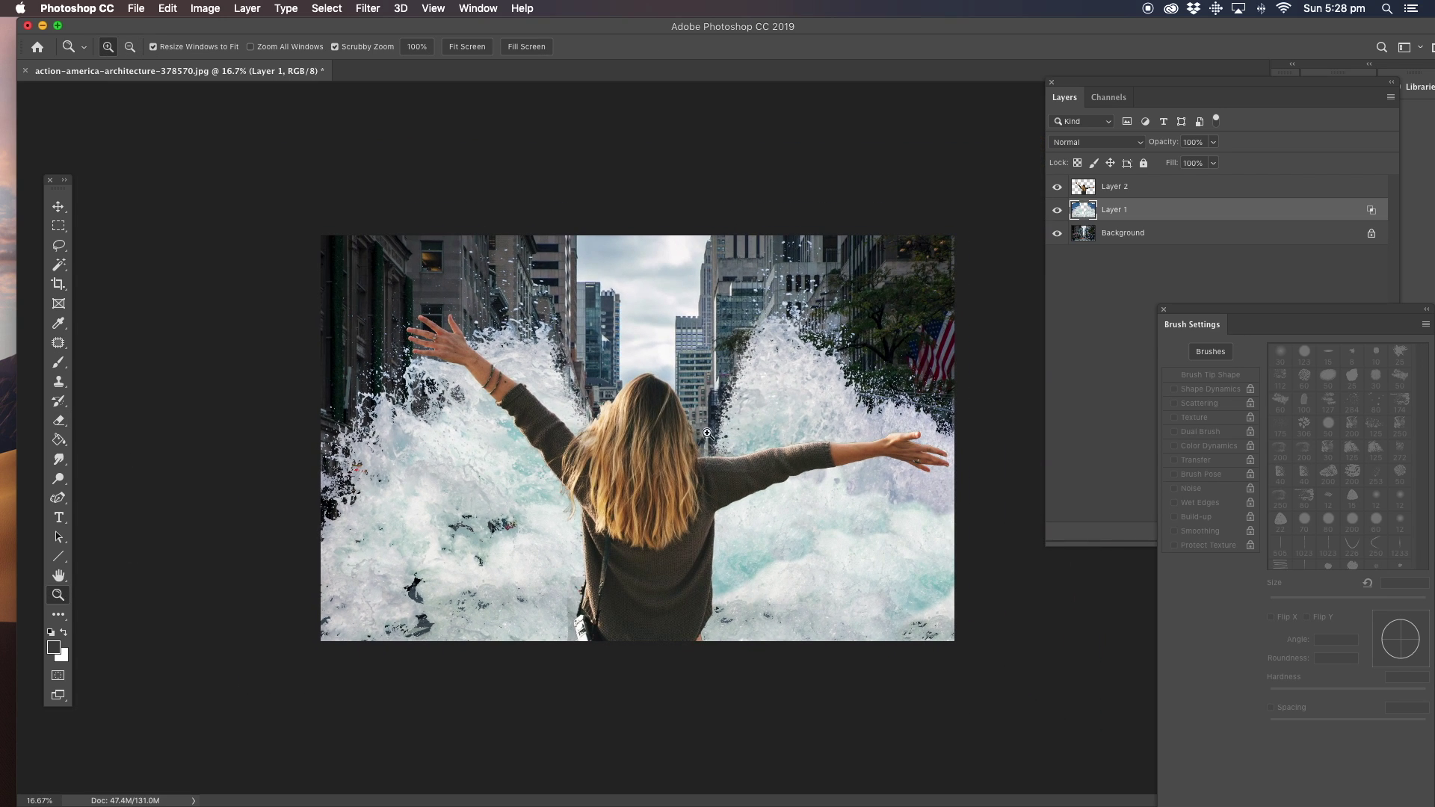
Scale the woman on Layer 2 down to about 76% and centre her in the gap between the water walls.
left_click(1125, 192)
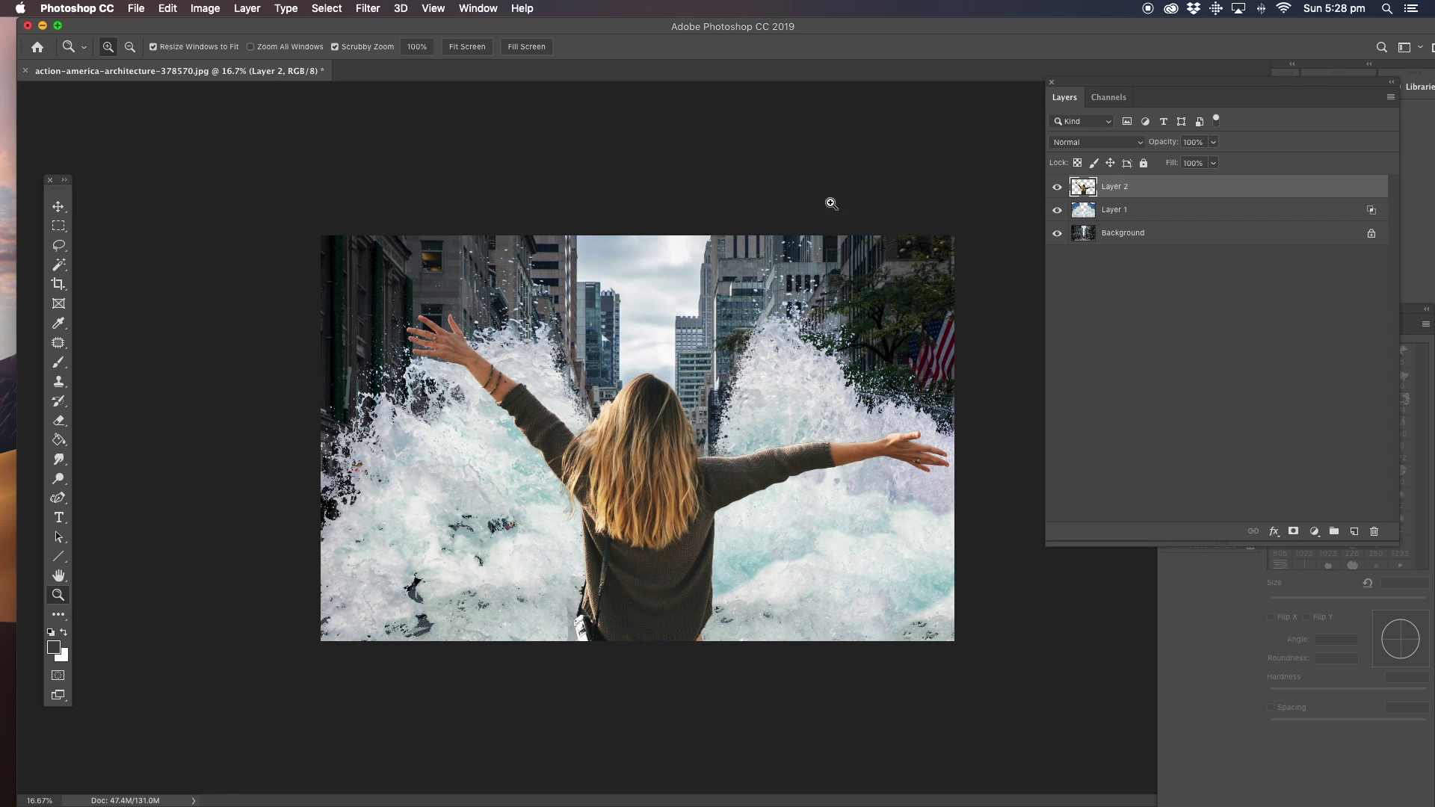
key("v")
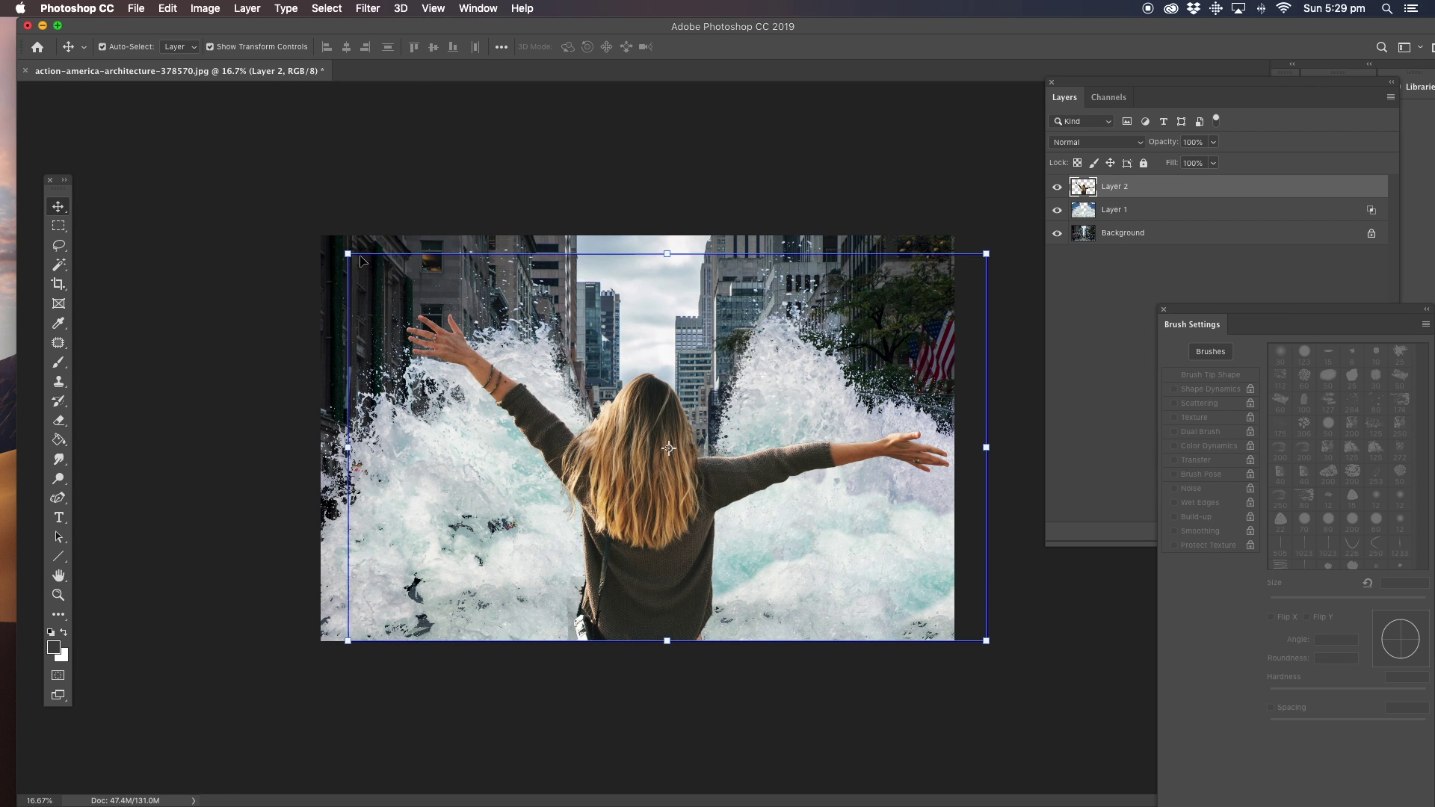
left_click_drag(348, 254, 492, 366)
left_click_drag(700, 506, 624, 503)
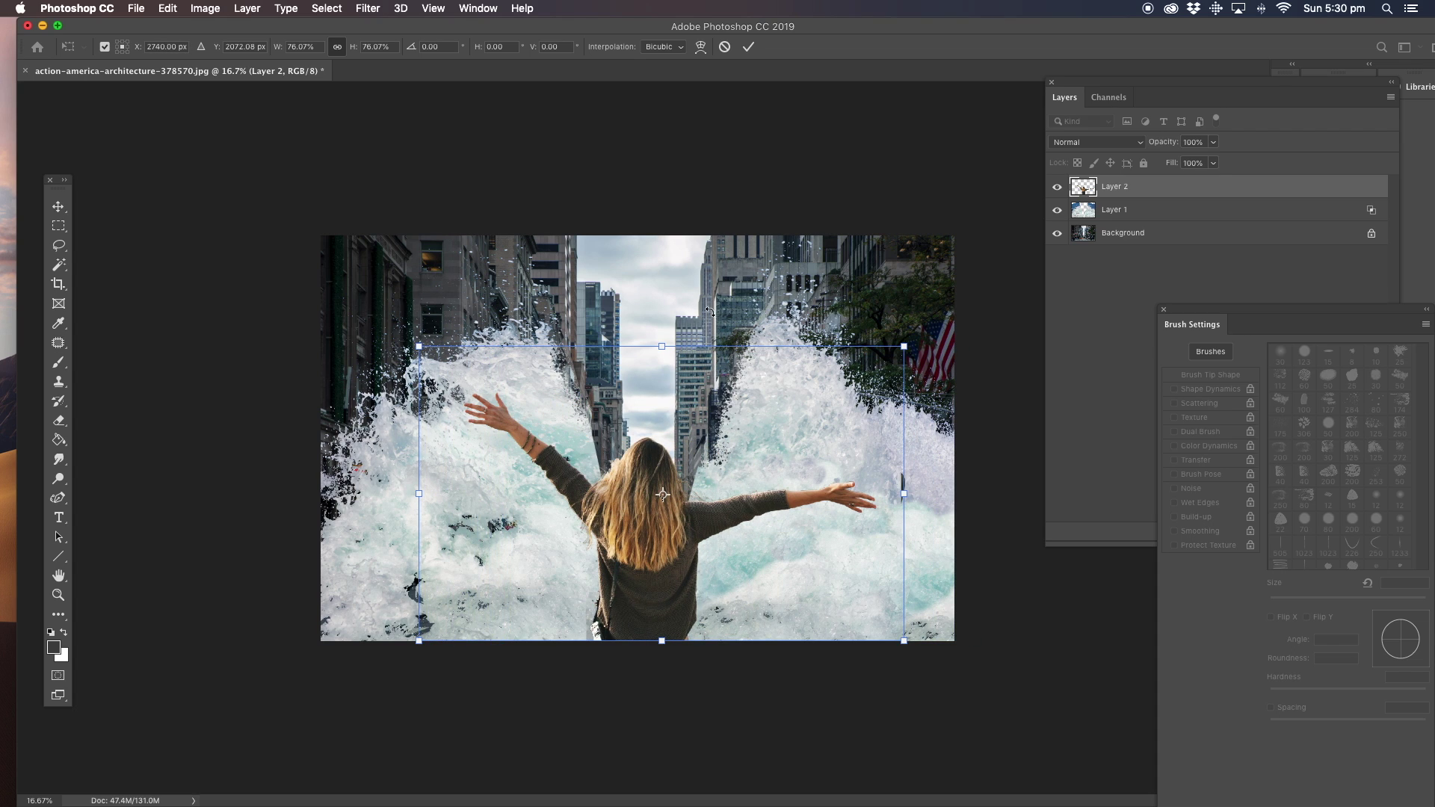
left_click(59, 245)
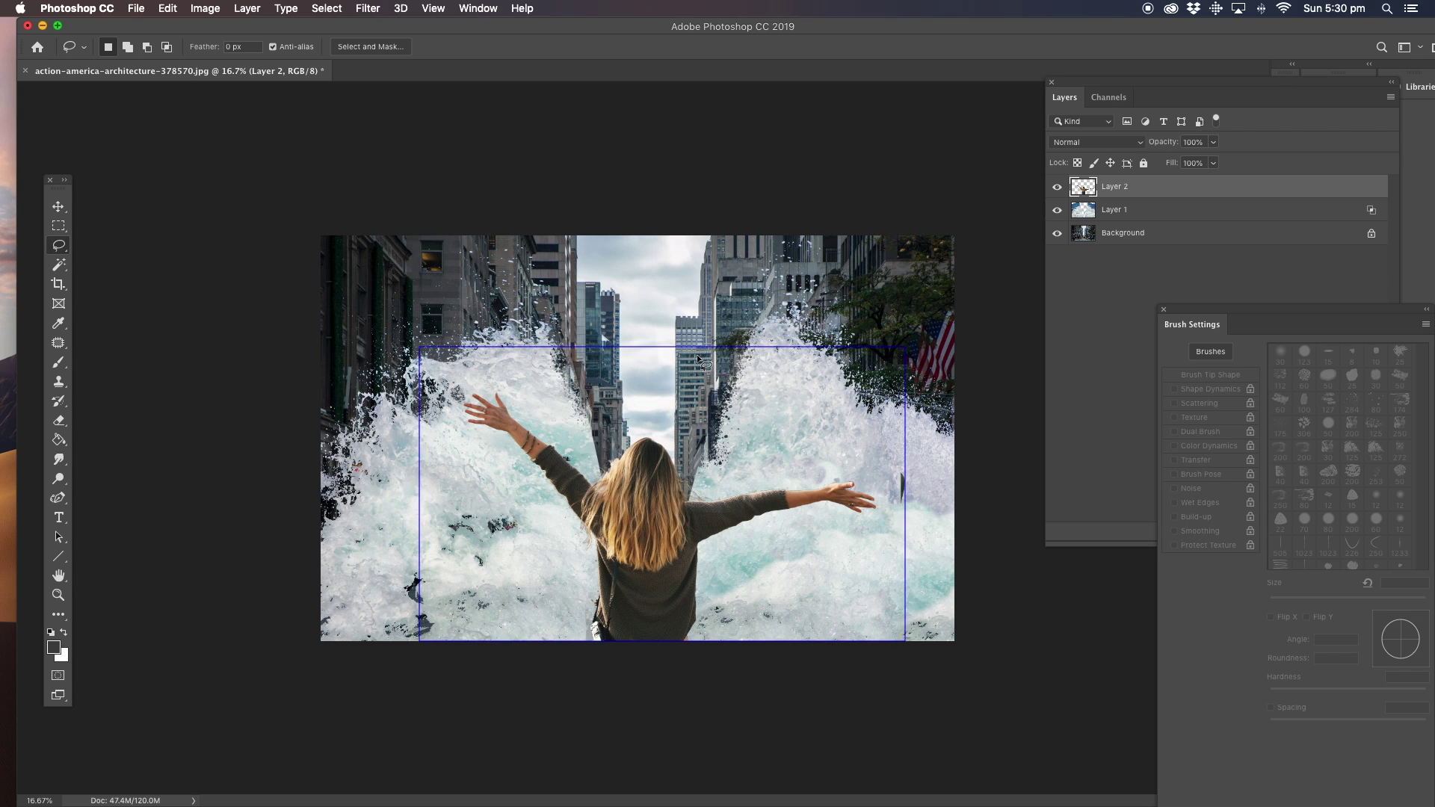
Transform the water on Layer 1 to about 94% width and 107% height and shift it left behind the woman.
left_click(1120, 210)
left_click(1121, 211)
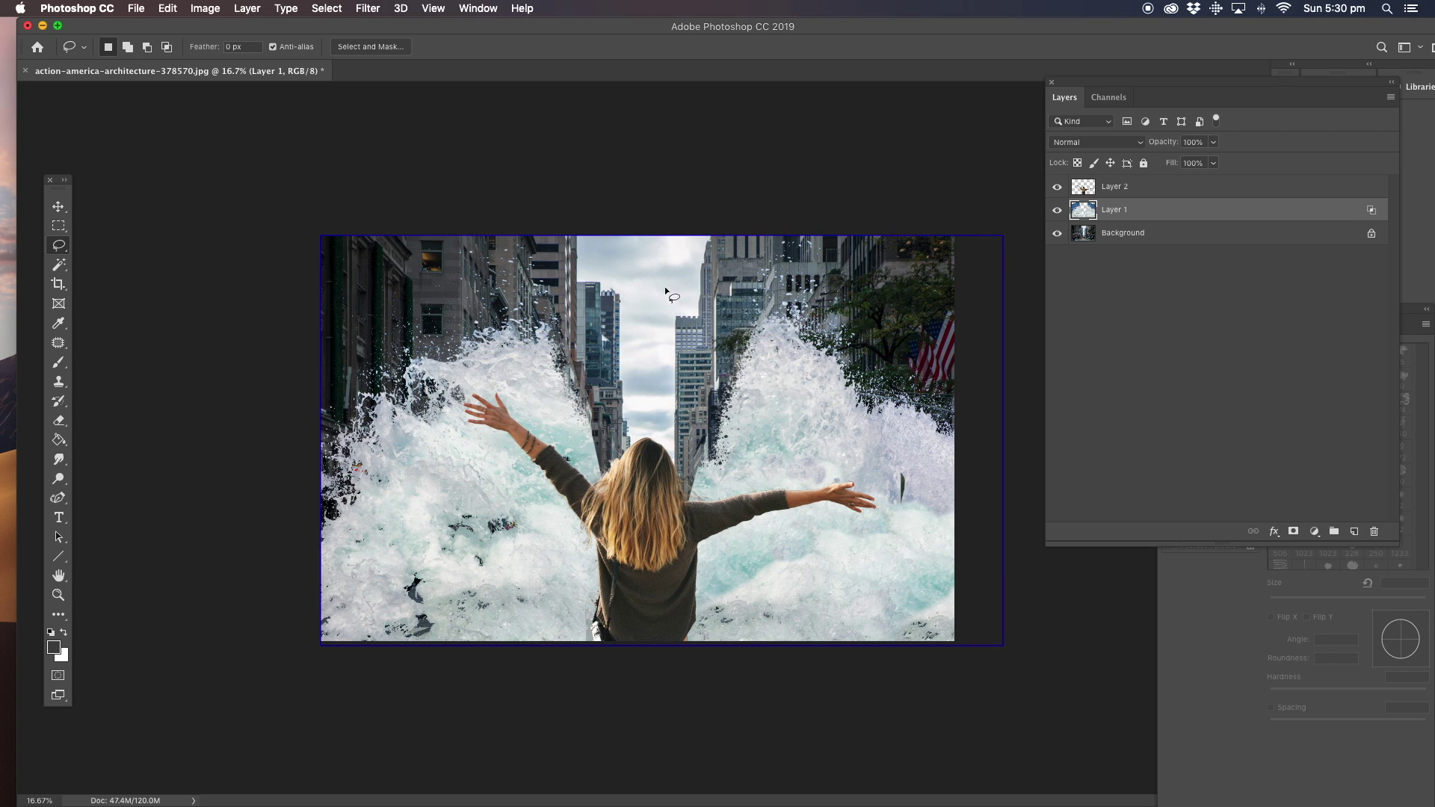
left_click(58, 207)
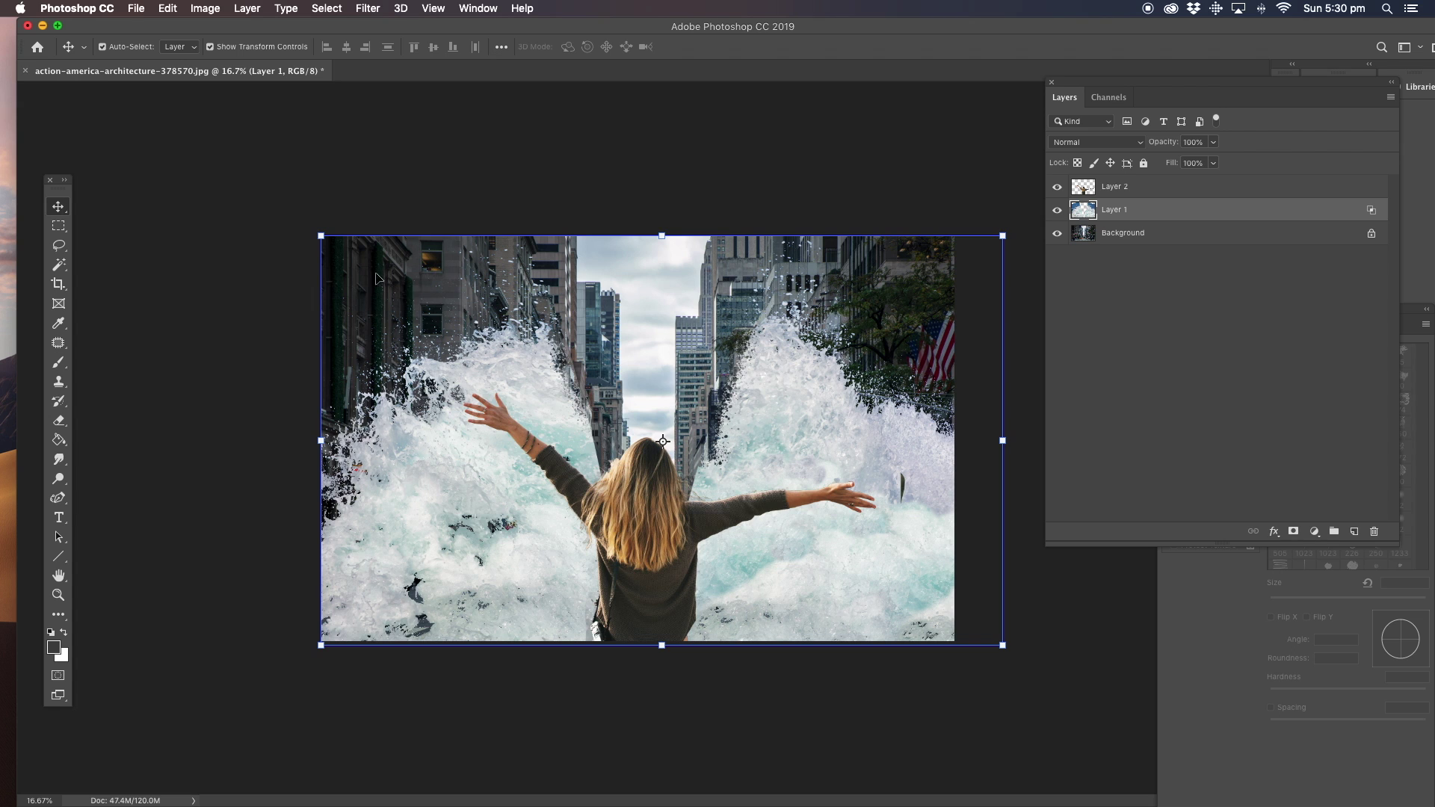
left_click_drag(322, 237, 361, 206)
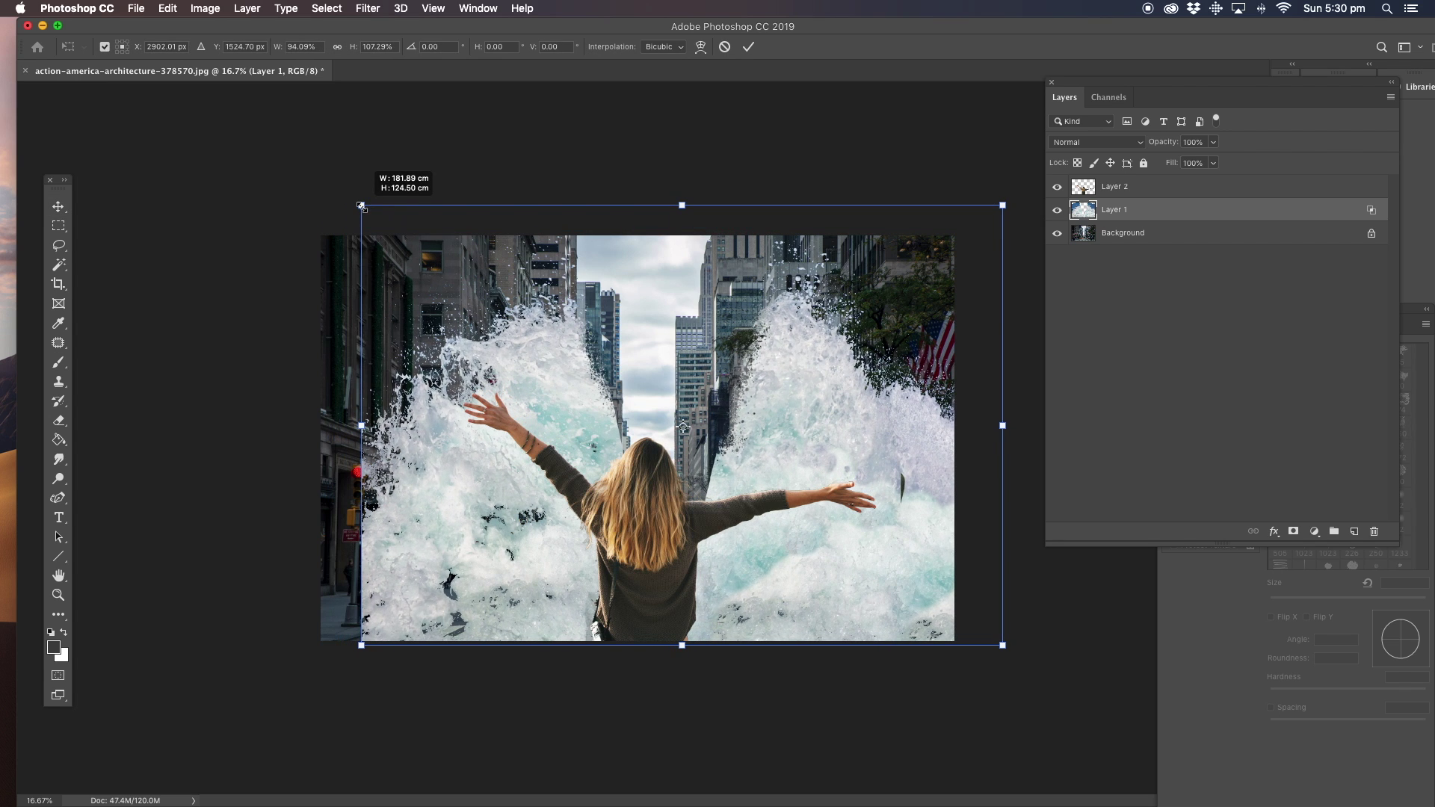
left_click_drag(789, 378, 755, 377)
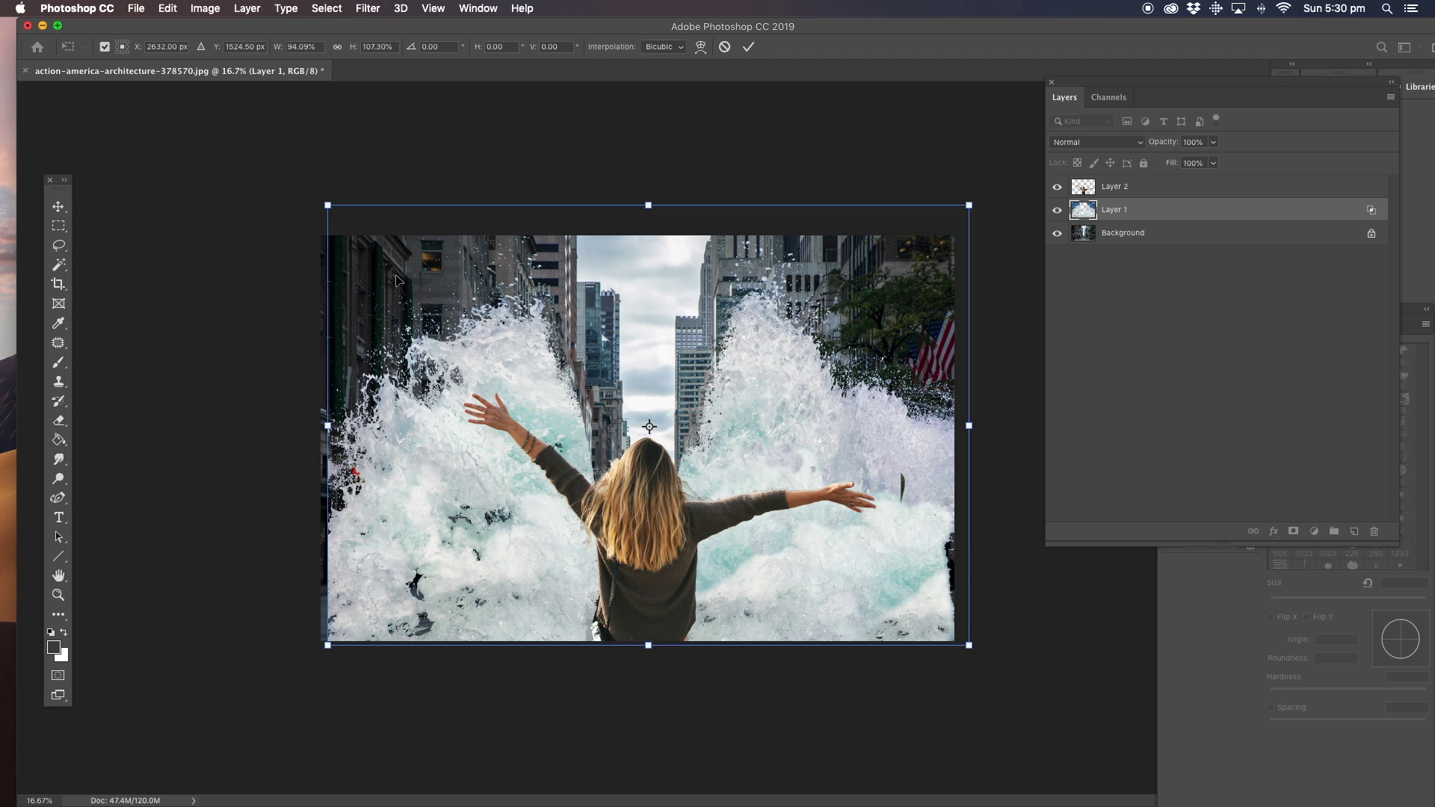
left_click(59, 209)
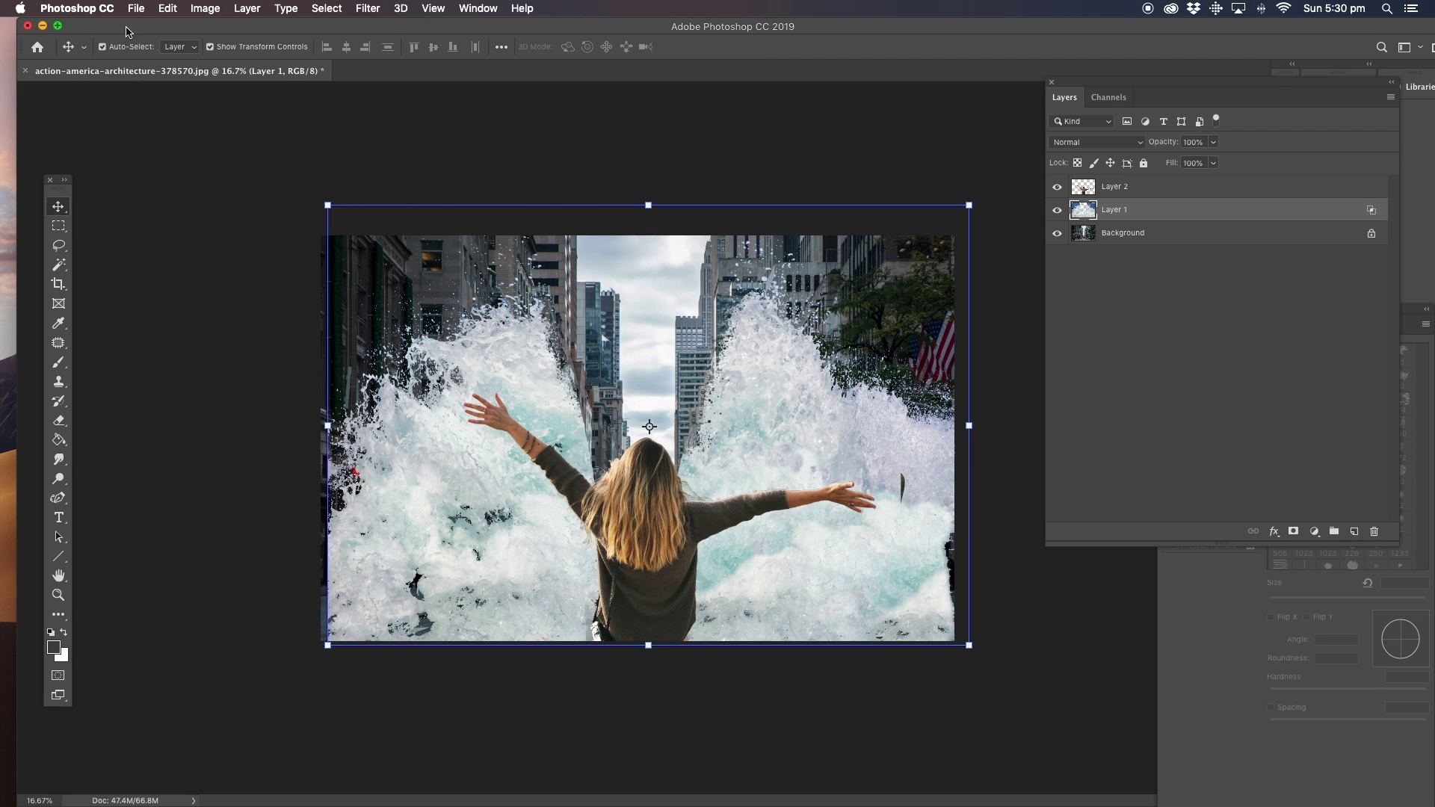
Try to warp the water layer by pulling the left wave's crest slightly up and outward.
left_click(136, 8)
mouse_move(160, 10)
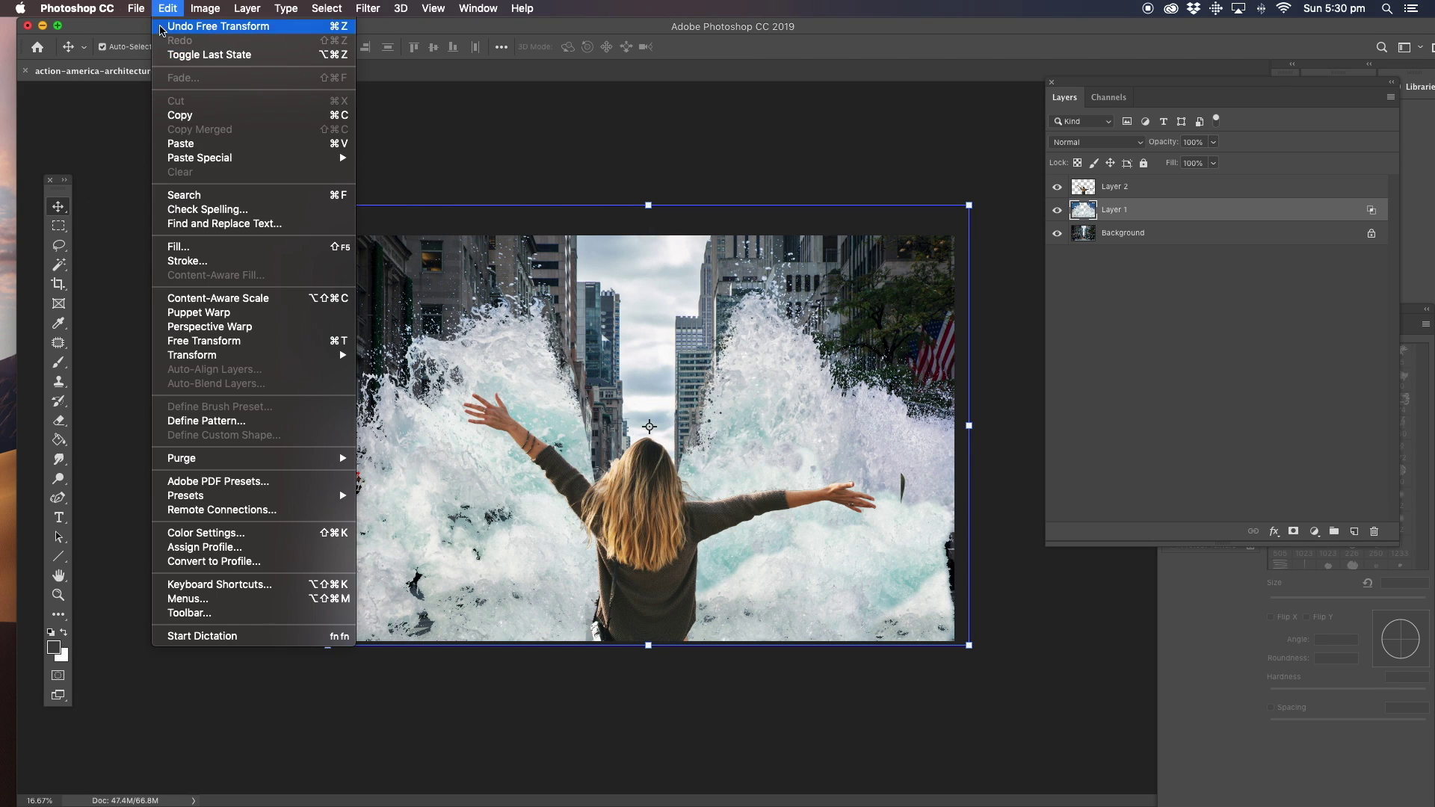
mouse_move(200, 355)
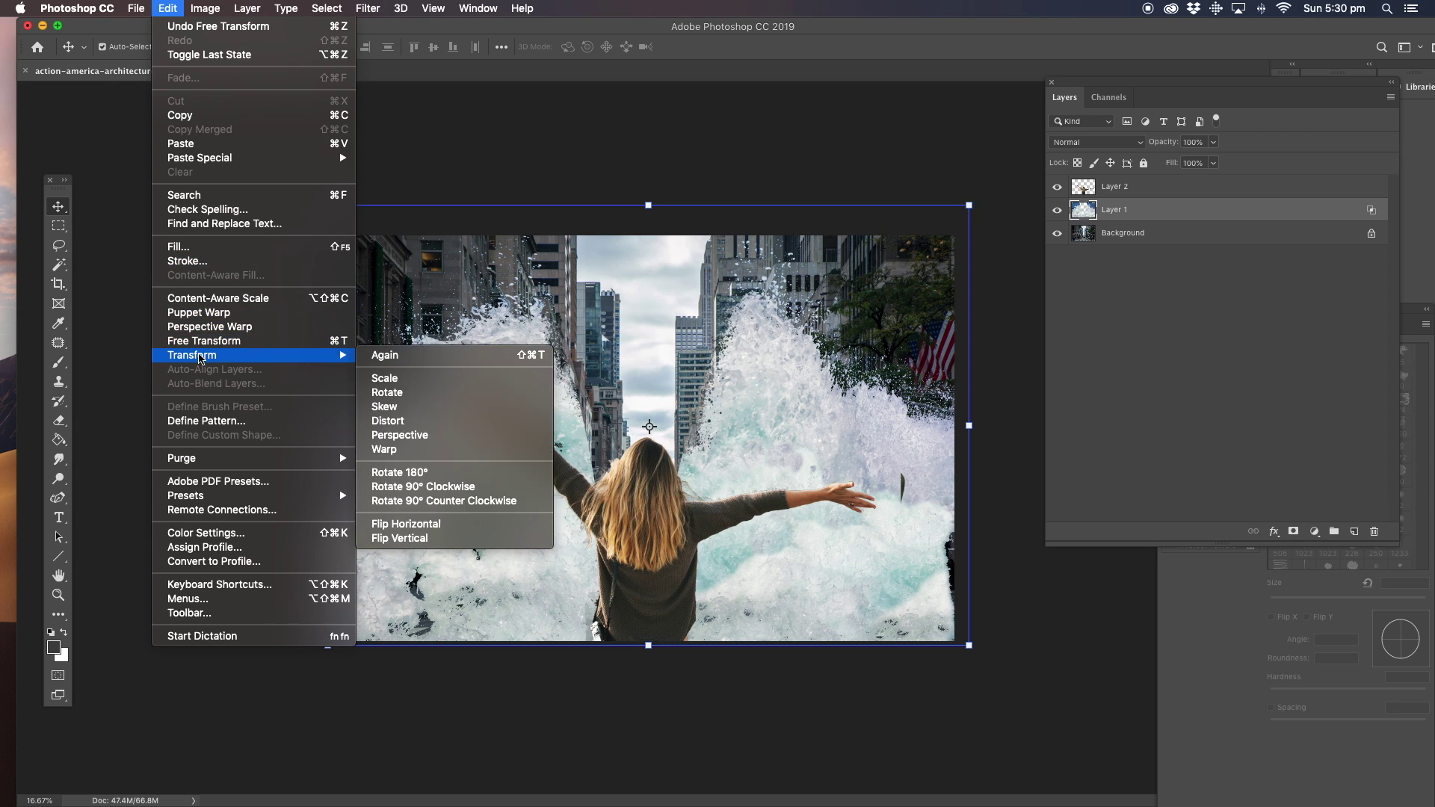
left_click(426, 449)
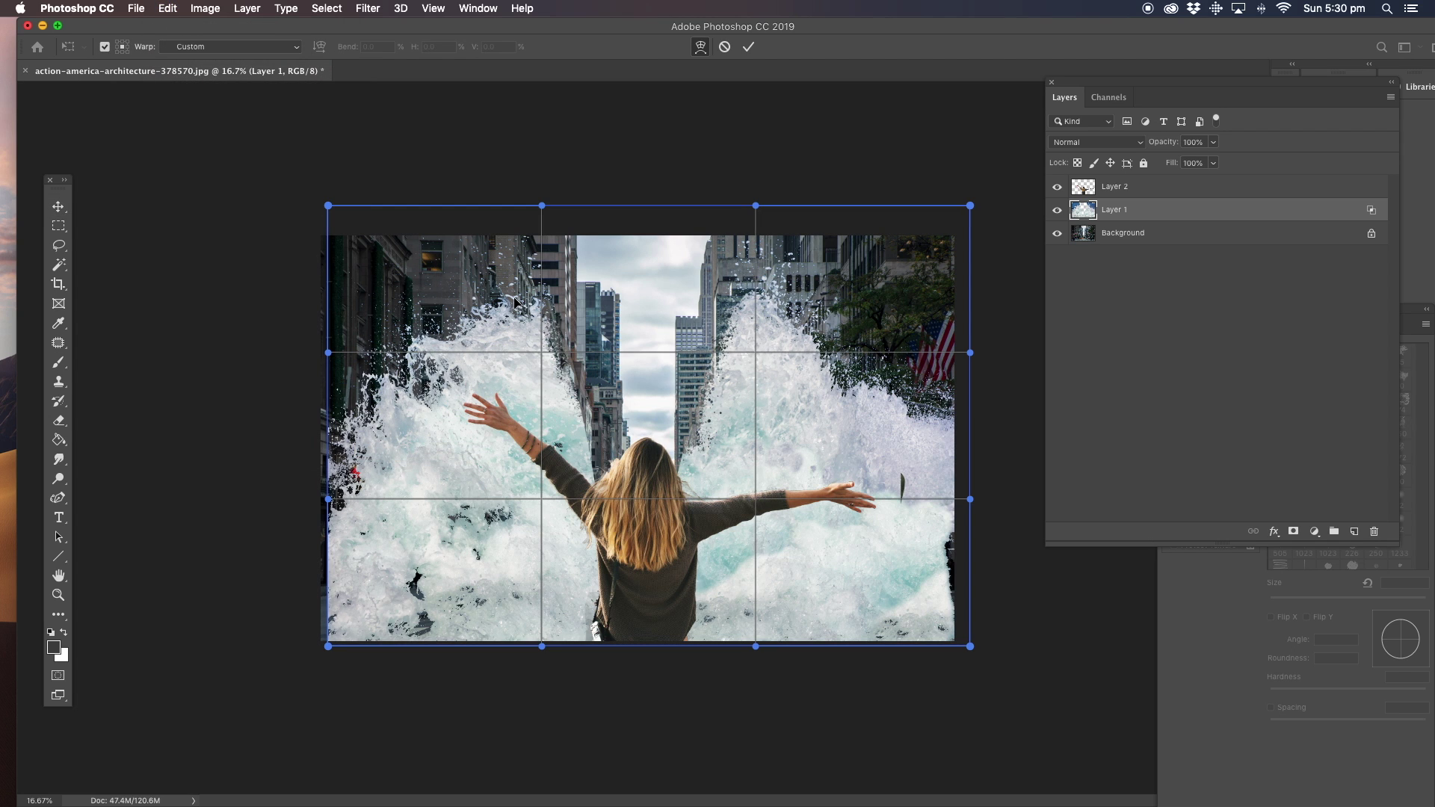
left_click_drag(515, 305, 506, 300)
left_click(58, 245)
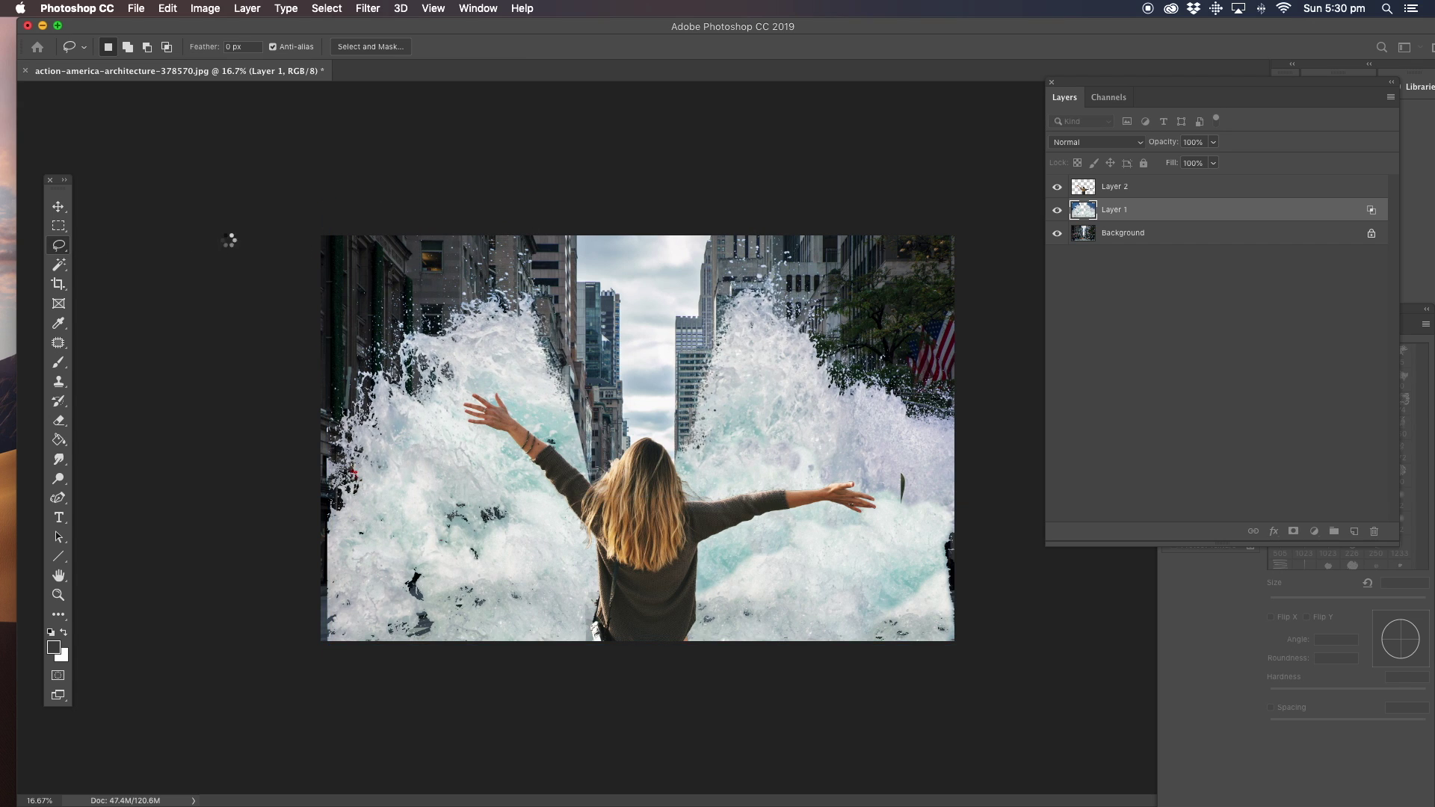
Marquee-select the left half of the water on Layer 1, from the image's left edge to just left of centre.
left_click(58, 225)
left_click_drag(258, 228, 630, 715)
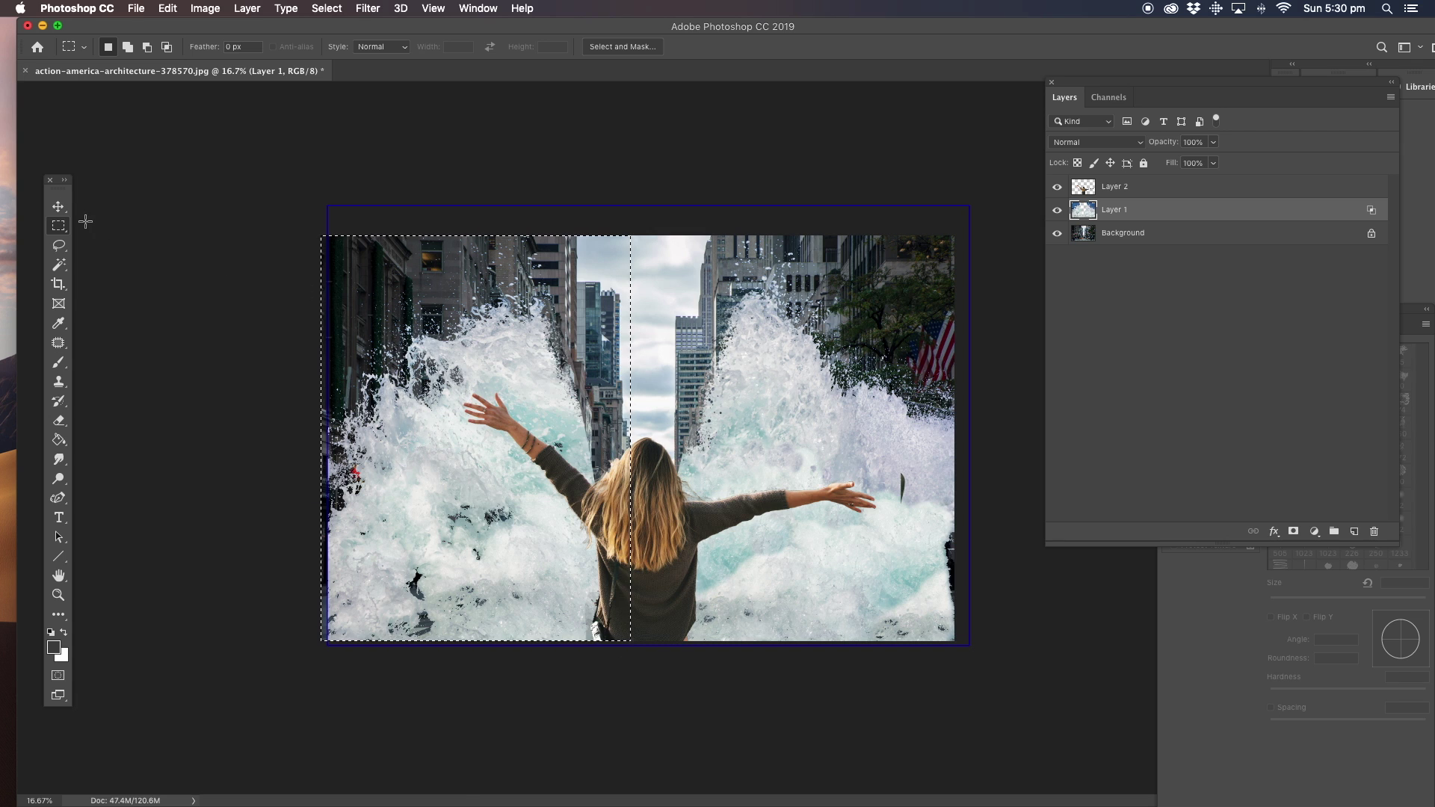
left_click(59, 207)
Warp the selected left wave so its crest rises and its sides bulge outward, apply it and deselect.
left_click(167, 9)
mouse_move(181, 358)
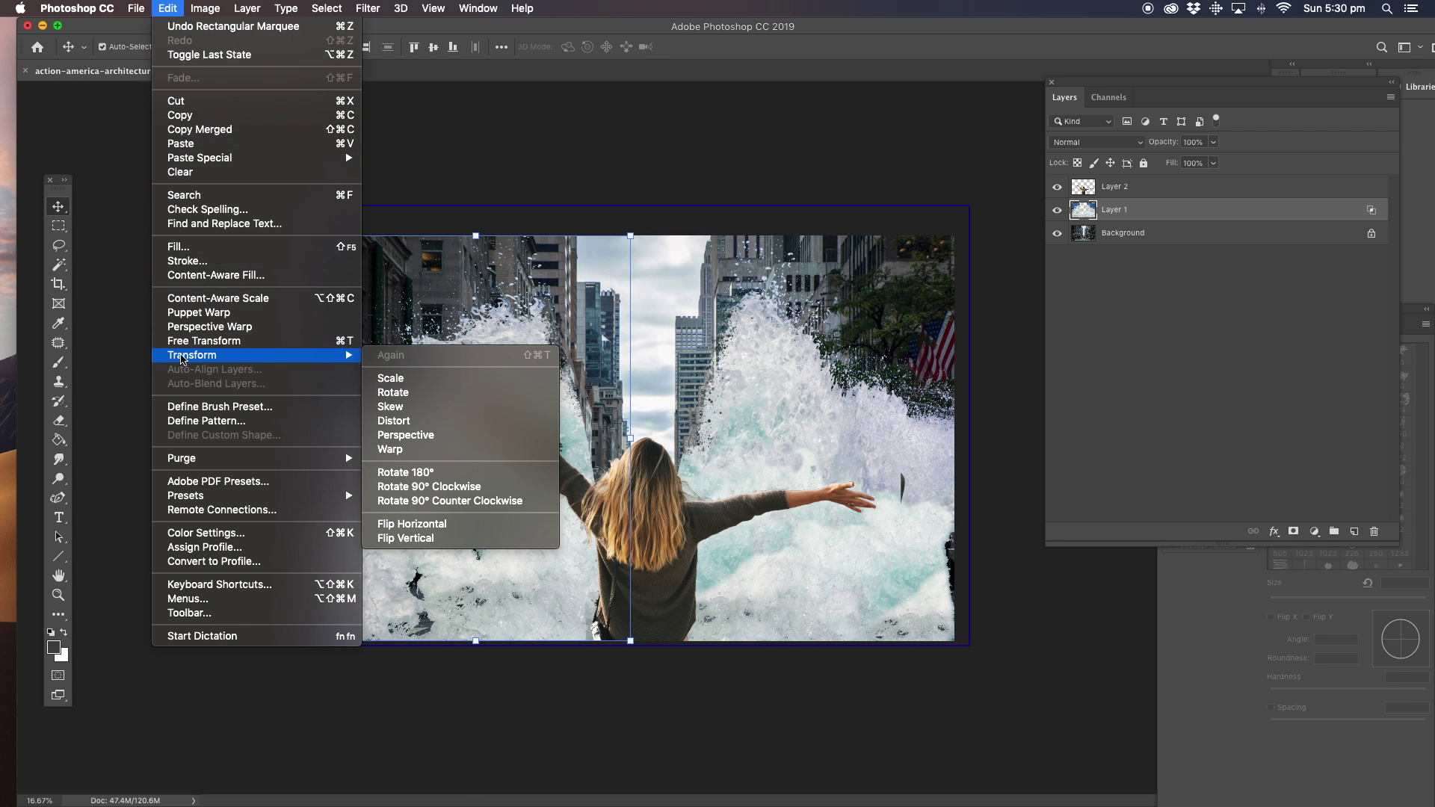
left_click(419, 449)
left_click_drag(494, 299, 479, 257)
left_click_drag(560, 436, 594, 438)
left_click_drag(463, 435, 437, 435)
left_click_drag(397, 360, 392, 390)
left_click_drag(435, 342, 419, 336)
left_click_drag(483, 300, 476, 292)
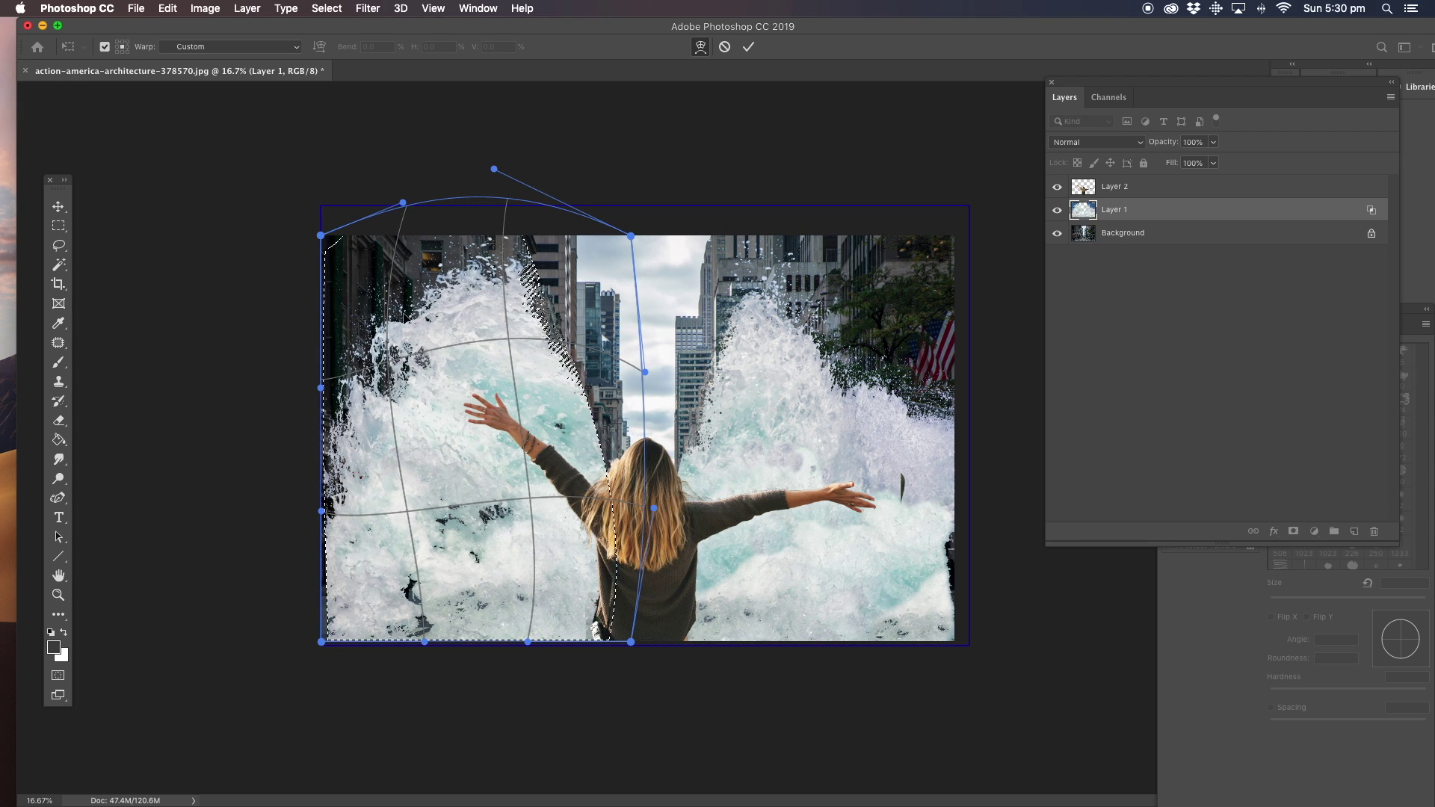
left_click_drag(537, 410, 515, 406)
left_click_drag(404, 407, 393, 407)
key("Return")
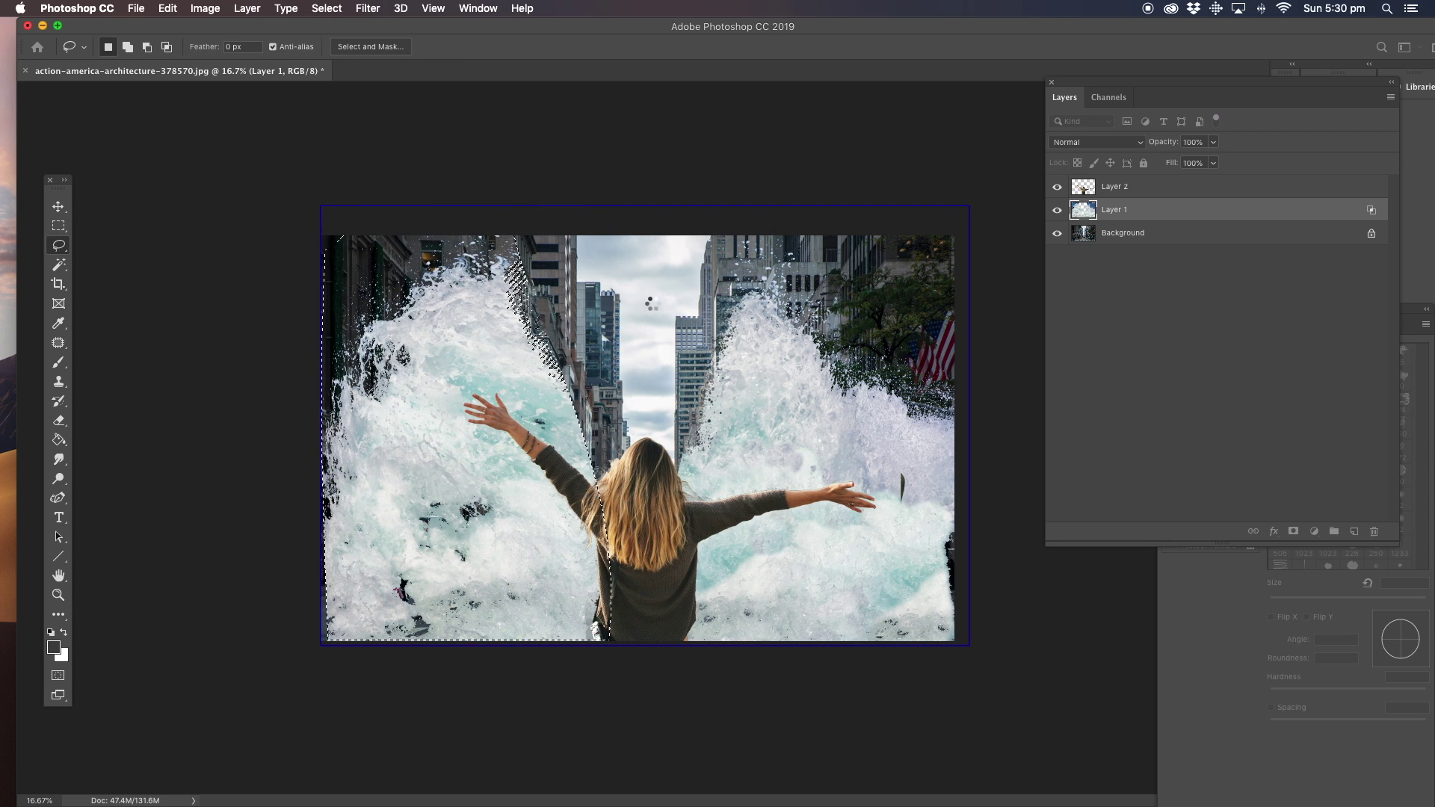
key("super+d")
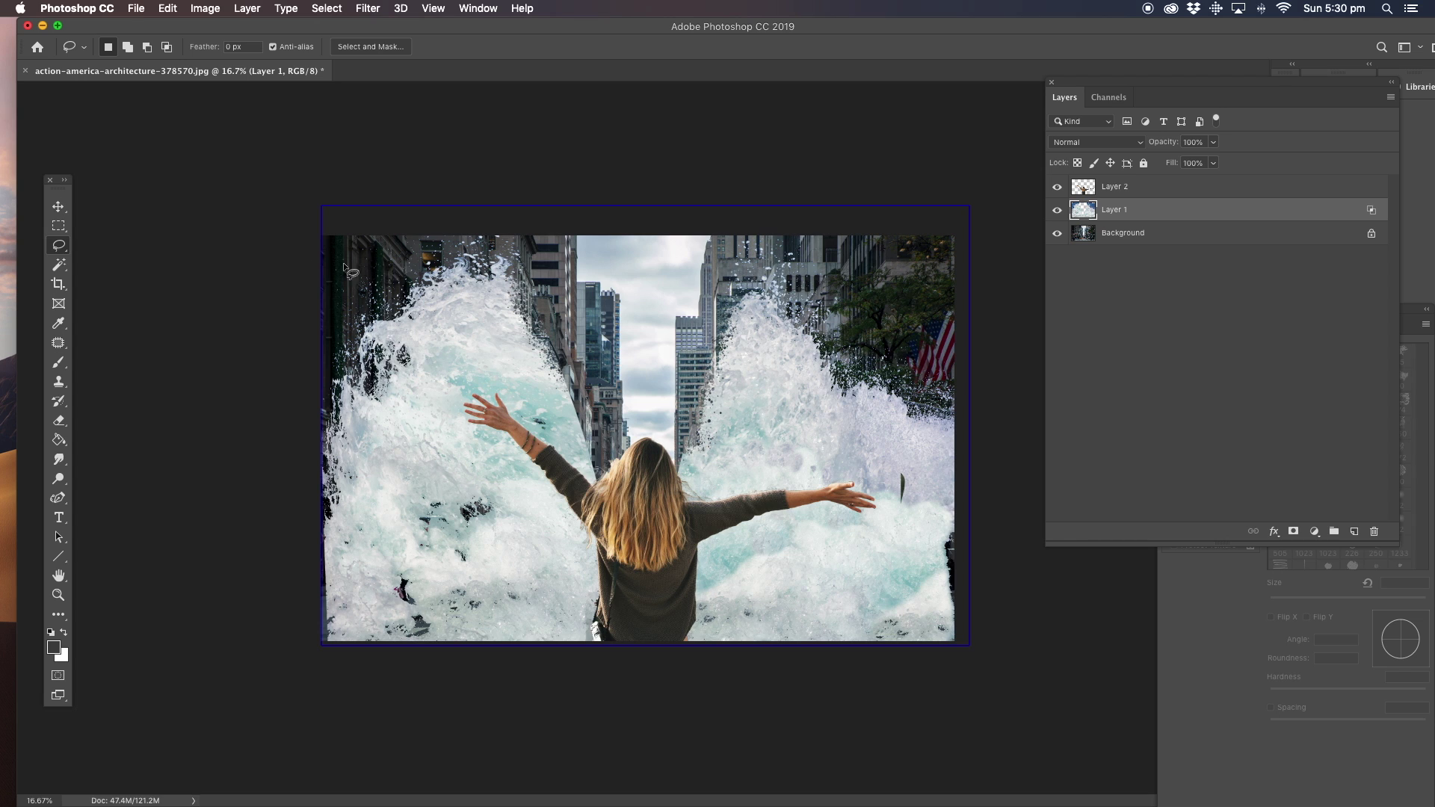
Marquee-select the right half of the water on Layer 1, covering the right wave up to the image's edge.
left_click(61, 228)
left_click_drag(1020, 232, 660, 649)
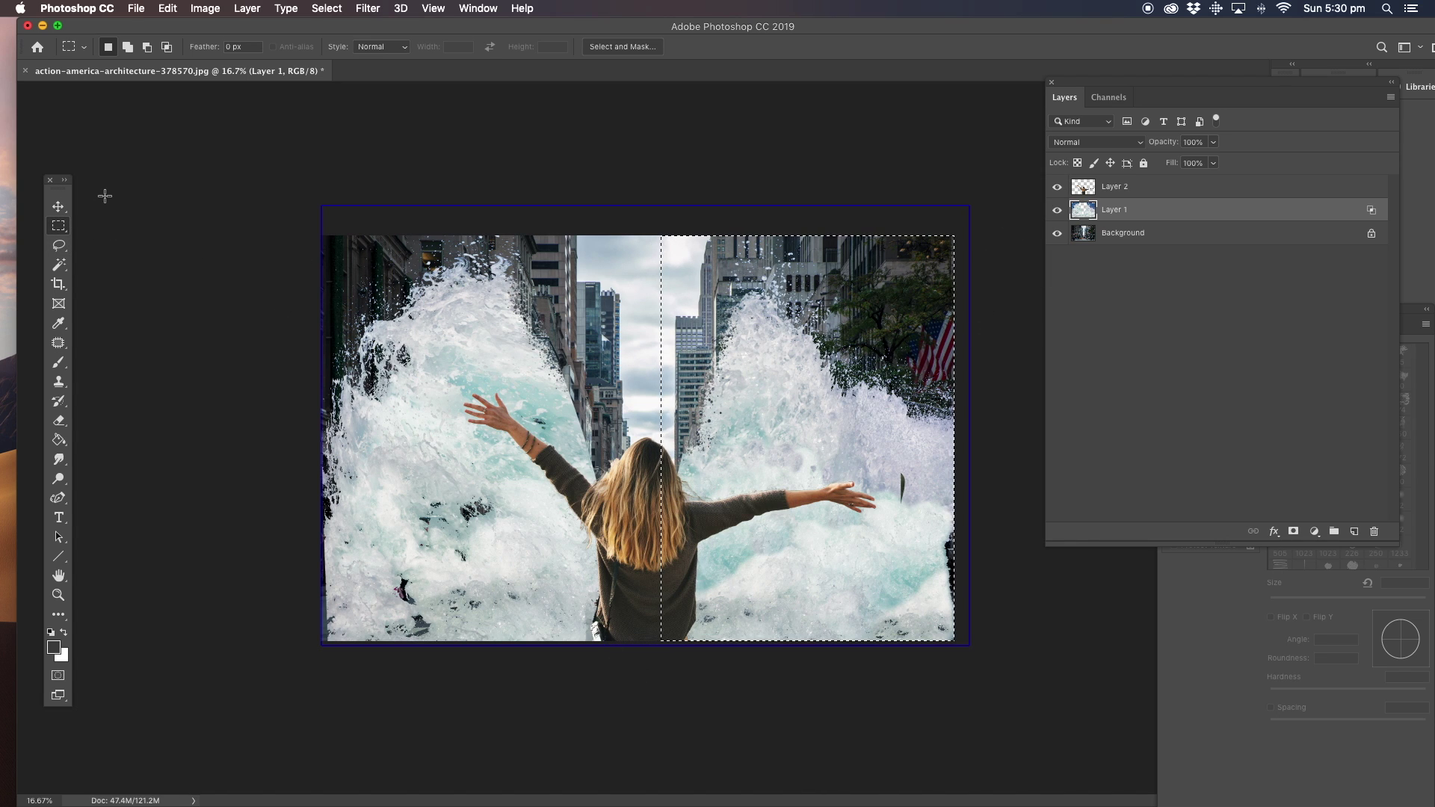
left_click(62, 205)
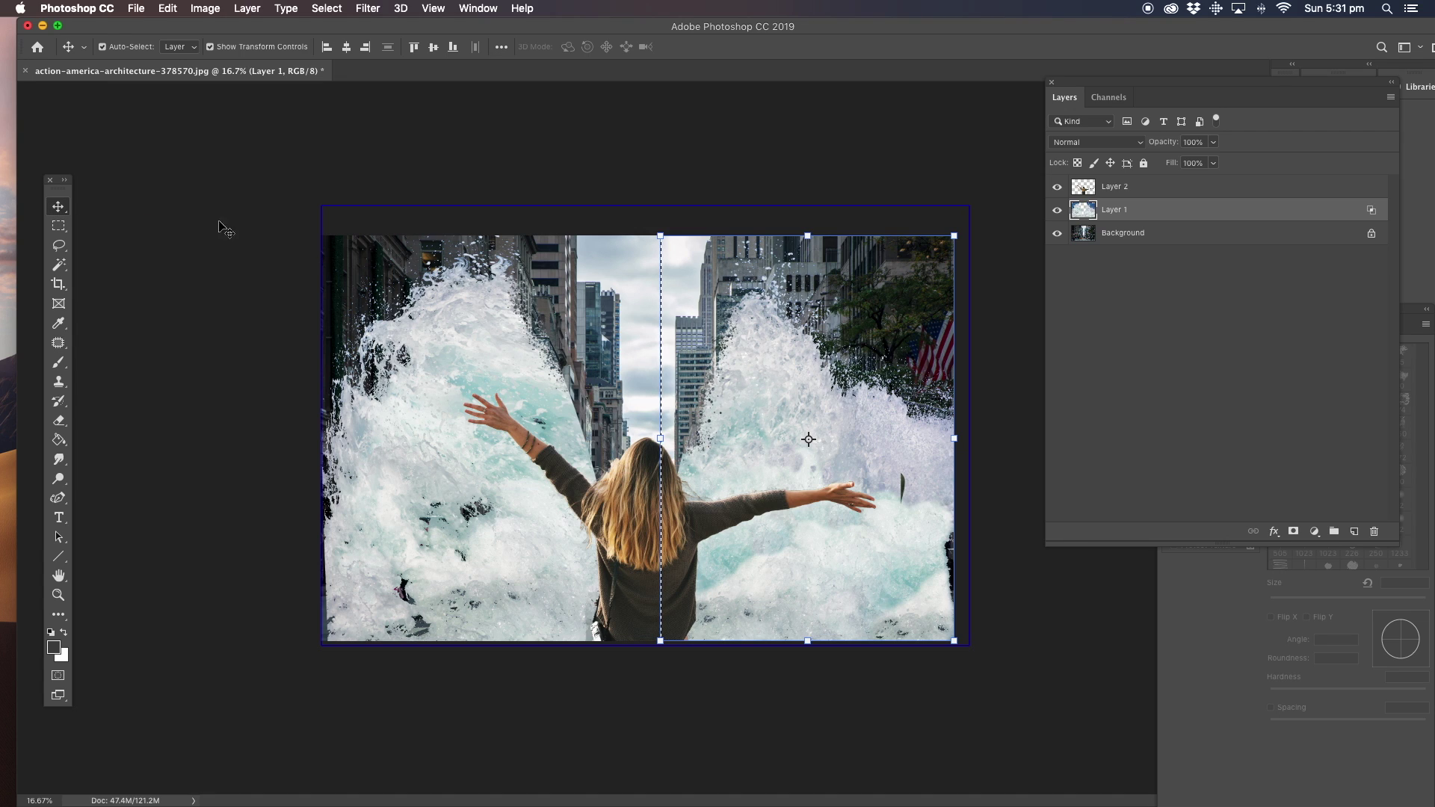
right_click(57, 209)
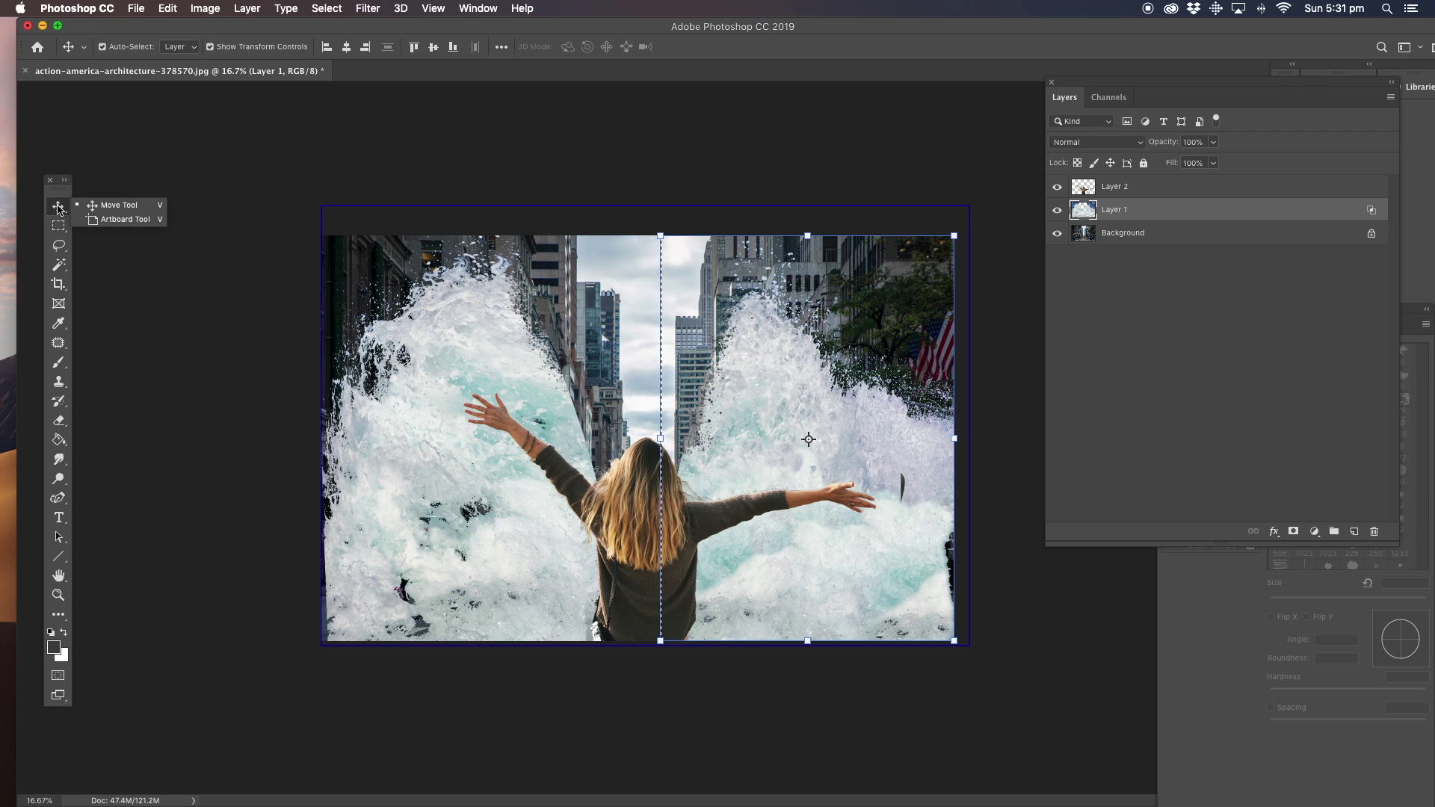
left_click(114, 207)
Warp the selected right wave so its crest rises and leans outward over the trees, apply it and deselect.
left_click(168, 9)
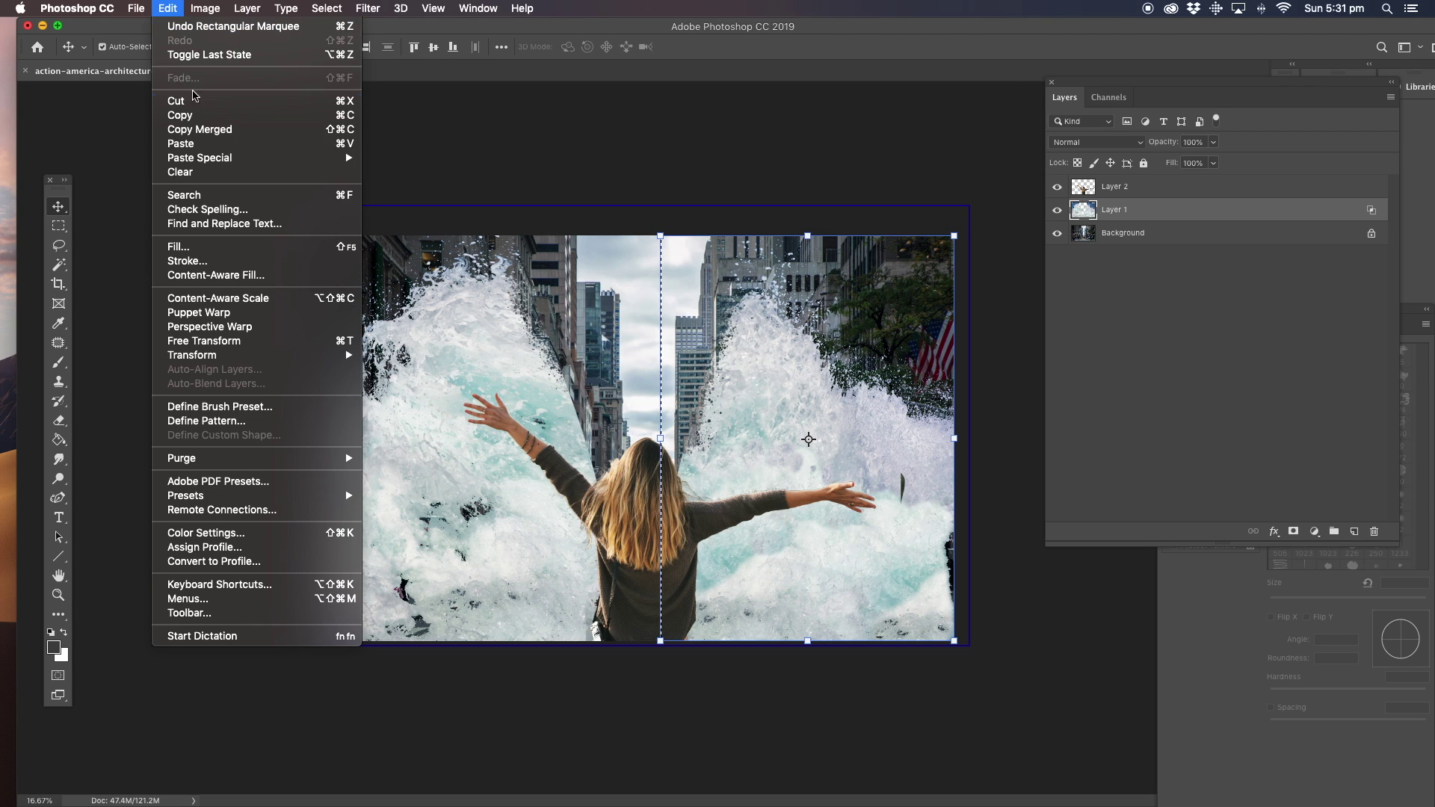
mouse_move(223, 356)
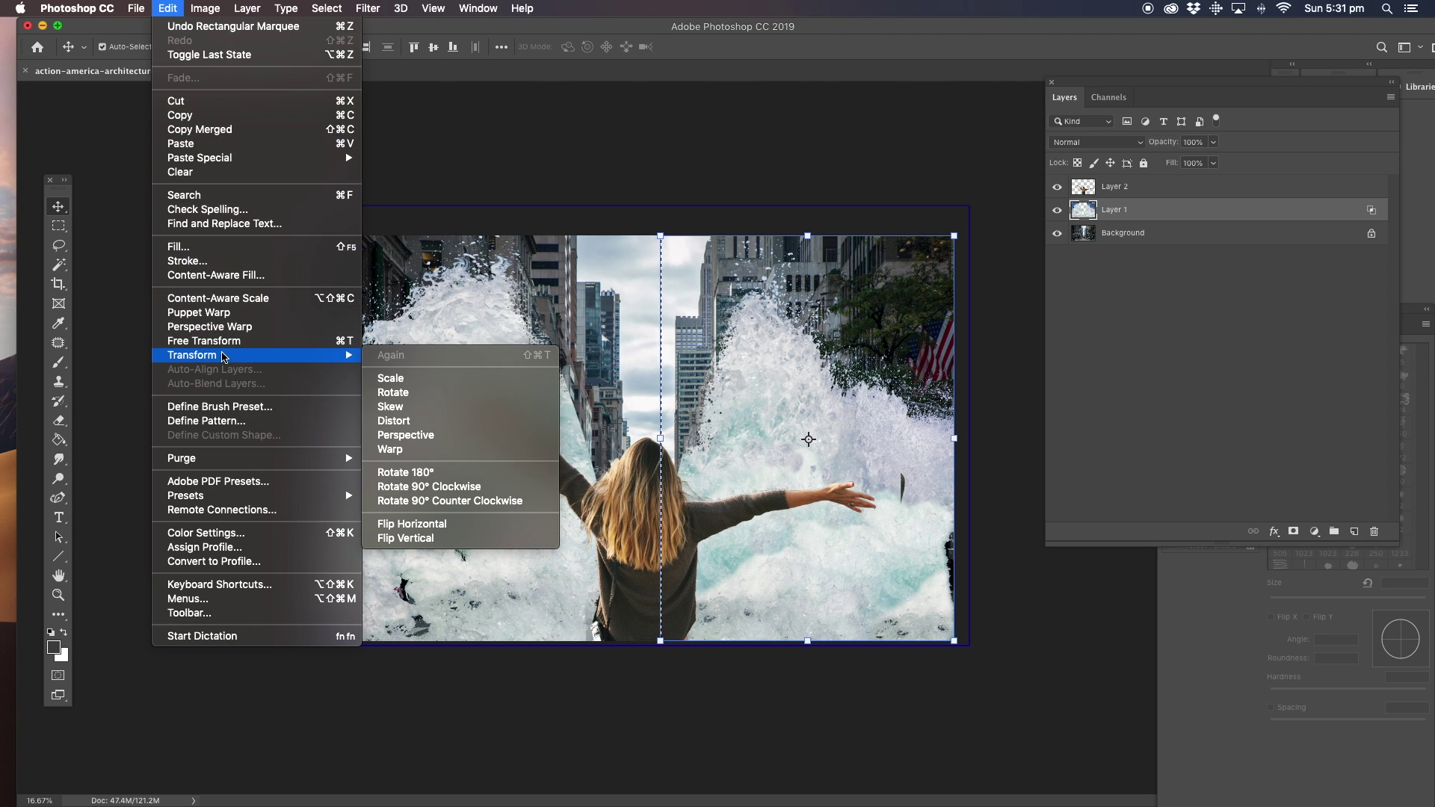
left_click(398, 451)
left_click_drag(760, 307, 785, 289)
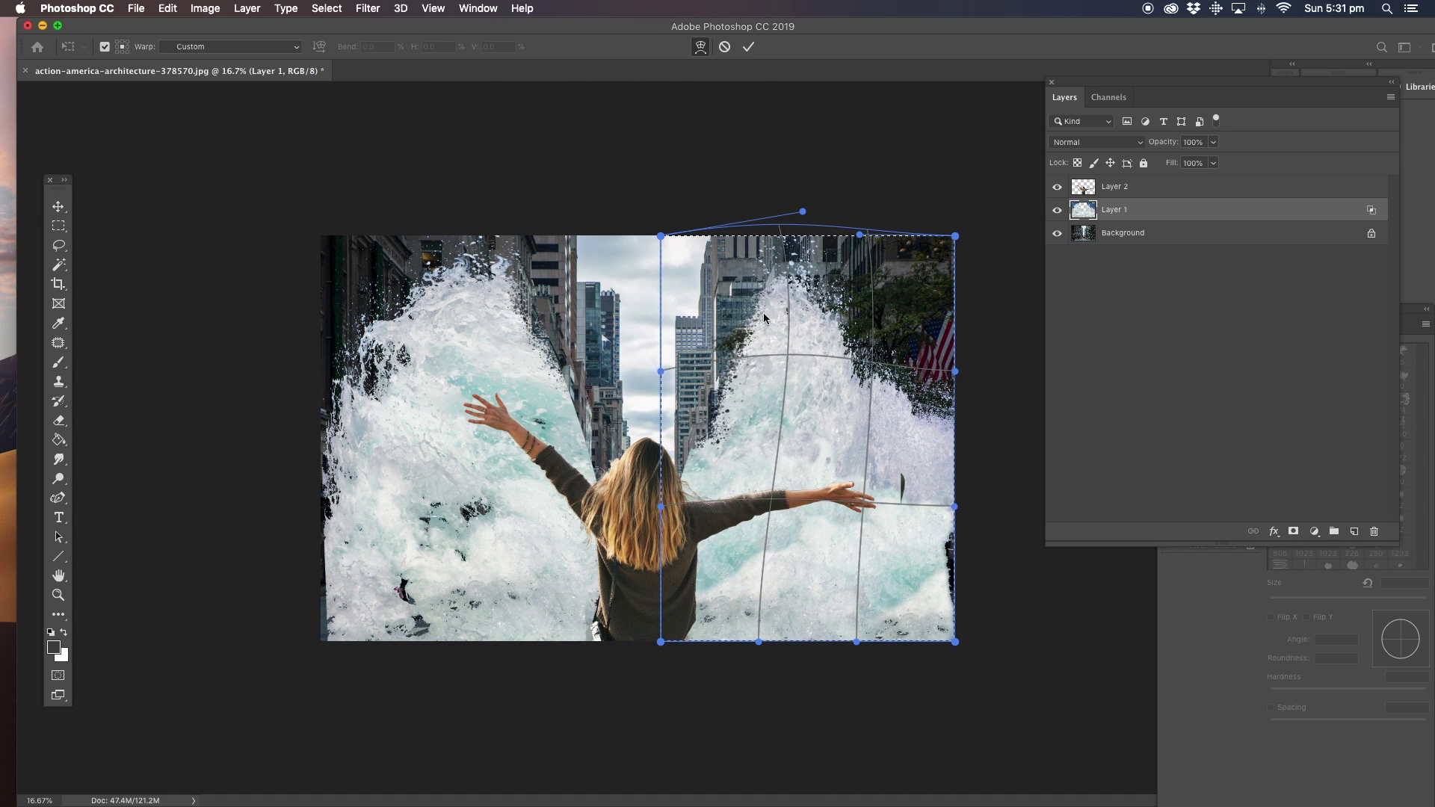
left_click_drag(714, 410, 674, 393)
left_click_drag(766, 314, 850, 321)
left_click_drag(750, 400, 738, 357)
left_click_drag(691, 458, 726, 449)
left_click_drag(822, 308, 828, 343)
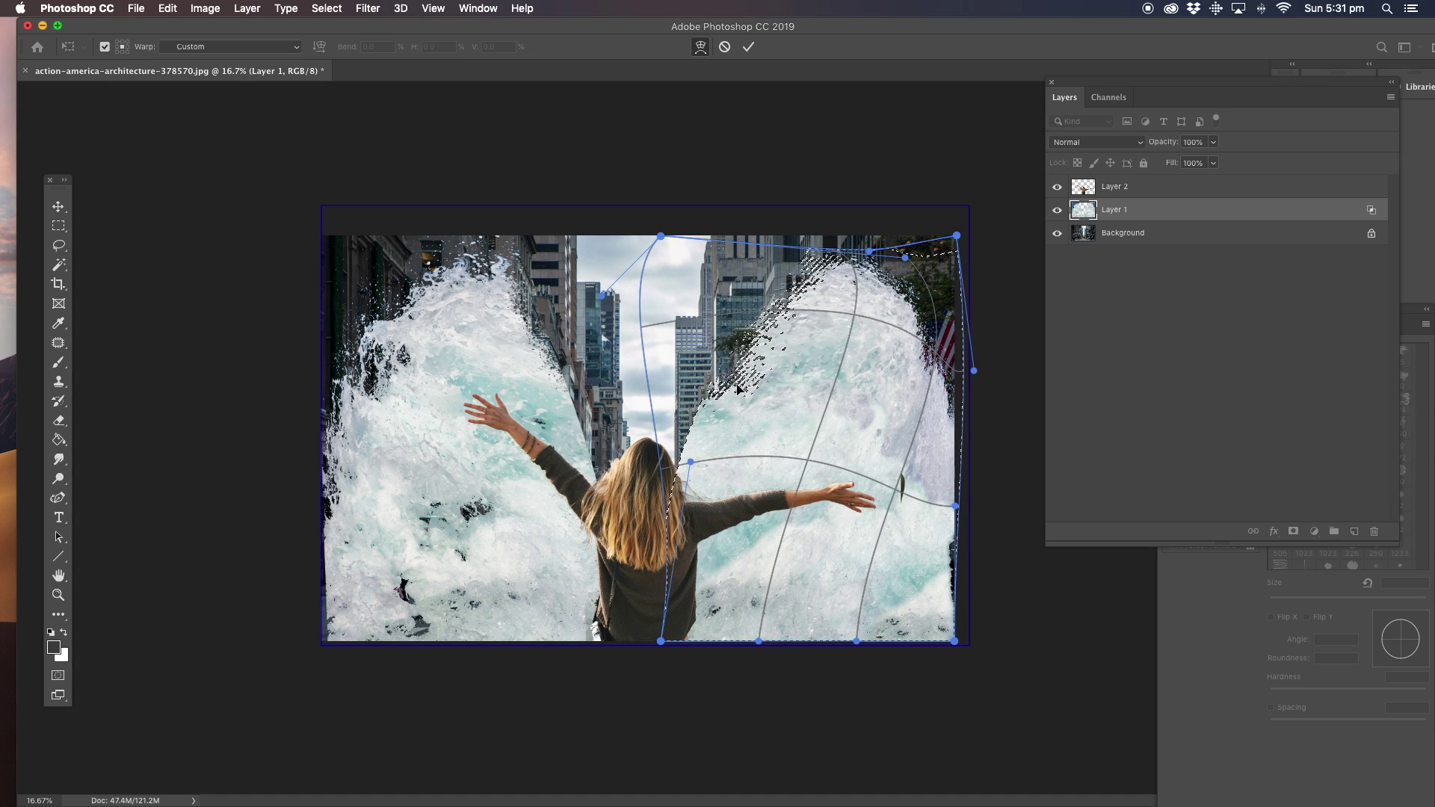
key("Return")
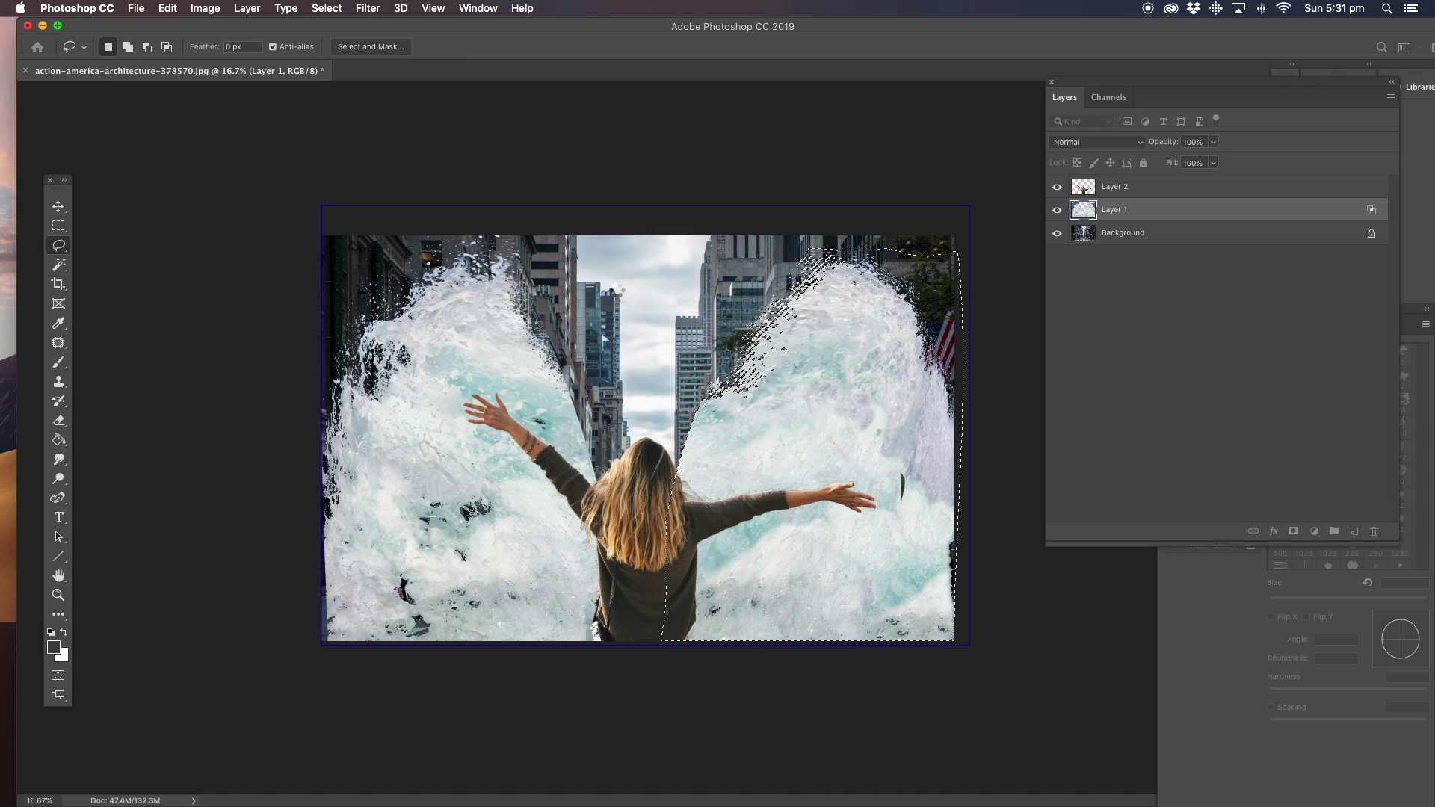
key("super+d")
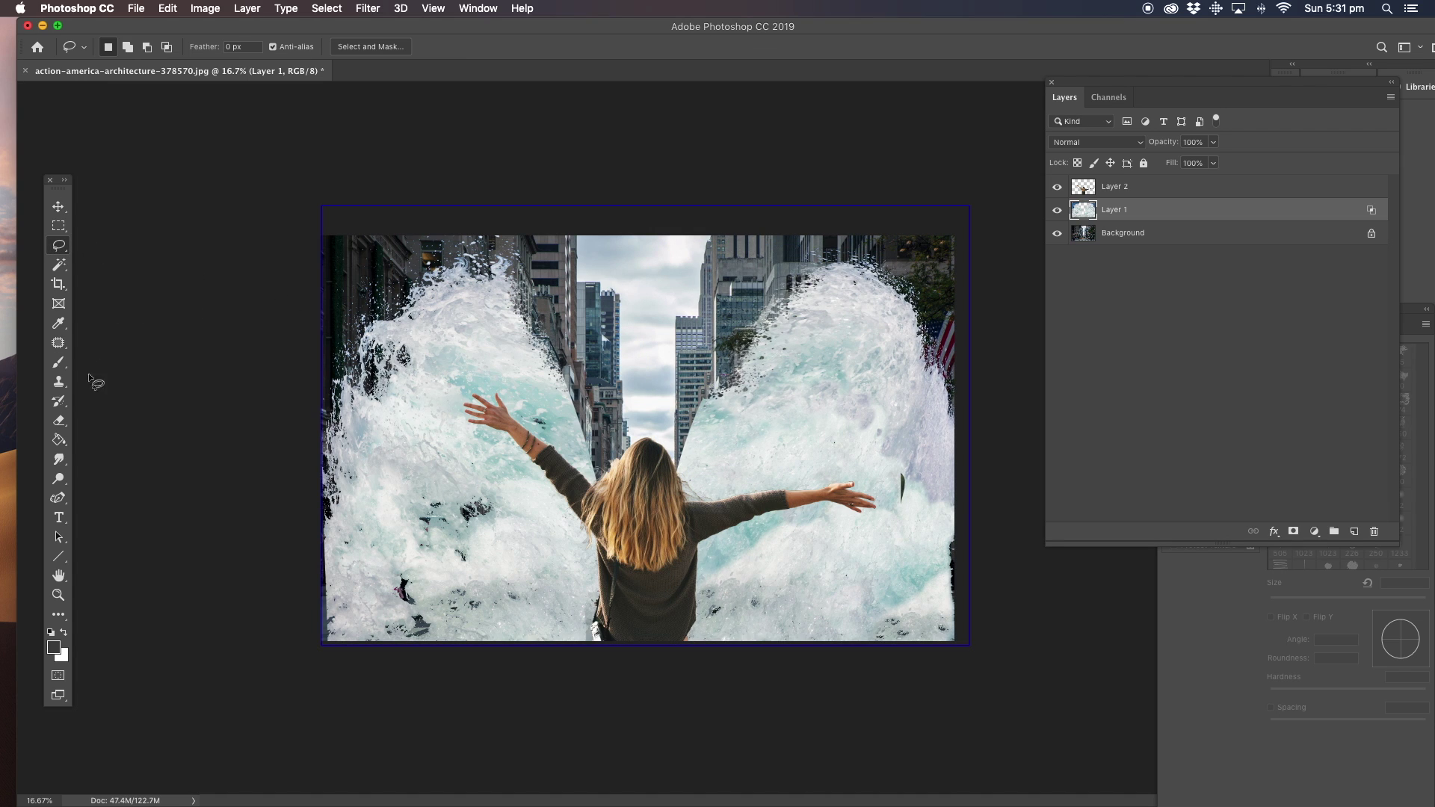
Roughen the inner edges of both water walls on Layer 1 with the 471 px splatter eraser.
left_click(59, 421)
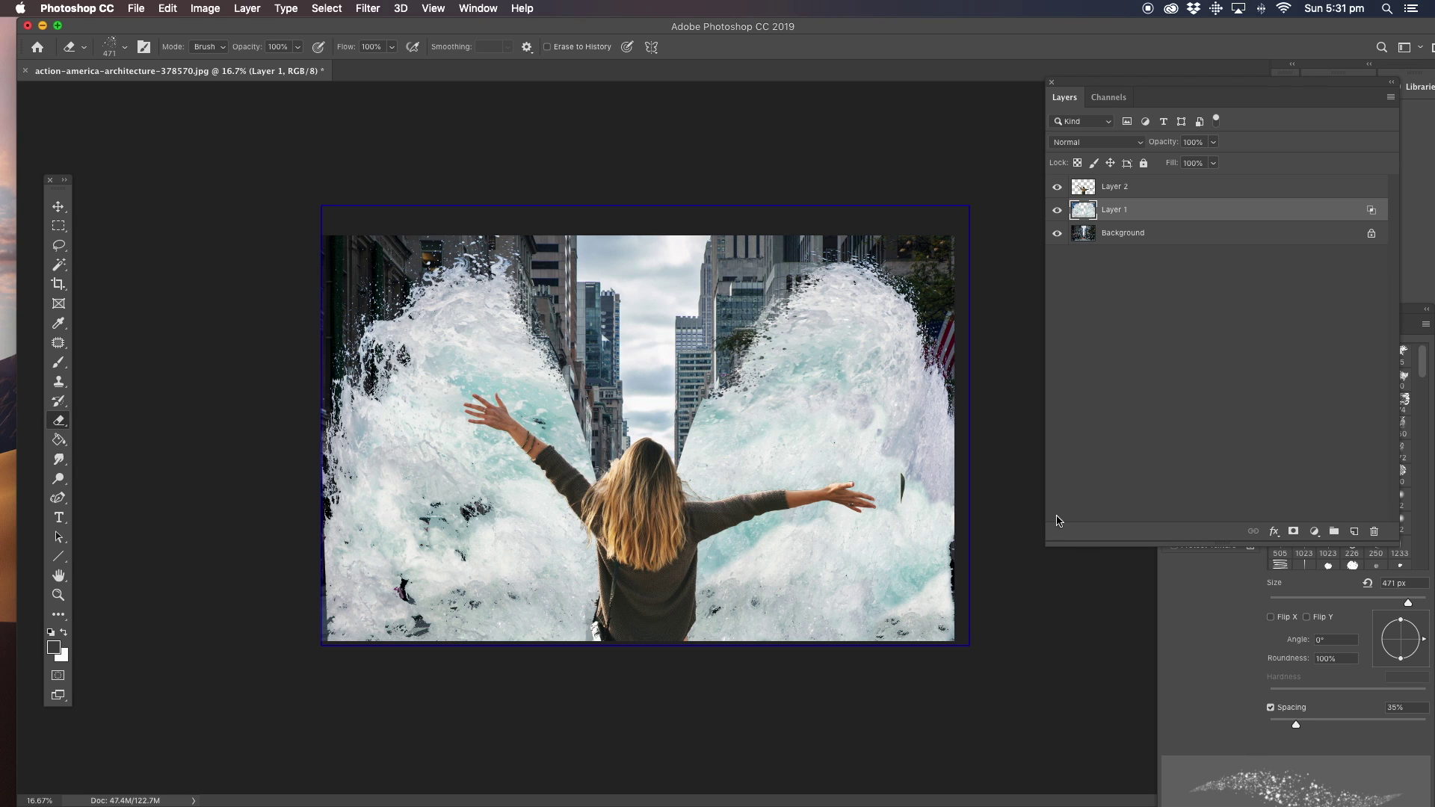
mouse_move(712, 404)
left_mouse_down()
mouse_move(671, 472)
mouse_move(721, 366)
mouse_move(673, 477)
mouse_move(722, 367)
left_mouse_up()
mouse_move(580, 376)
left_mouse_down()
mouse_move(611, 464)
mouse_move(601, 457)
left_mouse_up()
mouse_move(579, 378)
left_mouse_down()
mouse_move(556, 366)
mouse_move(538, 299)
left_mouse_up()
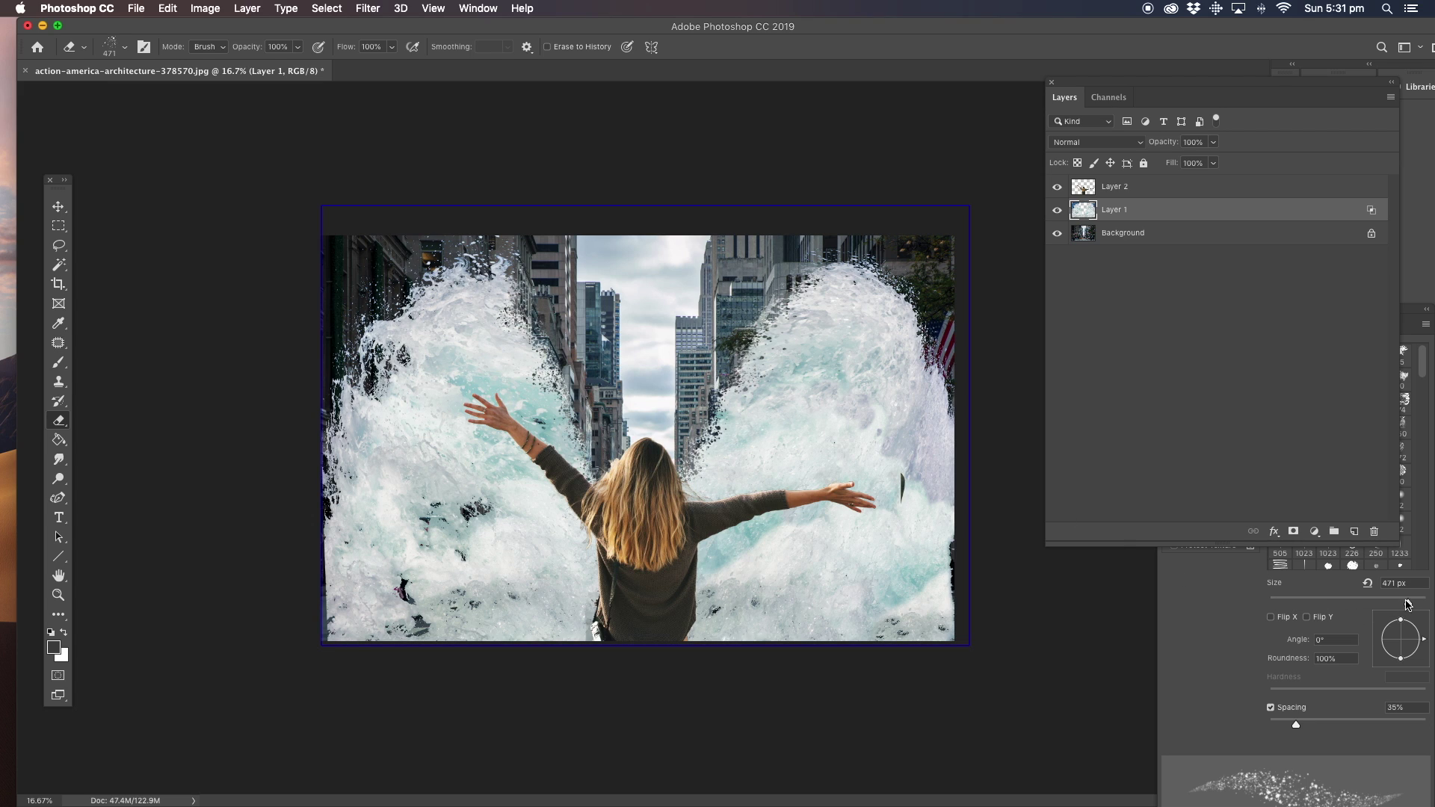
Enlarge the splatter eraser to 2429 px and stamp droplet gaps along the left wave's upper inner edge.
left_click_drag(1408, 602, 1417, 602)
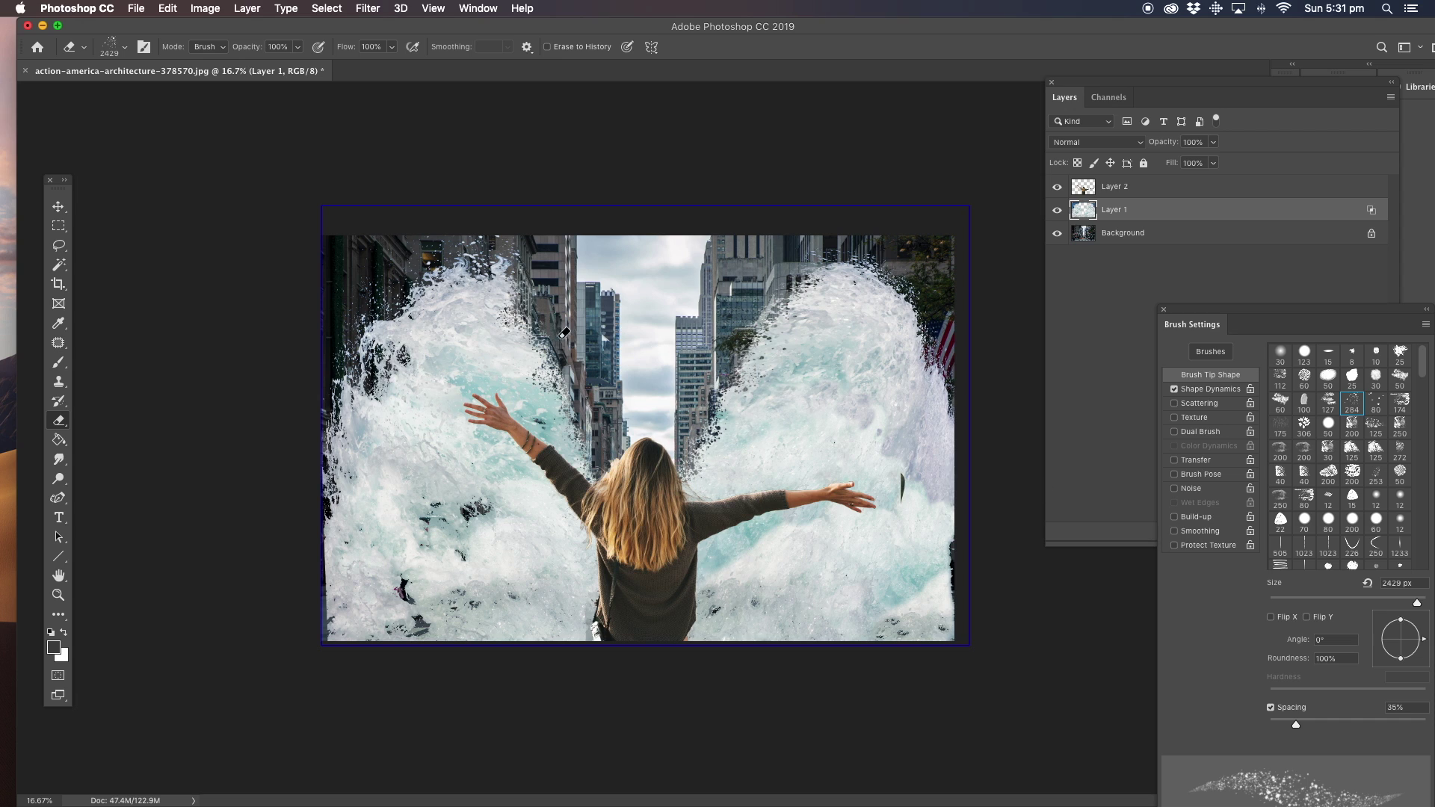
left_click(530, 342)
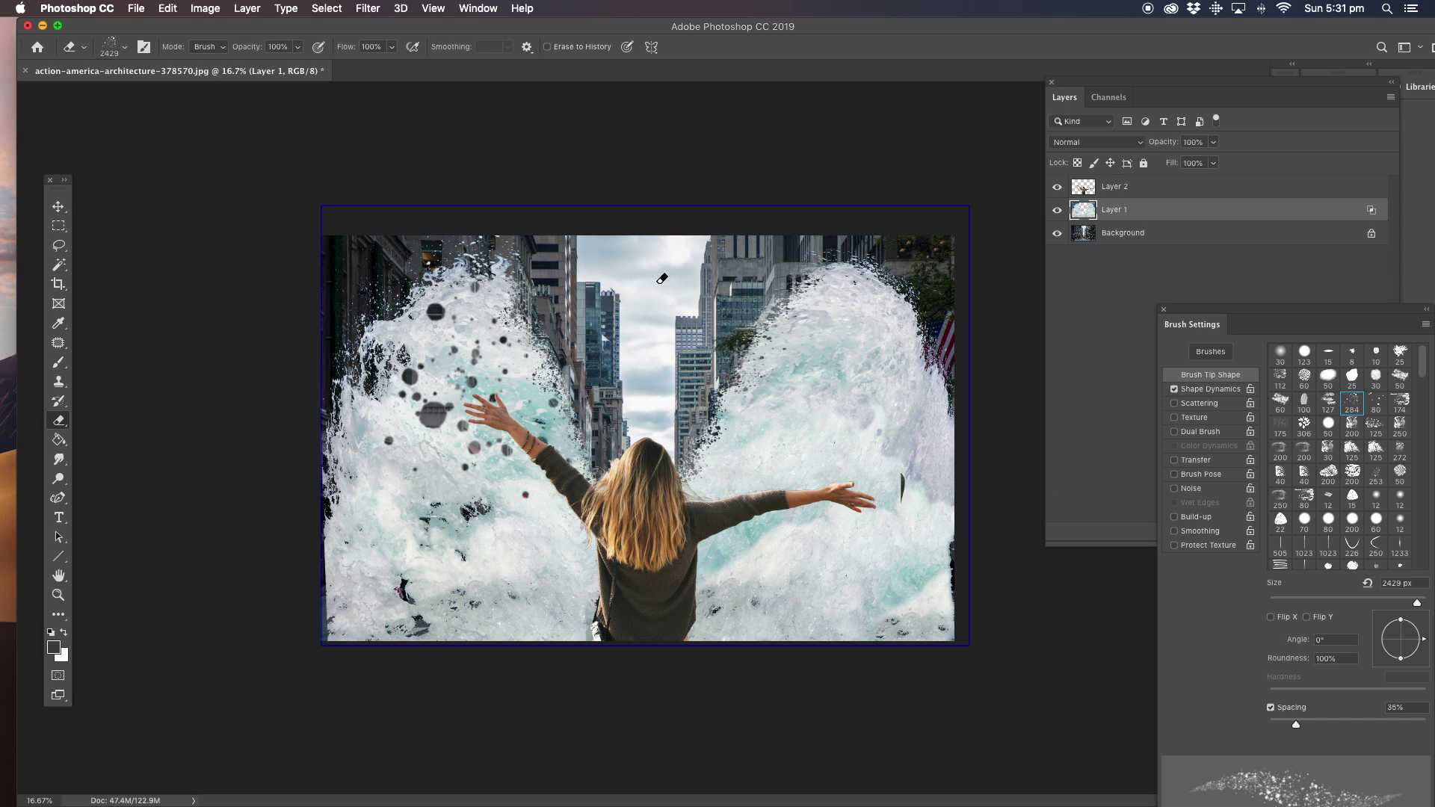
key("super+z")
left_click(530, 326)
left_click(523, 310)
left_click(535, 338)
Stamp droplet gaps with the large splatter eraser along the right wave's inner edge and crest, undoing misplaced stamps.
left_click(777, 321)
left_click(752, 346)
left_click(802, 300)
key("super+z")
left_click(811, 285)
left_click(825, 281)
left_click(833, 282)
left_click(828, 276)
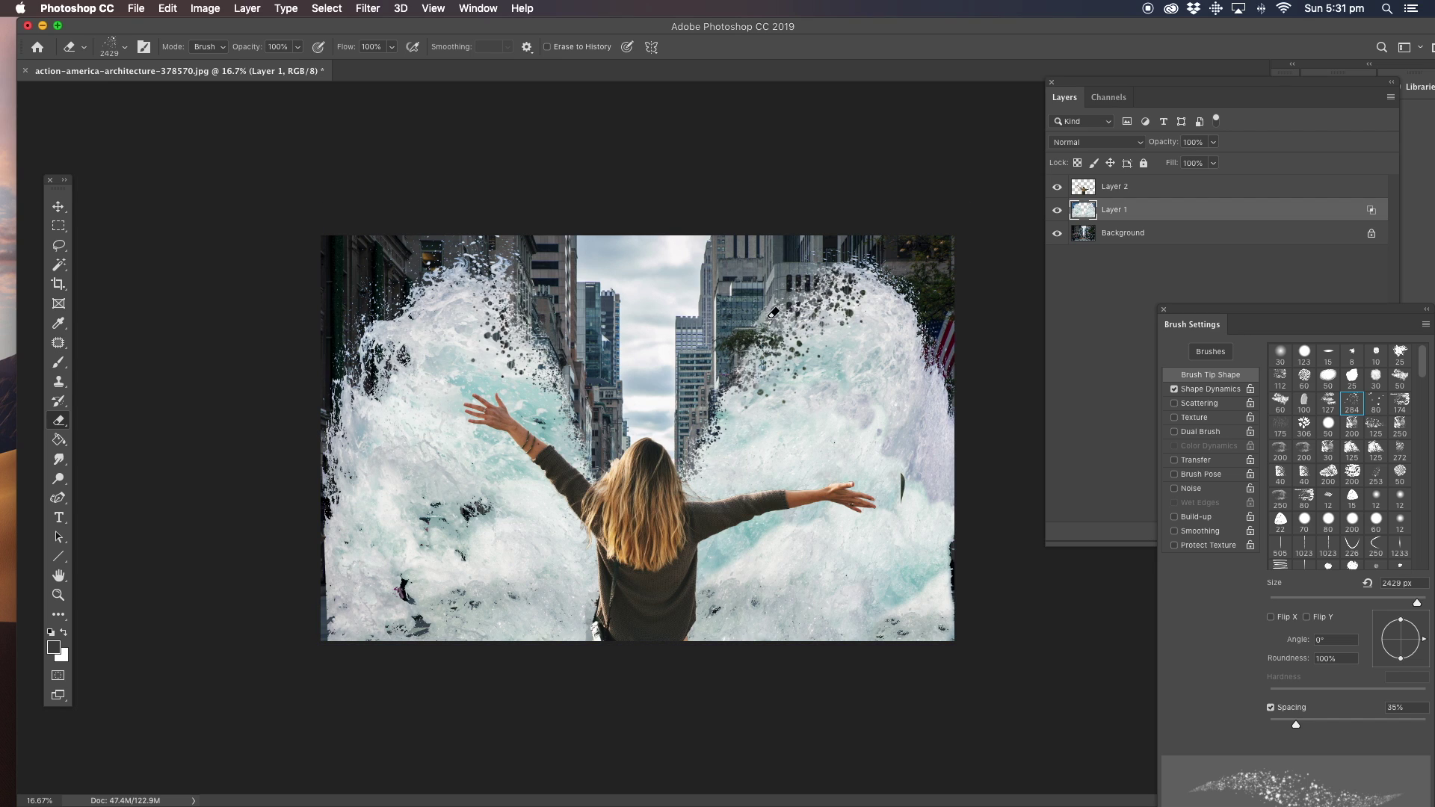
left_click(717, 379)
key("super+z")
Break up the left wave's crest and inner slope into spray with more splatter eraser stamps.
left_click(504, 265)
left_click(499, 267)
left_click(498, 295)
left_click(550, 329)
left_click(546, 317)
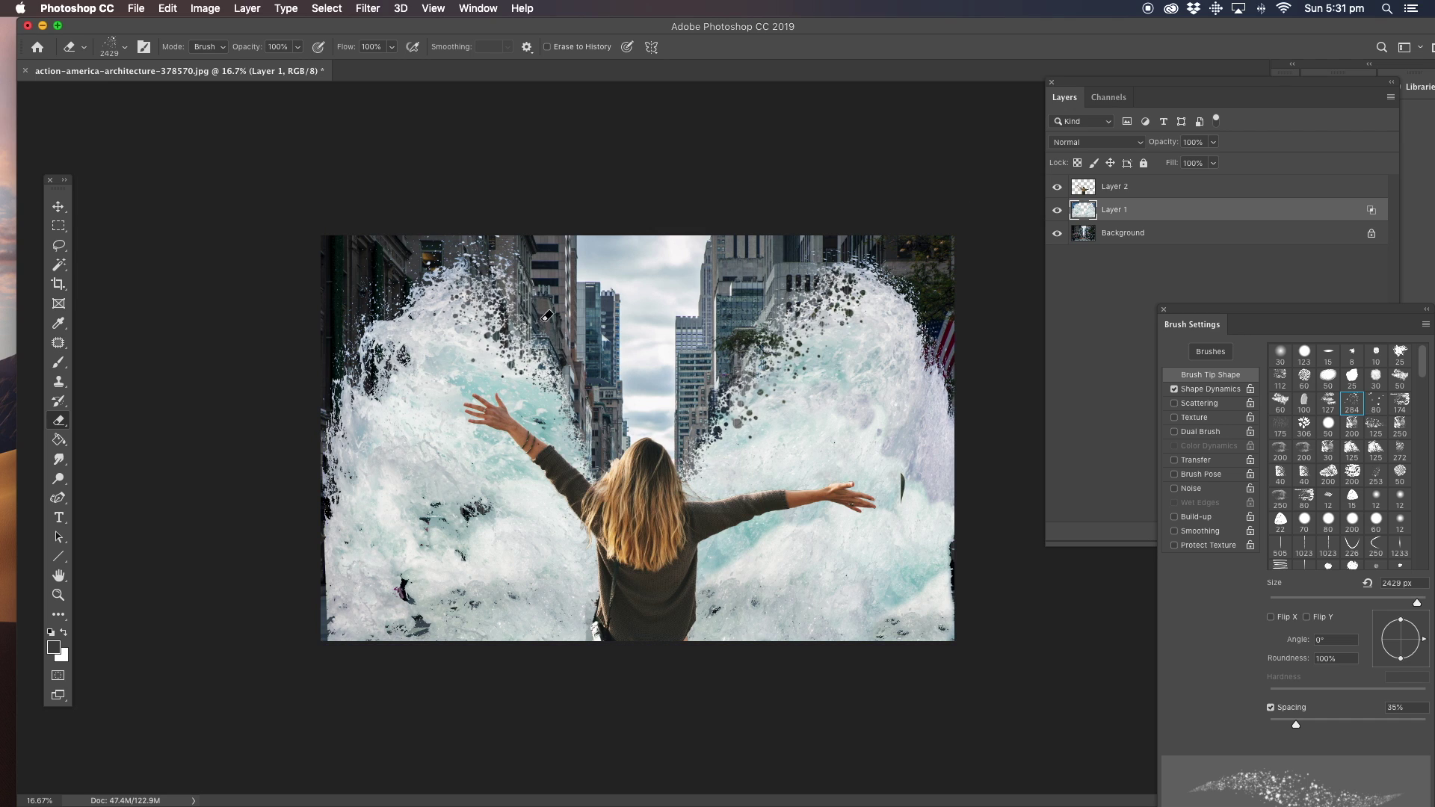
left_click(457, 299)
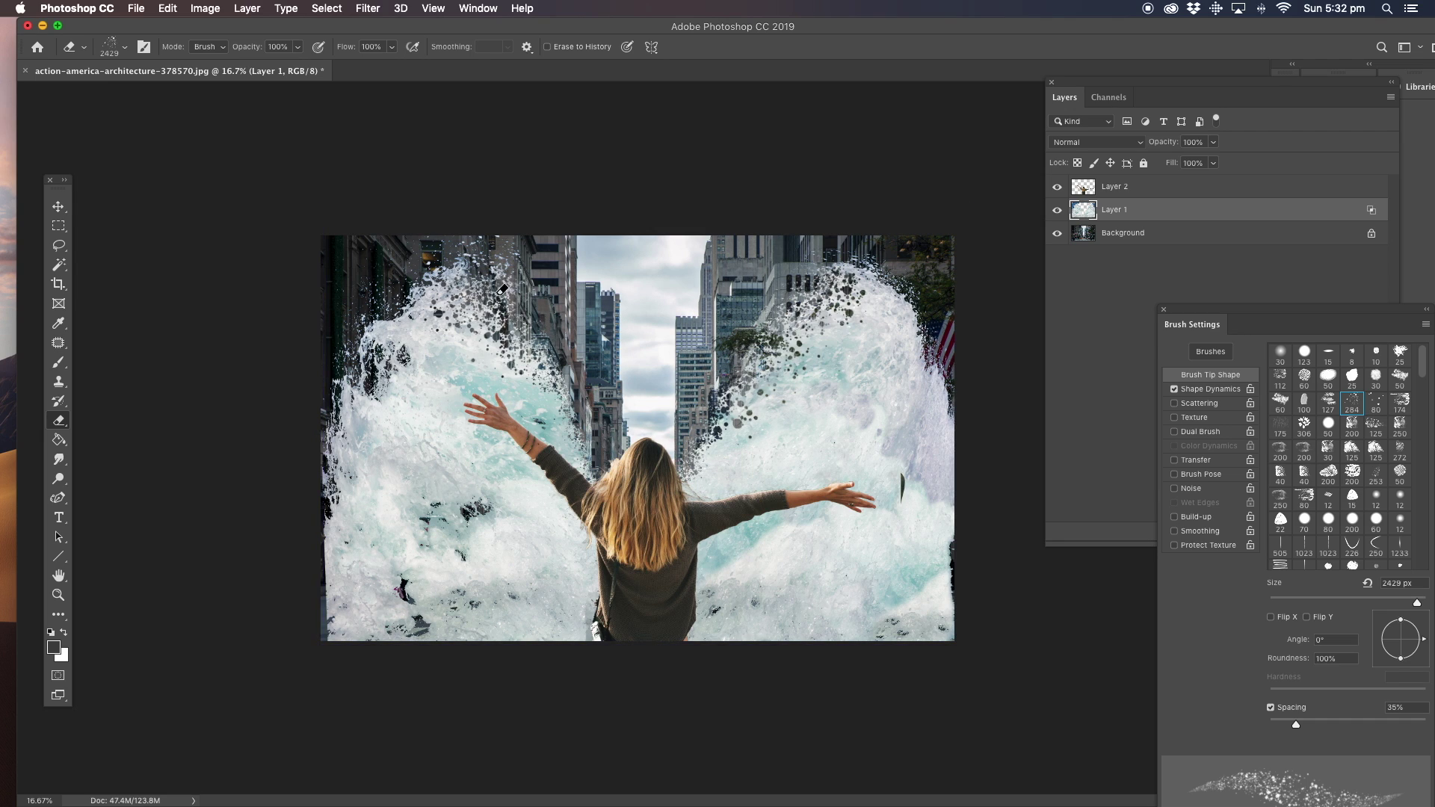
Erase droplet gaps into the outer side of the right wave's crest.
left_click(896, 268)
left_click(901, 278)
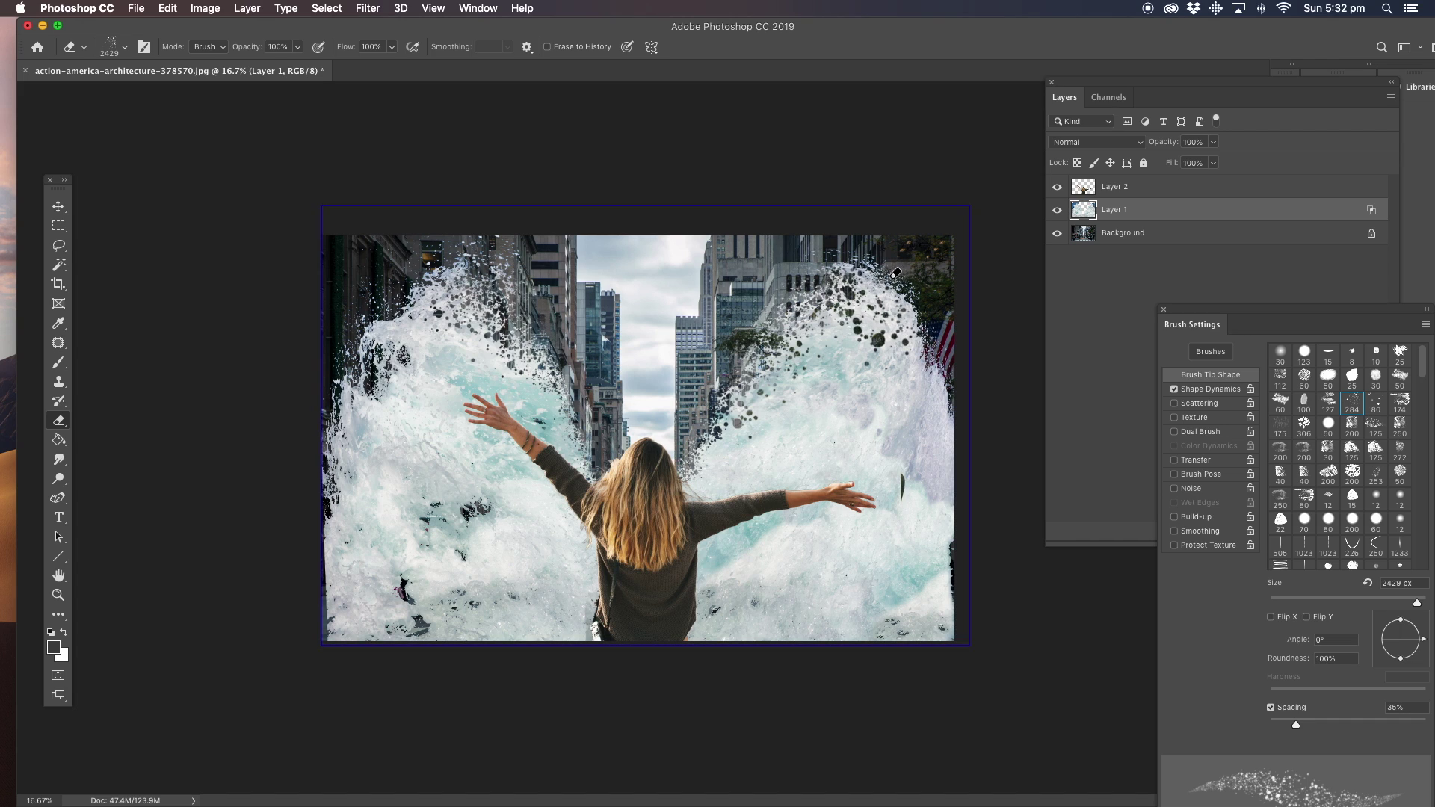
key("super+z")
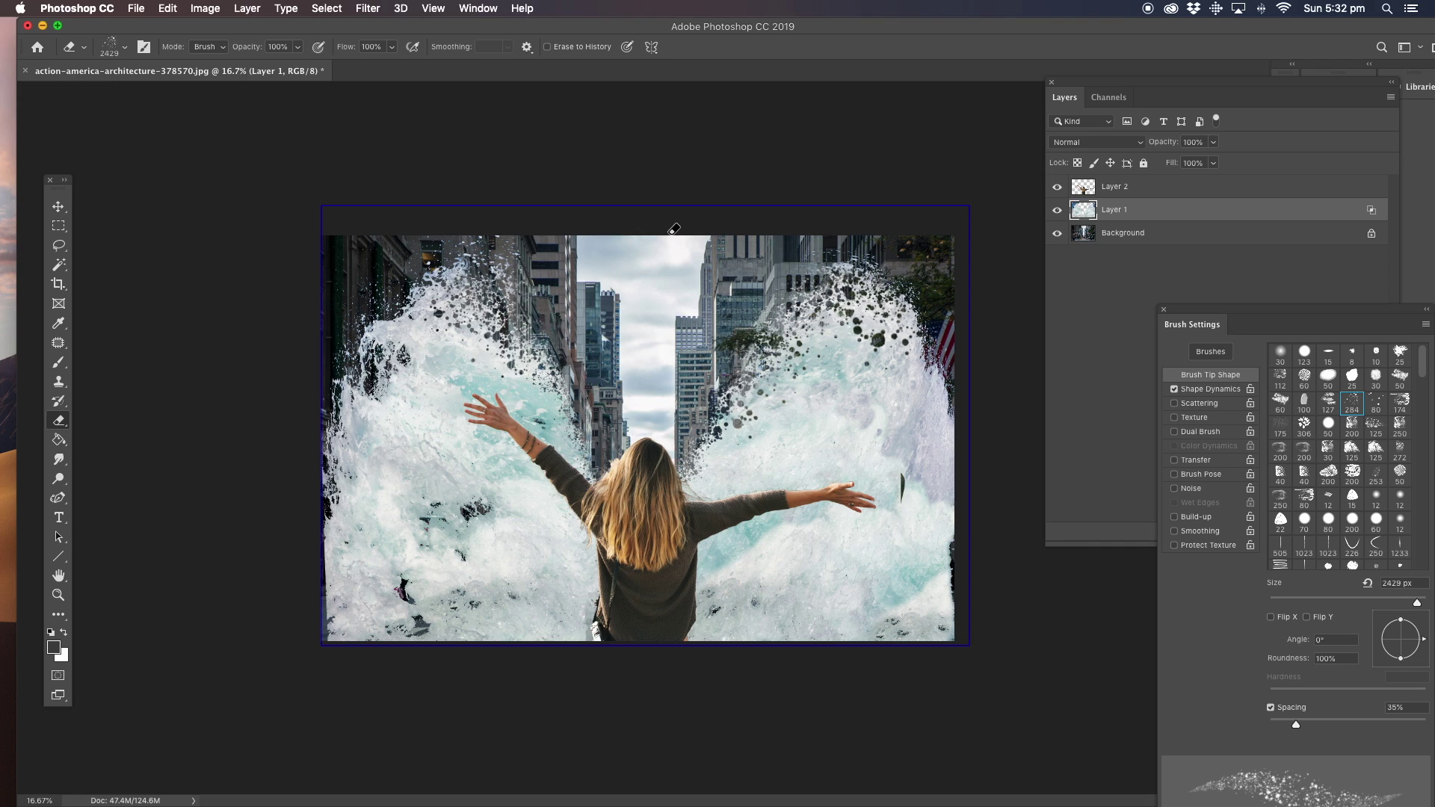
Unlock the Background street photo so it becomes a regular layer.
left_click(1134, 233)
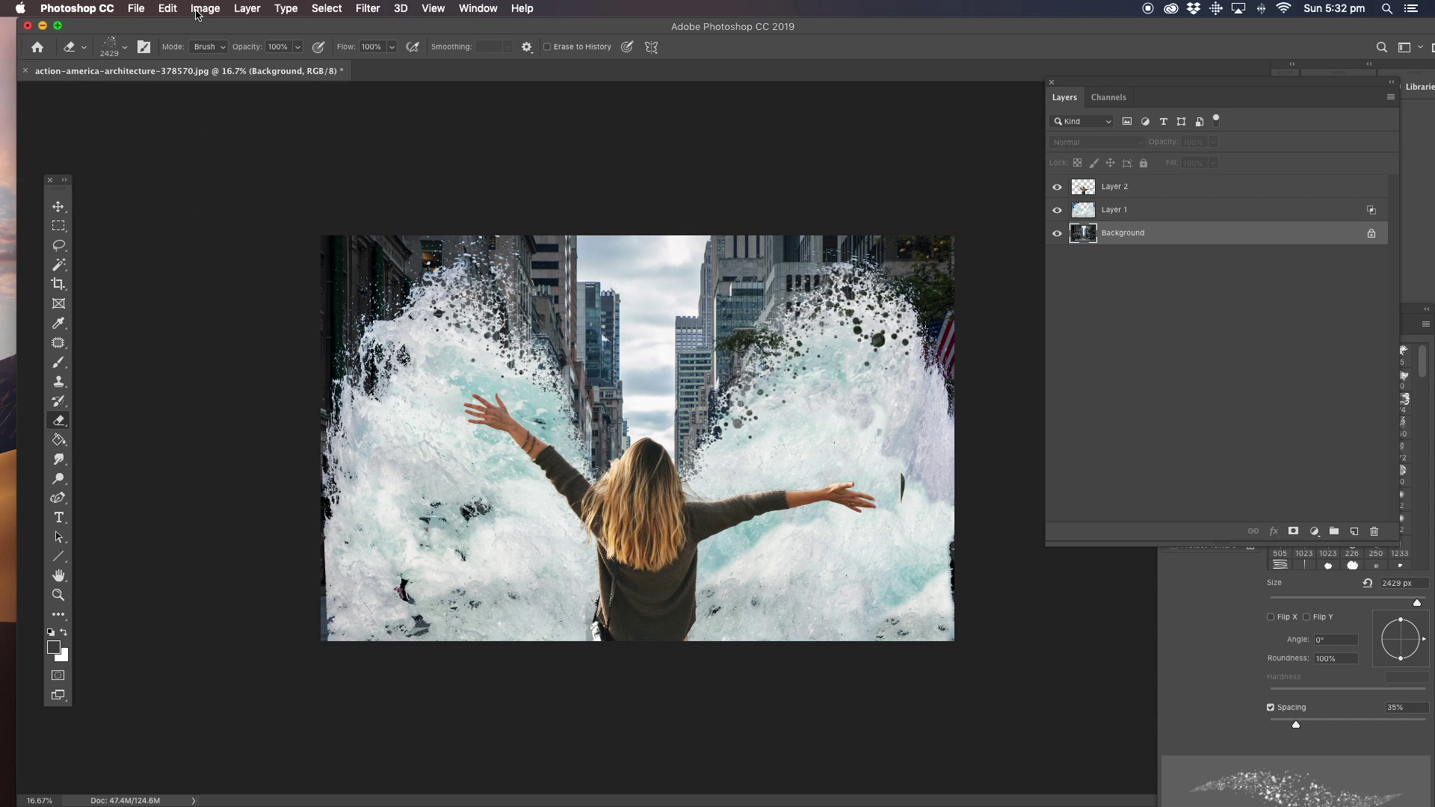
left_click(59, 207)
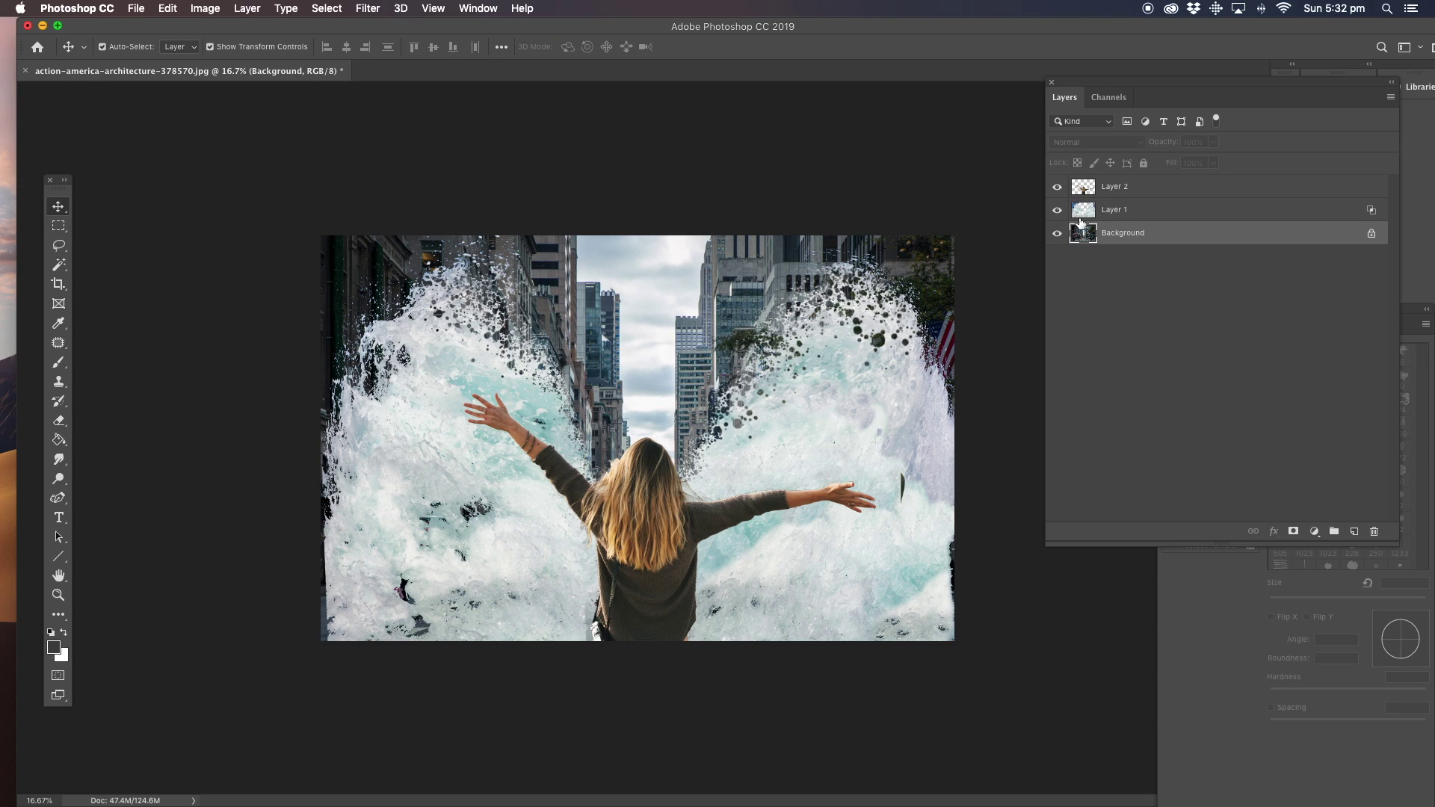
left_click(1372, 236)
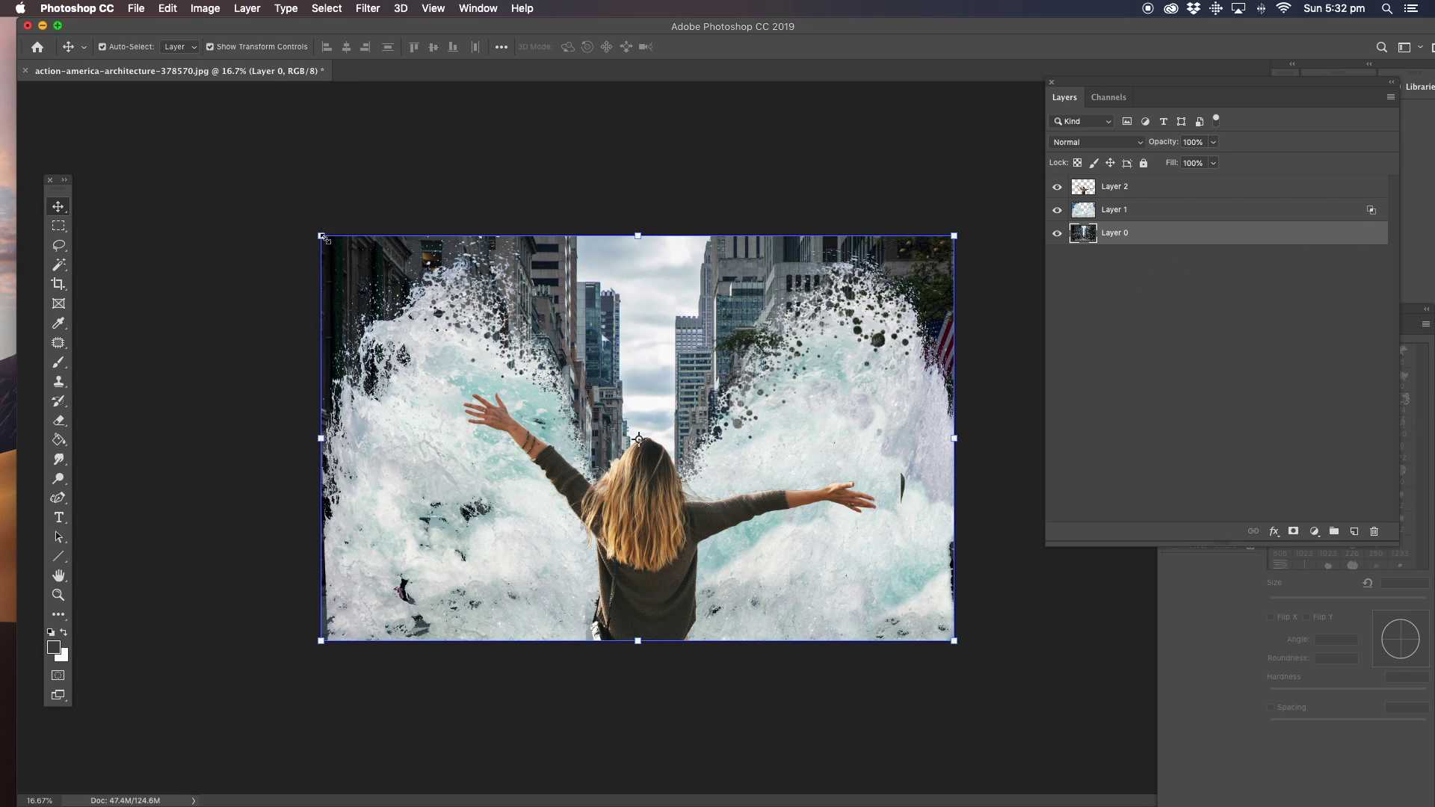
mouse_move(322, 236)
left_mouse_down()
mouse_move(416, 313)
mouse_move(320, 235)
left_mouse_up()
left_click(59, 245)
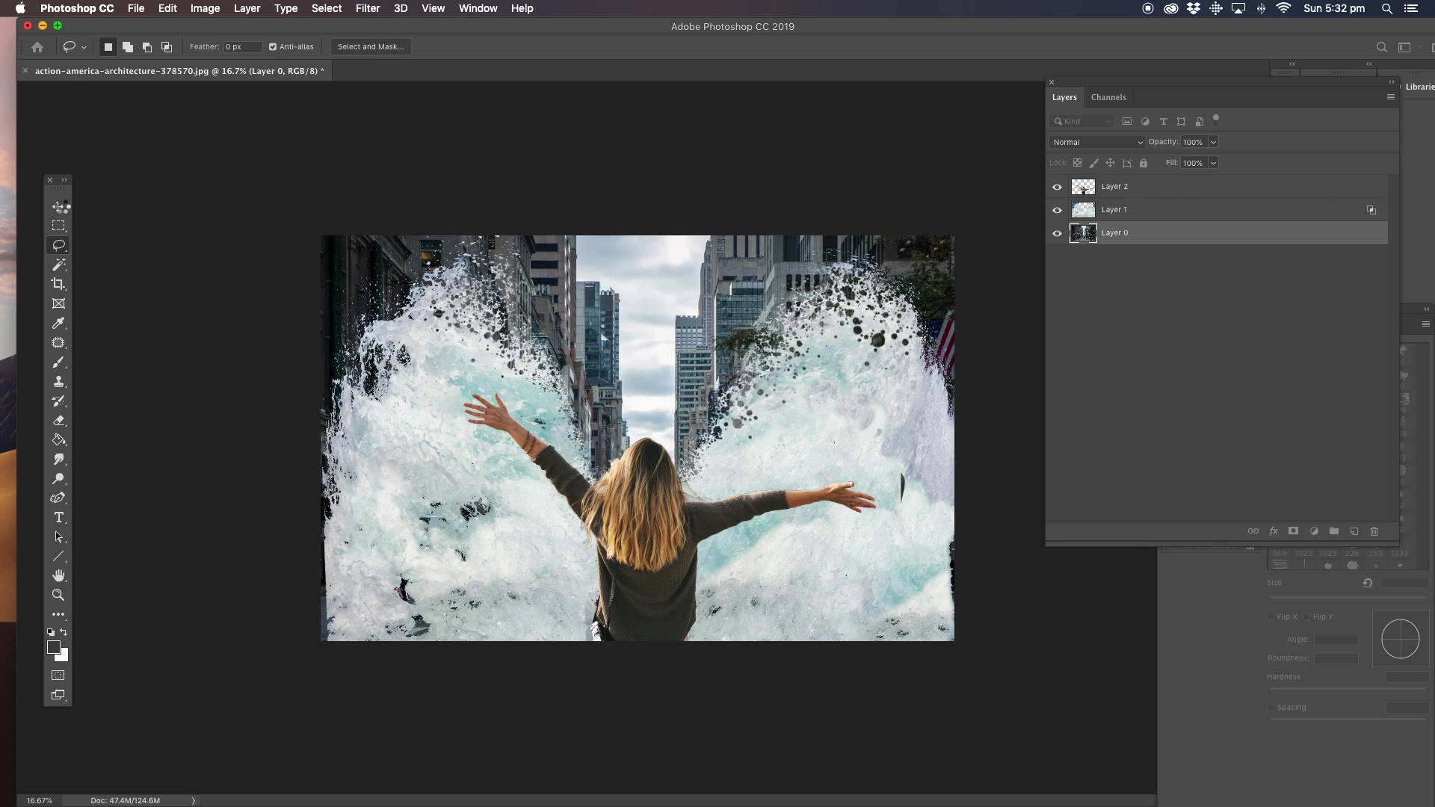
Scale the water on Layer 1 down to about 72% and centre it at the bottom of the street.
left_click(58, 206)
left_click(1126, 213)
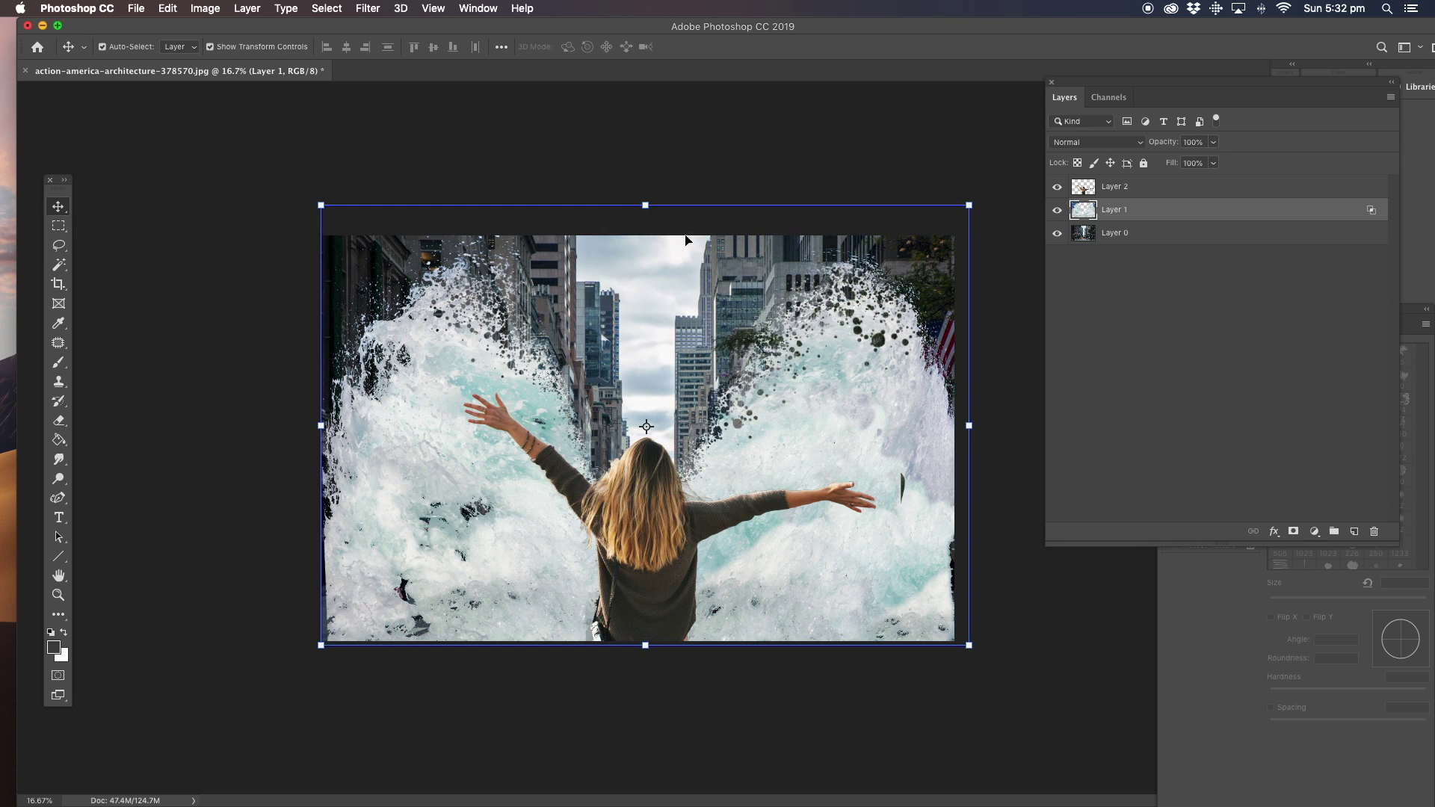
left_click_drag(319, 203, 490, 341)
left_click_drag(531, 520, 443, 527)
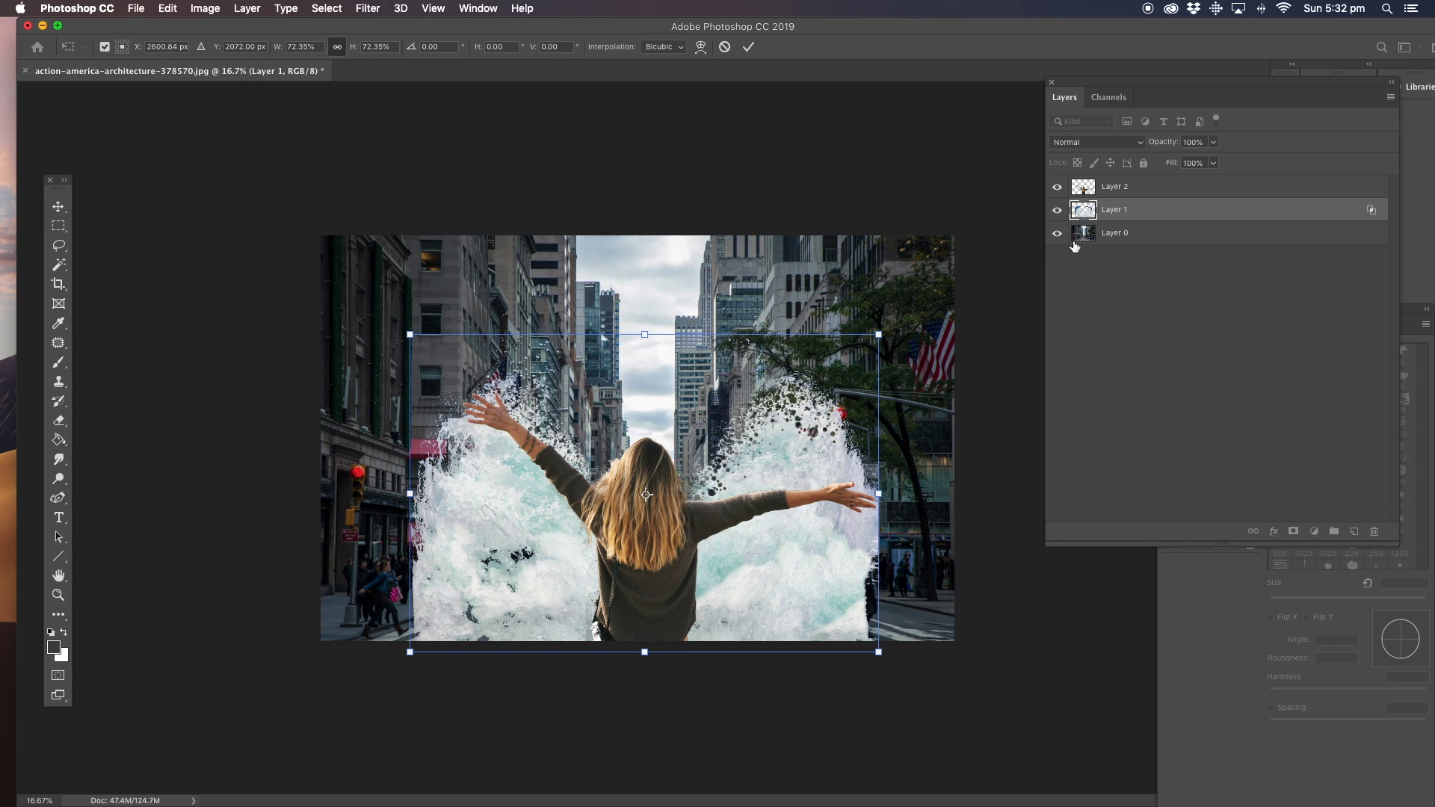
Scale the woman on Layer 2 down to about 72%, place her between the waves and apply the transform.
left_click(1116, 192)
left_click(1114, 191)
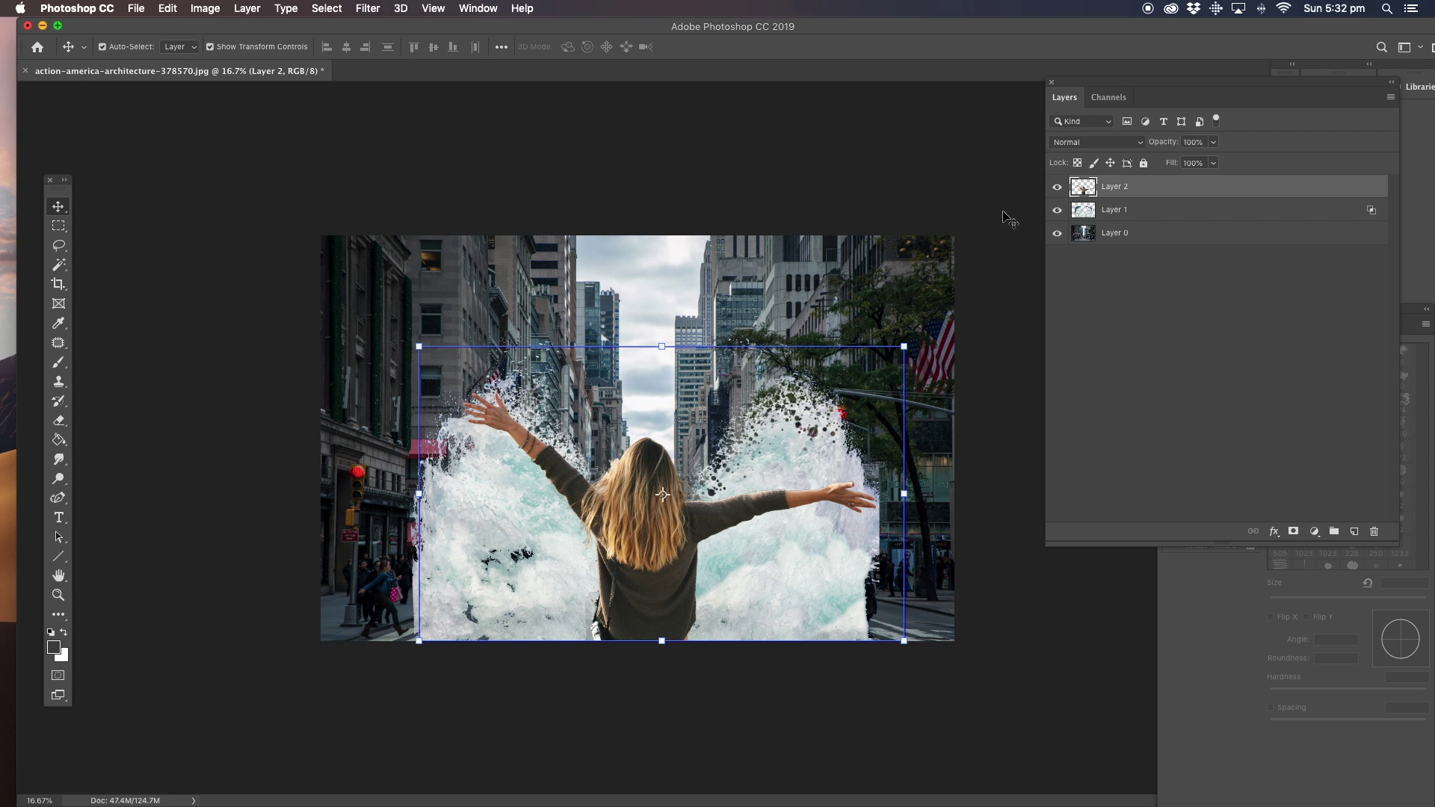
left_click_drag(418, 346, 556, 429)
left_click_drag(683, 538, 608, 533)
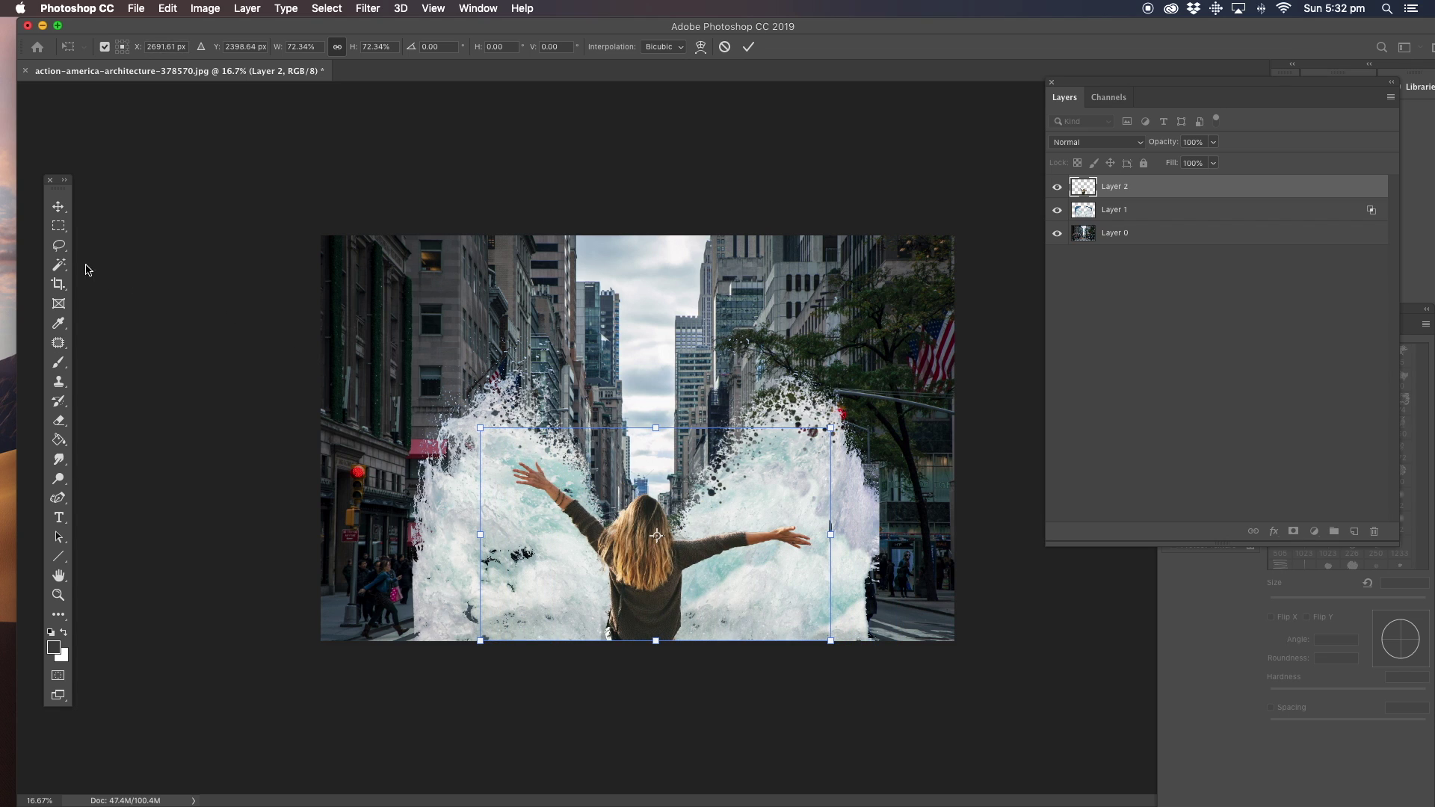
left_click(64, 249)
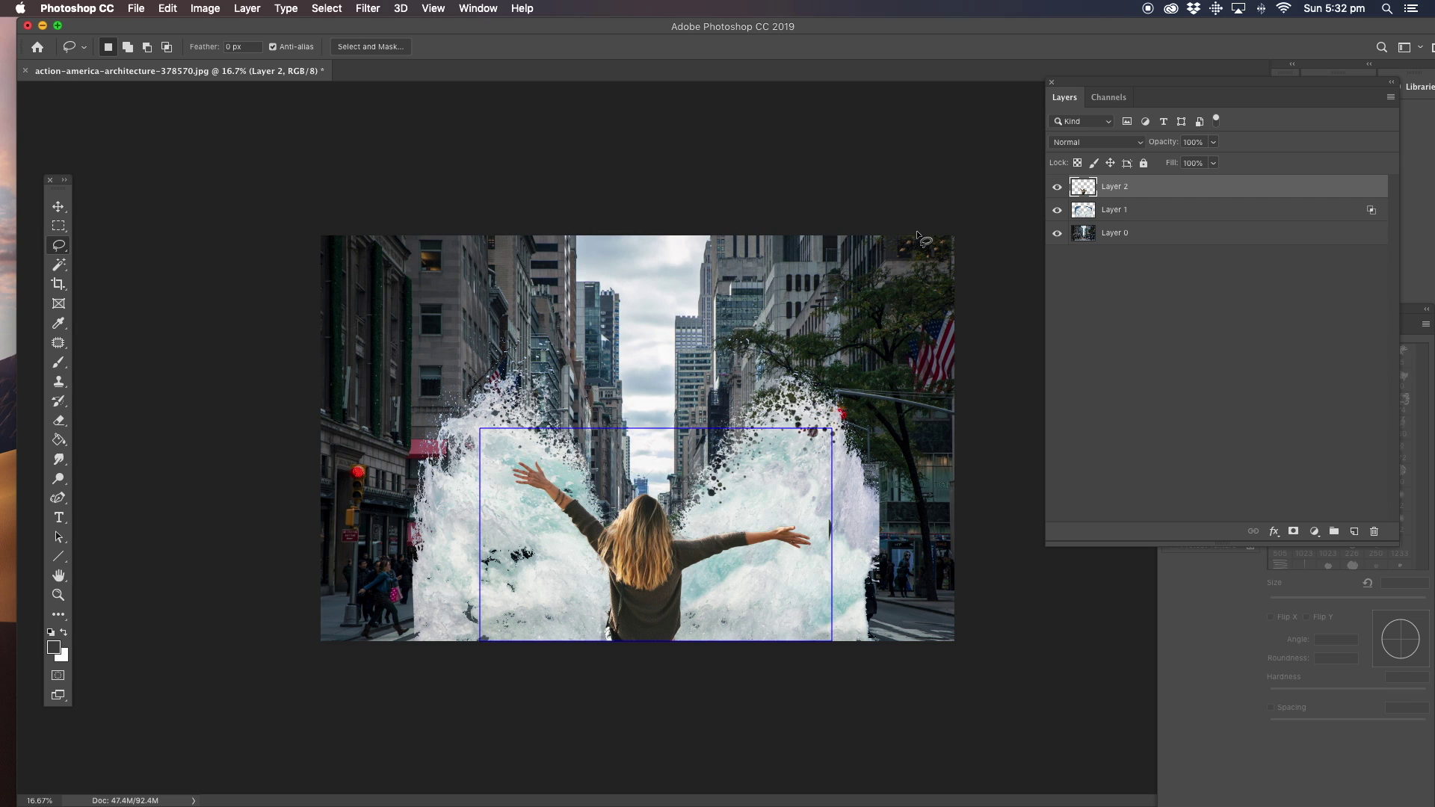
Magnify the composite to 25% and shift the application window to inspect the resized waves and woman.
left_click(58, 595)
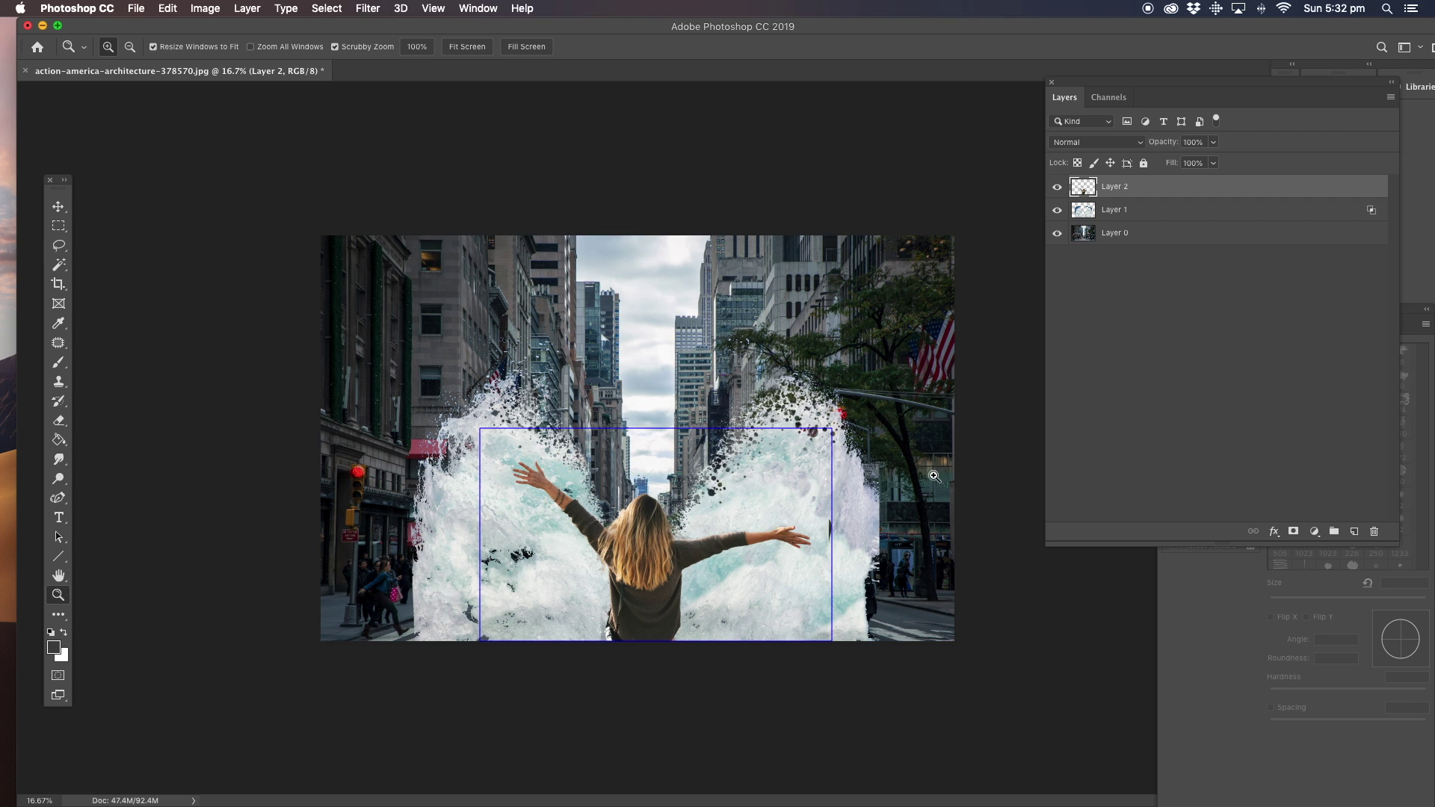
left_click(718, 490)
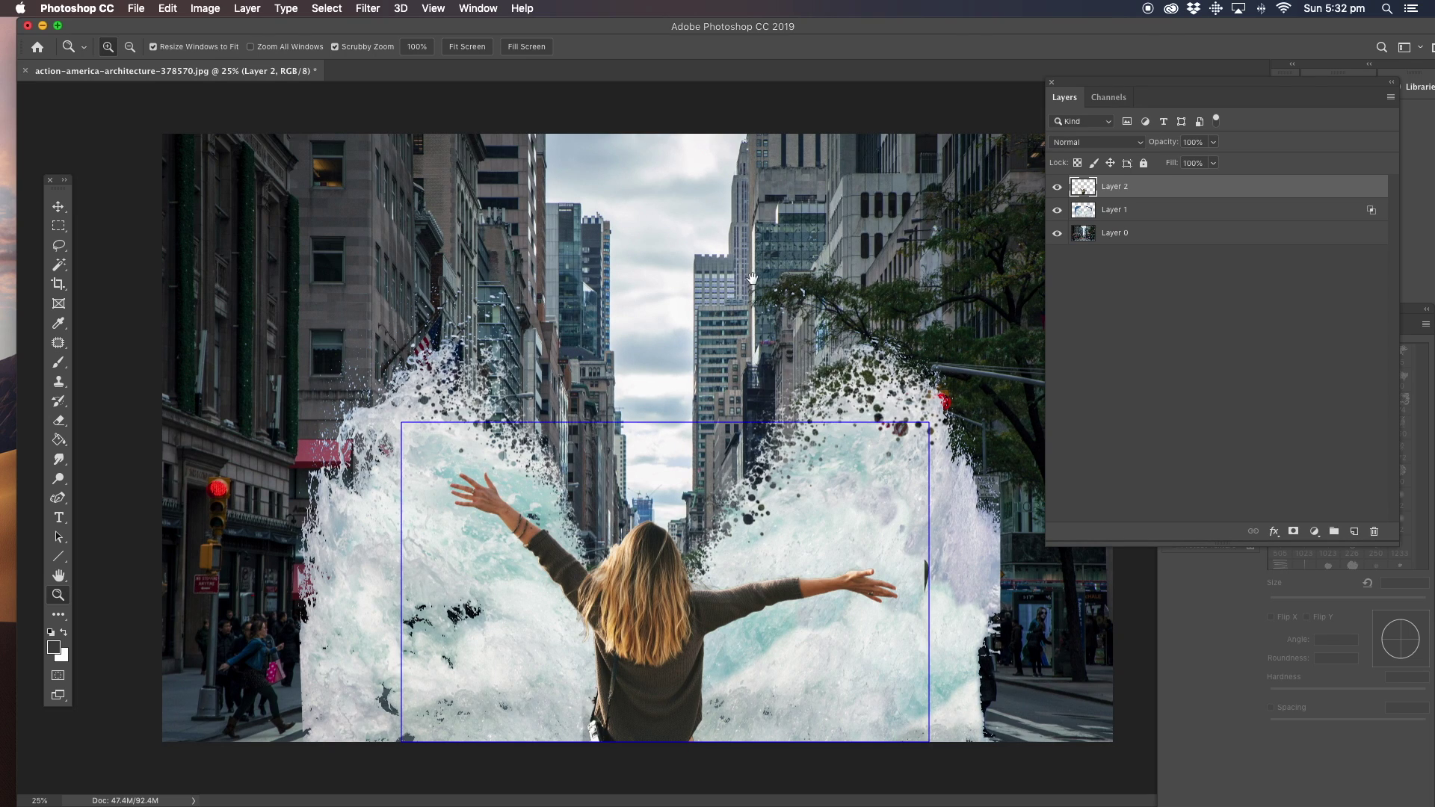
left_click_drag(782, 27, 745, 25)
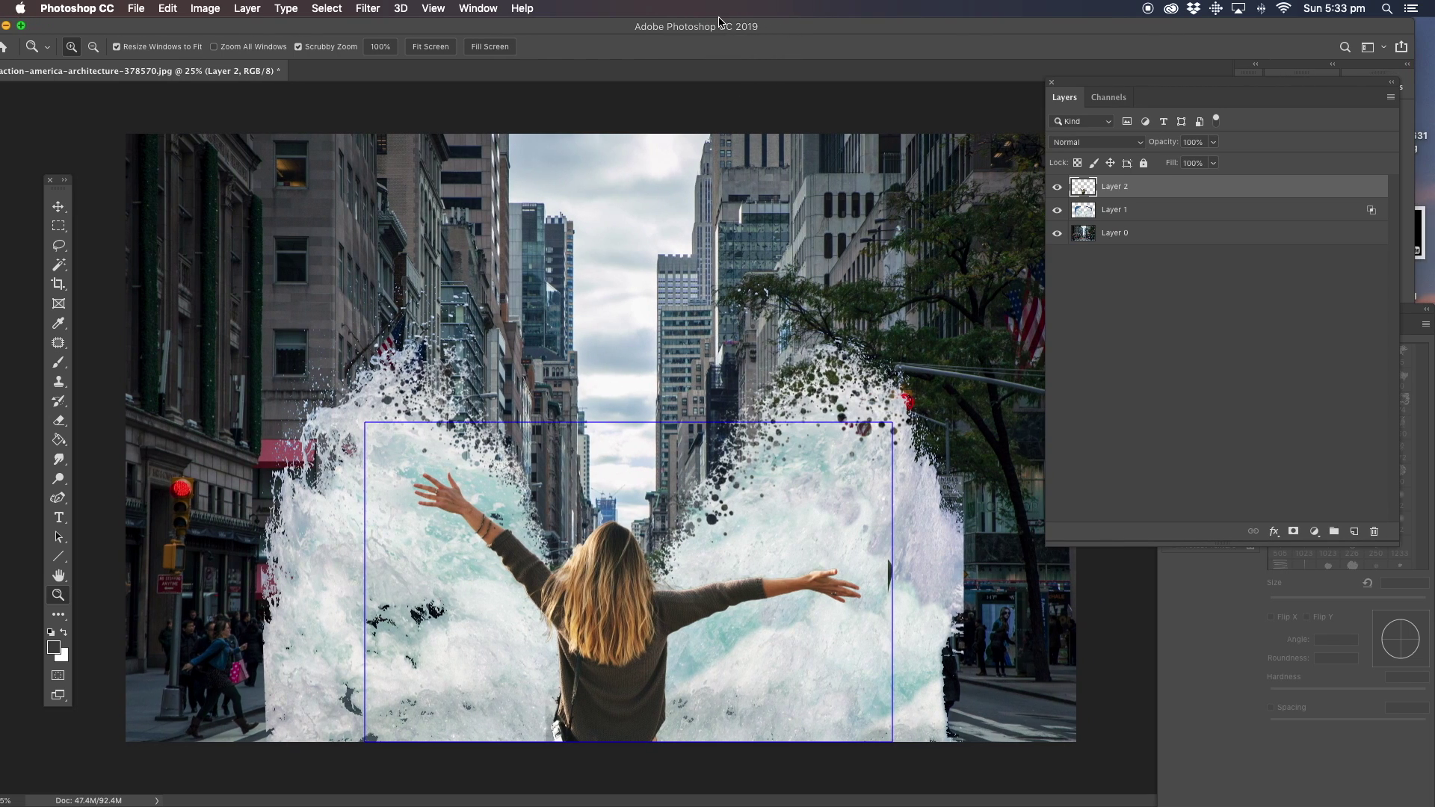
Flatten the woman, water and street layers into a single Background layer.
left_click(59, 225)
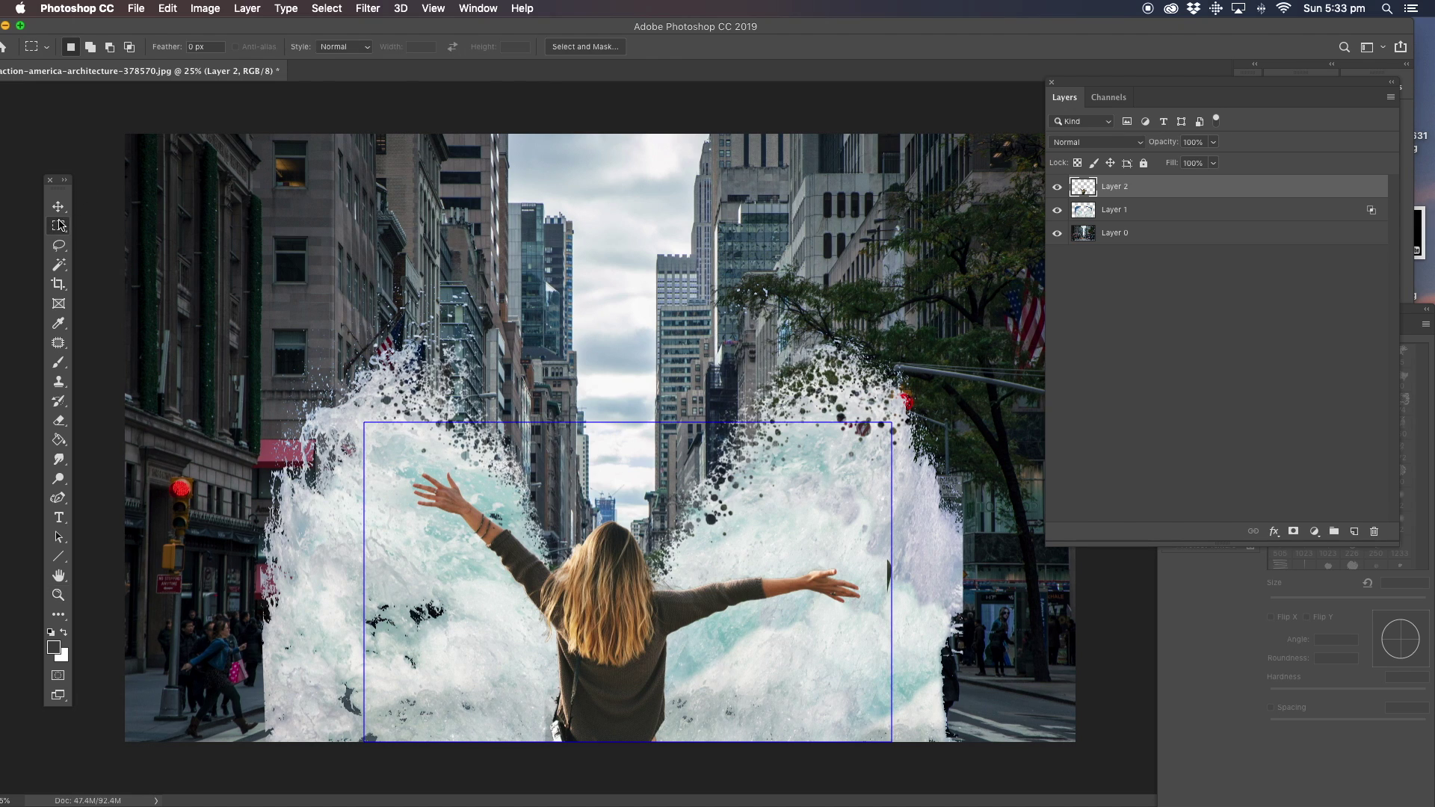
left_click(286, 9)
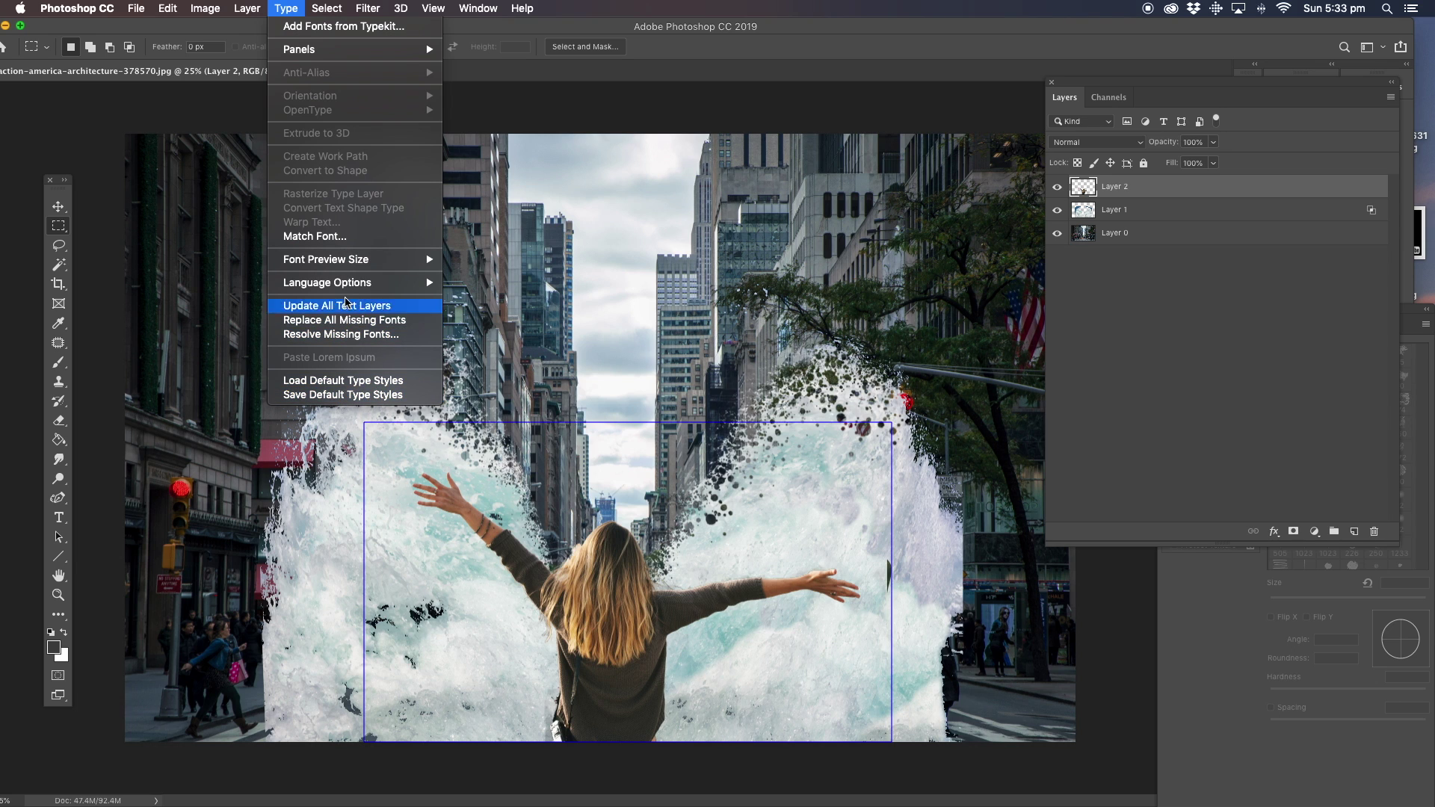
mouse_move(247, 9)
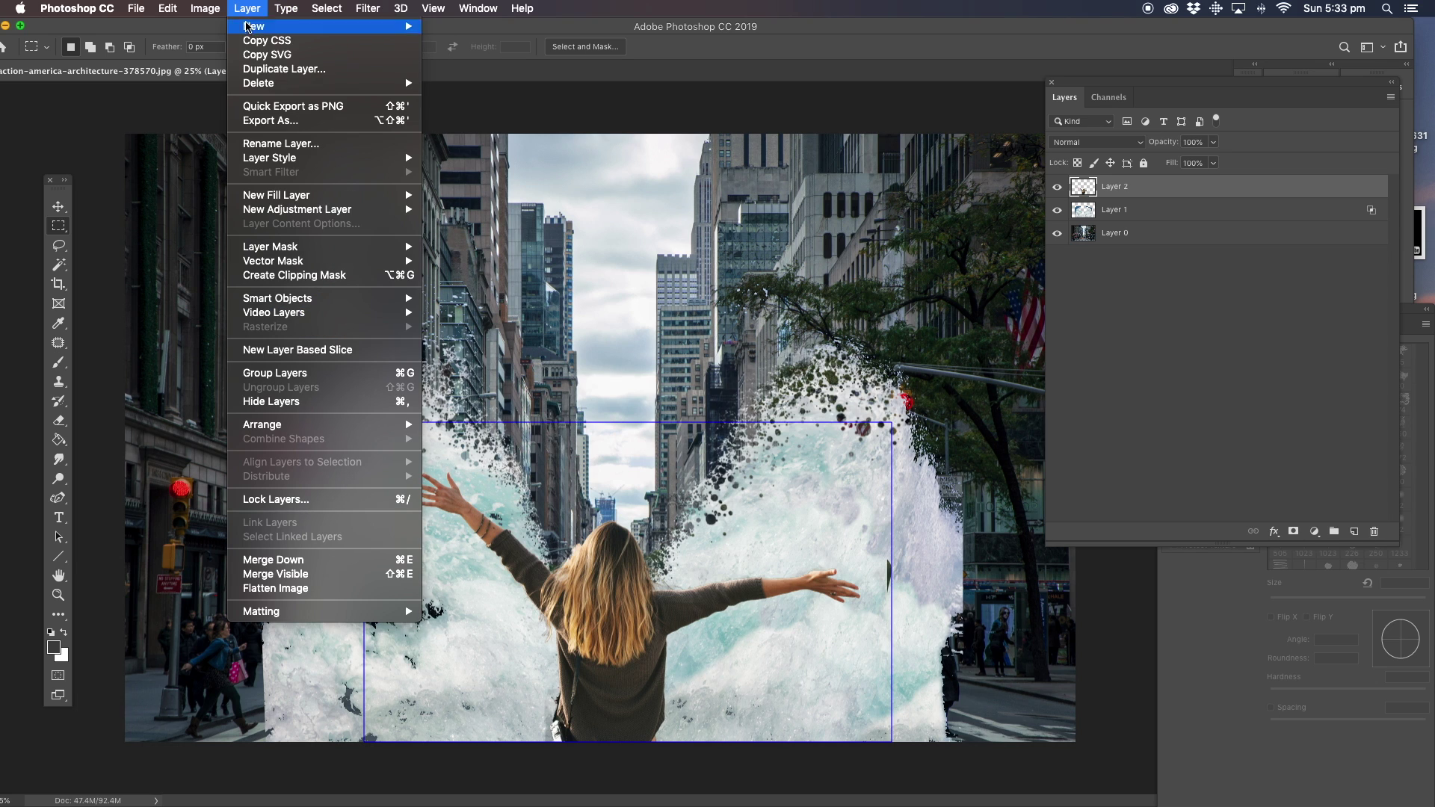
left_click(279, 587)
Copy a full-height rectangular selection spanning the woman and both waves, and paste it into a new 3600 x 3253 px document with white background.
left_click(63, 229)
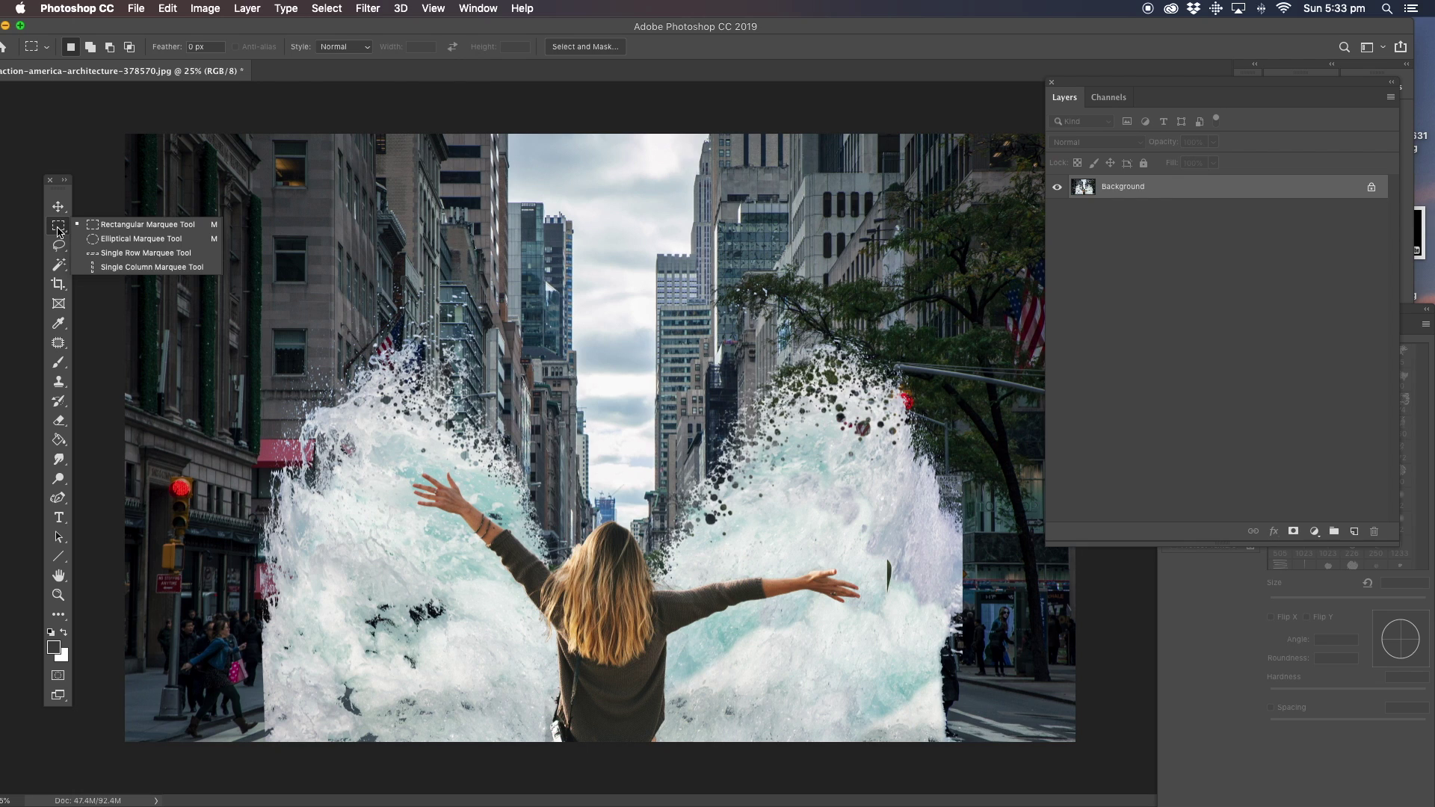
left_click(139, 227)
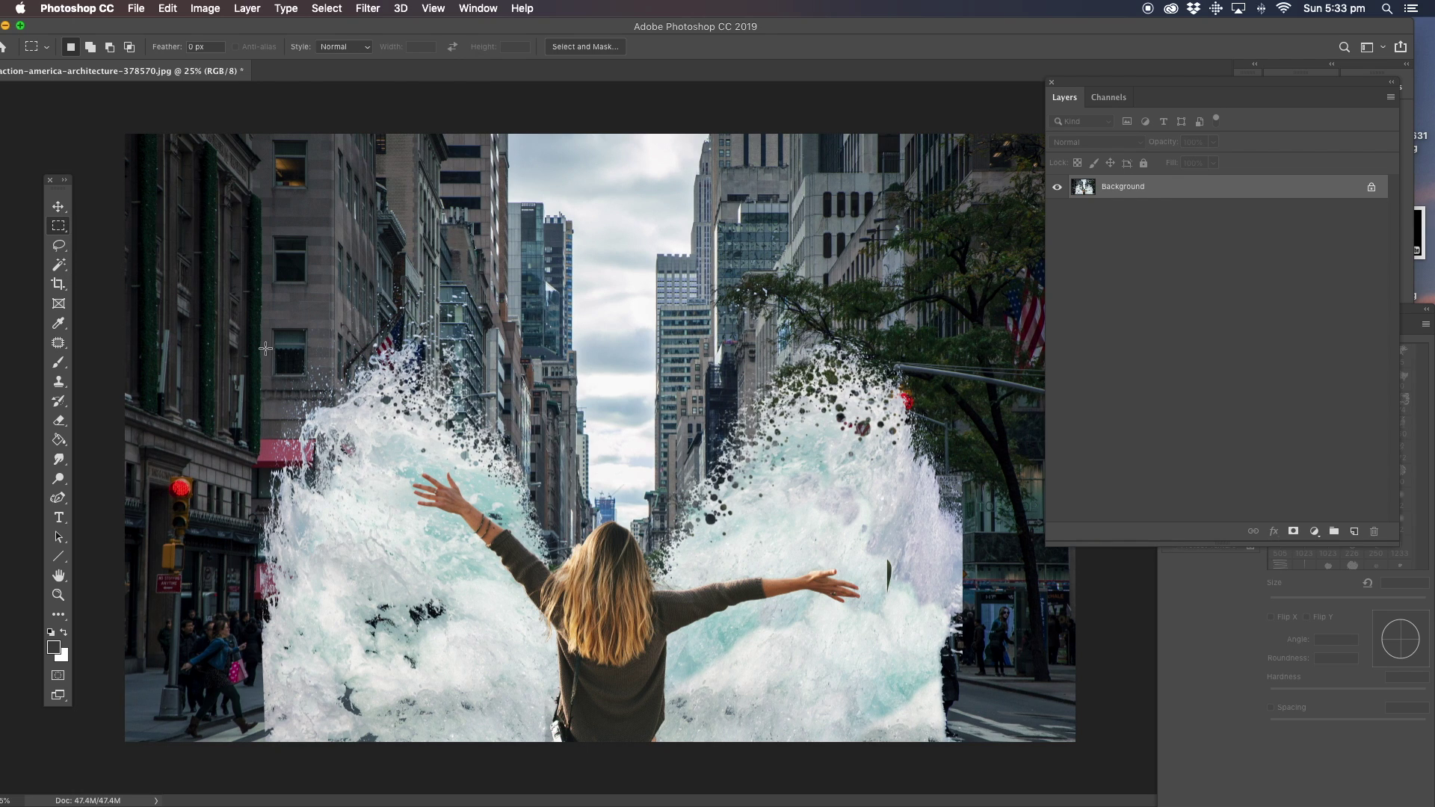
left_click_drag(266, 745, 938, 78)
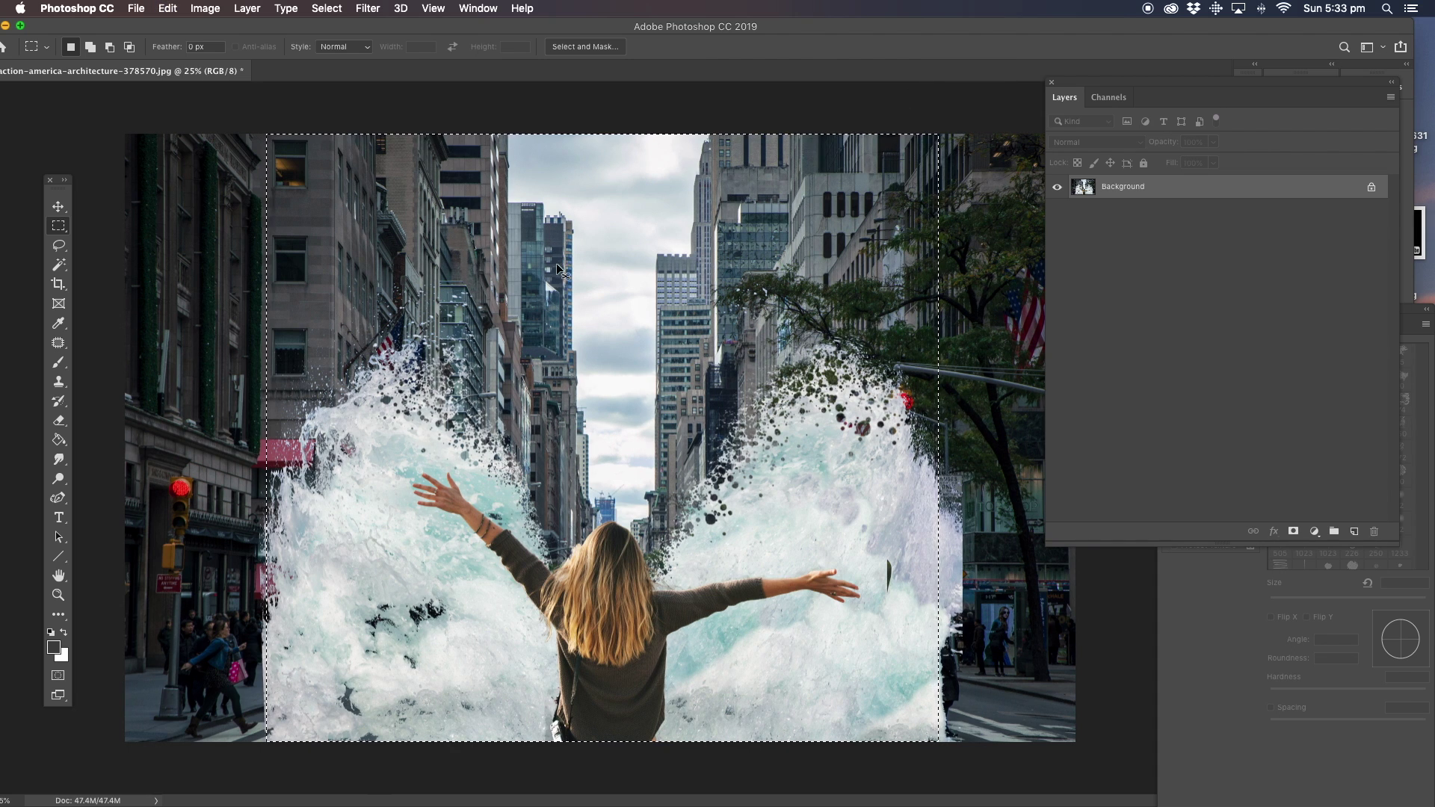
left_click(145, 15)
left_click(145, 17)
key("super+n")
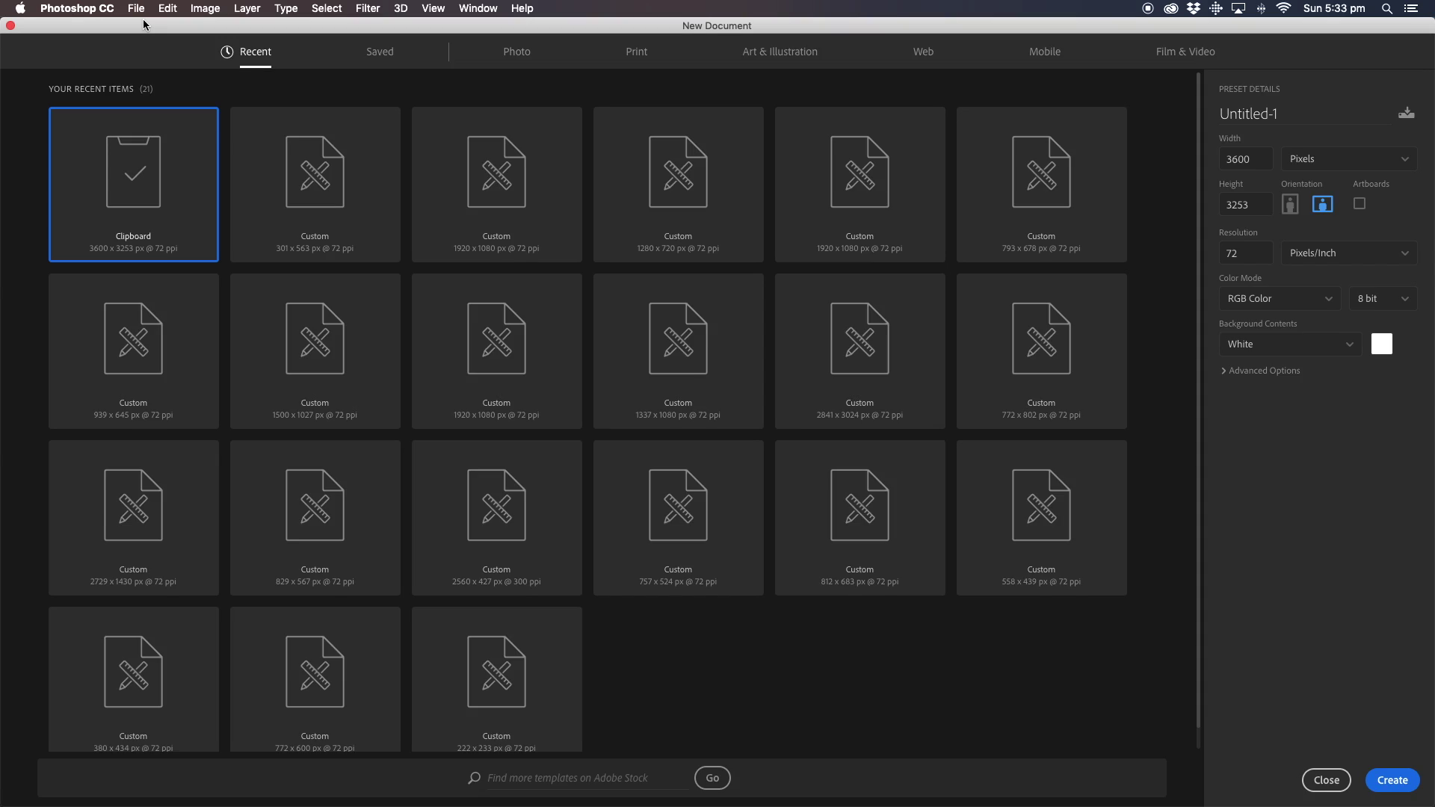
key("Return")
key("super+v")
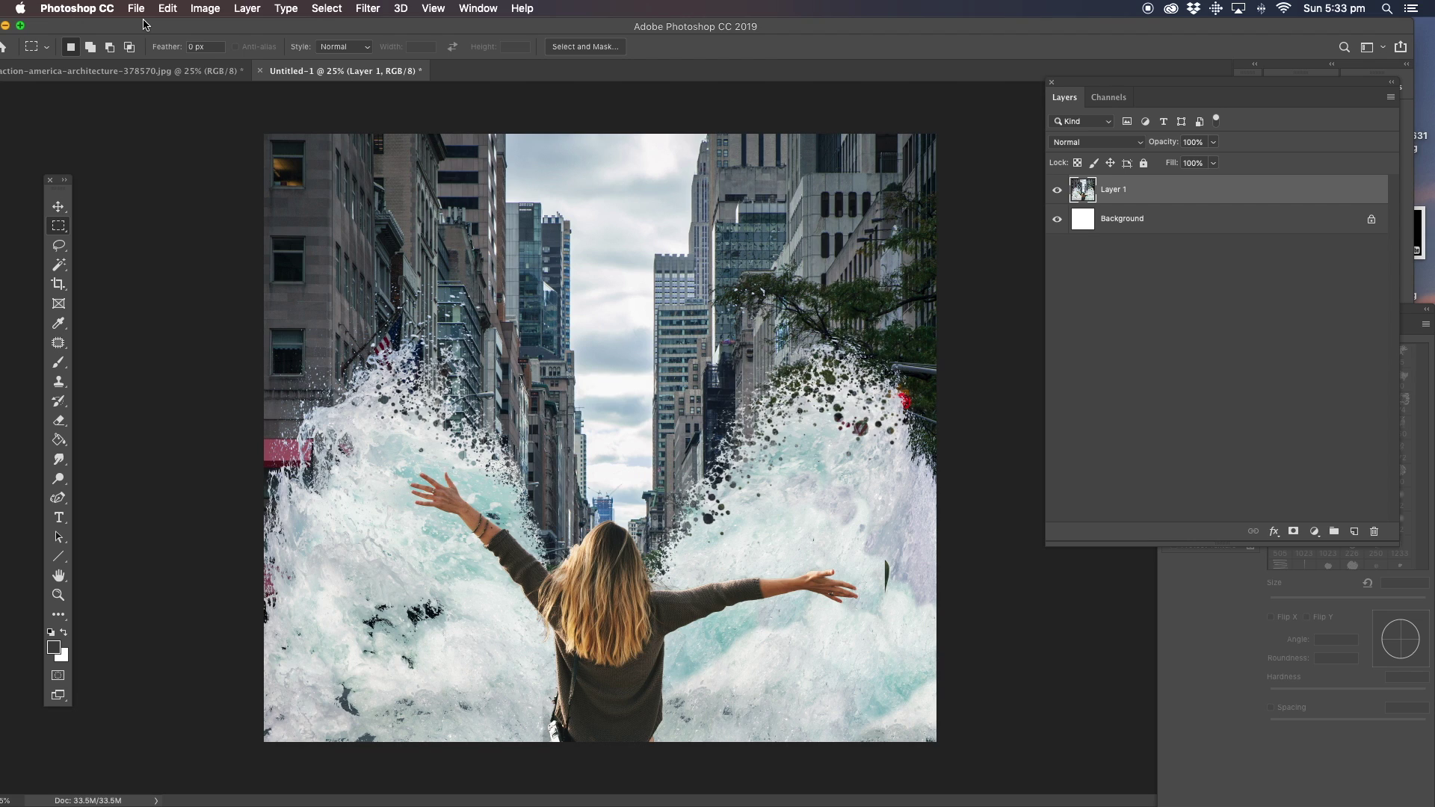
Darken the pasted Layer 1 with an Exposure adjustment: exposure -0.16, offset -0.0203 and gamma correction 0.60.
left_click(207, 9)
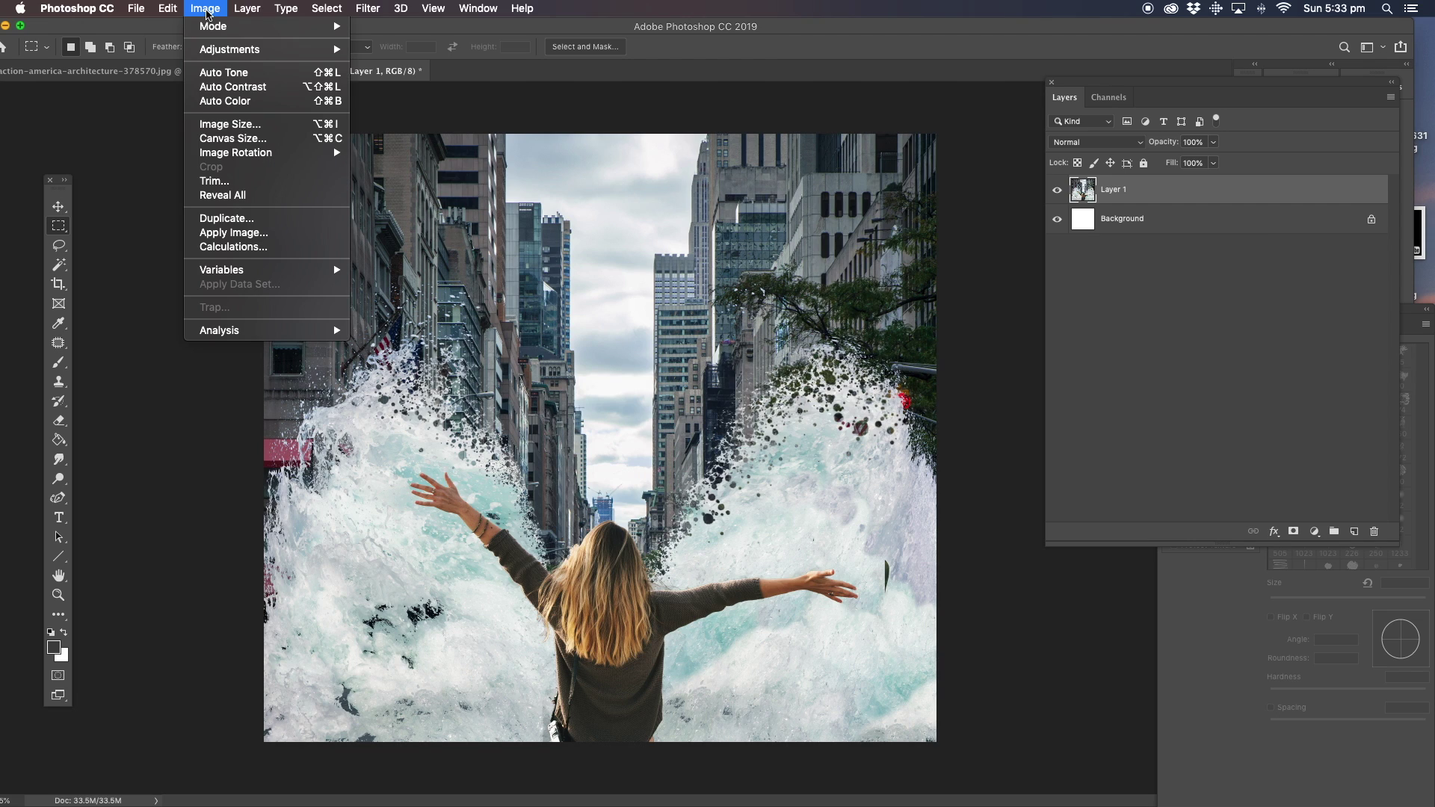
mouse_move(227, 51)
left_click(411, 93)
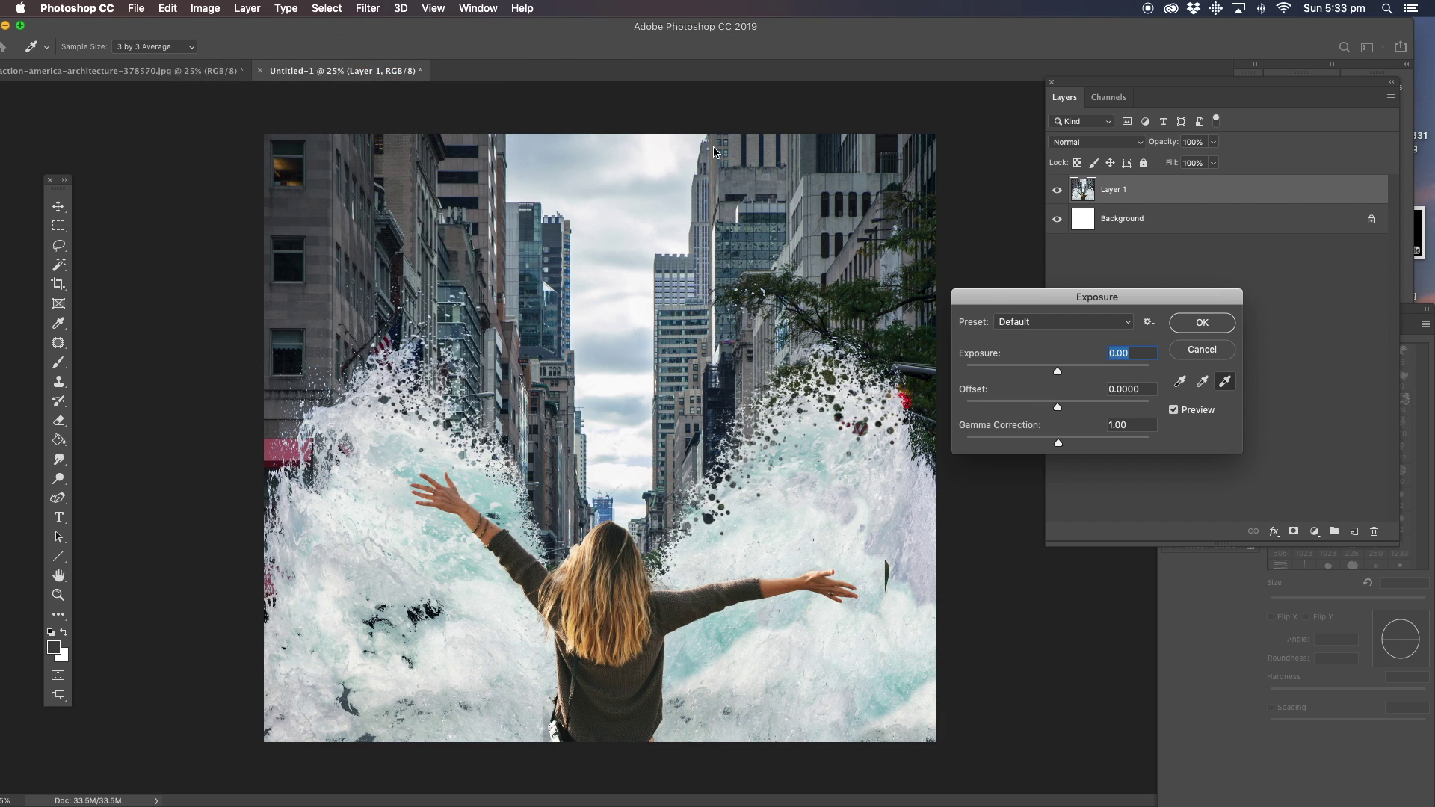
left_click_drag(1058, 446, 1084, 447)
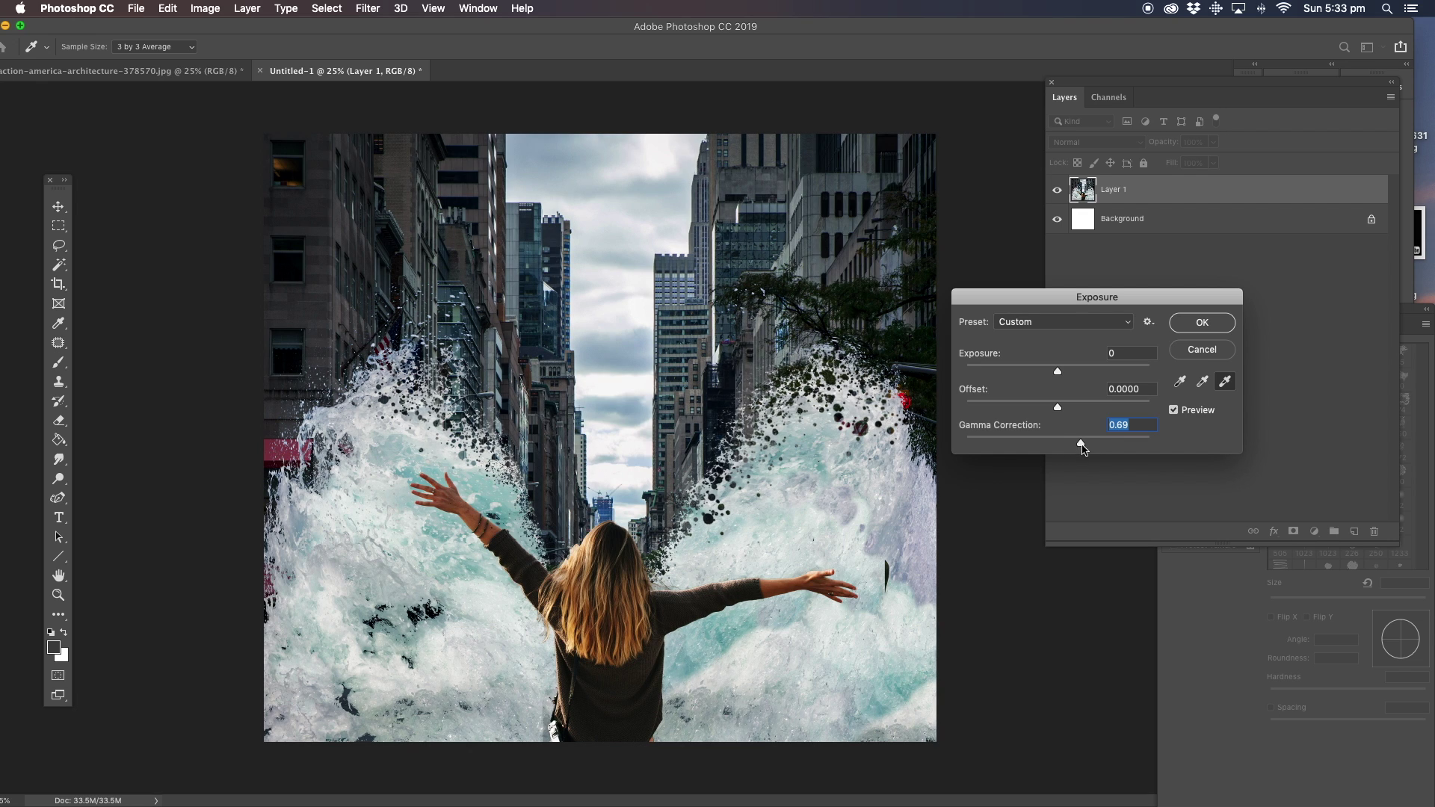
left_click_drag(1083, 447, 1085, 444)
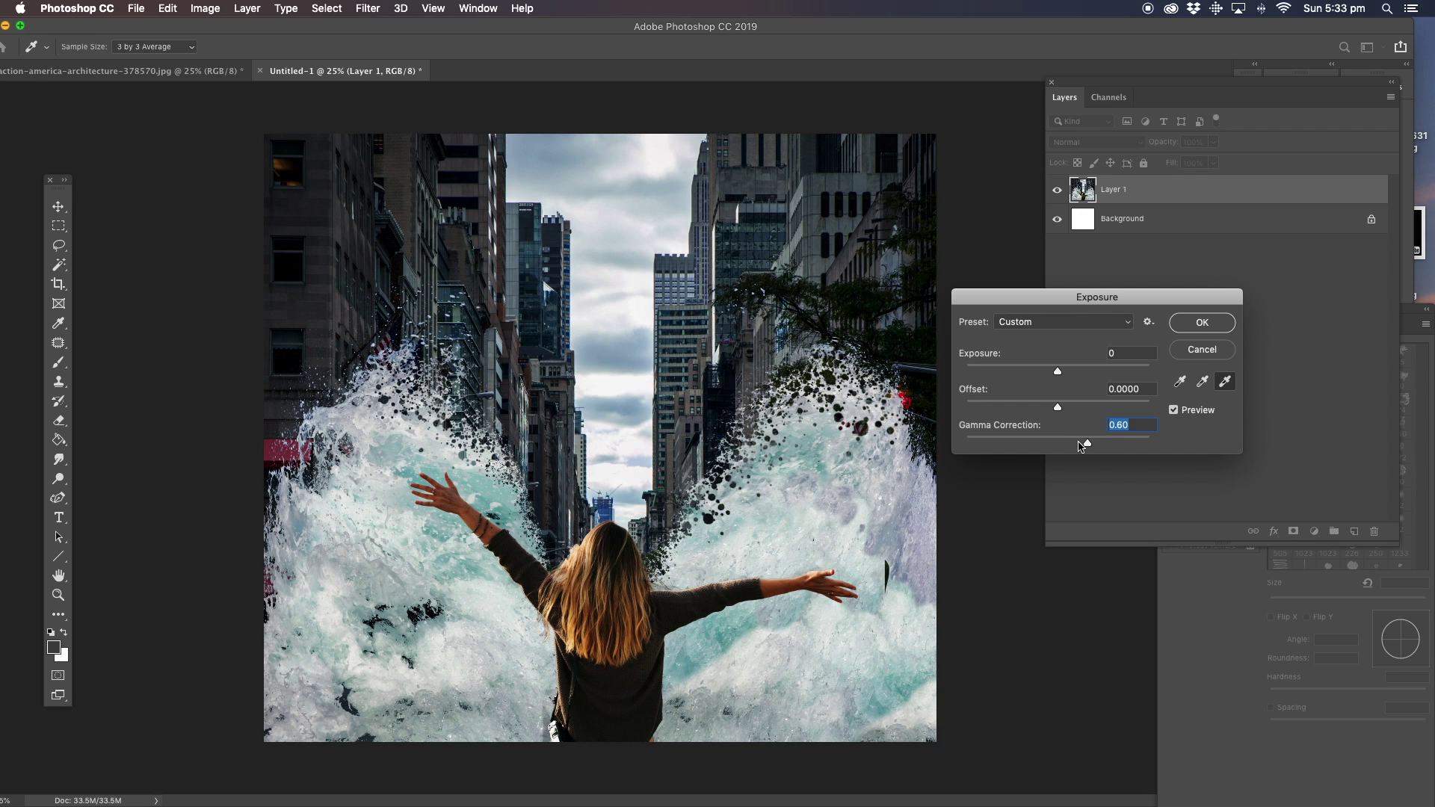
left_click_drag(1060, 376, 1052, 378)
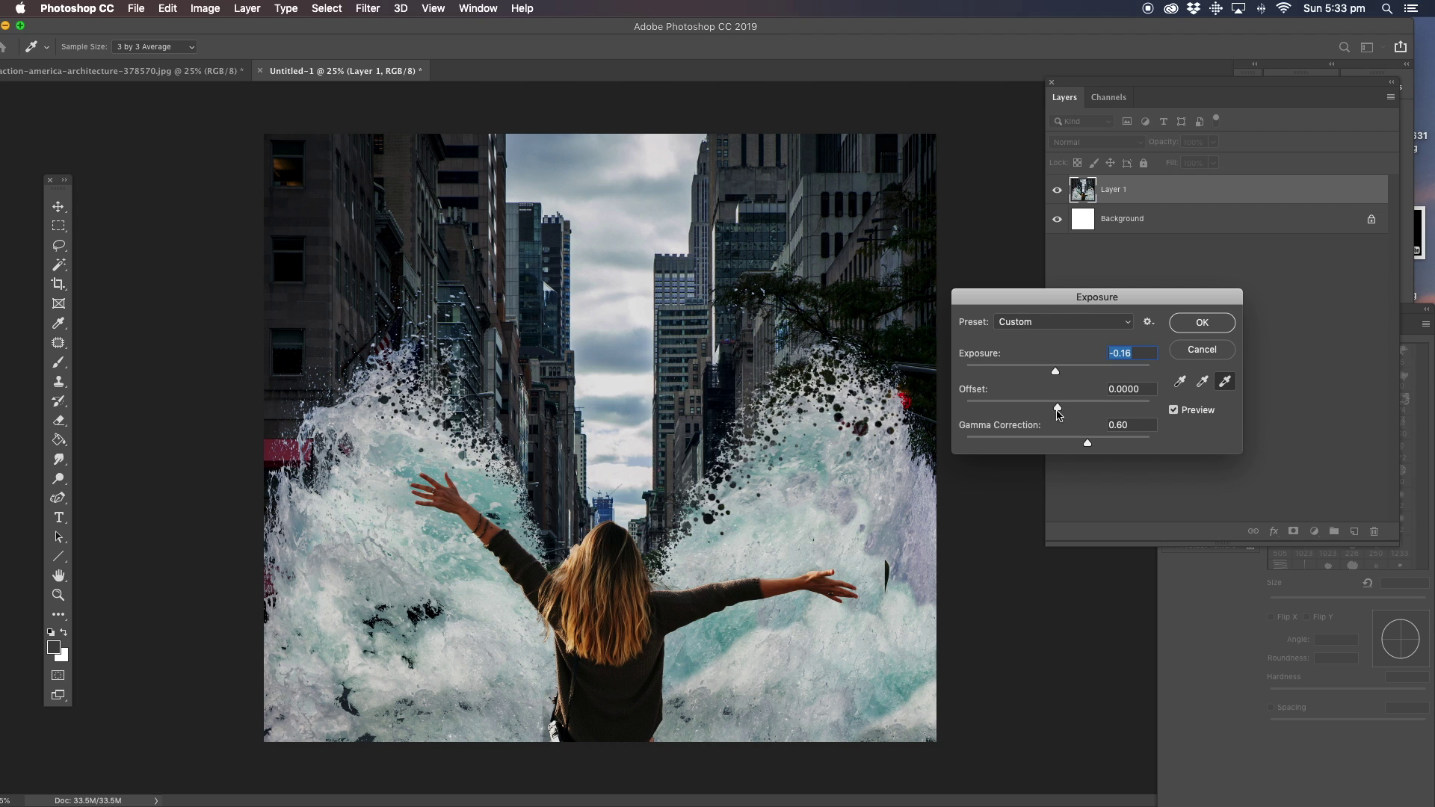
left_click_drag(1059, 411, 1054, 410)
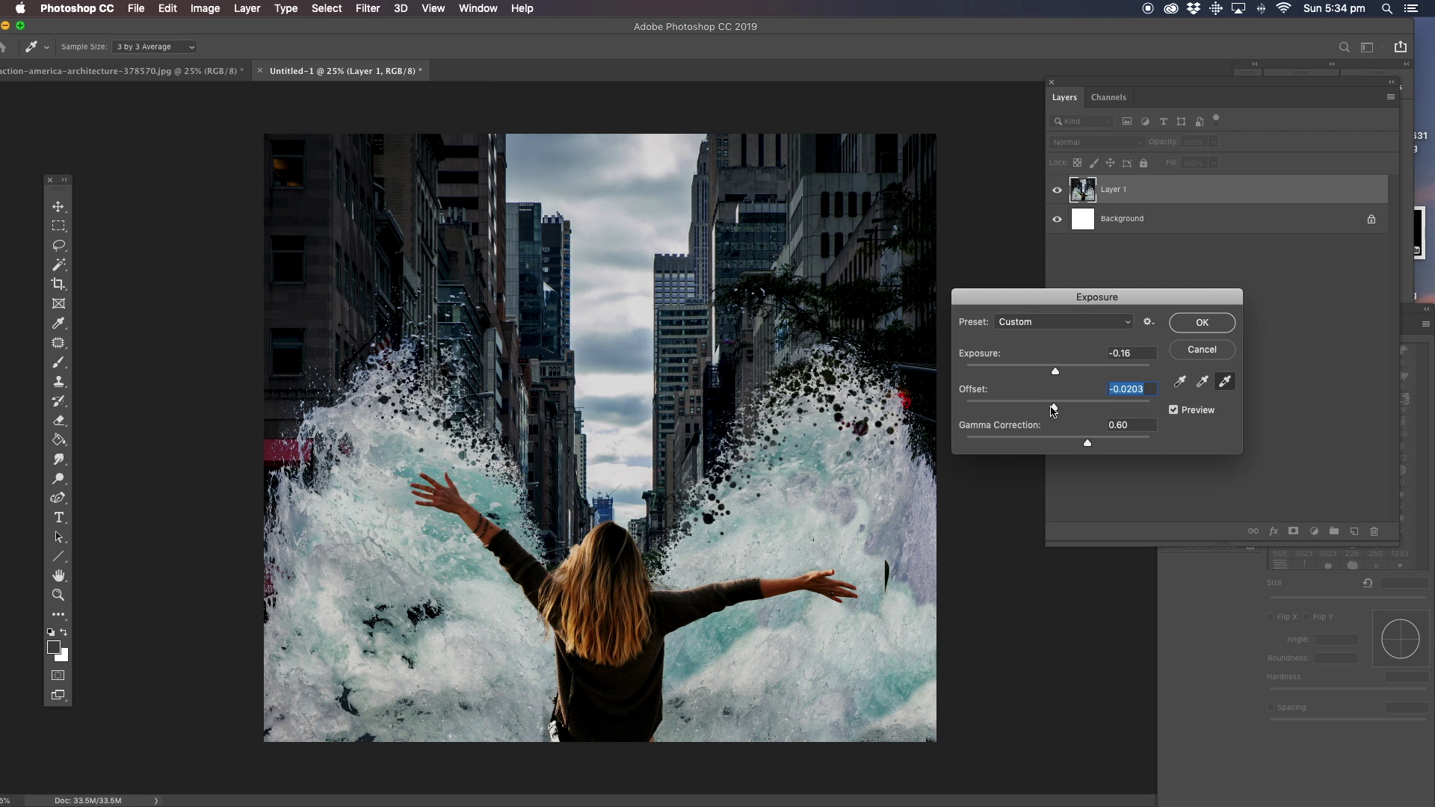
left_click(1177, 320)
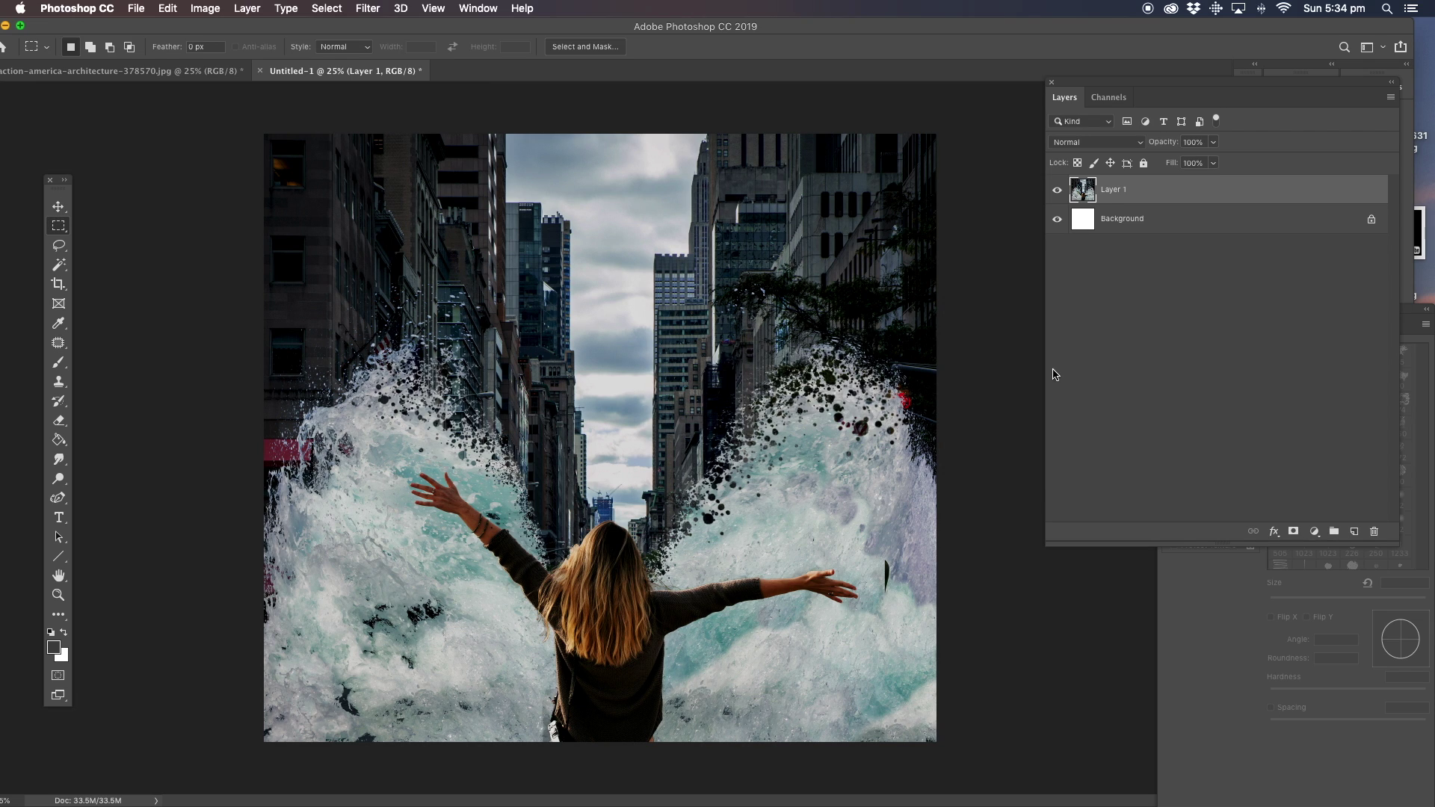